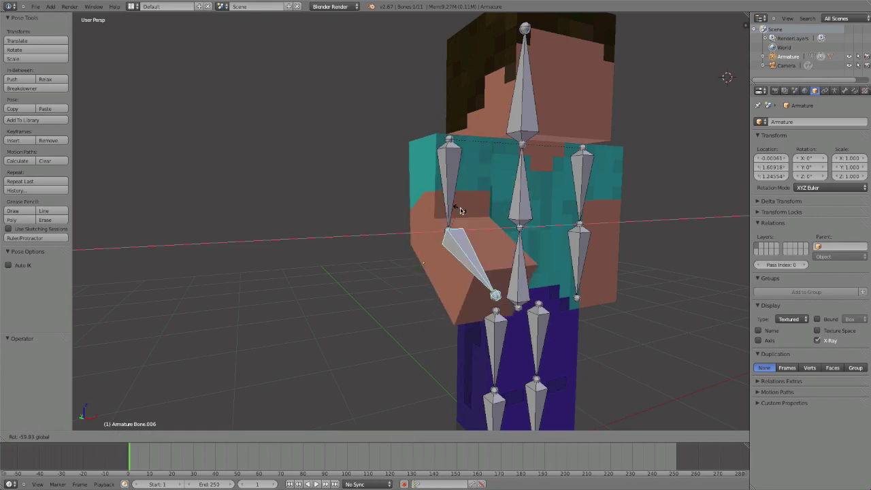
Bend the forearm bone (Bone.006) at the elbow and render a test image of the posed character.
{"action": "left_click", "coordinate": [456, 212]}
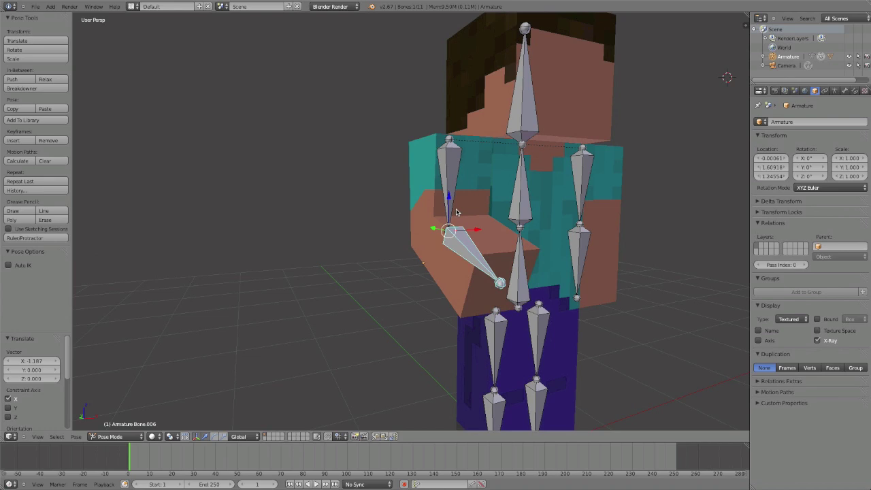
{"action": "key", "text": "F12"}
{"action": "key", "text": "Escape"}
Select the character mesh and examine it with its bent forearm from several distances and angles.
{"action": "scroll", "coordinate": [401, 268], "scroll_direction": "up", "scroll_amount": 4}
{"action": "scroll", "coordinate": [414, 276], "scroll_direction": "down", "scroll_amount": 5}
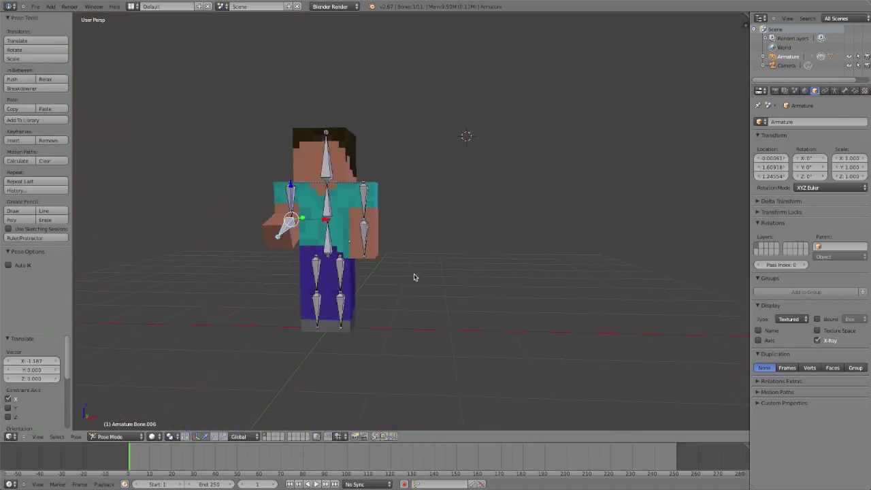
{"action": "scroll", "coordinate": [415, 275], "scroll_direction": "up", "scroll_amount": 8}
{"action": "middle_click_drag", "start_coordinate": [394, 270], "coordinate": [407, 291], "text": "shift"}
{"action": "scroll", "coordinate": [409, 280], "scroll_direction": "down", "scroll_amount": 5}
{"action": "right_click", "coordinate": [418, 160]}
{"action": "scroll", "coordinate": [420, 173], "scroll_direction": "up", "scroll_amount": 8}
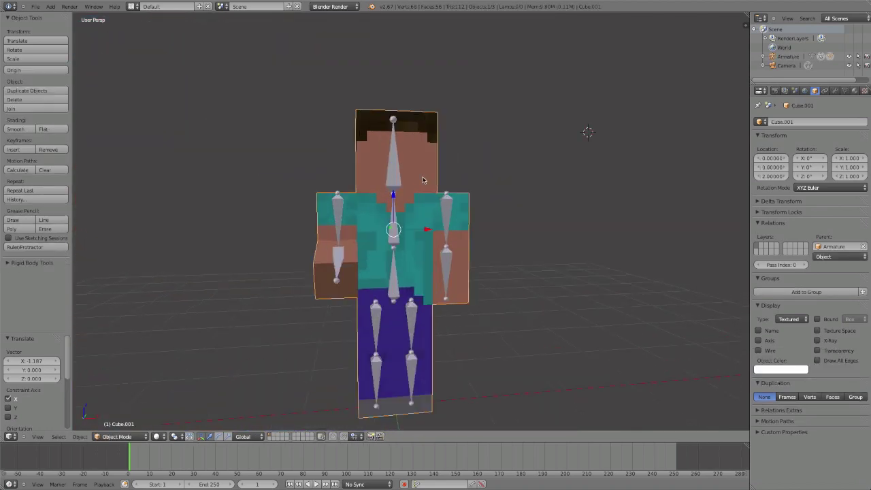
{"action": "scroll", "coordinate": [421, 180], "scroll_direction": "down", "scroll_amount": 2}
{"action": "scroll", "coordinate": [422, 180], "scroll_direction": "down", "scroll_amount": 7}
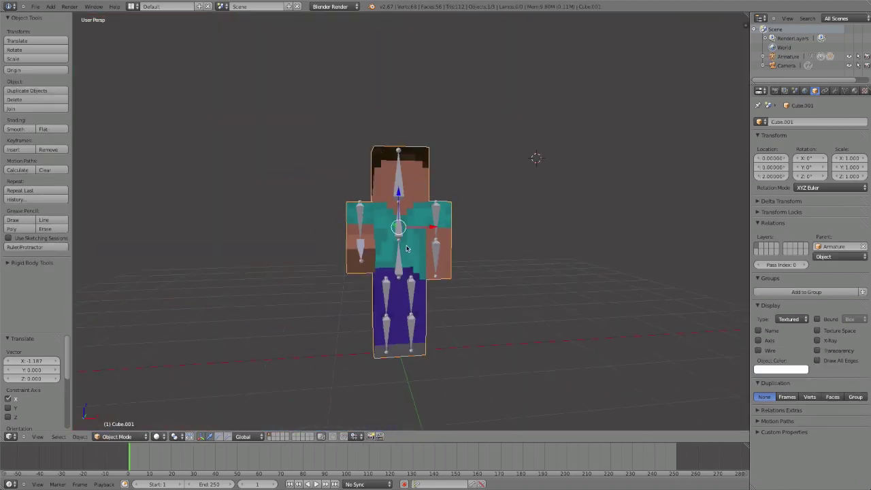
Try to tilt the chest bone (Bone.001) with a free trackball rotation.
{"action": "right_click", "coordinate": [389, 229]}
{"action": "scroll", "coordinate": [416, 245], "scroll_direction": "up", "scroll_amount": 5}
{"action": "middle_click_drag", "start_coordinate": [415, 245], "coordinate": [423, 246]}
{"action": "scroll", "coordinate": [423, 245], "scroll_direction": "up", "scroll_amount": 5}
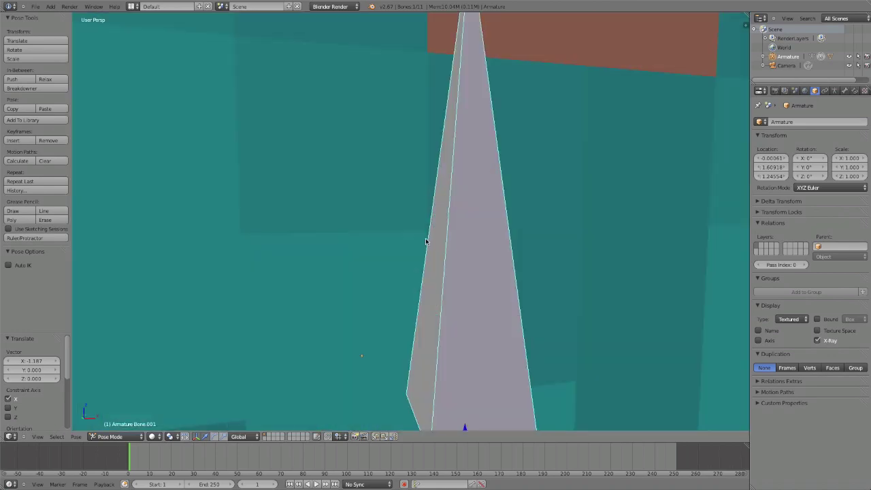
{"action": "scroll", "coordinate": [427, 239], "scroll_direction": "down", "scroll_amount": 7}
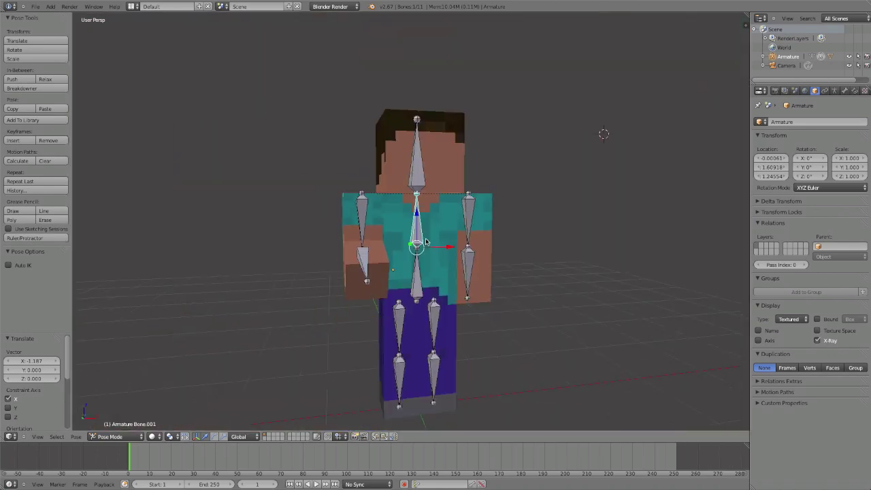
{"action": "scroll", "coordinate": [425, 242], "scroll_direction": "down", "scroll_amount": 7}
{"action": "scroll", "coordinate": [407, 242], "scroll_direction": "up", "scroll_amount": 2}
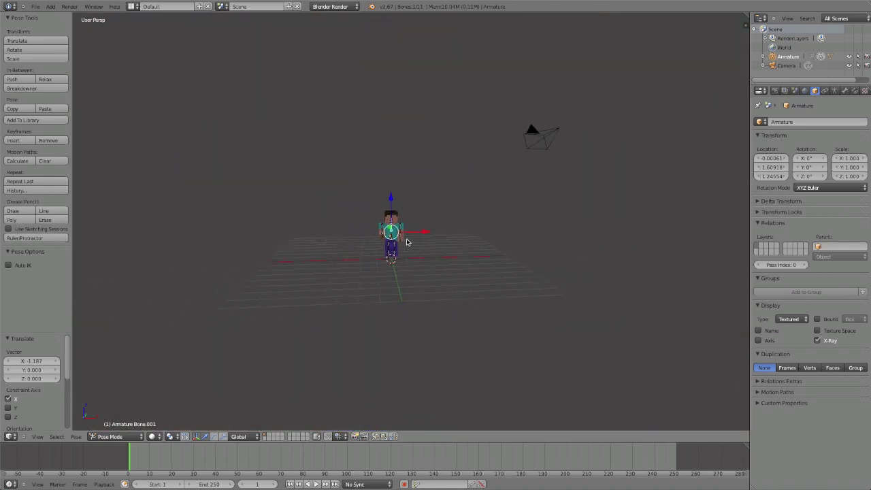
{"action": "scroll", "coordinate": [409, 240], "scroll_direction": "up", "scroll_amount": 2}
{"action": "middle_click_drag", "start_coordinate": [410, 239], "coordinate": [199, 240]}
{"action": "middle_click_drag", "start_coordinate": [440, 257], "coordinate": [106, 222], "text": "shift"}
{"action": "middle_click_drag", "start_coordinate": [564, 310], "coordinate": [434, 273], "text": "shift"}
{"action": "scroll", "coordinate": [396, 280], "scroll_direction": "up", "scroll_amount": 3}
{"action": "key", "text": "r"}
{"action": "key", "text": "r"}
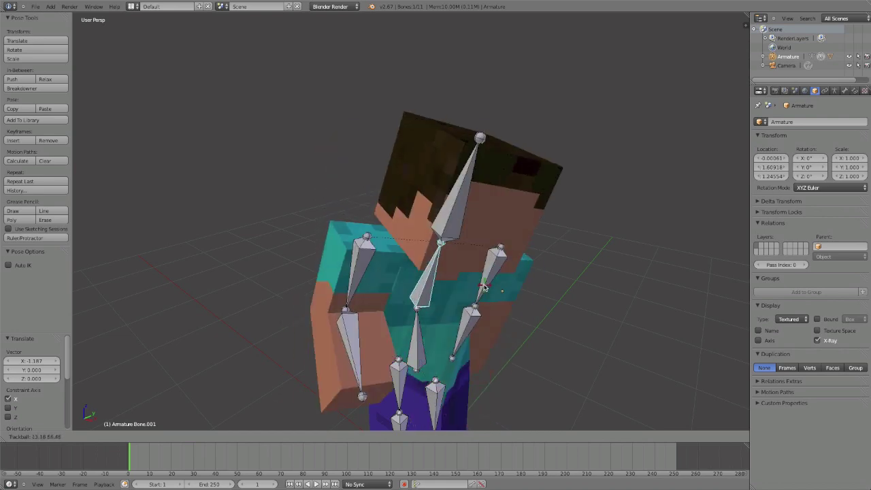
{"action": "right_click", "coordinate": [384, 279]}
{"action": "middle_click_drag", "start_coordinate": [357, 317], "coordinate": [428, 307]}
{"action": "middle_click_drag", "start_coordinate": [385, 354], "coordinate": [551, 266]}
Clear the pose rotation of the bent forearm bone (Bone.006) so the arm hangs straight.
{"action": "key", "text": "ctrl+Tab"}
{"action": "right_click", "coordinate": [509, 224]}
{"action": "middle_click_drag", "start_coordinate": [500, 226], "coordinate": [464, 237]}
{"action": "right_click", "coordinate": [412, 242]}
{"action": "middle_click_drag", "start_coordinate": [412, 242], "coordinate": [259, 207]}
{"action": "key", "text": "alt+r"}
Select the character mesh and examine its sharp shoulder corners up close, plus its overall outline from the front.
{"action": "right_click", "coordinate": [315, 206]}
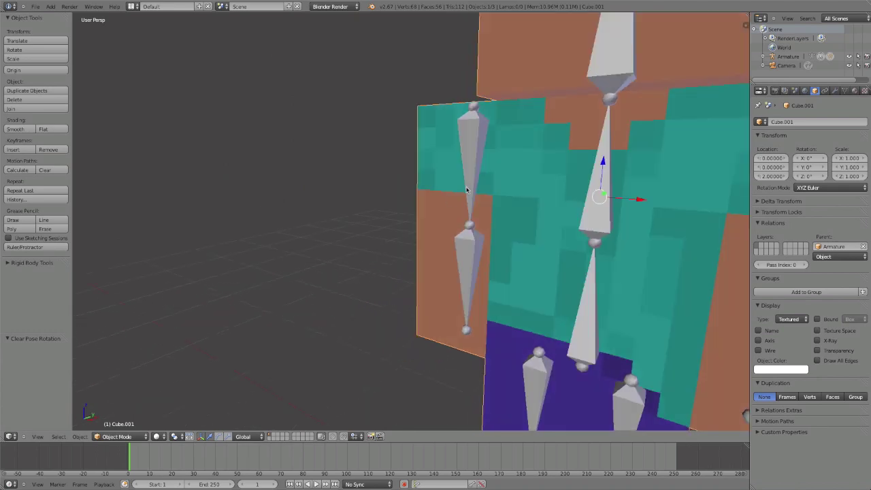
{"action": "middle_click_drag", "start_coordinate": [467, 186], "coordinate": [347, 235]}
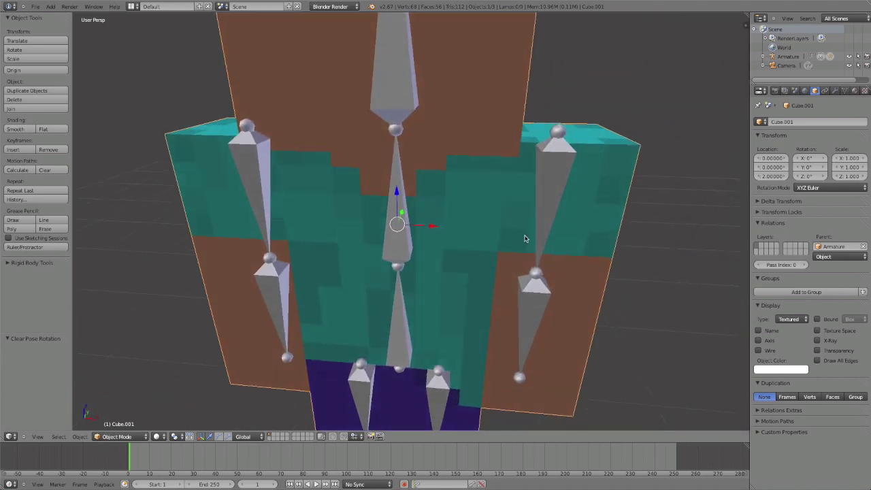
{"action": "middle_click_drag", "start_coordinate": [525, 237], "coordinate": [421, 260], "text": "shift"}
{"action": "scroll", "coordinate": [421, 262], "scroll_direction": "up", "scroll_amount": 4}
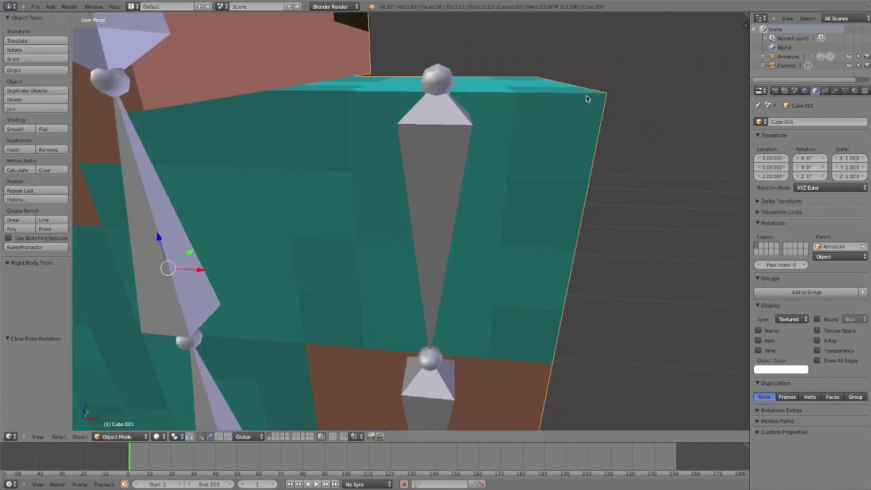
{"action": "middle_click_drag", "start_coordinate": [613, 115], "coordinate": [585, 143]}
{"action": "scroll", "coordinate": [642, 257], "scroll_direction": "up", "scroll_amount": 2}
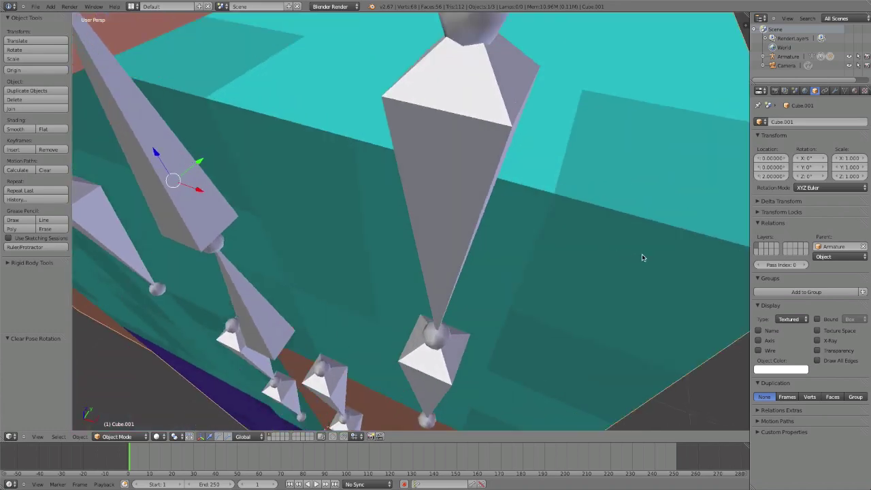
{"action": "middle_click_drag", "start_coordinate": [649, 256], "coordinate": [550, 285]}
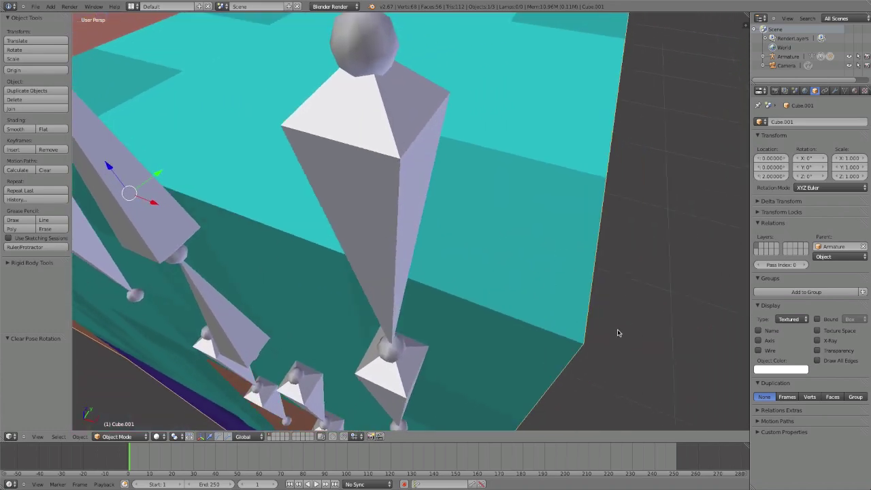
{"action": "scroll", "coordinate": [494, 293], "scroll_direction": "down", "scroll_amount": 8}
{"action": "middle_click_drag", "start_coordinate": [493, 293], "coordinate": [524, 239]}
{"action": "middle_click_drag", "start_coordinate": [419, 273], "coordinate": [470, 274], "text": "shift"}
{"action": "scroll", "coordinate": [472, 297], "scroll_direction": "down", "scroll_amount": 3}
{"action": "scroll", "coordinate": [453, 289], "scroll_direction": "up", "scroll_amount": 2}
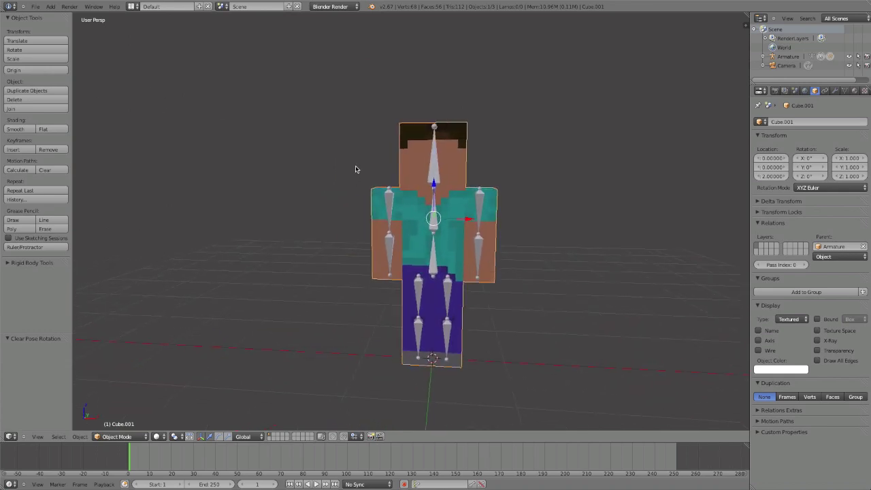
{"action": "middle_click_drag", "start_coordinate": [355, 168], "coordinate": [383, 171]}
{"action": "scroll", "coordinate": [395, 177], "scroll_direction": "up", "scroll_amount": 3}
{"action": "scroll", "coordinate": [387, 184], "scroll_direction": "down", "scroll_amount": 3}
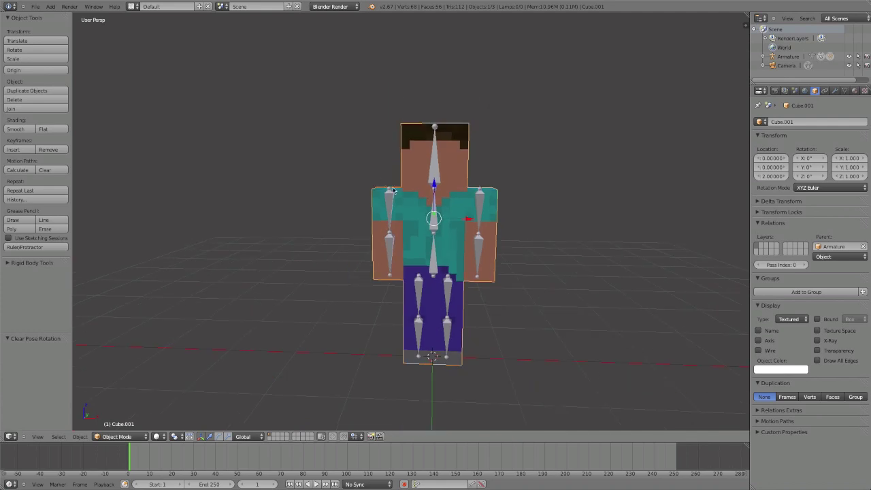
{"action": "middle_click_drag", "start_coordinate": [482, 215], "coordinate": [462, 210], "text": "shift"}
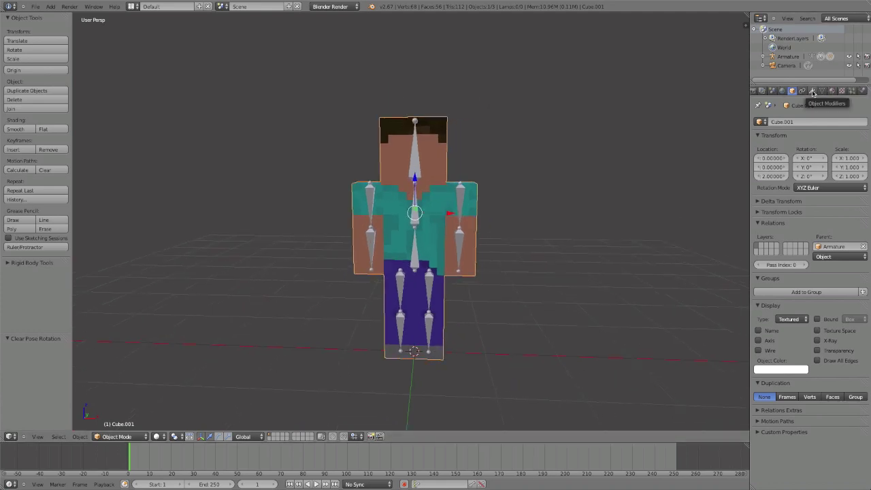
Add a Bevel modifier to the character mesh.
{"action": "left_click", "coordinate": [812, 91]}
{"action": "left_click", "coordinate": [817, 123]}
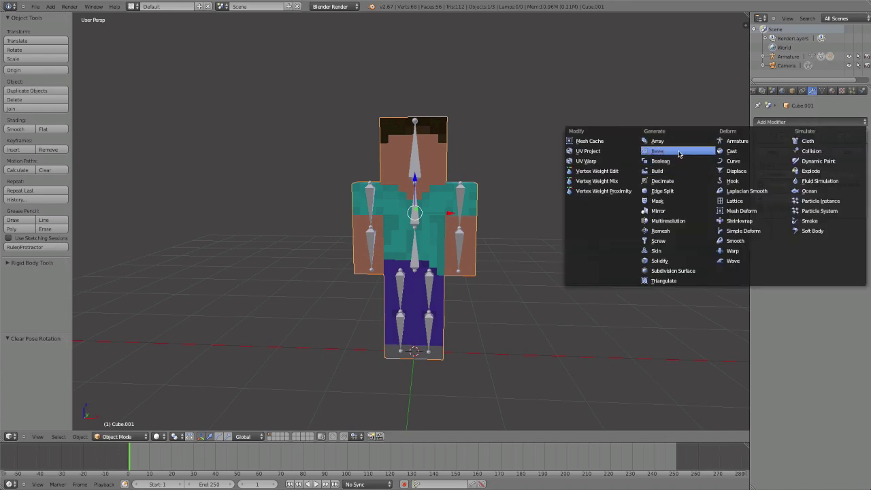
{"action": "left_click", "coordinate": [663, 152]}
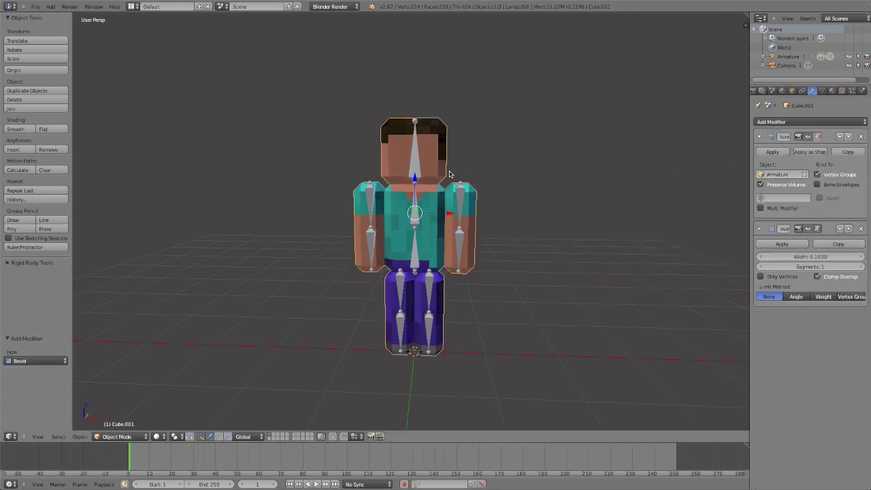
Reduce the Bevel modifier's width to 0.0060 and check the edges of the arms and torso.
{"action": "scroll", "coordinate": [449, 174], "scroll_direction": "up", "scroll_amount": 4}
{"action": "scroll", "coordinate": [470, 170], "scroll_direction": "down", "scroll_amount": 2}
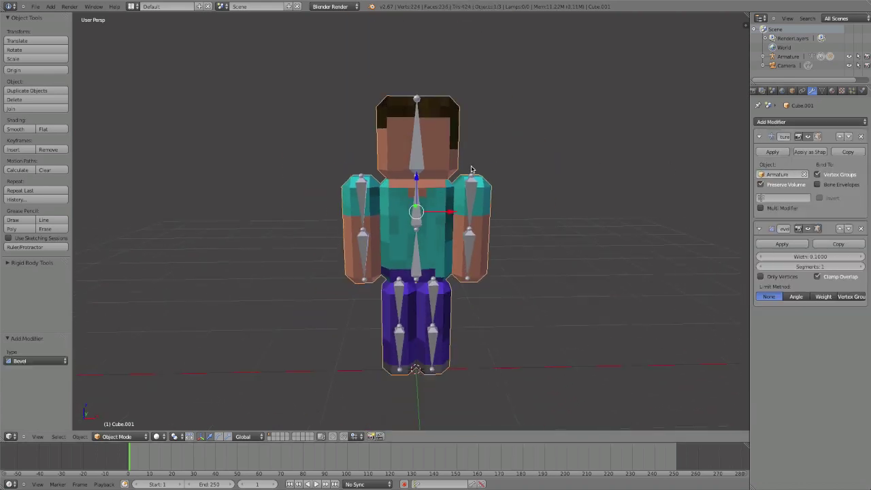
{"action": "mouse_move", "coordinate": [473, 168]}
{"action": "middle_mouse_down"}
{"action": "mouse_move", "coordinate": [503, 190]}
{"action": "mouse_move", "coordinate": [463, 181]}
{"action": "middle_mouse_up"}
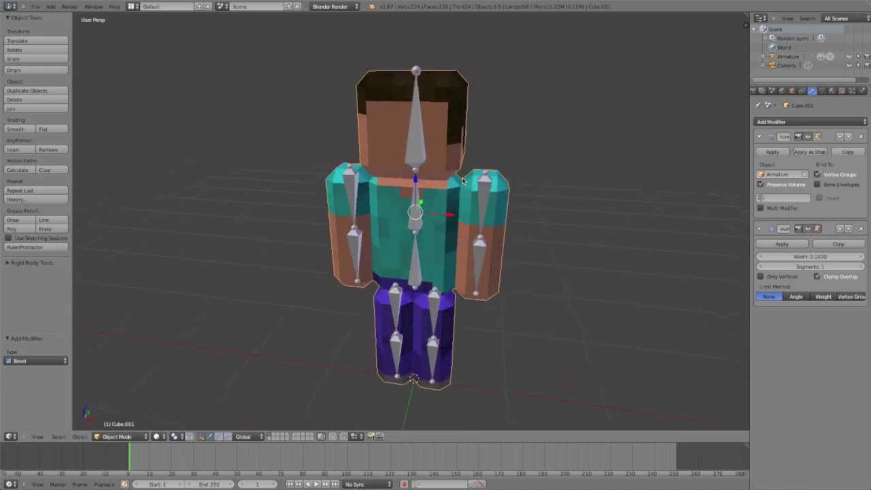
{"action": "scroll", "coordinate": [479, 177], "scroll_direction": "down", "scroll_amount": 1}
{"action": "scroll", "coordinate": [491, 179], "scroll_direction": "up", "scroll_amount": 2}
{"action": "middle_click_drag", "start_coordinate": [450, 276], "coordinate": [506, 181]}
{"action": "scroll", "coordinate": [502, 188], "scroll_direction": "down", "scroll_amount": 2}
{"action": "scroll", "coordinate": [533, 184], "scroll_direction": "up", "scroll_amount": 1}
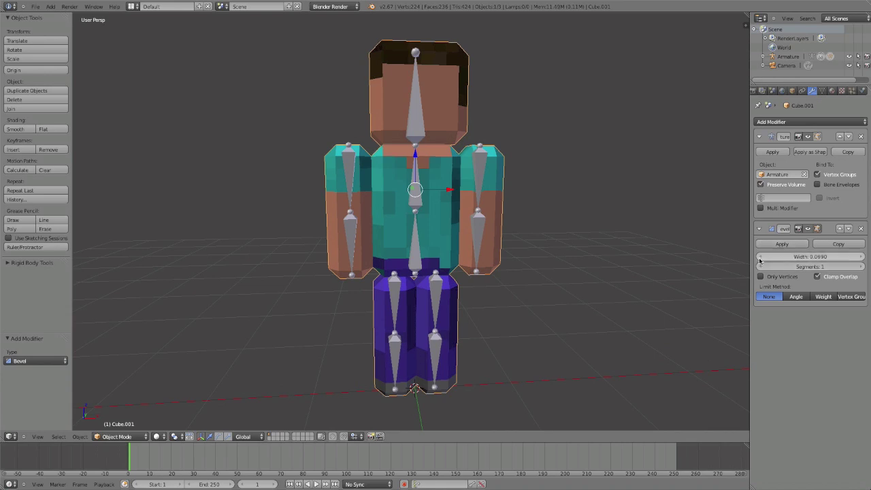
{"action": "left_click_drag", "start_coordinate": [777, 259], "coordinate": [773, 259]}
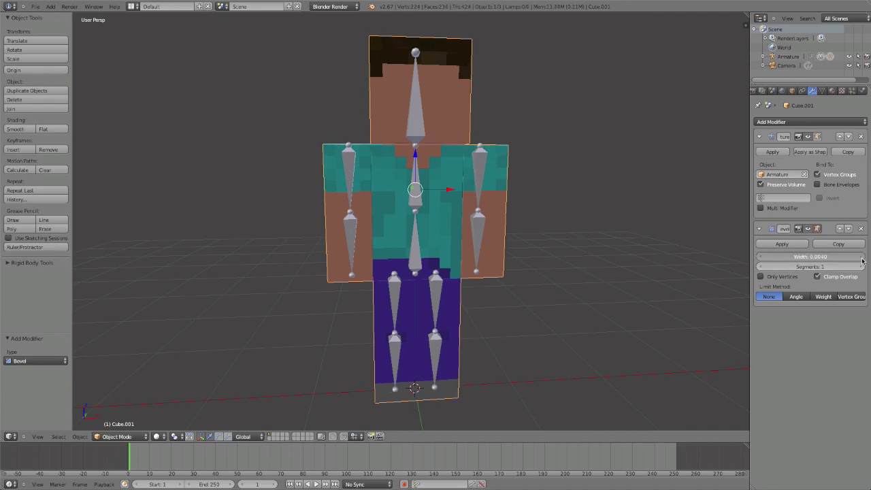
{"action": "middle_click_drag", "start_coordinate": [675, 270], "coordinate": [568, 257]}
{"action": "scroll", "coordinate": [568, 259], "scroll_direction": "up", "scroll_amount": 4}
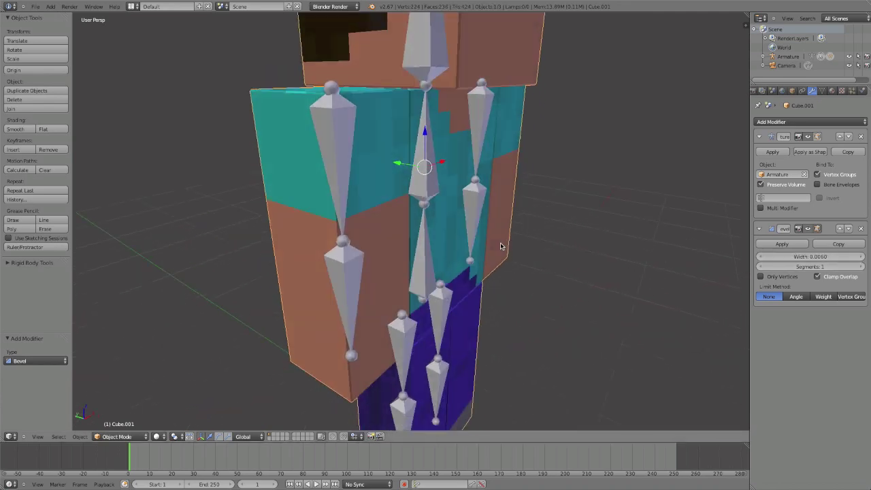
{"action": "middle_click_drag", "start_coordinate": [500, 246], "coordinate": [505, 276]}
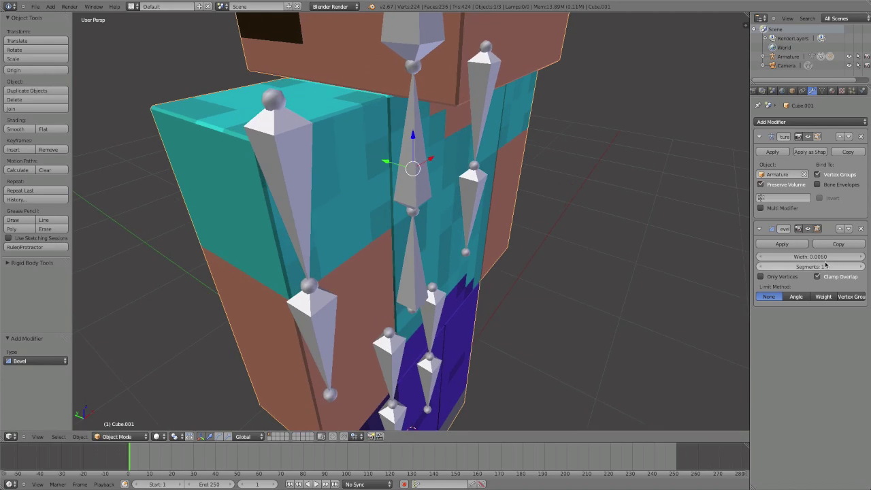
Set the Bevel modifier's width to 0.0170 and its segments to 8 for smoothly rounded edges.
{"action": "middle_click_drag", "start_coordinate": [352, 225], "coordinate": [390, 272]}
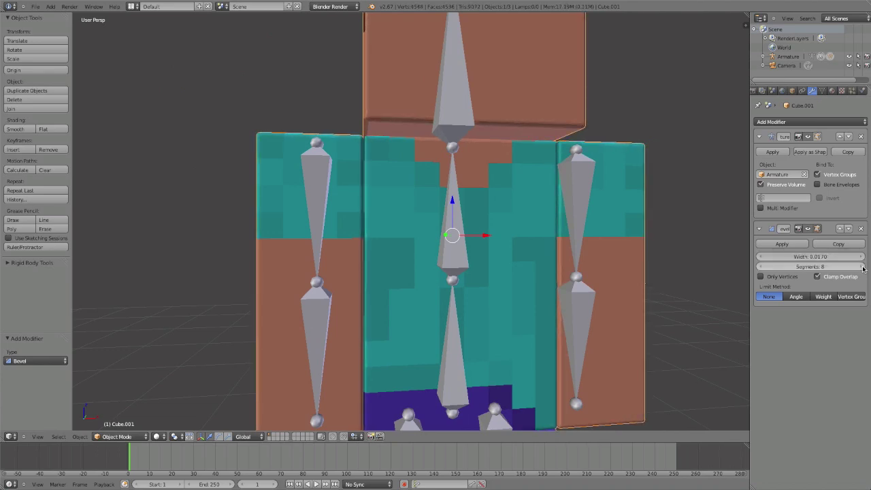
{"action": "mouse_move", "coordinate": [488, 171]}
{"action": "middle_mouse_down"}
{"action": "mouse_move", "coordinate": [535, 241]}
{"action": "mouse_move", "coordinate": [513, 265]}
{"action": "mouse_move", "coordinate": [465, 204]}
{"action": "mouse_move", "coordinate": [389, 218]}
{"action": "mouse_move", "coordinate": [423, 301]}
{"action": "mouse_move", "coordinate": [482, 288]}
{"action": "mouse_move", "coordinate": [488, 160]}
{"action": "middle_mouse_up"}
{"action": "scroll", "coordinate": [388, 217], "scroll_direction": "up", "scroll_amount": 2}
Bend the forearm bone (Bone.006) about the X axis and inspect the elbow of the bevelled mesh.
{"action": "right_click", "coordinate": [428, 263]}
{"action": "middle_click_drag", "start_coordinate": [428, 263], "coordinate": [426, 142]}
{"action": "key", "text": "r"}
{"action": "key", "text": "x"}
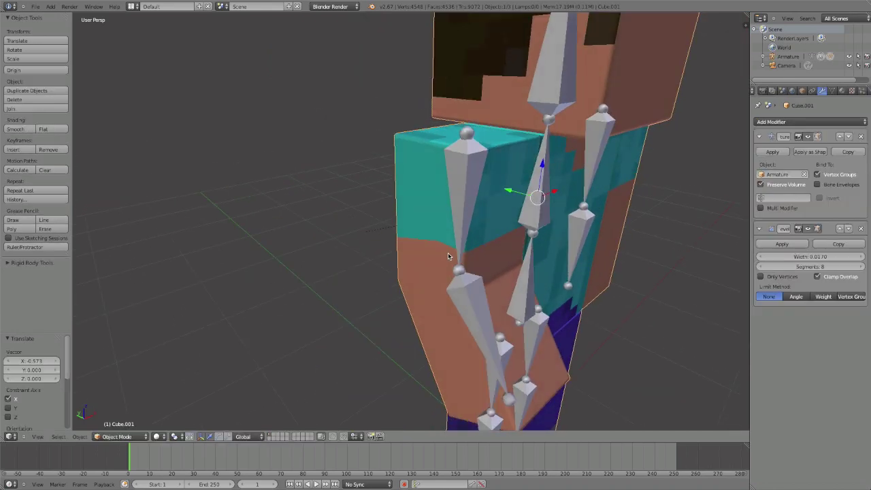
{"action": "middle_click_drag", "start_coordinate": [449, 256], "coordinate": [439, 274]}
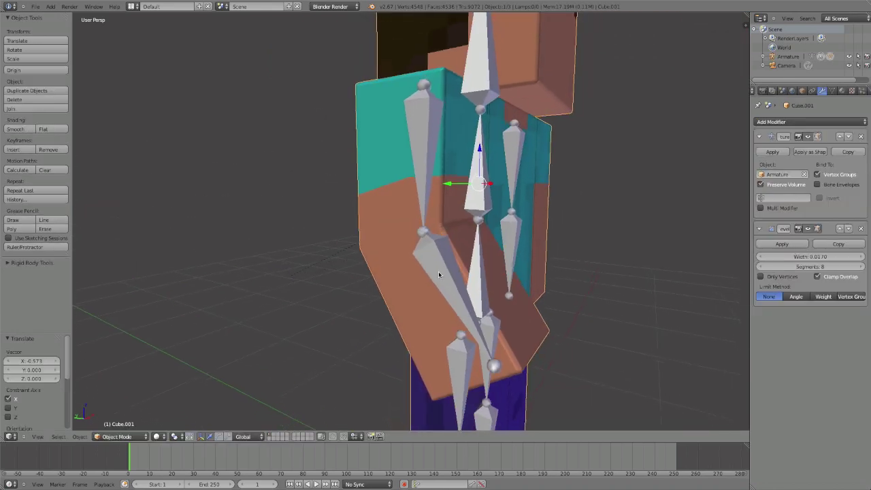
Apply the Bevel modifier to the character mesh and check the resulting geometry in Edit Mode.
{"action": "left_click", "coordinate": [783, 245]}
{"action": "scroll", "coordinate": [451, 270], "scroll_direction": "up", "scroll_amount": 5}
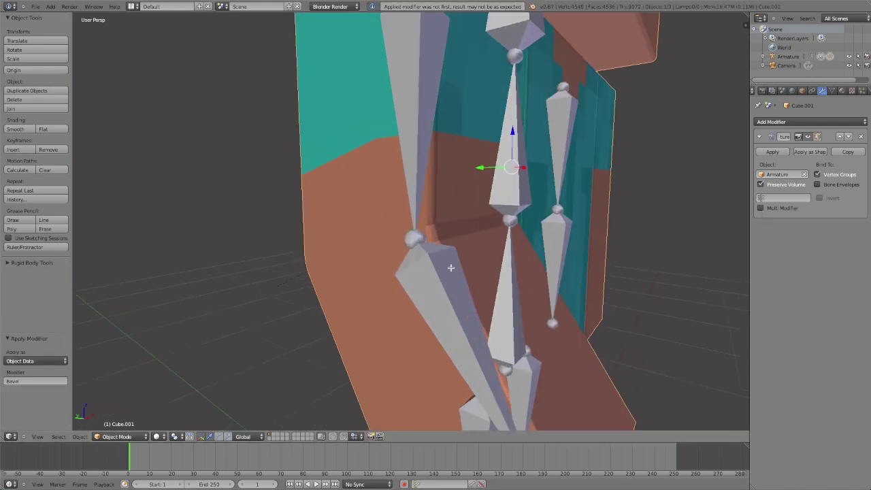
{"action": "key", "text": "Tab"}
{"action": "middle_click_drag", "start_coordinate": [449, 265], "coordinate": [412, 257]}
{"action": "key", "text": "Tab"}
{"action": "key", "text": "Tab"}
{"action": "key", "text": "Tab"}
{"action": "scroll", "coordinate": [526, 289], "scroll_direction": "down", "scroll_amount": 2}
Try to bend the forearm bone (Bone.006) further about the X axis to test the applied bevel.
{"action": "right_click", "coordinate": [515, 294]}
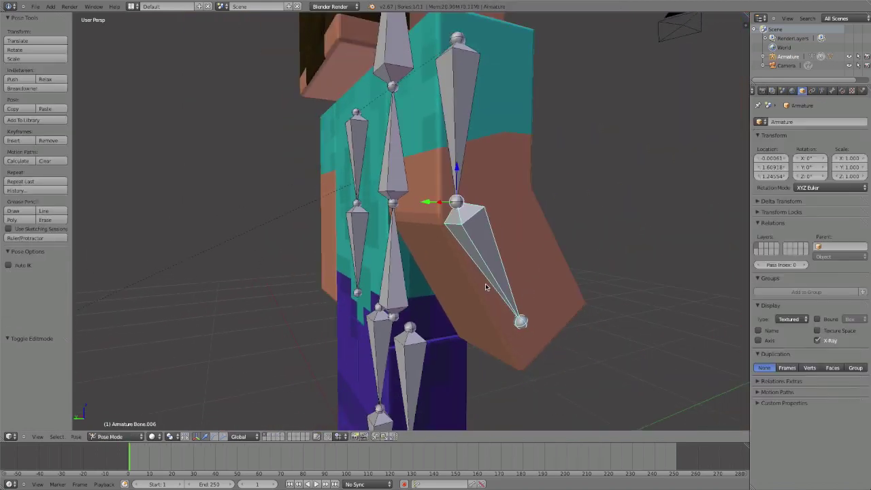
{"action": "left_click_drag", "start_coordinate": [444, 206], "coordinate": [440, 209]}
{"action": "right_click", "coordinate": [440, 209]}
{"action": "middle_click_drag", "start_coordinate": [437, 207], "coordinate": [439, 198]}
{"action": "key", "text": "r"}
{"action": "key", "text": "x"}
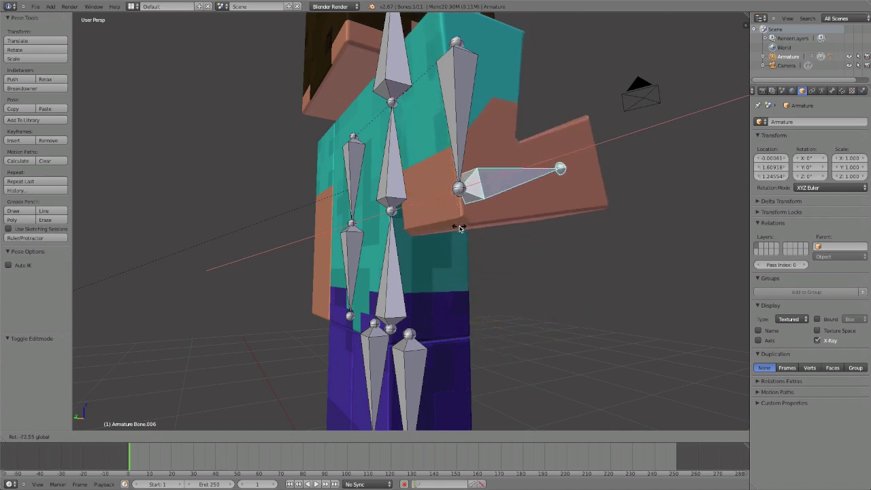
{"action": "key", "text": "Escape"}
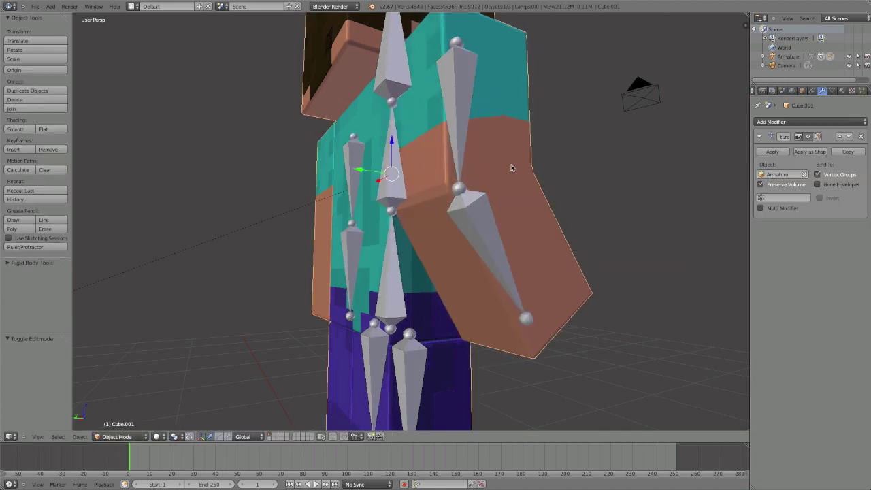
Clear the forearm bone's pose rotation to see the applied bevel on the straight arm.
{"action": "middle_click_drag", "start_coordinate": [511, 169], "coordinate": [329, 284]}
{"action": "right_click", "coordinate": [360, 266]}
{"action": "key", "text": "alt+r"}
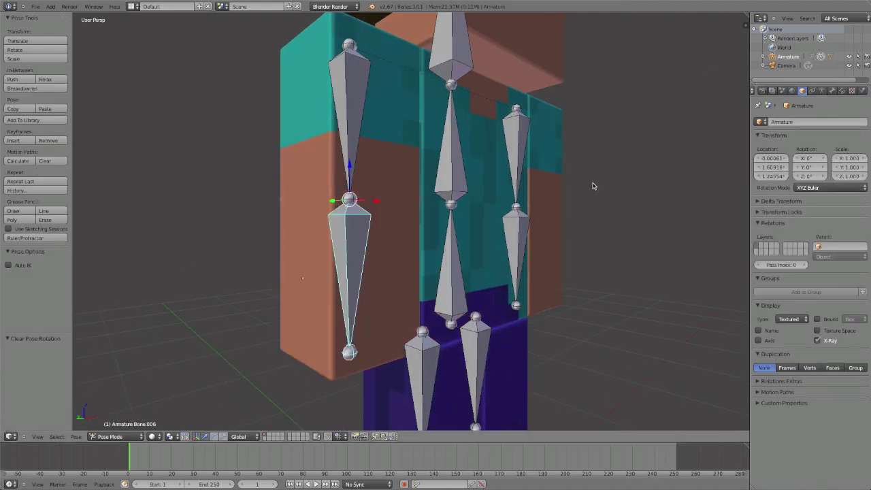
Undo back to before the bevel was applied, and remove the Bevel modifier from the character mesh.
{"action": "key", "text": "ctrl+z"}
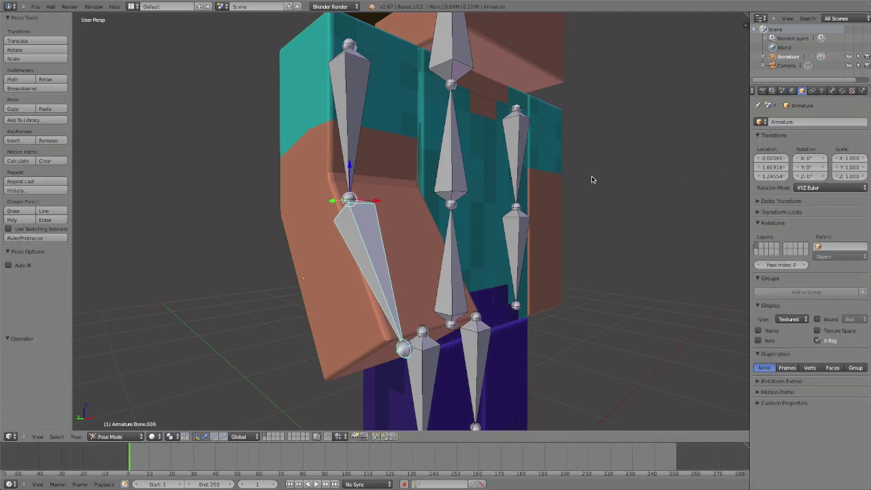
{"action": "right_click", "coordinate": [487, 161]}
{"action": "left_click", "coordinate": [863, 227]}
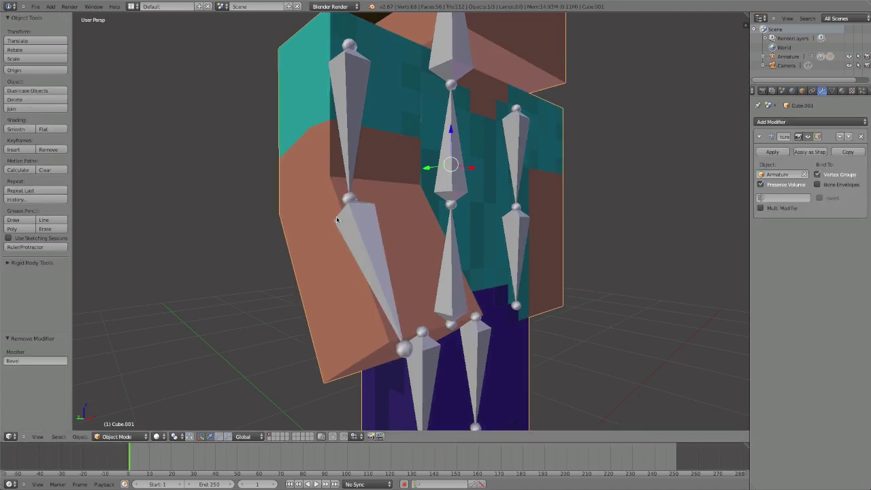
{"action": "middle_click_drag", "start_coordinate": [301, 181], "coordinate": [241, 202]}
{"action": "scroll", "coordinate": [290, 196], "scroll_direction": "down", "scroll_amount": 5}
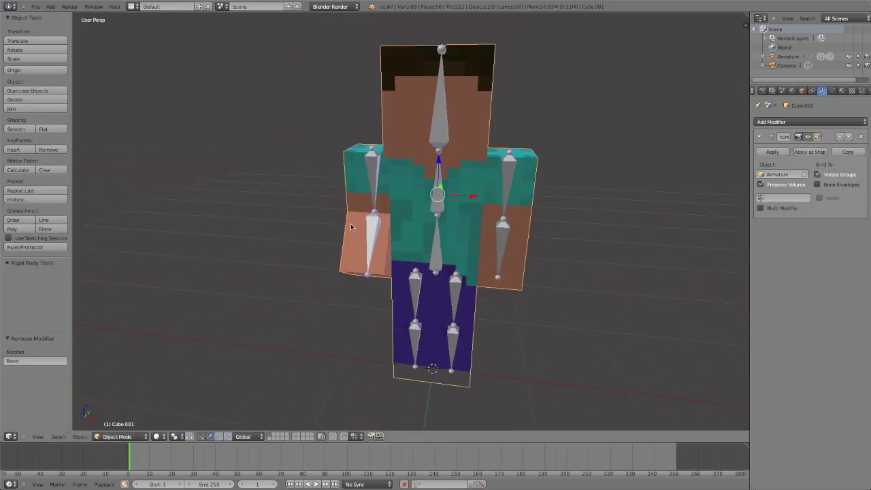
Select the bent forearm bone and clear its pose rotation to straighten the arm.
{"action": "middle_click_drag", "start_coordinate": [352, 226], "coordinate": [404, 252]}
{"action": "right_click", "coordinate": [393, 252]}
{"action": "key", "text": "alt+r"}
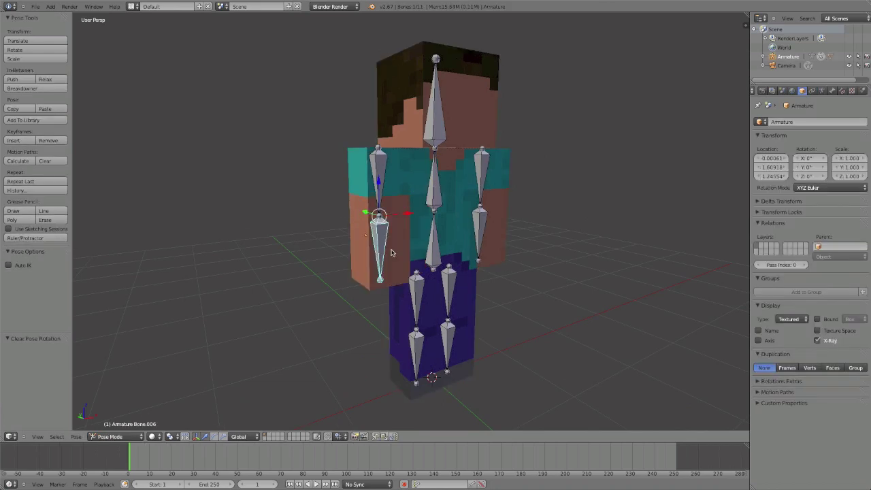
In Edit Mode of the character mesh, select all six faces of the head.
{"action": "middle_click_drag", "start_coordinate": [432, 208], "coordinate": [292, 241]}
{"action": "scroll", "coordinate": [354, 205], "scroll_direction": "up", "scroll_amount": 1}
{"action": "middle_click_drag", "start_coordinate": [370, 181], "coordinate": [409, 225], "text": "shift"}
{"action": "right_click_drag", "start_coordinate": [493, 198], "coordinate": [489, 199]}
{"action": "right_click", "coordinate": [511, 195]}
{"action": "middle_click_drag", "start_coordinate": [408, 235], "coordinate": [374, 220]}
{"action": "key", "text": "Tab"}
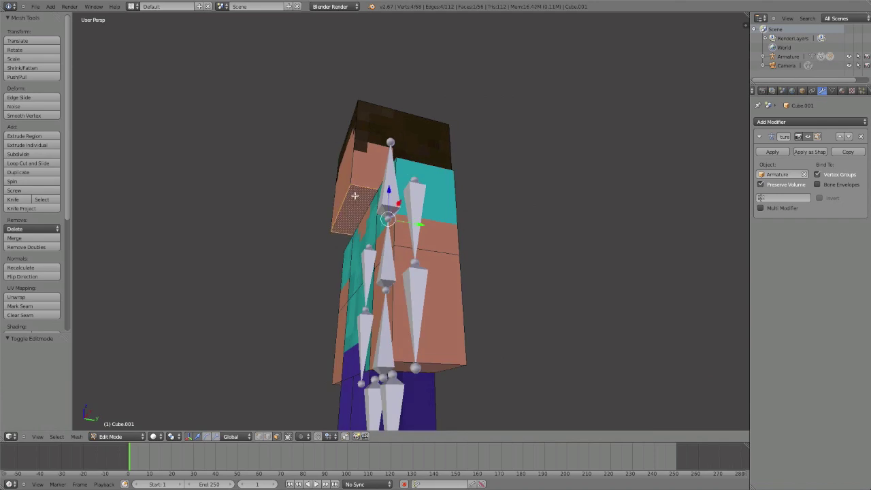
{"action": "right_click", "coordinate": [351, 179], "text": "shift"}
{"action": "right_click", "coordinate": [339, 179], "text": "shift"}
{"action": "middle_click_drag", "start_coordinate": [340, 179], "coordinate": [507, 221]}
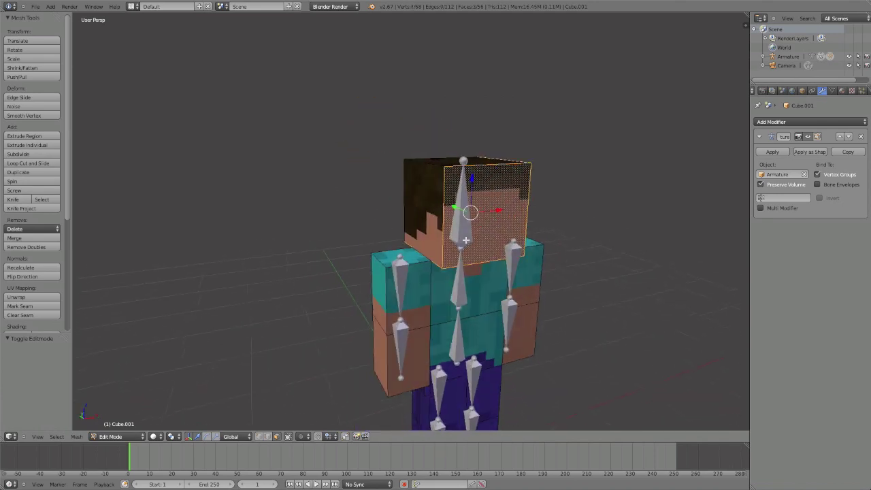
{"action": "right_click", "coordinate": [423, 203], "text": "shift"}
{"action": "middle_click_drag", "start_coordinate": [423, 203], "coordinate": [413, 271]}
{"action": "right_click", "coordinate": [383, 216], "text": "shift"}
{"action": "right_click", "coordinate": [405, 168], "text": "shift"}
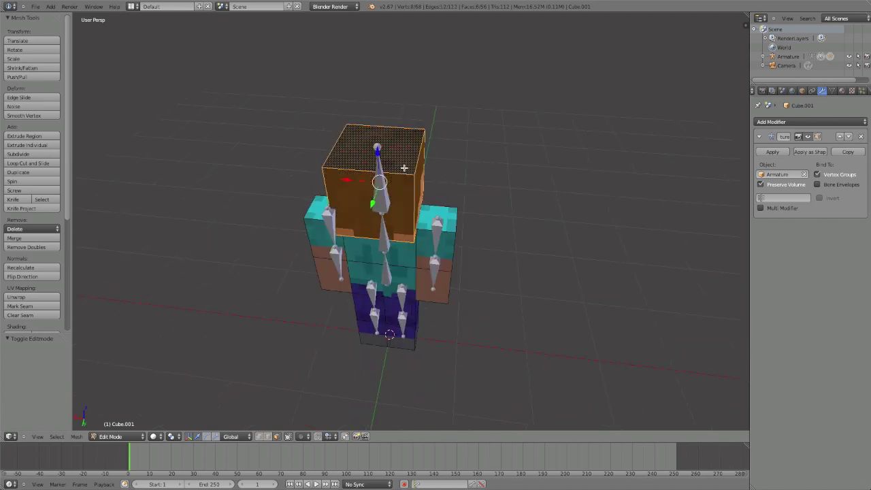
Separate the selected head faces into their own object and select the head in Object Mode.
{"action": "middle_click_drag", "start_coordinate": [404, 168], "coordinate": [178, 123]}
{"action": "middle_click_drag", "start_coordinate": [392, 279], "coordinate": [334, 207], "text": "shift"}
{"action": "middle_click_drag", "start_coordinate": [396, 250], "coordinate": [344, 205]}
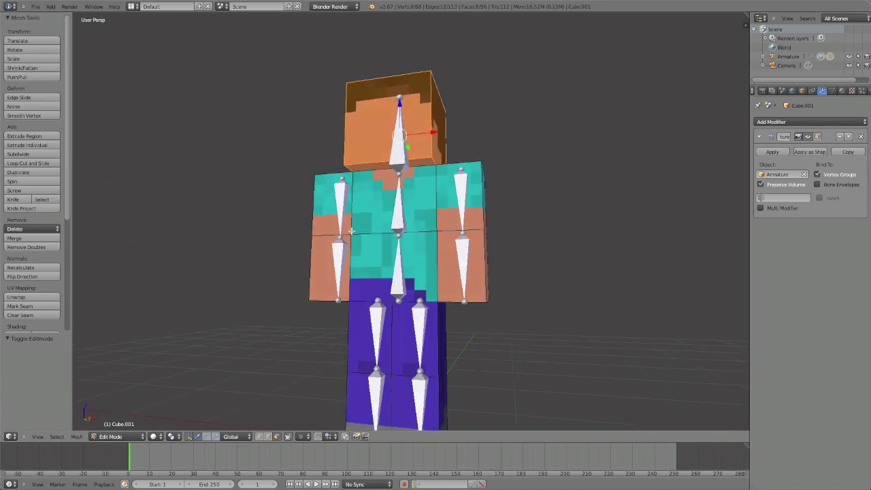
{"action": "middle_click_drag", "start_coordinate": [407, 282], "coordinate": [425, 272], "text": "shift"}
{"action": "scroll", "coordinate": [423, 261], "scroll_direction": "up", "scroll_amount": 1}
{"action": "middle_click_drag", "start_coordinate": [407, 200], "coordinate": [437, 254], "text": "shift"}
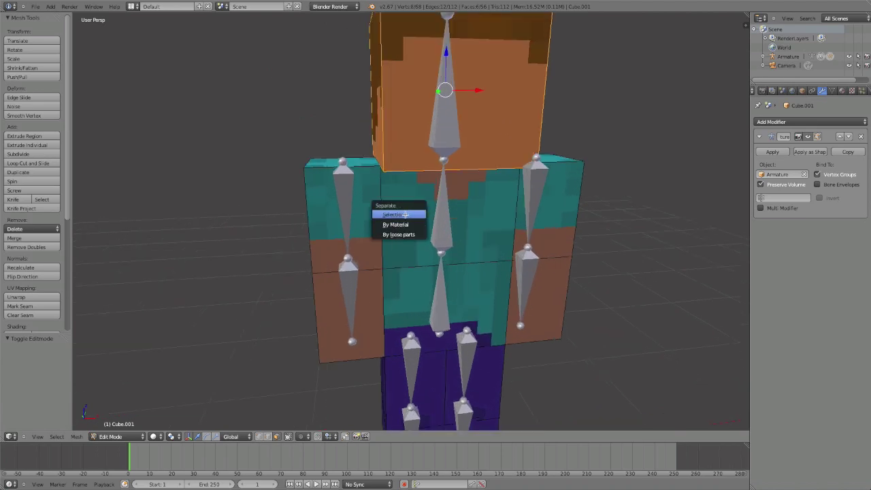
{"action": "left_click", "coordinate": [405, 216]}
{"action": "scroll", "coordinate": [425, 226], "scroll_direction": "down", "scroll_amount": 6}
{"action": "key", "text": "Tab"}
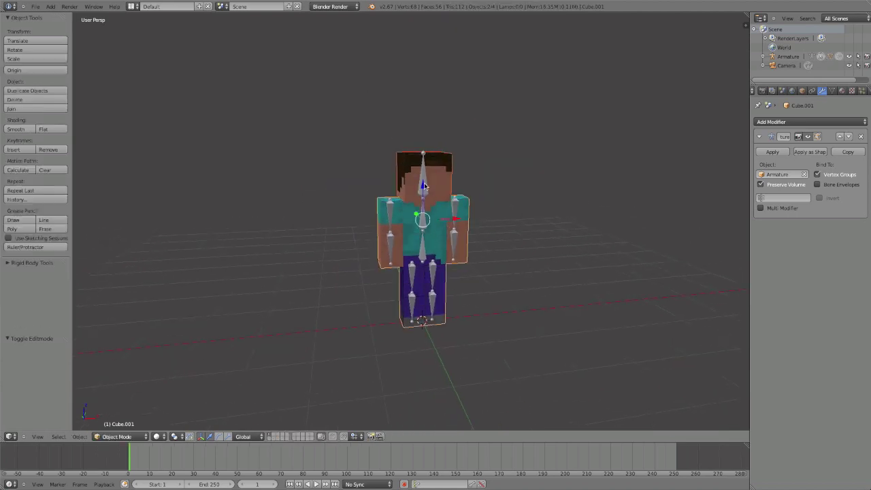
{"action": "right_click", "coordinate": [424, 179]}
{"action": "right_click", "coordinate": [454, 176]}
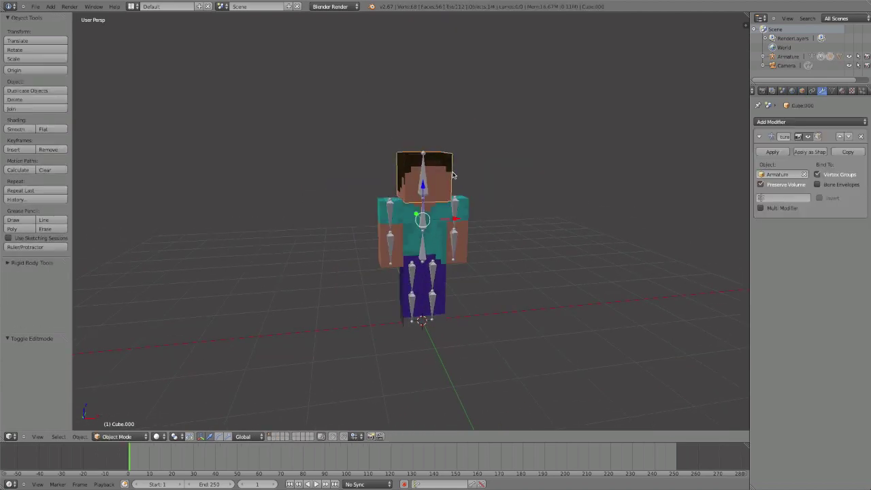
Enter Edit Mode on the remaining body mesh and select the front and back faces of the torso.
{"action": "right_click", "coordinate": [465, 204]}
{"action": "scroll", "coordinate": [463, 220], "scroll_direction": "up", "scroll_amount": 5}
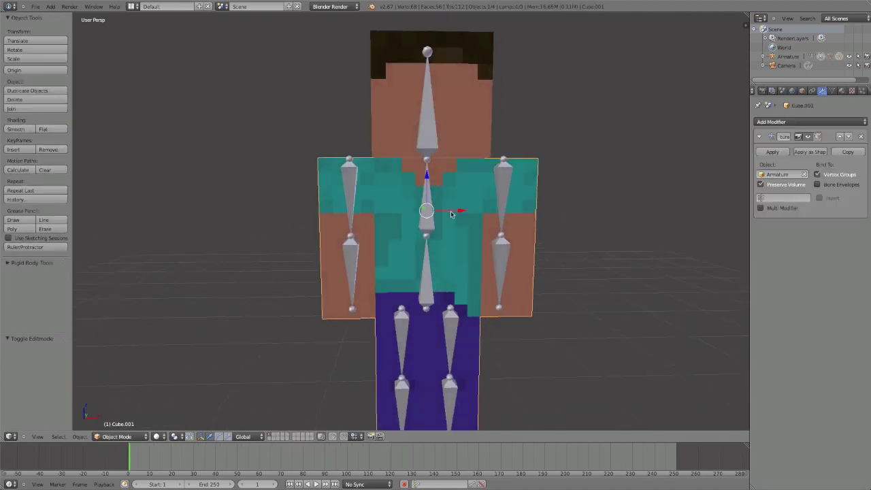
{"action": "key", "text": "Tab"}
{"action": "right_click", "coordinate": [436, 186]}
{"action": "right_click", "coordinate": [436, 234], "text": "shift"}
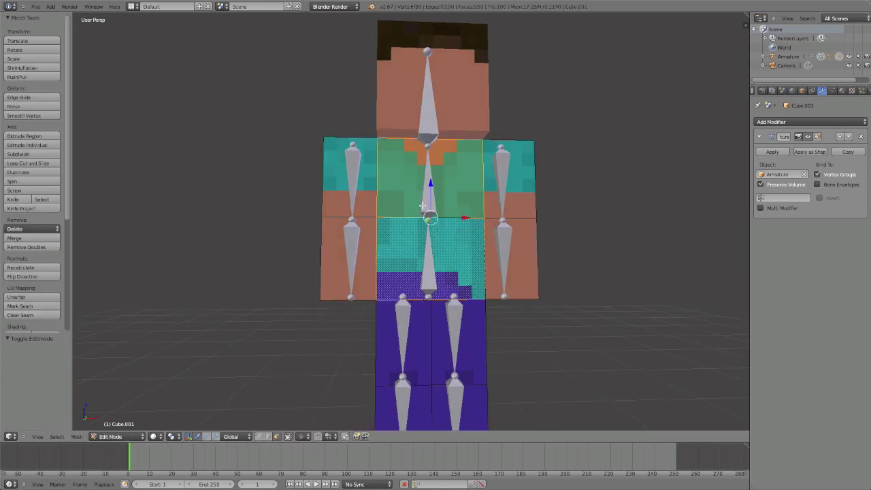
{"action": "middle_click_drag", "start_coordinate": [436, 234], "coordinate": [487, 184]}
Move the selected torso faces about -1.4 along the Y axis, clear of the arms, in the right orthographic view.
{"action": "key", "text": "KP_3"}
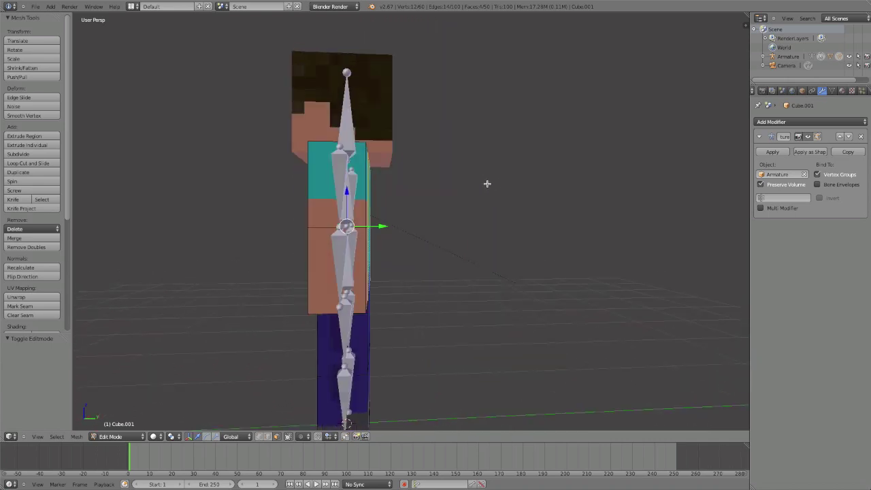
{"action": "key", "text": "KP_5"}
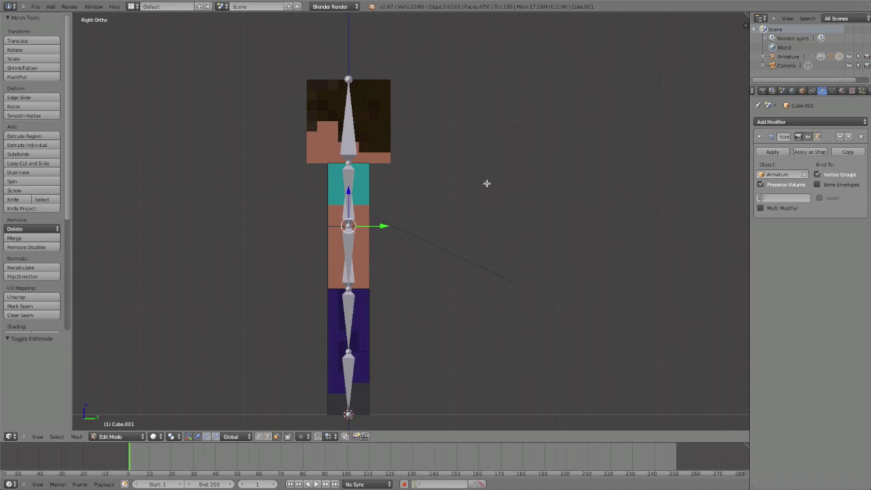
{"action": "scroll", "coordinate": [486, 183], "scroll_direction": "up", "scroll_amount": 4}
{"action": "middle_click_drag", "start_coordinate": [348, 212], "coordinate": [414, 191], "text": "shift"}
{"action": "scroll", "coordinate": [409, 208], "scroll_direction": "down", "scroll_amount": 4}
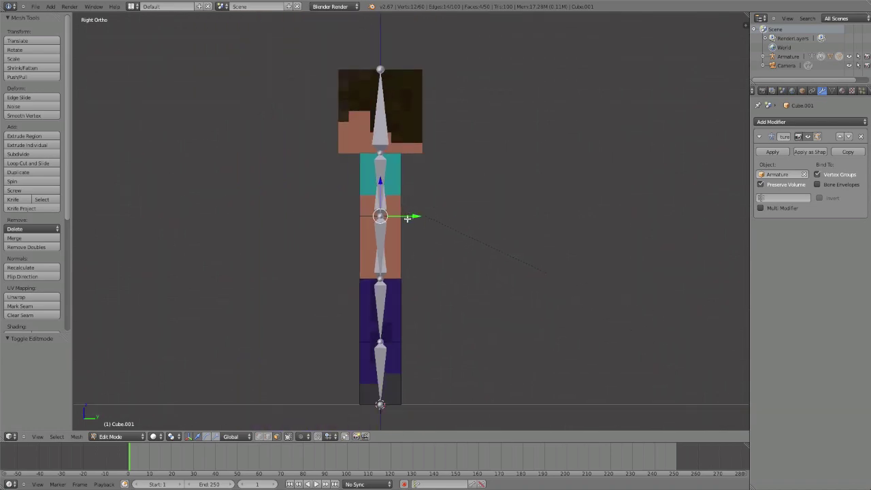
{"action": "left_click_drag", "start_coordinate": [406, 218], "coordinate": [258, 212]}
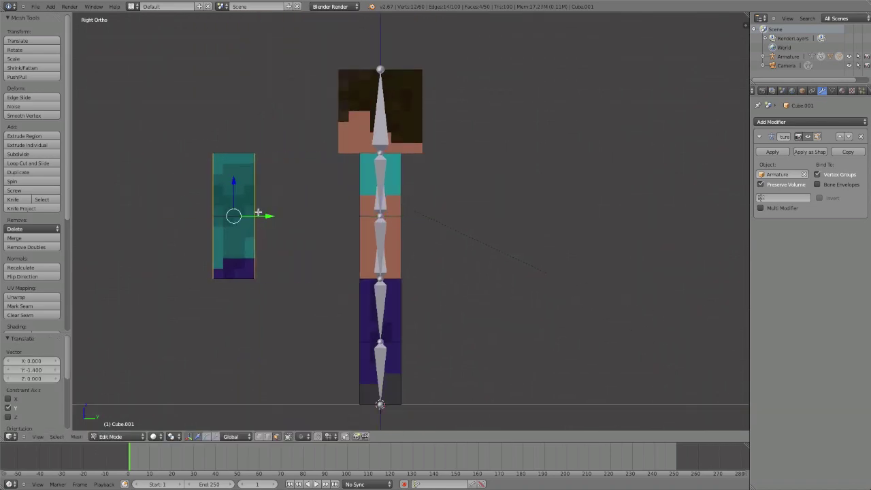
Box-select all faces of the moved torso block in wireframe, including its sides and ends.
{"action": "mouse_move", "coordinate": [263, 213]}
{"action": "middle_mouse_down"}
{"action": "mouse_move", "coordinate": [286, 196]}
{"action": "mouse_move", "coordinate": [348, 221]}
{"action": "mouse_move", "coordinate": [258, 198]}
{"action": "mouse_move", "coordinate": [220, 227]}
{"action": "mouse_move", "coordinate": [290, 248]}
{"action": "mouse_move", "coordinate": [337, 219]}
{"action": "mouse_move", "coordinate": [338, 206]}
{"action": "mouse_move", "coordinate": [341, 217]}
{"action": "mouse_move", "coordinate": [354, 218]}
{"action": "middle_mouse_up"}
{"action": "key", "text": "z"}
{"action": "key", "text": "z"}
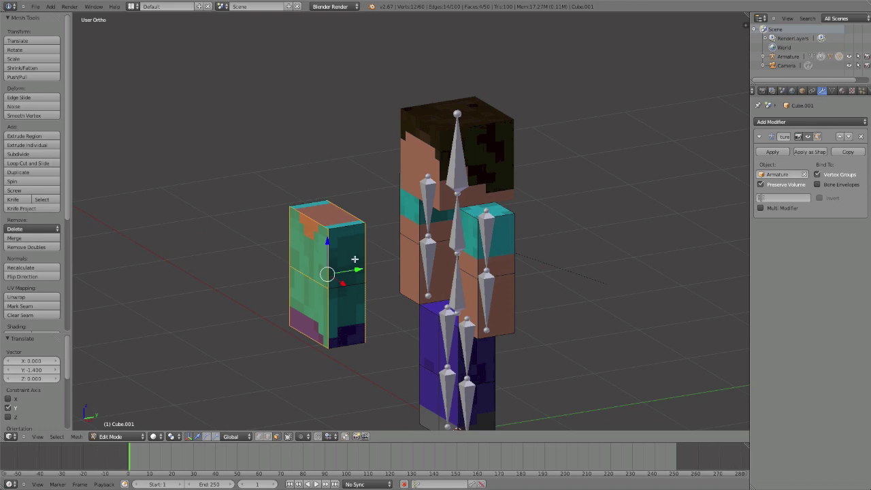
{"action": "middle_click_drag", "start_coordinate": [355, 259], "coordinate": [319, 249]}
{"action": "key", "text": "z"}
{"action": "key", "text": "b"}
{"action": "mouse_move", "coordinate": [231, 153]}
{"action": "left_mouse_down"}
{"action": "mouse_move", "coordinate": [311, 348]}
{"action": "mouse_move", "coordinate": [368, 356]}
{"action": "left_mouse_up"}
{"action": "key", "text": "z"}
{"action": "mouse_move", "coordinate": [358, 350]}
{"action": "middle_mouse_down"}
{"action": "mouse_move", "coordinate": [363, 330]}
{"action": "mouse_move", "coordinate": [387, 315]}
{"action": "mouse_move", "coordinate": [414, 322]}
{"action": "middle_mouse_up"}
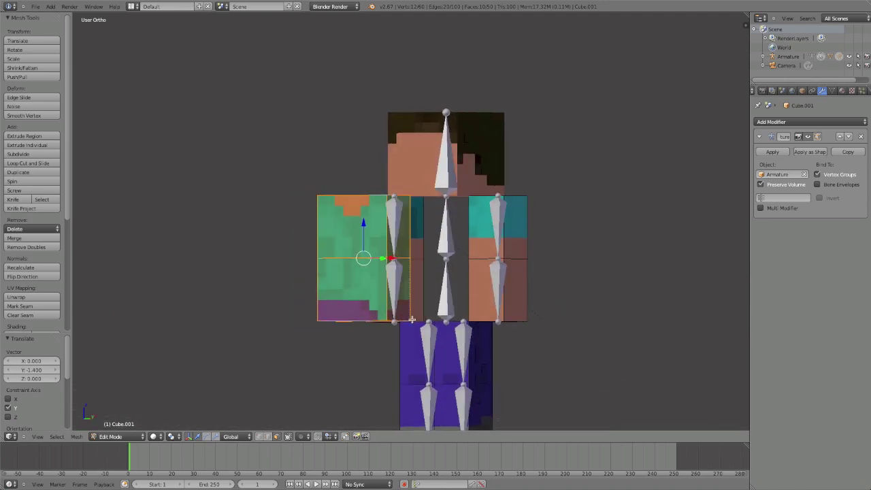
Separate the selected torso faces into their own object and select the torso in Object Mode.
{"action": "key", "text": "KP_3"}
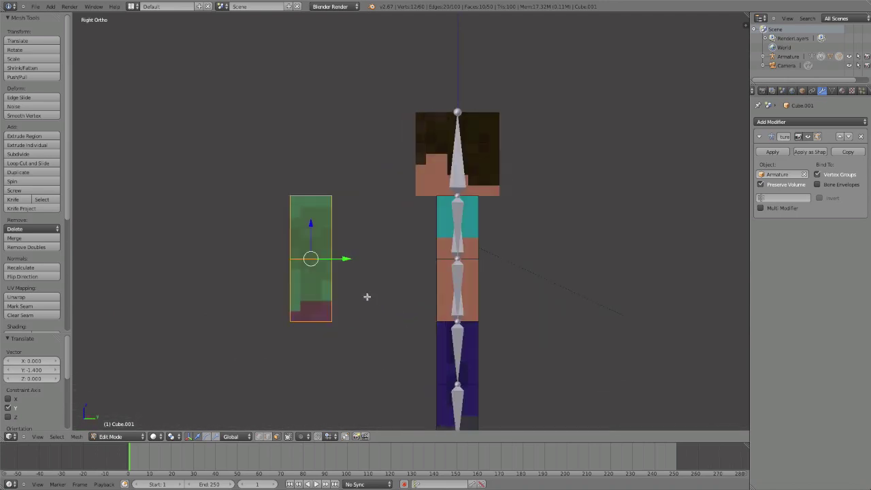
{"action": "middle_click_drag", "start_coordinate": [367, 296], "coordinate": [389, 306]}
{"action": "key", "text": "p"}
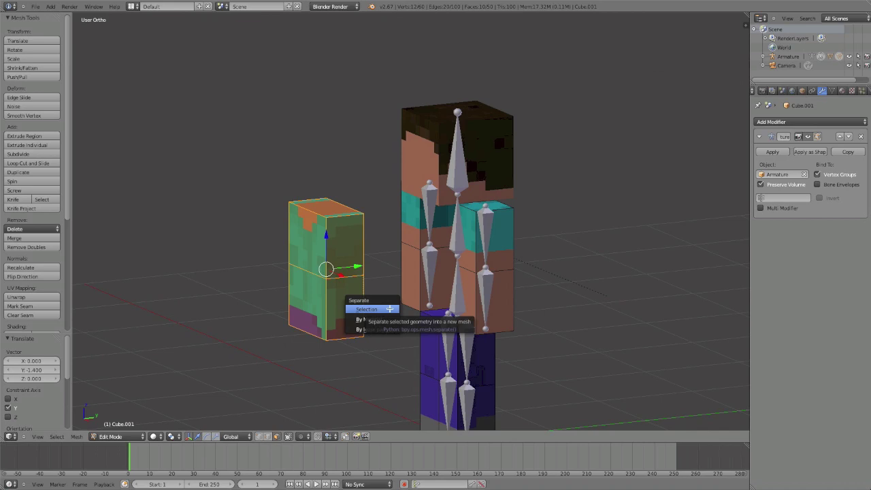
{"action": "left_click", "coordinate": [389, 308]}
{"action": "middle_click_drag", "start_coordinate": [390, 311], "coordinate": [344, 309], "text": "shift"}
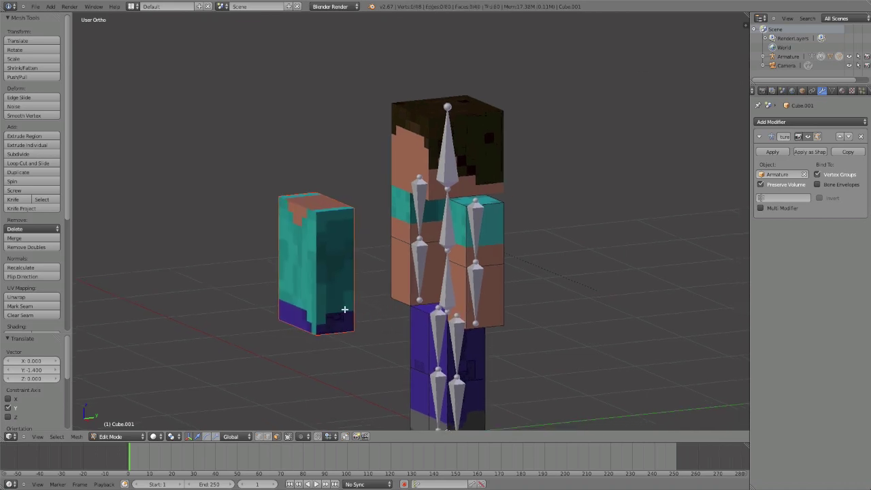
{"action": "key", "text": "Tab"}
{"action": "right_click", "coordinate": [311, 293]}
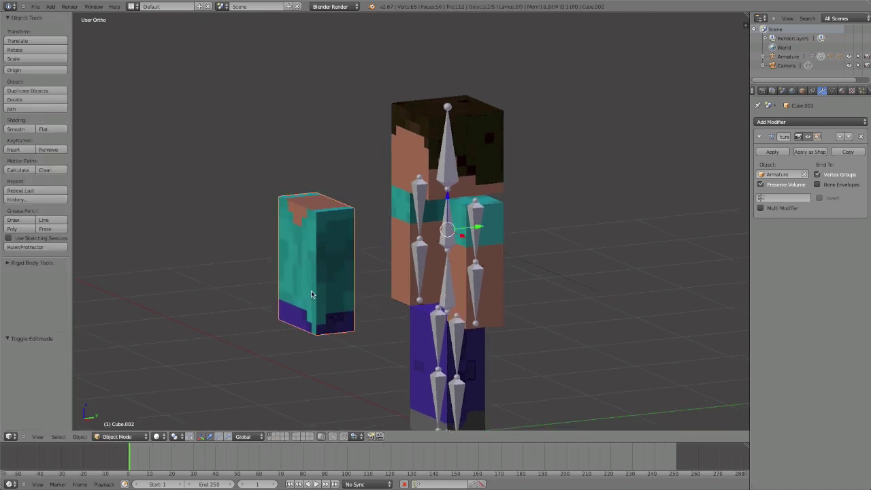
Move all of the torso object's geometry back along the Y axis into line with the body.
{"action": "key", "text": "KP_3"}
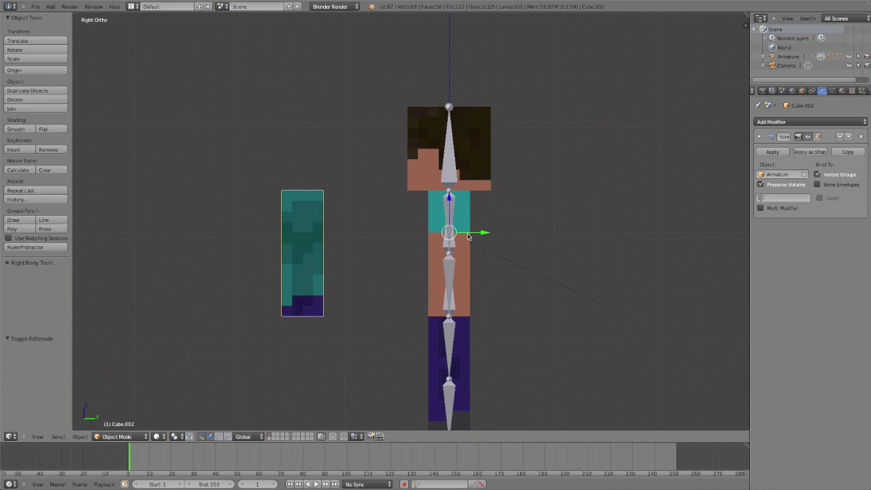
{"action": "key", "text": "Tab"}
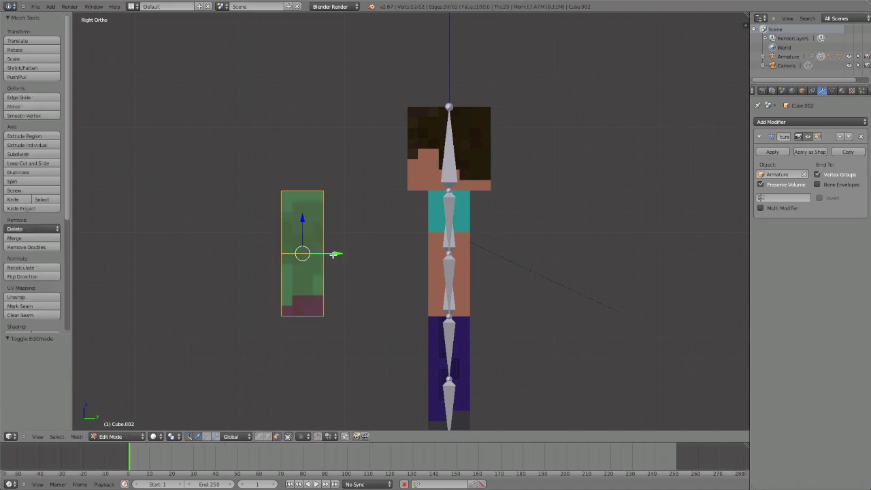
{"action": "left_click_drag", "start_coordinate": [333, 254], "coordinate": [478, 250]}
{"action": "key", "text": "Tab"}
{"action": "middle_click_drag", "start_coordinate": [448, 254], "coordinate": [490, 257]}
{"action": "key", "text": "r"}
{"action": "key", "text": "r"}
{"action": "right_click", "coordinate": [455, 250]}
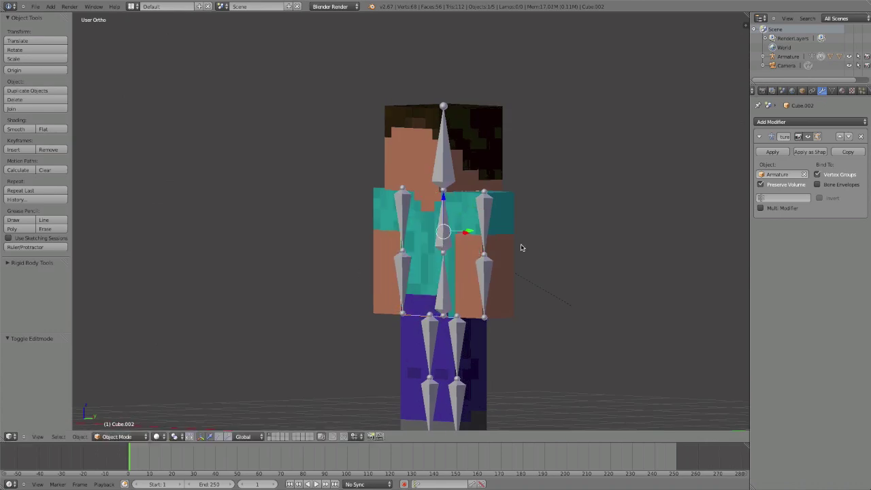
Select every face of the arm on the positive X side of the body mesh and separate it into its own object.
{"action": "right_click", "coordinate": [498, 247]}
{"action": "key", "text": "Tab"}
{"action": "mouse_move", "coordinate": [368, 268]}
{"action": "middle_mouse_down"}
{"action": "mouse_move", "coordinate": [456, 275]}
{"action": "mouse_move", "coordinate": [450, 273]}
{"action": "middle_mouse_up"}
{"action": "key", "text": "z"}
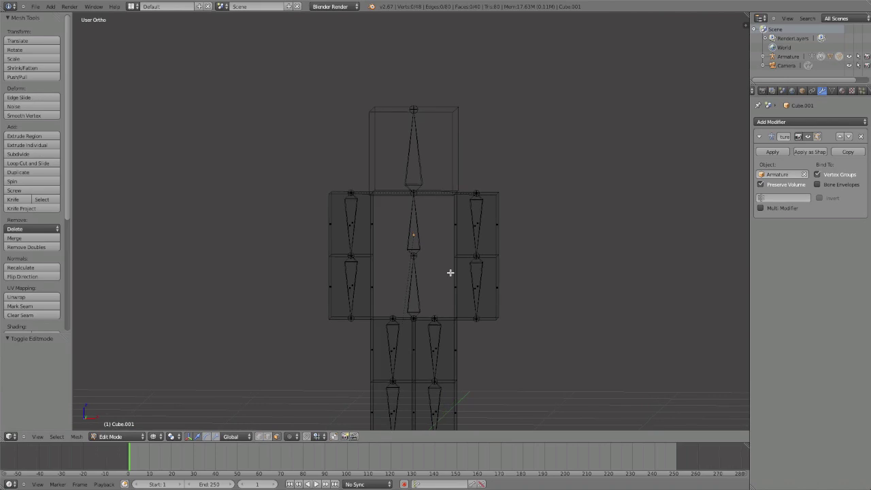
{"action": "key", "text": "b"}
{"action": "left_click_drag", "start_coordinate": [419, 157], "coordinate": [525, 312]}
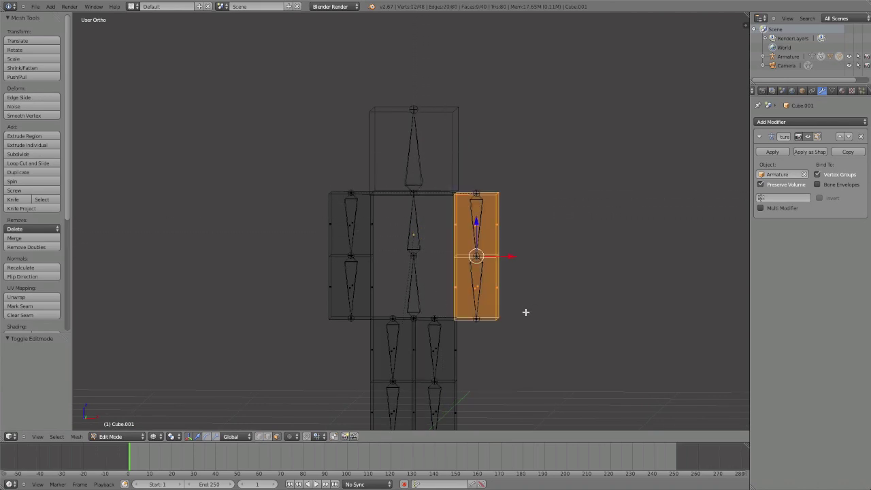
{"action": "middle_click_drag", "start_coordinate": [490, 360], "coordinate": [490, 333]}
{"action": "right_click", "coordinate": [482, 320], "text": "shift"}
{"action": "middle_click_drag", "start_coordinate": [476, 277], "coordinate": [460, 229]}
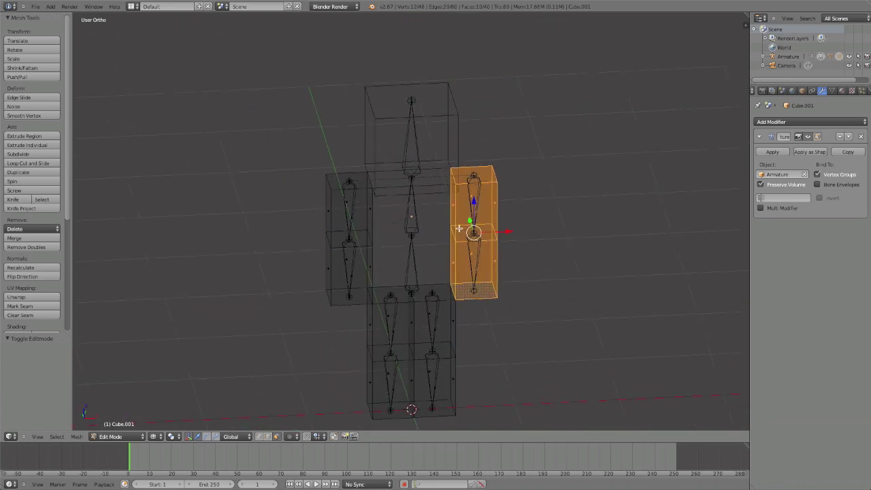
{"action": "key", "text": "p"}
{"action": "left_click", "coordinate": [456, 230]}
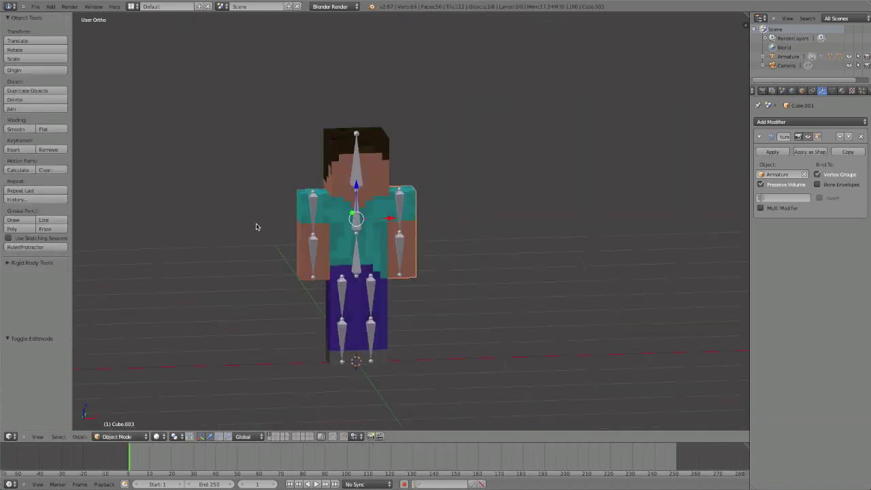
Rename the separated arm object on the negative X side to Arm Left.
{"action": "right_click", "coordinate": [298, 218]}
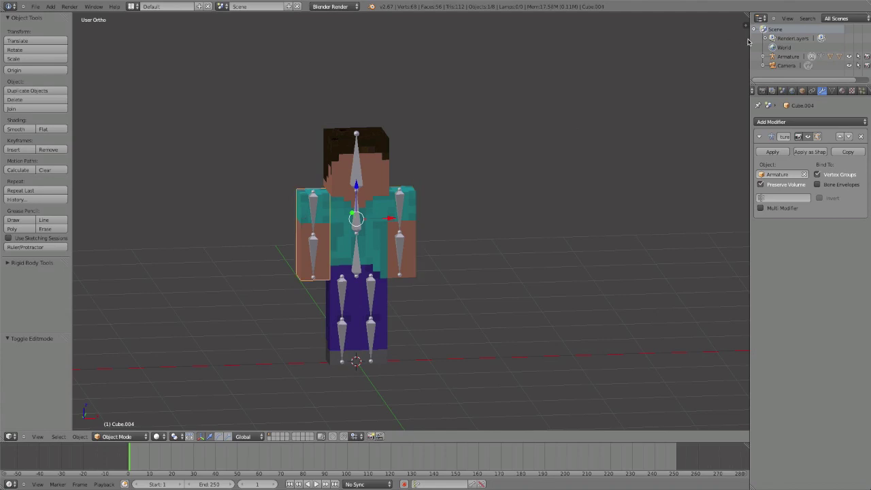
{"action": "key", "text": "n"}
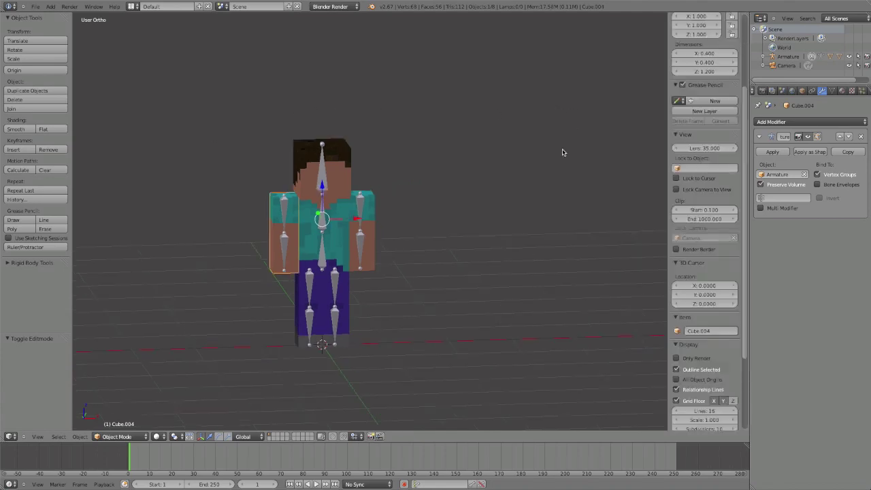
{"action": "scroll", "coordinate": [704, 241], "scroll_direction": "down", "scroll_amount": 3}
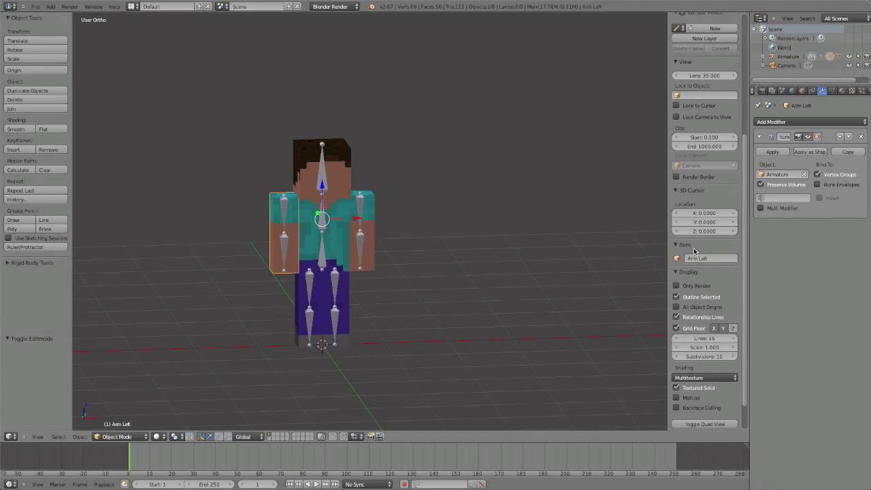
Examine the head, spine, arm and leg bones and the body object by selecting them in turn in perspective view.
{"action": "middle_click_drag", "start_coordinate": [325, 230], "coordinate": [432, 280]}
{"action": "key", "text": "KP_5"}
{"action": "scroll", "coordinate": [400, 336], "scroll_direction": "up", "scroll_amount": 3}
{"action": "right_click", "coordinate": [577, 280]}
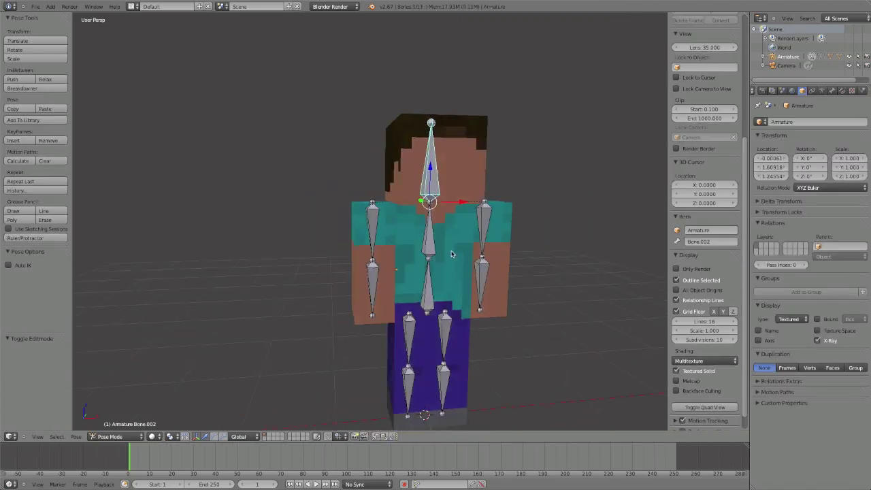
{"action": "right_click", "coordinate": [419, 258]}
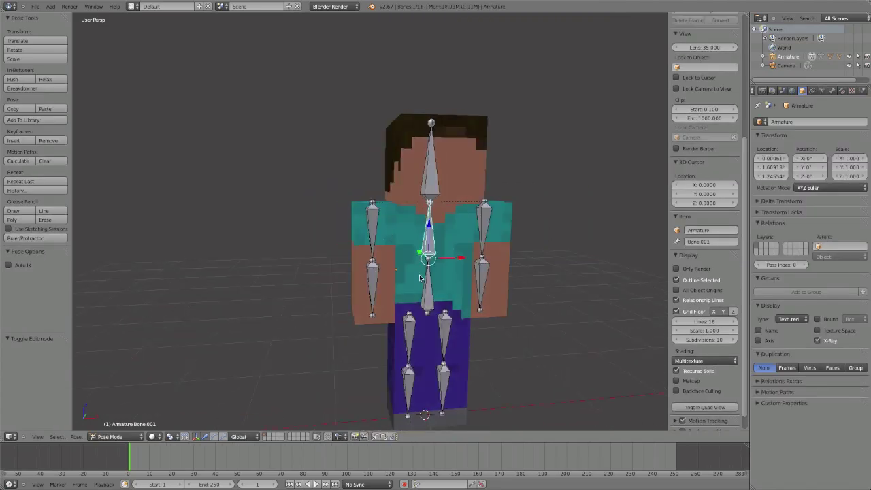
{"action": "right_click", "coordinate": [422, 286]}
{"action": "right_click", "coordinate": [364, 265]}
{"action": "right_click", "coordinate": [364, 233]}
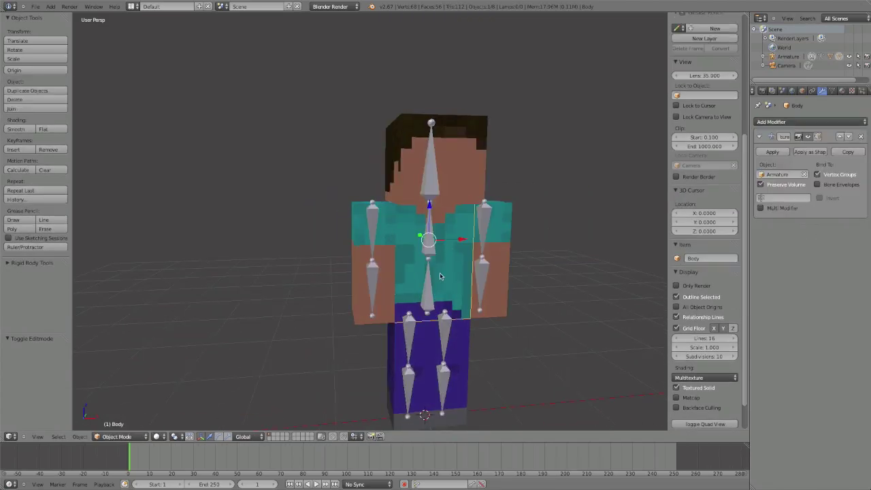
{"action": "right_click", "coordinate": [483, 236]}
{"action": "right_click", "coordinate": [485, 277]}
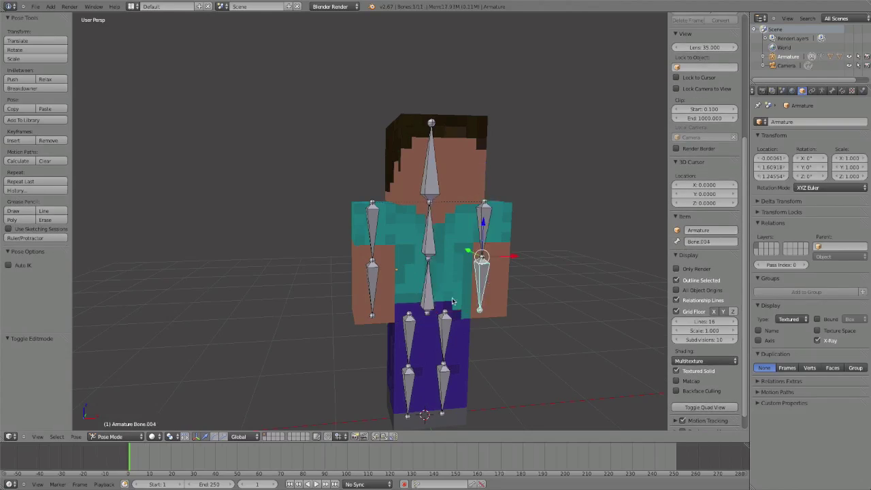
{"action": "right_click", "coordinate": [442, 346]}
{"action": "right_click", "coordinate": [443, 366]}
{"action": "middle_click_drag", "start_coordinate": [443, 363], "coordinate": [446, 357]}
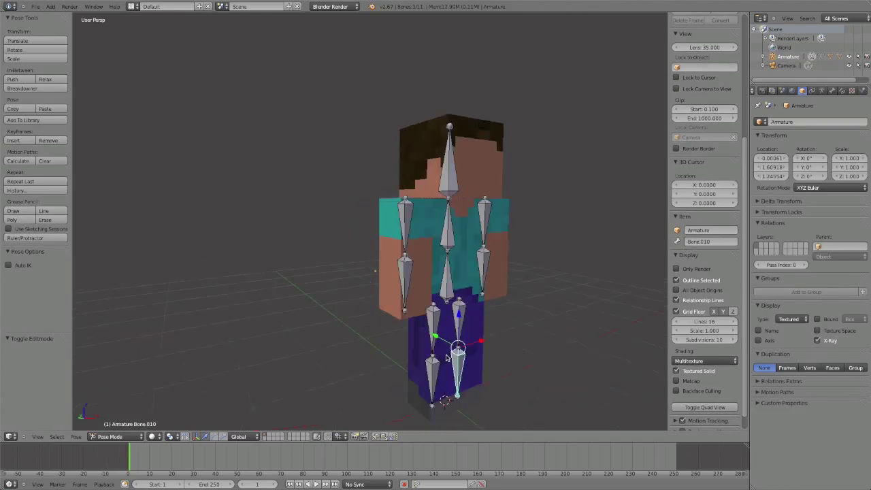
Try rotating the lower leg bone on the positive X side about the X axis to test how the leg bends.
{"action": "key", "text": "r"}
{"action": "key", "text": "x"}
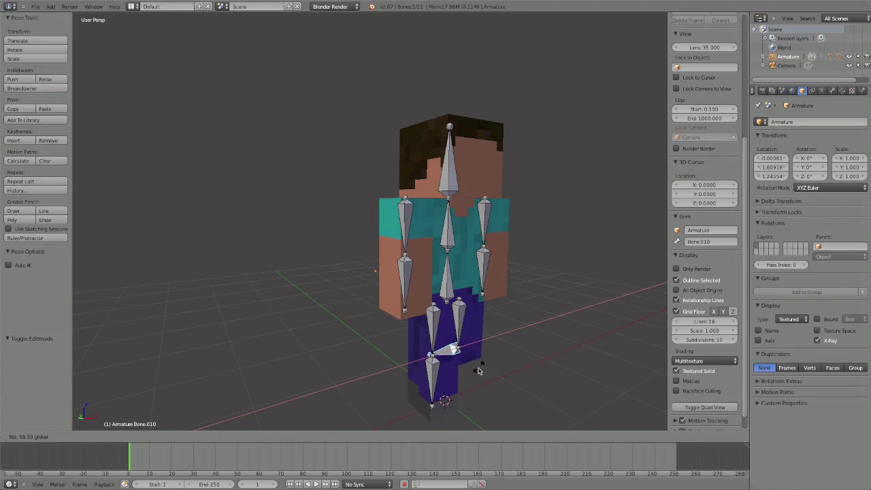
{"action": "right_click", "coordinate": [479, 368]}
Hide and unhide the forearm bone on the positive X side, and try rotating it to test the elbow.
{"action": "middle_click_drag", "start_coordinate": [479, 366], "coordinate": [407, 258]}
{"action": "scroll", "coordinate": [406, 257], "scroll_direction": "up", "scroll_amount": 3}
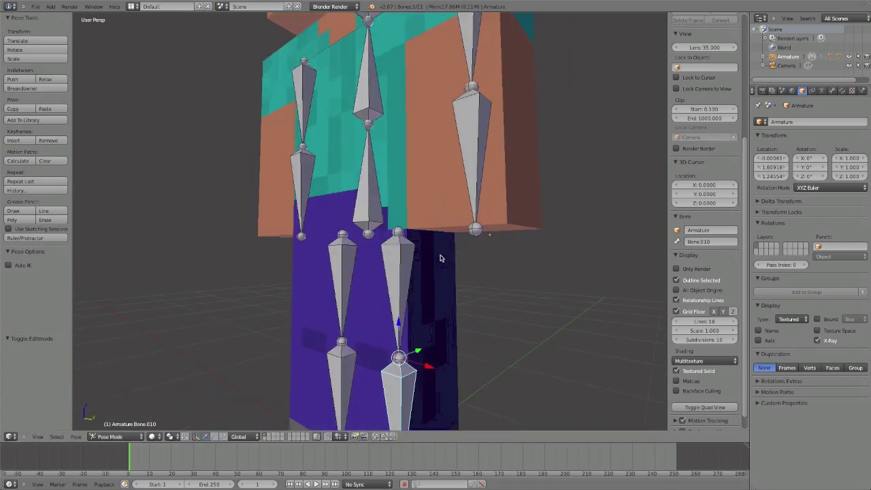
{"action": "right_click", "coordinate": [475, 238]}
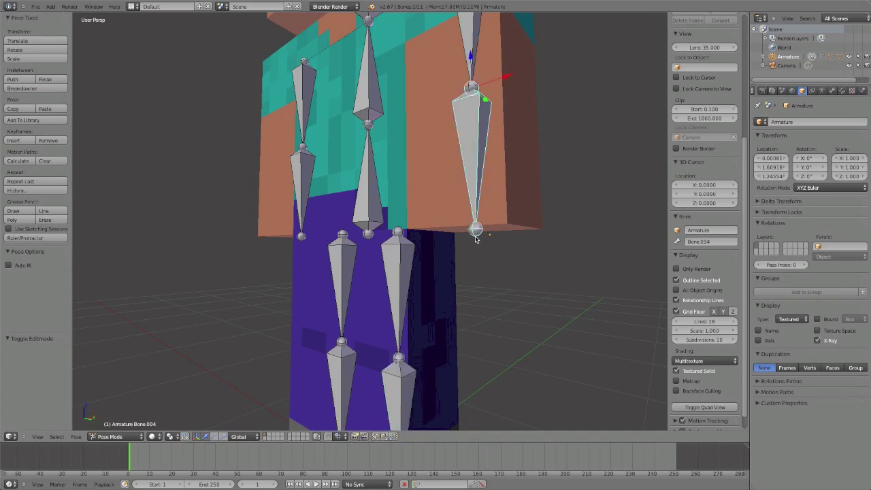
{"action": "key", "text": "h"}
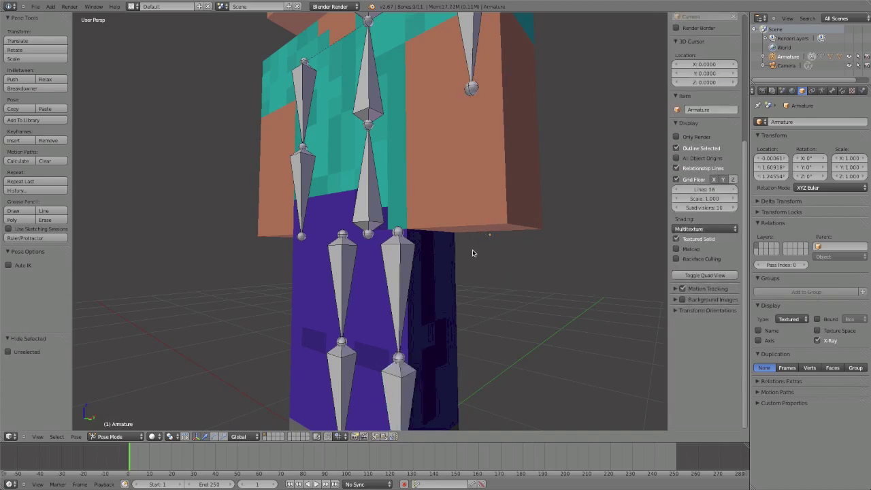
{"action": "key", "text": "alt+h"}
{"action": "key", "text": "r"}
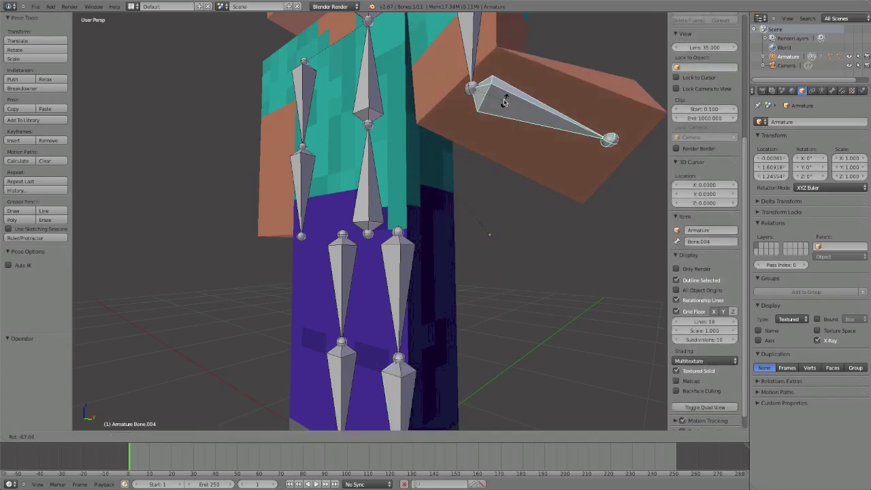
{"action": "left_click", "coordinate": [451, 206]}
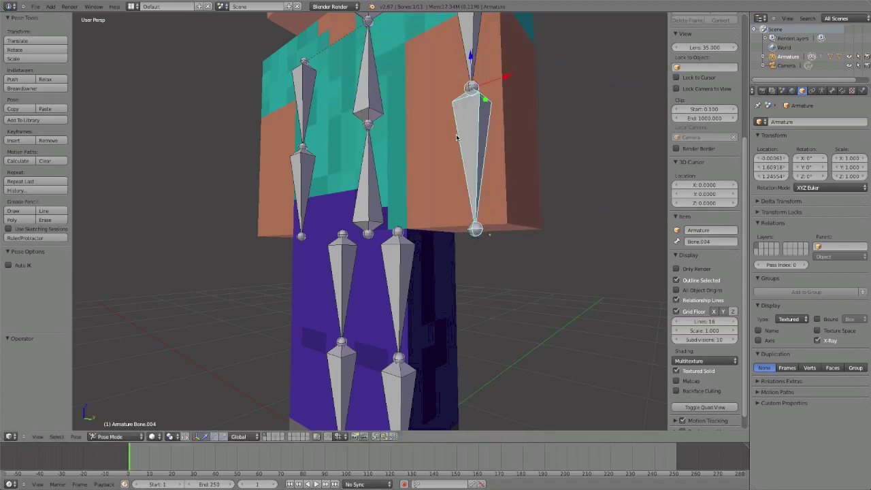
Try free rotations of the head bone and of a second upper-body bone to test how the mesh follows.
{"action": "scroll", "coordinate": [417, 292], "scroll_direction": "down", "scroll_amount": 8}
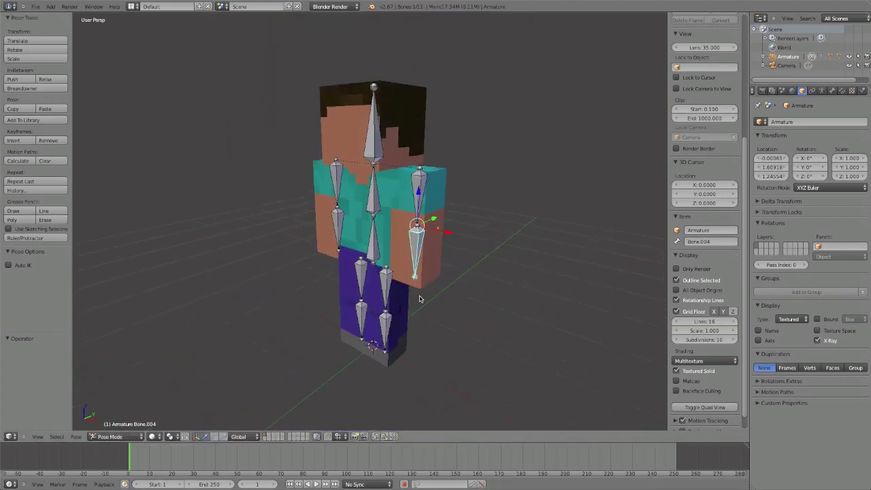
{"action": "scroll", "coordinate": [420, 295], "scroll_direction": "up", "scroll_amount": 8}
{"action": "right_click", "coordinate": [396, 78]}
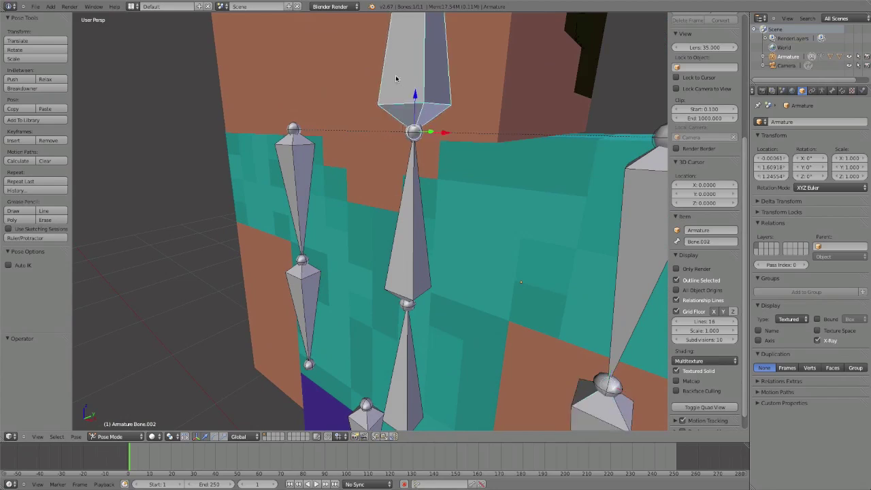
{"action": "scroll", "coordinate": [398, 88], "scroll_direction": "down", "scroll_amount": 8}
{"action": "key", "text": "r"}
{"action": "key", "text": "r"}
{"action": "right_click", "coordinate": [441, 215]}
{"action": "middle_click_drag", "start_coordinate": [364, 307], "coordinate": [401, 294]}
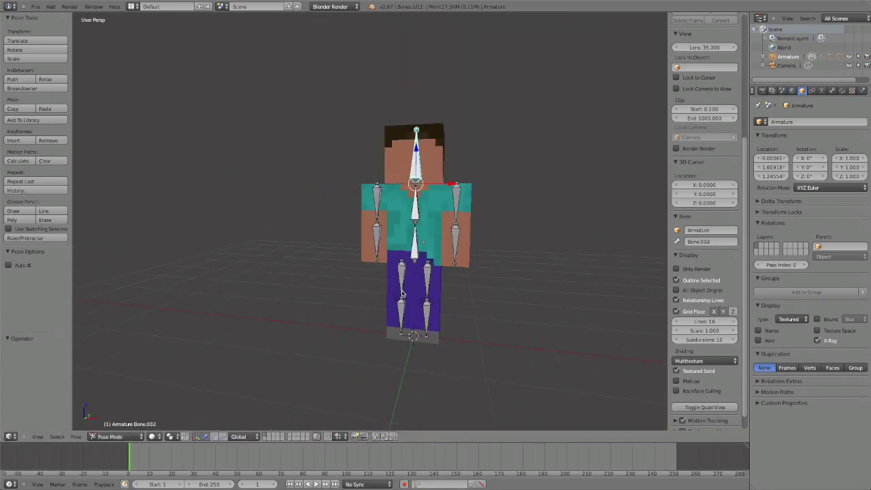
{"action": "scroll", "coordinate": [402, 294], "scroll_direction": "up", "scroll_amount": 4}
{"action": "right_click", "coordinate": [449, 209]}
{"action": "key", "text": "r"}
{"action": "key", "text": "r"}
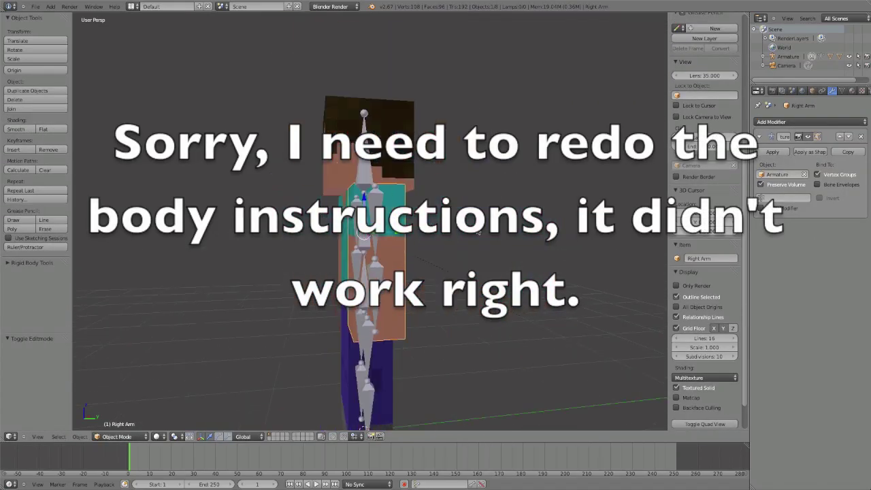
Add a horizontal loop cut around the upper half of the Right Arm mesh in perspective view.
{"action": "scroll", "coordinate": [478, 233], "scroll_direction": "up", "scroll_amount": 6}
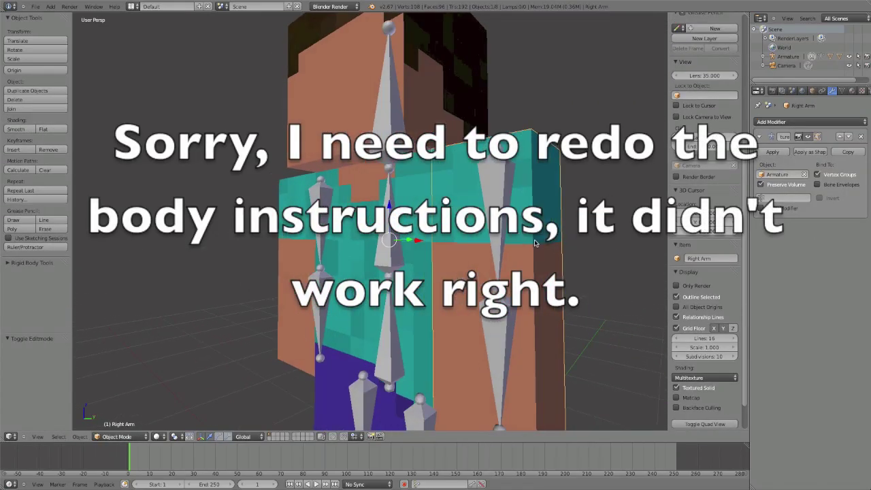
{"action": "key", "text": "Tab"}
{"action": "middle_click_drag", "start_coordinate": [495, 242], "coordinate": [396, 203]}
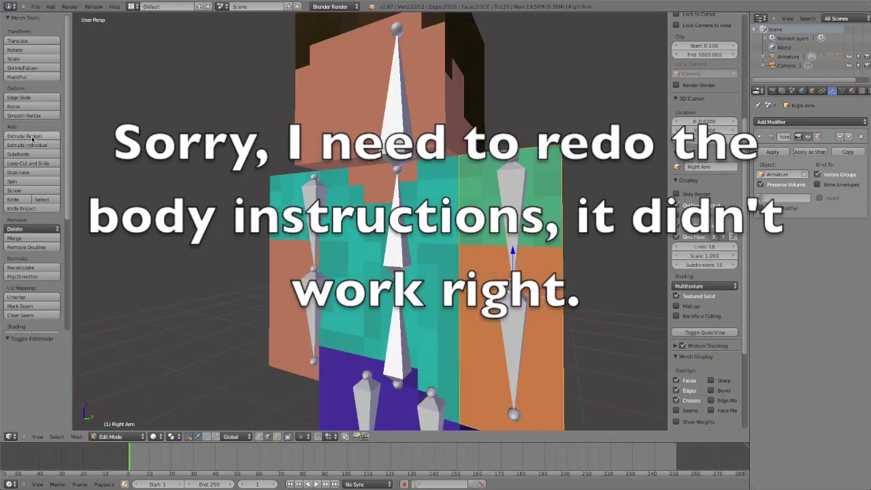
{"action": "left_click", "coordinate": [28, 164]}
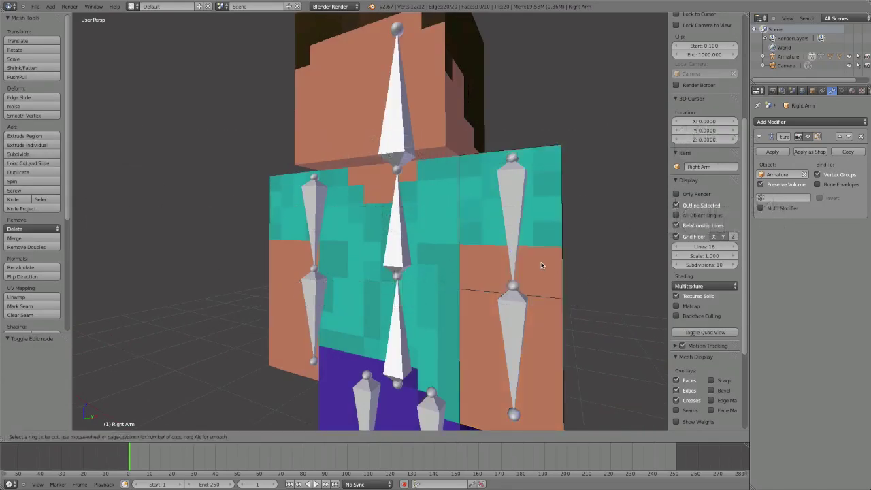
{"action": "left_click", "coordinate": [565, 266]}
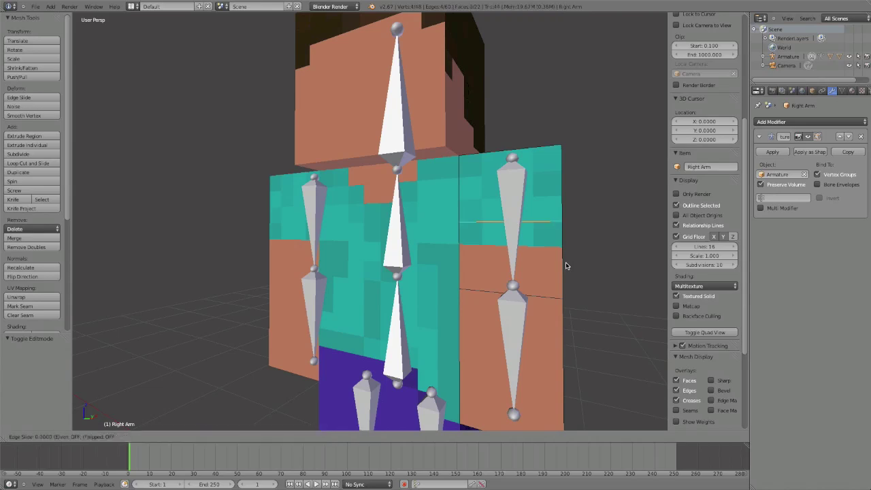
{"action": "left_click", "coordinate": [565, 266]}
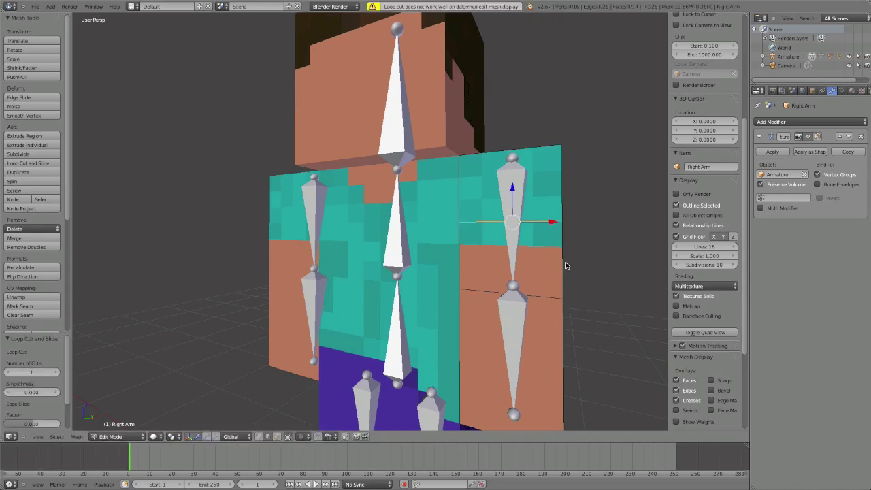
{"action": "middle_click_drag", "start_coordinate": [491, 236], "coordinate": [442, 225], "text": "shift"}
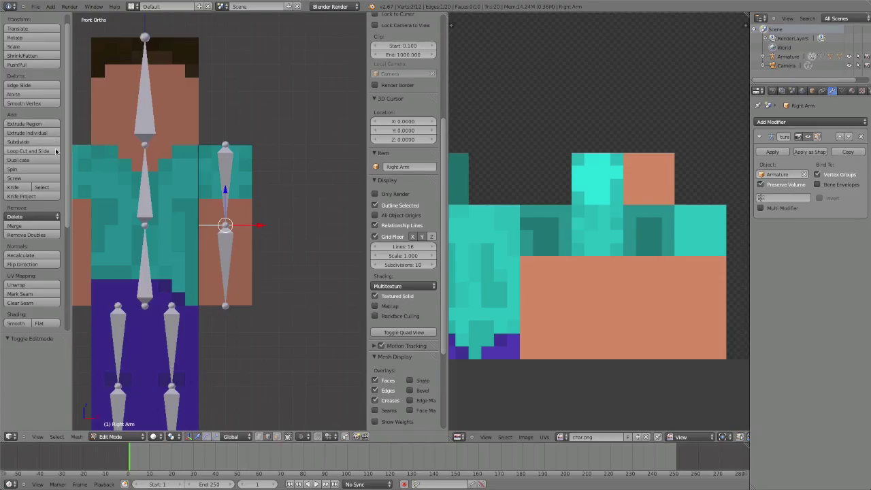
Add a loop cut around the upper half of the Right Arm in front view and move it down 0.2 along Z.
{"action": "left_click", "coordinate": [52, 151]}
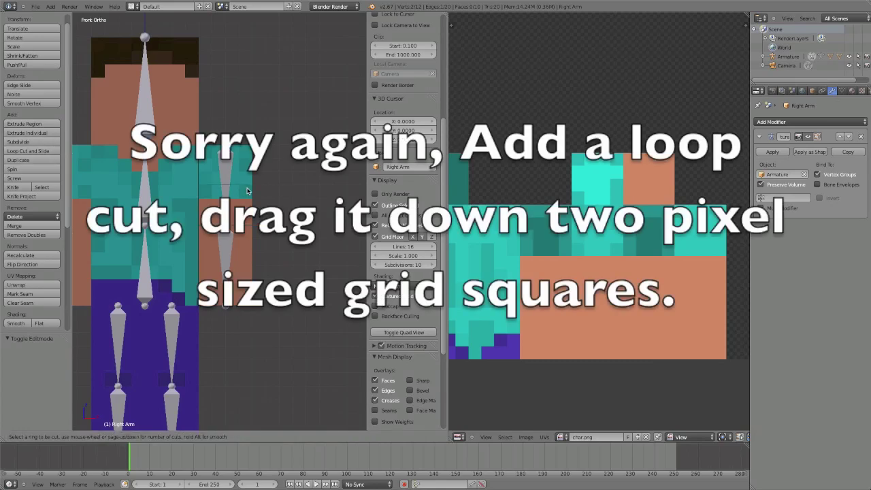
{"action": "left_click", "coordinate": [249, 191]}
{"action": "left_click", "coordinate": [248, 191]}
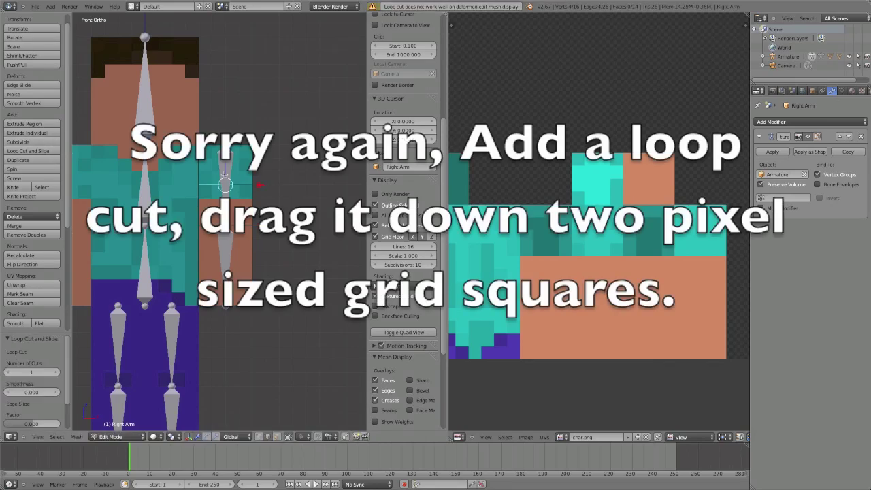
{"action": "left_click_drag", "start_coordinate": [225, 173], "coordinate": [221, 199], "text": "ctrl"}
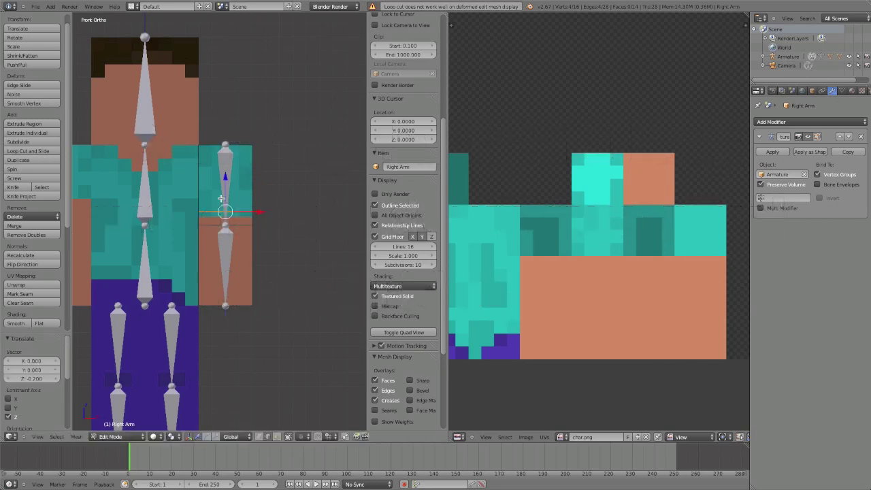
{"action": "scroll", "coordinate": [221, 198], "scroll_direction": "up", "scroll_amount": 4}
{"action": "middle_click_drag", "start_coordinate": [241, 196], "coordinate": [193, 184], "text": "shift"}
{"action": "scroll", "coordinate": [194, 184], "scroll_direction": "up", "scroll_amount": 4}
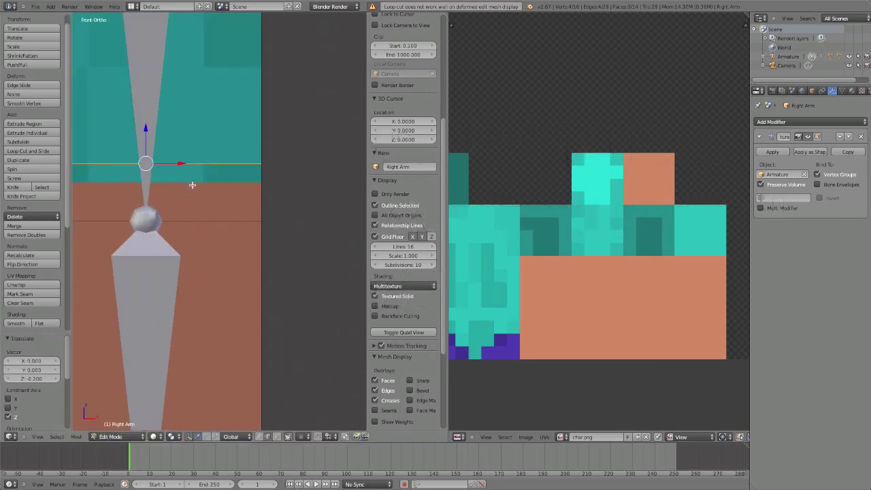
{"action": "scroll", "coordinate": [193, 184], "scroll_direction": "down", "scroll_amount": 2, "text": "shift"}
{"action": "scroll", "coordinate": [193, 184], "scroll_direction": "down", "scroll_amount": 3}
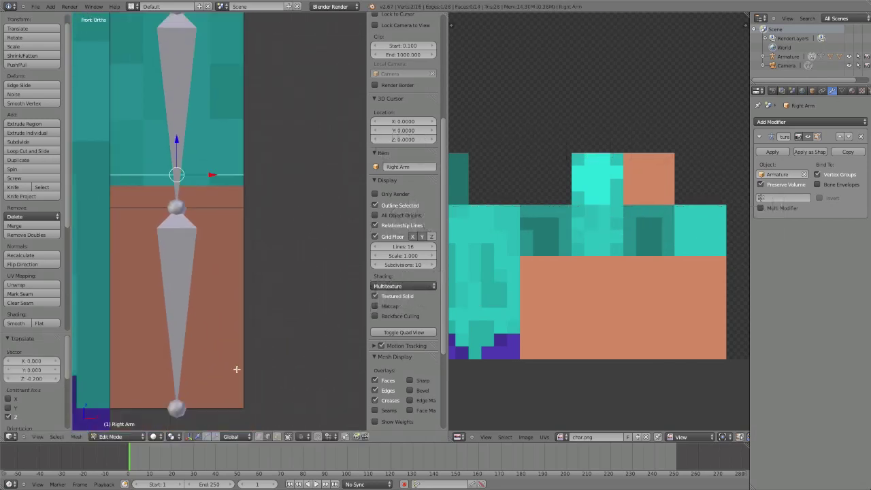
{"action": "middle_click_drag", "start_coordinate": [212, 246], "coordinate": [195, 250]}
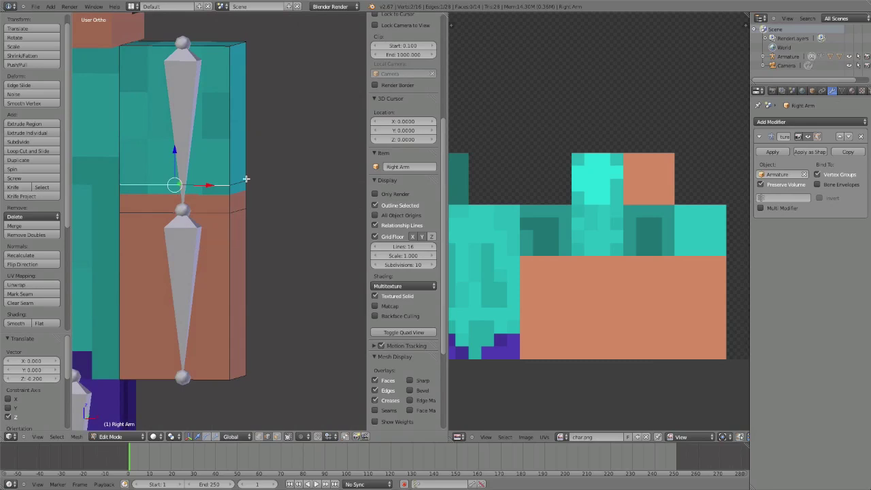
{"action": "scroll", "coordinate": [405, 368], "scroll_direction": "down", "scroll_amount": 2}
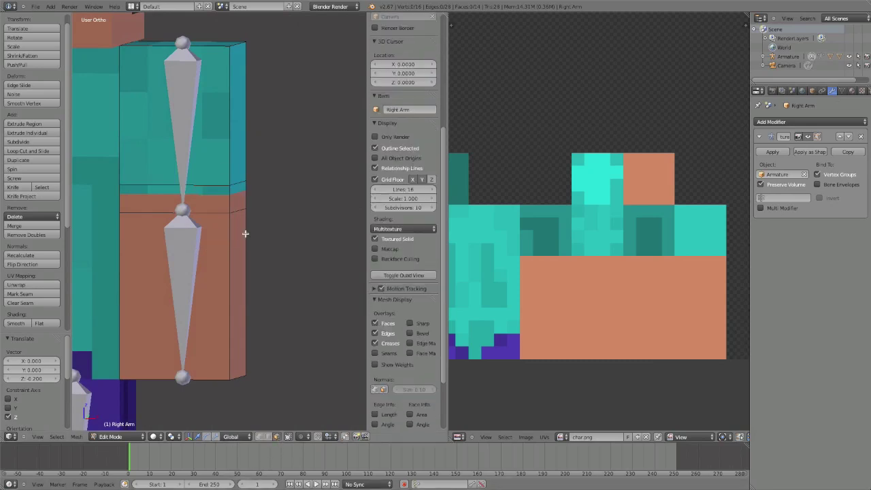
Select the four side faces of the Right Arm's upper section above the new loop cut.
{"action": "right_click", "coordinate": [209, 117]}
{"action": "right_click", "coordinate": [237, 121], "text": "shift"}
{"action": "middle_click_drag", "start_coordinate": [236, 120], "coordinate": [254, 138]}
{"action": "key", "text": "z"}
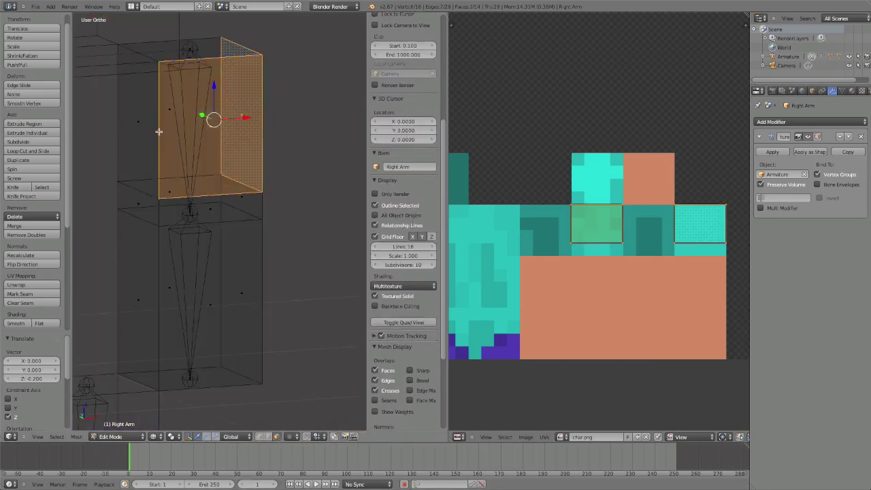
{"action": "right_click", "coordinate": [183, 136], "text": "shift"}
{"action": "mouse_move", "coordinate": [159, 130]}
{"action": "middle_mouse_down"}
{"action": "mouse_move", "coordinate": [194, 140]}
{"action": "mouse_move", "coordinate": [155, 139]}
{"action": "middle_mouse_up"}
{"action": "right_click", "coordinate": [187, 142], "text": "shift"}
{"action": "key", "text": "z"}
{"action": "middle_click_drag", "start_coordinate": [245, 177], "coordinate": [200, 174]}
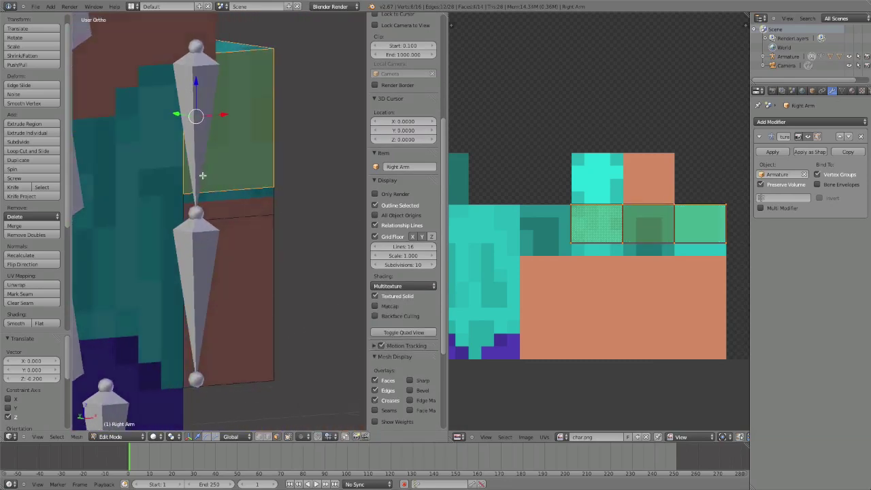
Move the lower UV points of the selected upper-arm faces down two texture pixels and snap them to pixels.
{"action": "right_click", "coordinate": [579, 243]}
{"action": "key", "text": "b"}
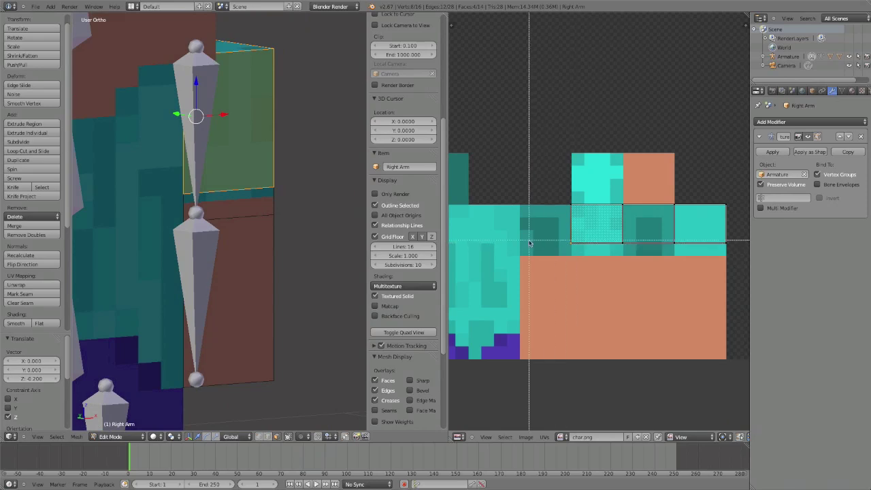
{"action": "left_click_drag", "start_coordinate": [502, 231], "coordinate": [842, 262]}
{"action": "key", "text": "g"}
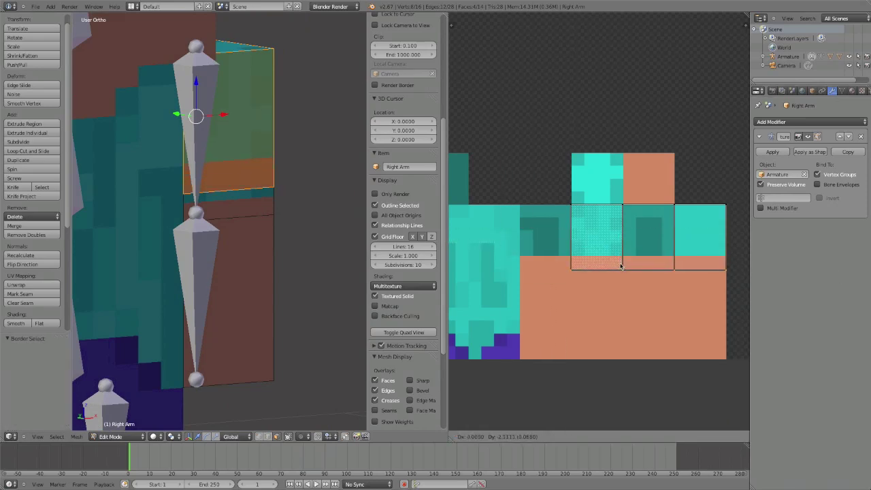
{"action": "left_click", "coordinate": [620, 262]}
{"action": "key", "text": "shift+s"}
{"action": "left_click", "coordinate": [618, 260]}
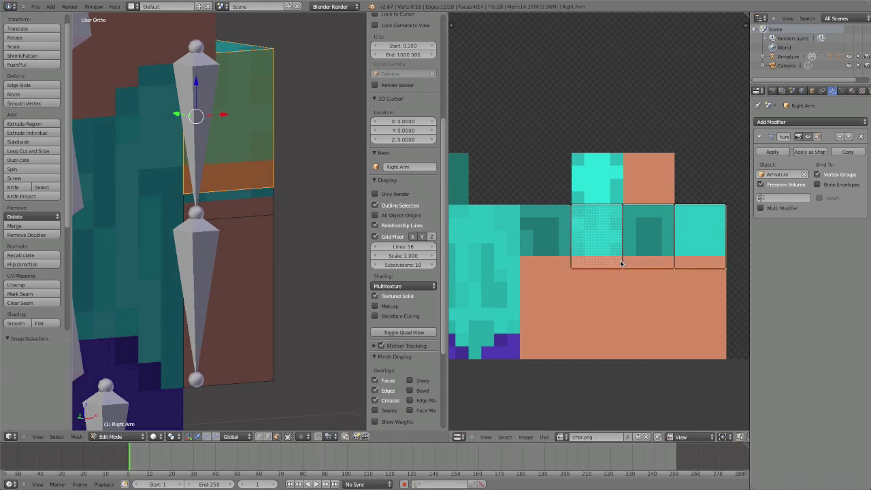
Select the four side faces of the narrow band between the new loop cut and the elbow edge.
{"action": "right_click", "coordinate": [245, 206]}
{"action": "middle_click_drag", "start_coordinate": [236, 227], "coordinate": [155, 202]}
{"action": "right_click", "coordinate": [232, 198], "text": "shift"}
{"action": "middle_click_drag", "start_coordinate": [232, 198], "coordinate": [145, 202]}
{"action": "right_click", "coordinate": [257, 210], "text": "shift"}
{"action": "key", "text": "z"}
{"action": "middle_click_drag", "start_coordinate": [296, 215], "coordinate": [209, 209]}
{"action": "right_click", "coordinate": [284, 210], "text": "shift"}
{"action": "key", "text": "z"}
{"action": "middle_click_drag", "start_coordinate": [283, 210], "coordinate": [259, 205]}
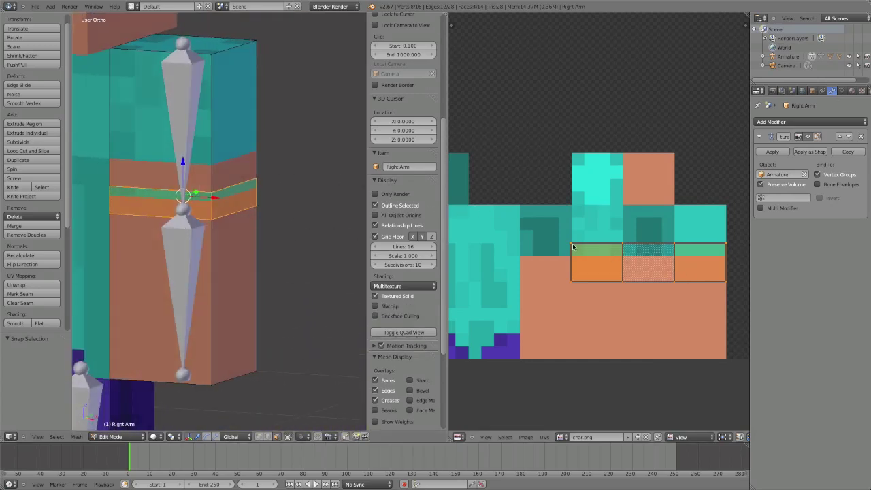
Move the upper UV points of the narrow band's faces down two texture pixels and snap them to pixels.
{"action": "key", "text": "a"}
{"action": "key", "text": "b"}
{"action": "left_click_drag", "start_coordinate": [524, 235], "coordinate": [809, 259]}
{"action": "key", "text": "g"}
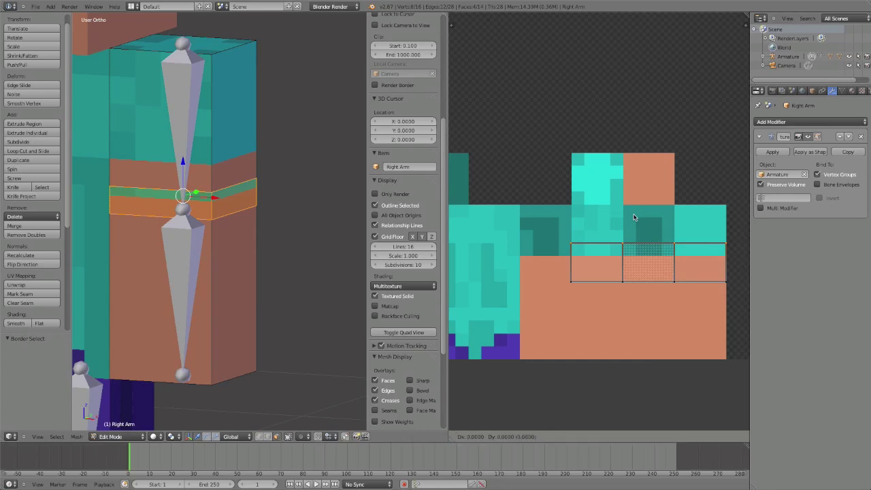
{"action": "left_click", "coordinate": [633, 239]}
{"action": "key", "text": "shift+s"}
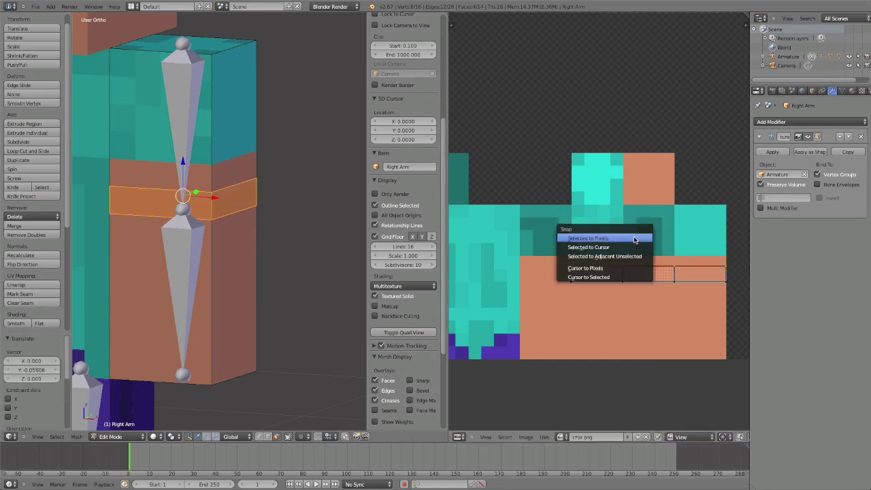
{"action": "left_click", "coordinate": [633, 238]}
{"action": "middle_click_drag", "start_coordinate": [193, 200], "coordinate": [212, 217]}
{"action": "key", "text": "Tab"}
{"action": "scroll", "coordinate": [206, 199], "scroll_direction": "down", "scroll_amount": 4}
{"action": "key", "text": "Tab"}
{"action": "key", "text": "Tab"}
{"action": "key", "text": "Tab"}
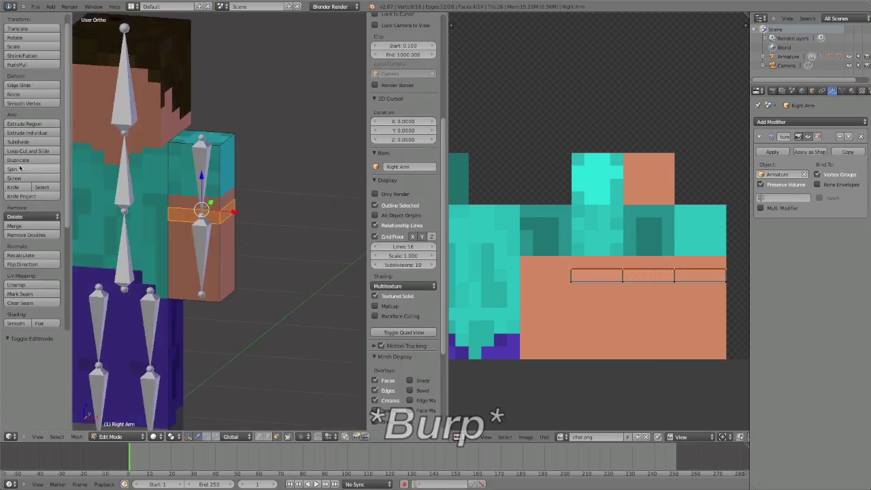
Add a loop cut around the Right Arm's forearm and move it up 0.2 units on Z to below the elbow.
{"action": "left_click", "coordinate": [24, 151]}
{"action": "left_click", "coordinate": [227, 251]}
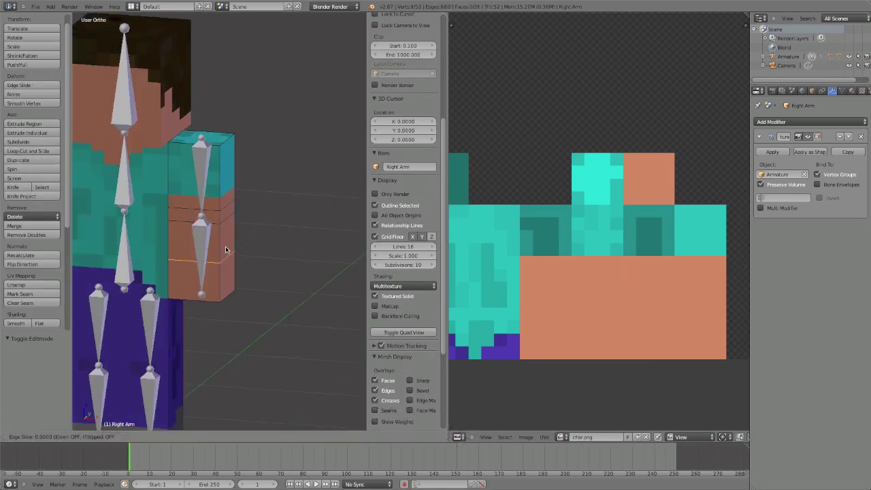
{"action": "right_click", "coordinate": [227, 250]}
{"action": "key", "text": "KP_1"}
{"action": "scroll", "coordinate": [226, 247], "scroll_direction": "up", "scroll_amount": 1}
{"action": "scroll", "coordinate": [227, 247], "scroll_direction": "up", "scroll_amount": 1}
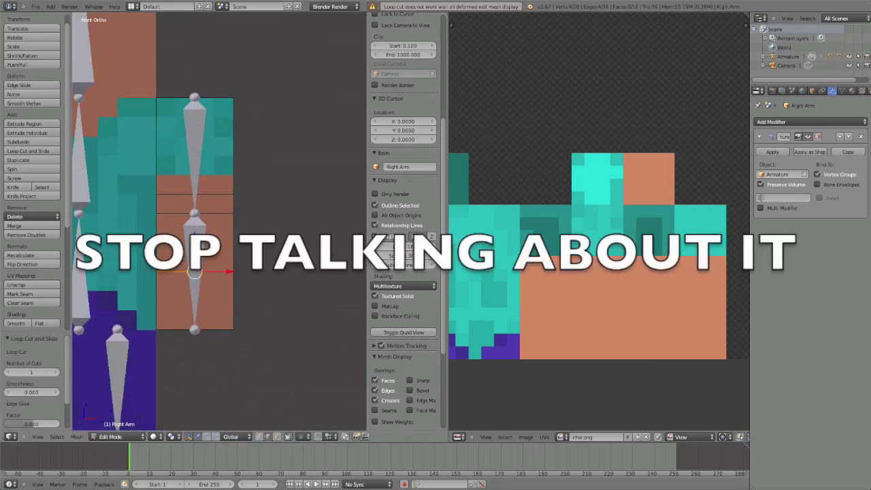
{"action": "key", "text": "g"}
{"action": "key", "text": "z"}
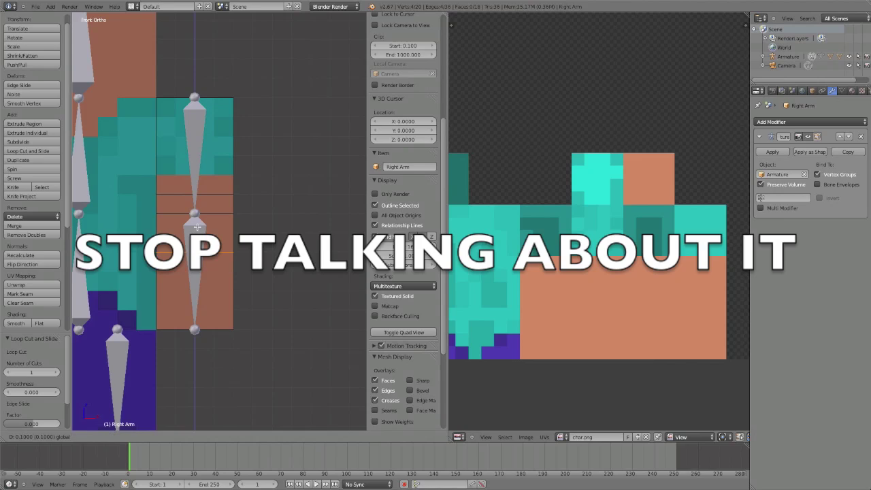
{"action": "left_click", "coordinate": [196, 215]}
{"action": "middle_click_drag", "start_coordinate": [196, 215], "coordinate": [216, 295]}
{"action": "key", "text": "z"}
{"action": "key", "text": "z"}
{"action": "scroll", "coordinate": [255, 284], "scroll_direction": "up", "scroll_amount": 3}
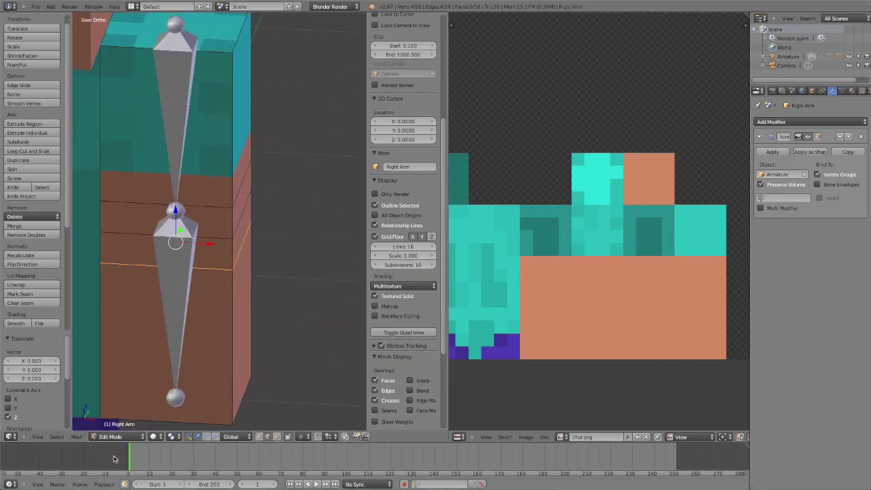
Select individual Right Arm faces around the elbow one at a time to examine their UV placement.
{"action": "left_click", "coordinate": [277, 437]}
{"action": "right_click", "coordinate": [152, 247]}
{"action": "middle_click_drag", "start_coordinate": [206, 258], "coordinate": [145, 255]}
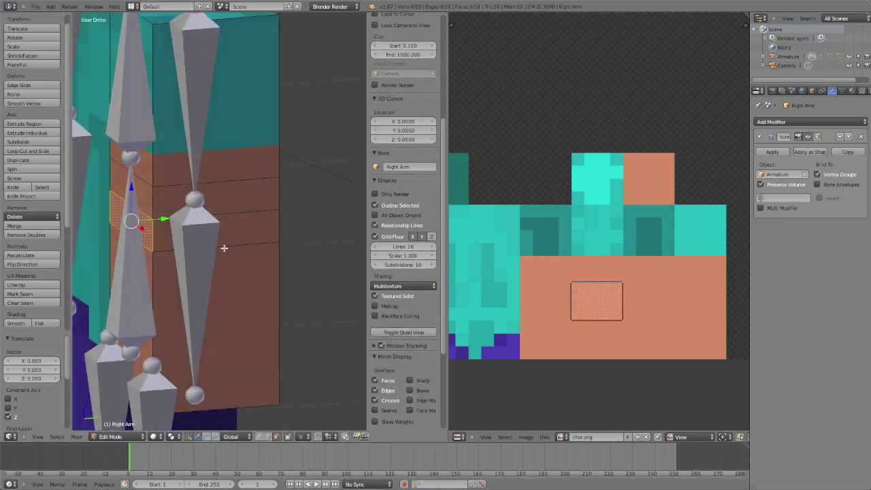
{"action": "right_click", "coordinate": [224, 248]}
{"action": "right_click", "coordinate": [222, 233]}
{"action": "right_click", "coordinate": [213, 202]}
{"action": "right_click", "coordinate": [134, 201]}
Test the Right Arm's elbow bend by rotating its lower arm bone about the X axis, and cancel the rotation.
{"action": "key", "text": "Tab"}
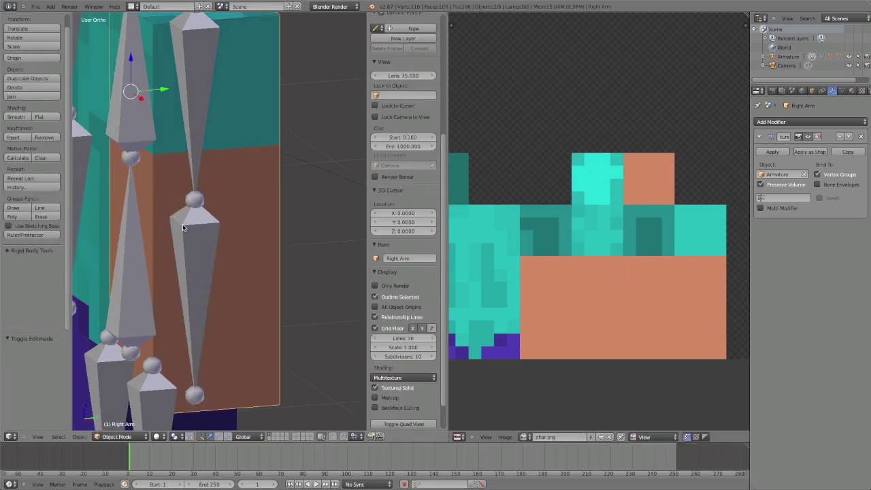
{"action": "key", "text": "Tab"}
{"action": "middle_click_drag", "start_coordinate": [186, 225], "coordinate": [175, 247]}
{"action": "key", "text": "Tab"}
{"action": "right_click", "coordinate": [229, 249]}
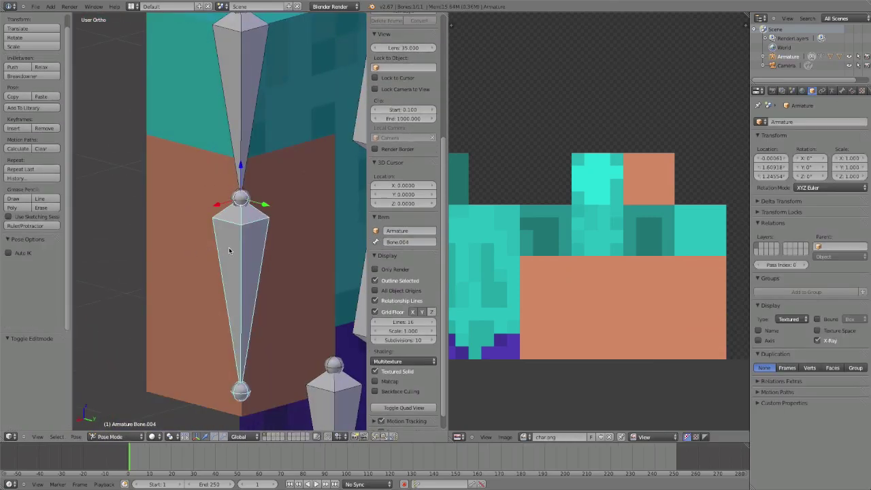
{"action": "key", "text": "r"}
{"action": "key", "text": "x"}
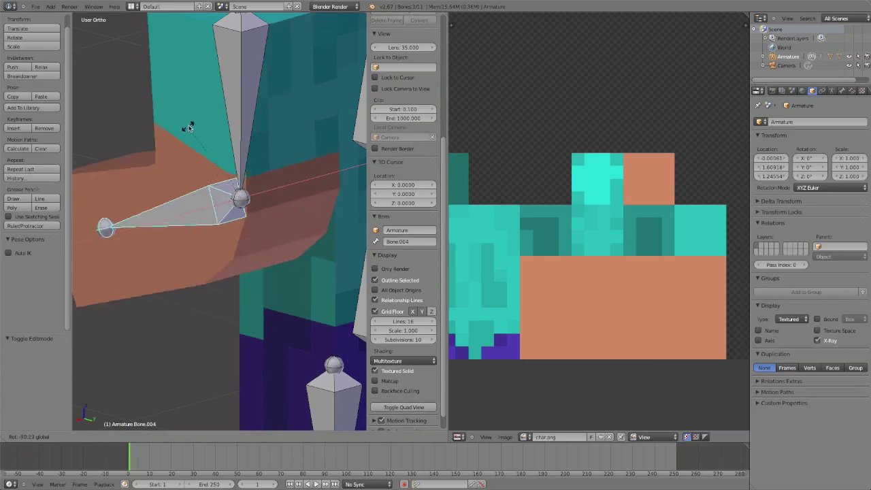
{"action": "right_click", "coordinate": [226, 115]}
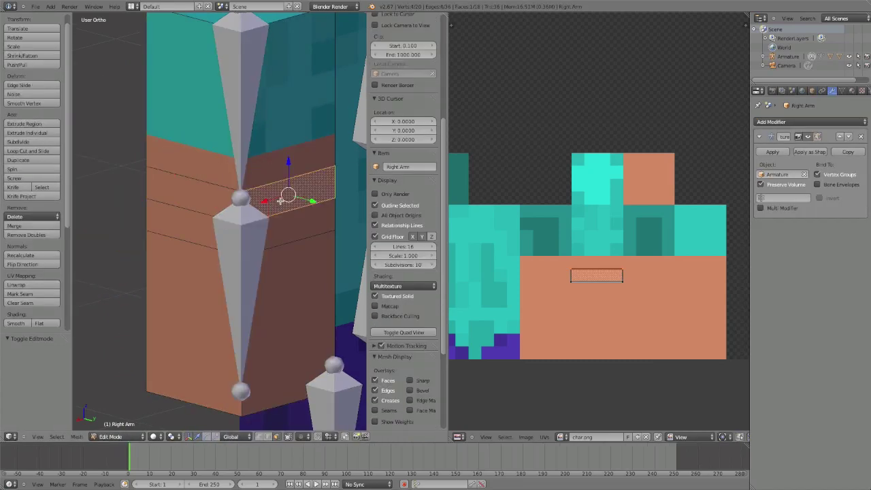
Select the two faces directly above and below the elbow edge on one side of the Right Arm and subdivide them three times.
{"action": "right_click", "coordinate": [287, 226], "text": "shift"}
{"action": "middle_click_drag", "start_coordinate": [288, 227], "coordinate": [214, 196]}
{"action": "key", "text": "w"}
{"action": "left_click", "coordinate": [215, 196]}
{"action": "key", "text": "w"}
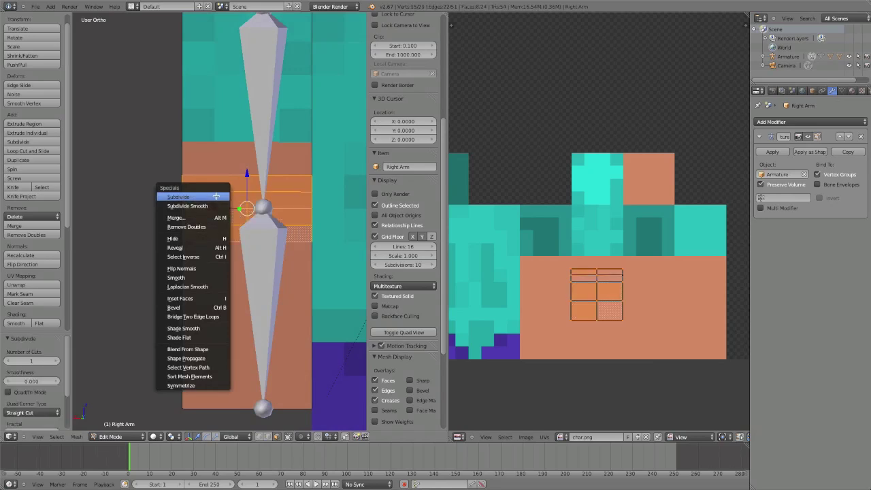
{"action": "left_click", "coordinate": [215, 196]}
{"action": "key", "text": "w"}
{"action": "left_click", "coordinate": [215, 197]}
{"action": "scroll", "coordinate": [215, 196], "scroll_direction": "up", "scroll_amount": 5}
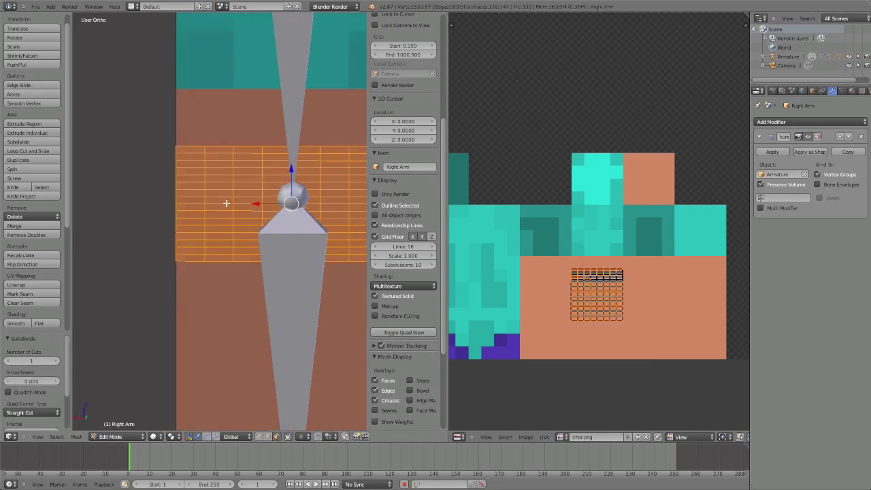
{"action": "middle_click_drag", "start_coordinate": [177, 216], "coordinate": [245, 228]}
{"action": "scroll", "coordinate": [187, 224], "scroll_direction": "down", "scroll_amount": 5}
{"action": "key", "text": "Tab"}
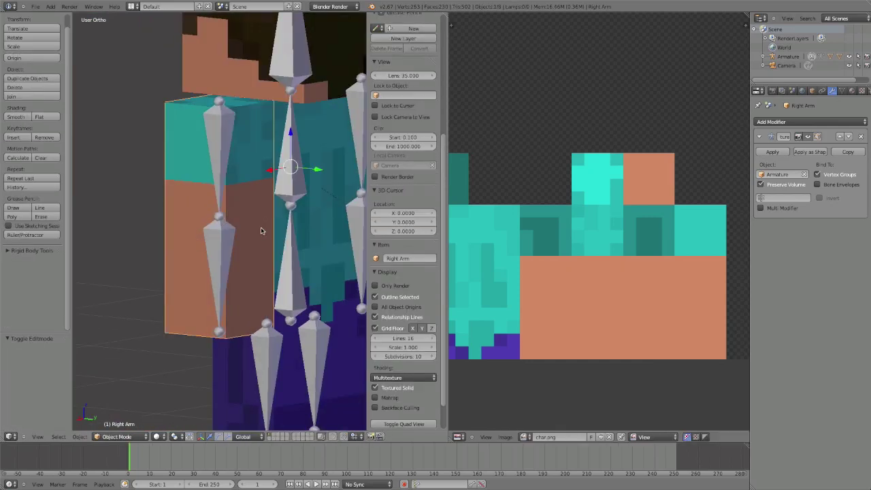
Bend the Right Arm's lower bone forward about the X axis and adjust it with a further 17.474° rotation.
{"action": "right_click", "coordinate": [226, 224]}
{"action": "key", "text": "r"}
{"action": "key", "text": "x"}
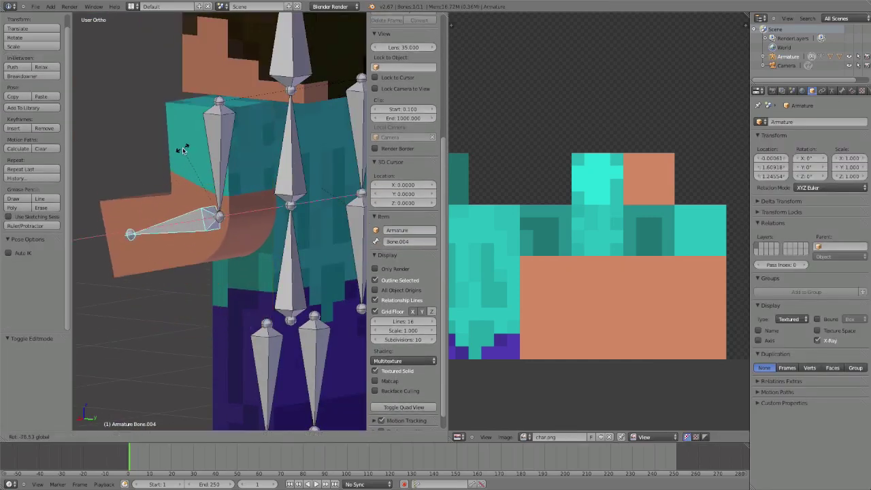
{"action": "left_click", "coordinate": [100, 201]}
{"action": "middle_click_drag", "start_coordinate": [101, 201], "coordinate": [229, 240]}
{"action": "key", "text": "r"}
{"action": "key", "text": "x"}
{"action": "left_click", "coordinate": [299, 184]}
{"action": "scroll", "coordinate": [229, 239], "scroll_direction": "up", "scroll_amount": 3}
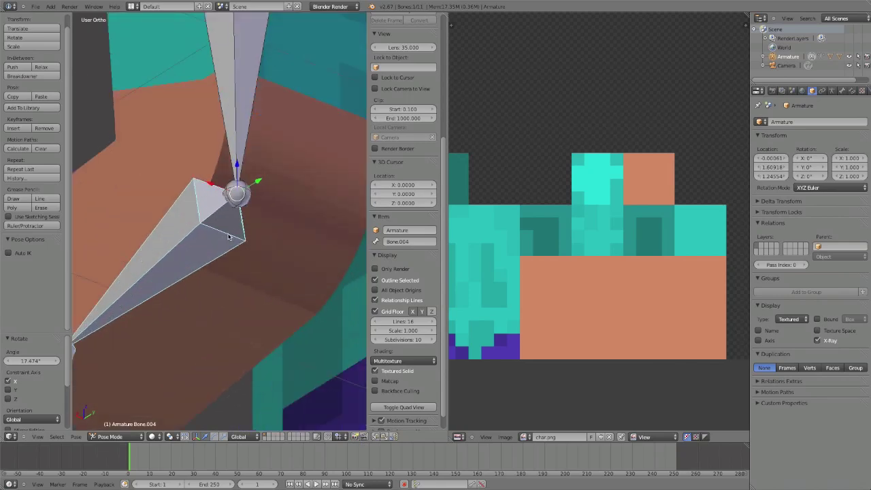
Align the camera to the current view of the bent elbow, render an image, and return to the 3D view.
{"action": "scroll", "coordinate": [229, 236], "scroll_direction": "down", "scroll_amount": 2}
{"action": "key", "text": "ctrl+alt+KP_0"}
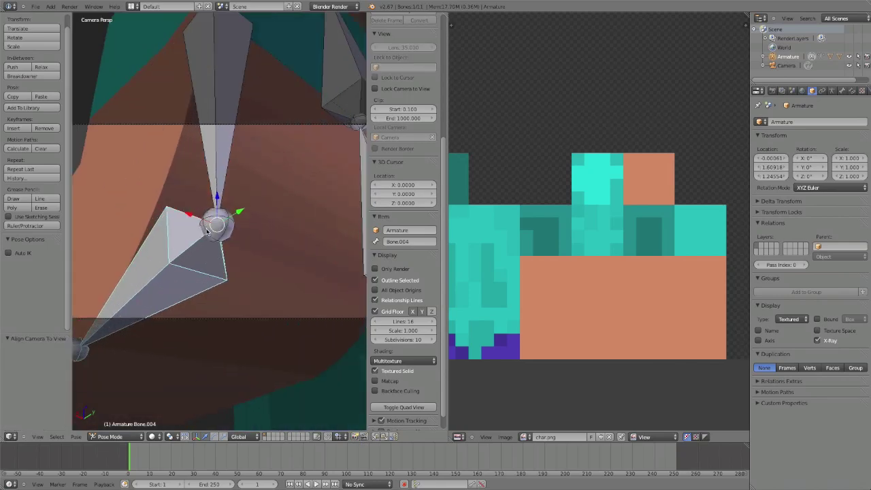
{"action": "left_click", "coordinate": [69, 6]}
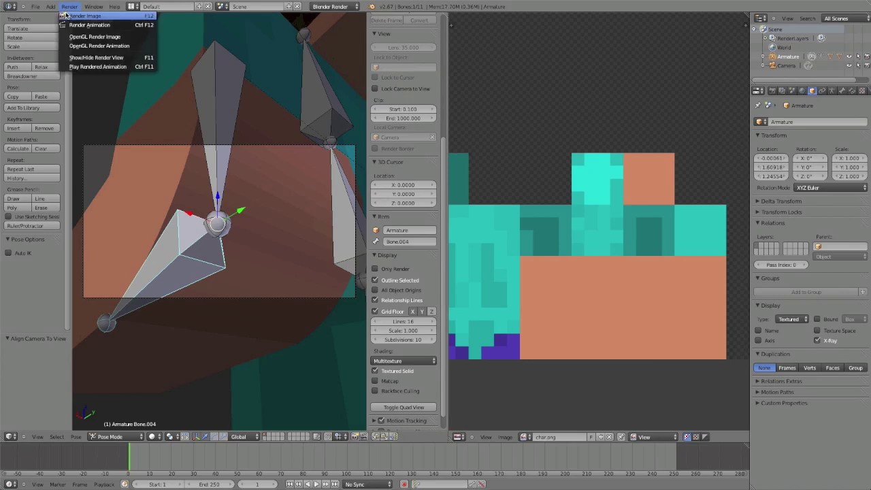
{"action": "left_click", "coordinate": [88, 16]}
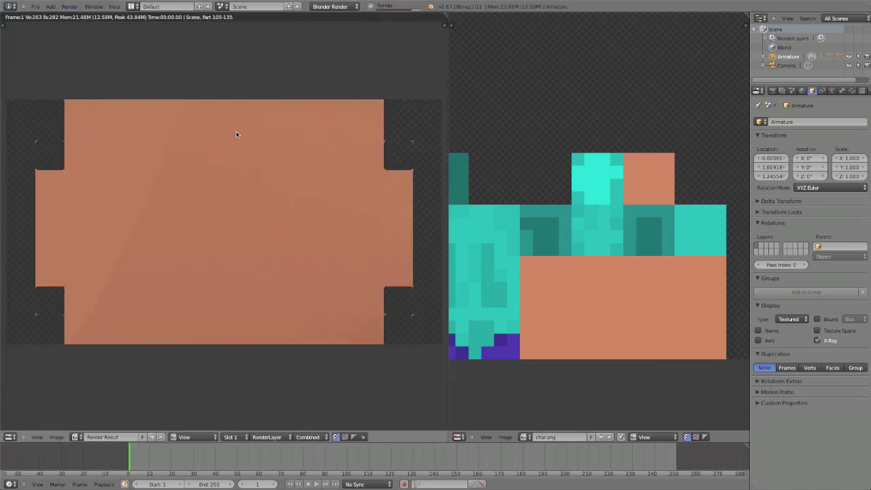
{"action": "left_click", "coordinate": [10, 437]}
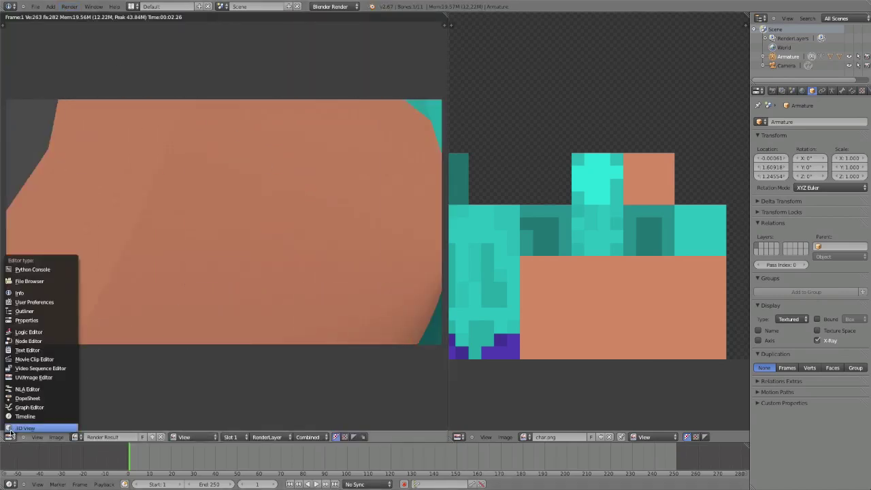
{"action": "left_click", "coordinate": [28, 480]}
Align the camera to a view of the elbow's outer curve, render it to examine the smoothness, and return to the 3D view.
{"action": "middle_click_drag", "start_coordinate": [193, 237], "coordinate": [196, 238]}
{"action": "middle_click_drag", "start_coordinate": [230, 241], "coordinate": [165, 243], "text": "shift"}
{"action": "scroll", "coordinate": [163, 243], "scroll_direction": "up", "scroll_amount": 3}
{"action": "key", "text": "KP_5"}
{"action": "key", "text": "KP_0"}
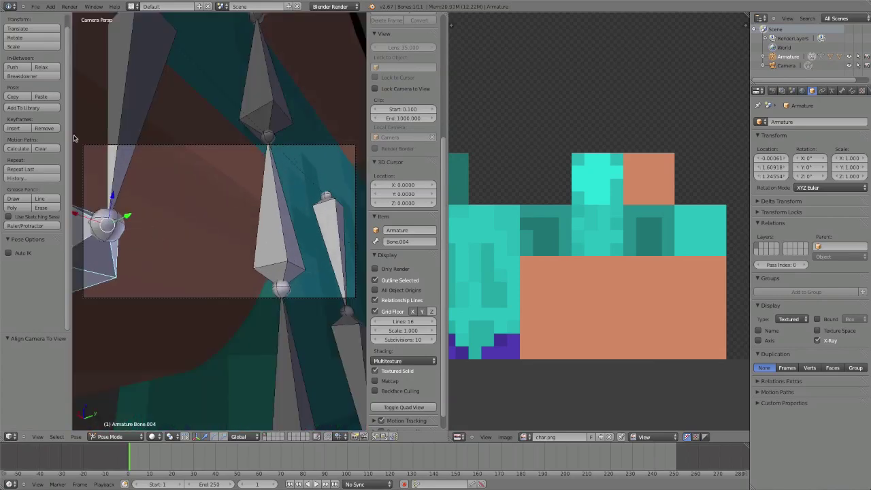
{"action": "left_click", "coordinate": [70, 6]}
{"action": "left_click", "coordinate": [81, 14]}
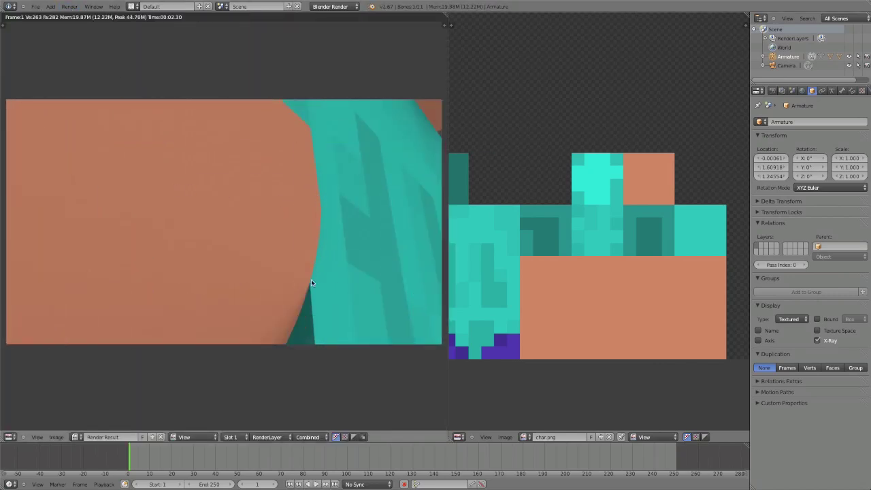
{"action": "left_click", "coordinate": [12, 436]}
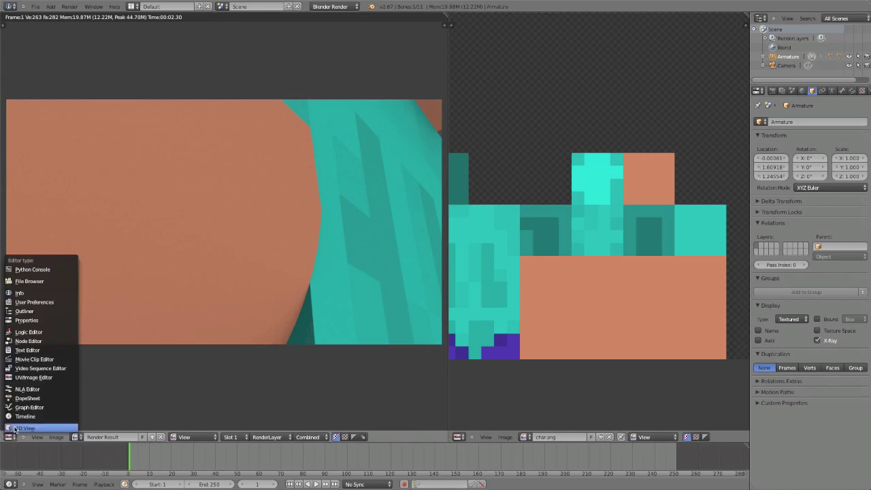
{"action": "left_click", "coordinate": [14, 427]}
Clear the pose rotation of the Right Arm's lower bone.
{"action": "scroll", "coordinate": [219, 230], "scroll_direction": "down", "scroll_amount": 3}
{"action": "middle_click_drag", "start_coordinate": [221, 231], "coordinate": [308, 255]}
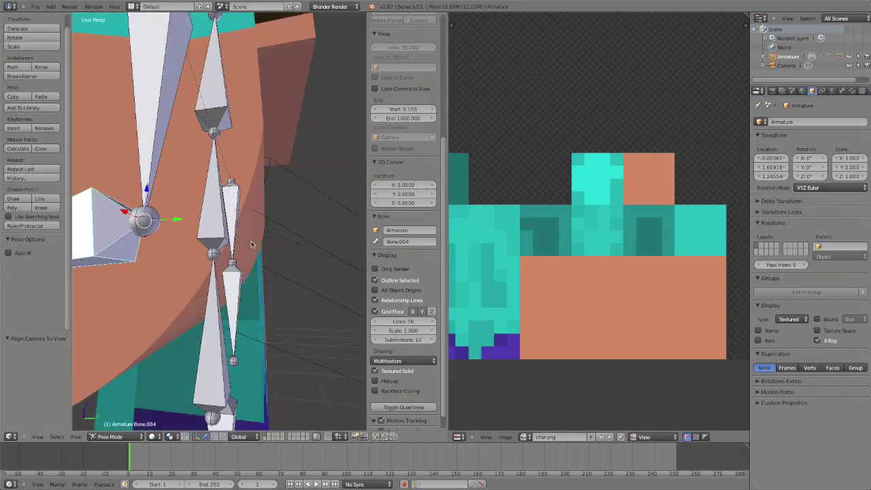
{"action": "scroll", "coordinate": [252, 244], "scroll_direction": "down", "scroll_amount": 8}
{"action": "scroll", "coordinate": [308, 256], "scroll_direction": "up", "scroll_amount": 6}
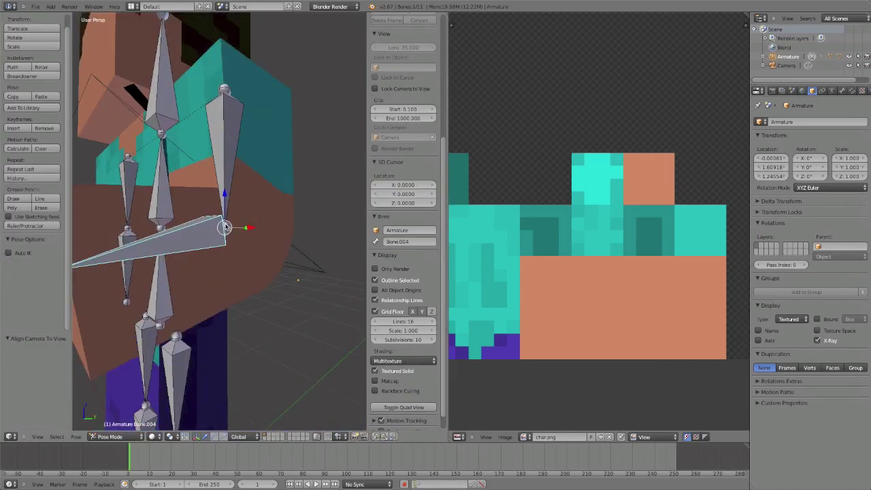
{"action": "key", "text": "alt+r"}
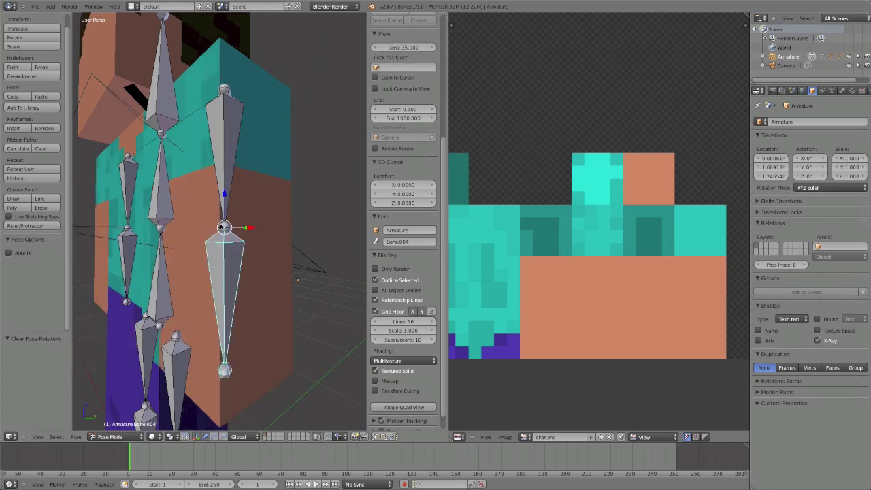
{"action": "scroll", "coordinate": [218, 227], "scroll_direction": "down", "scroll_amount": 5}
{"action": "middle_click_drag", "start_coordinate": [188, 227], "coordinate": [208, 263]}
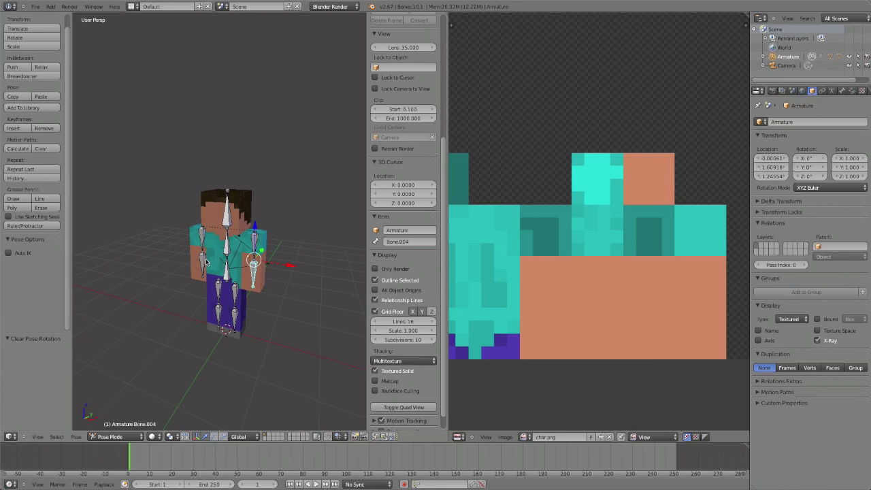
Align the camera to a view of the whole character.
{"action": "key", "text": "ctrl+alt+KP_0"}
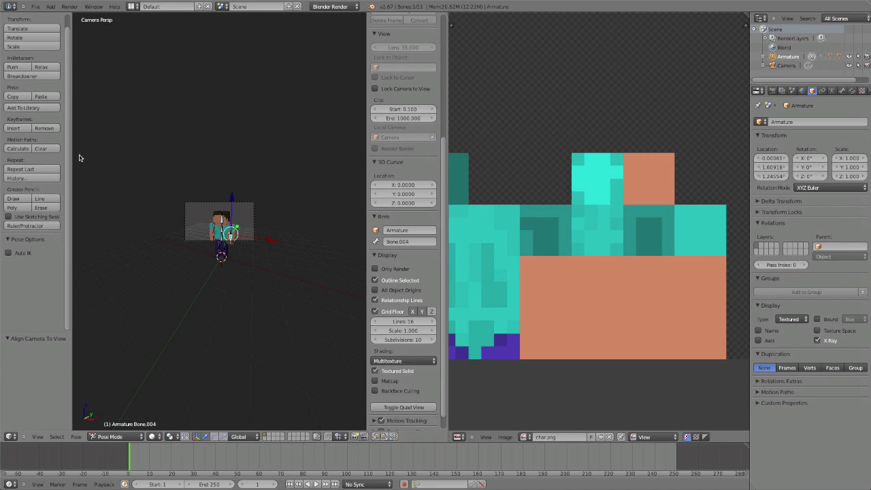
{"action": "scroll", "coordinate": [95, 180], "scroll_direction": "up", "scroll_amount": 8}
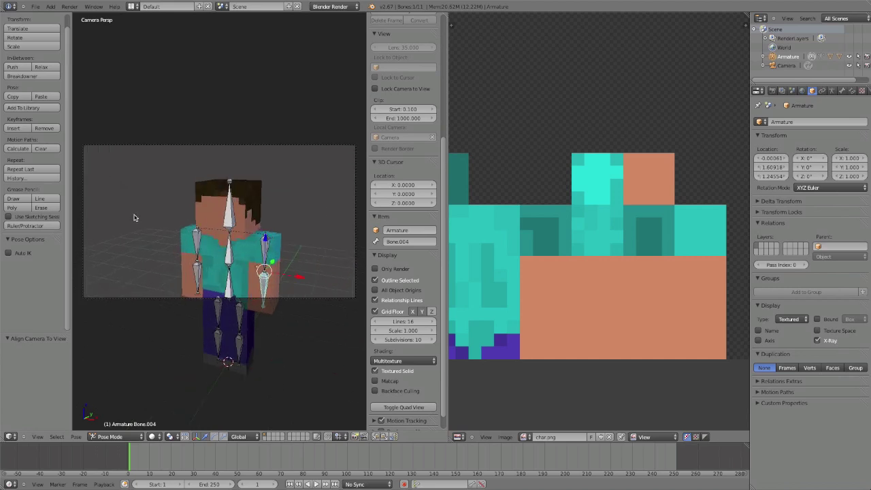
{"action": "scroll", "coordinate": [134, 218], "scroll_direction": "down", "scroll_amount": 3}
{"action": "middle_click_drag", "start_coordinate": [134, 217], "coordinate": [100, 222]}
{"action": "scroll", "coordinate": [132, 240], "scroll_direction": "up", "scroll_amount": 10}
{"action": "scroll", "coordinate": [133, 240], "scroll_direction": "down", "scroll_amount": 4}
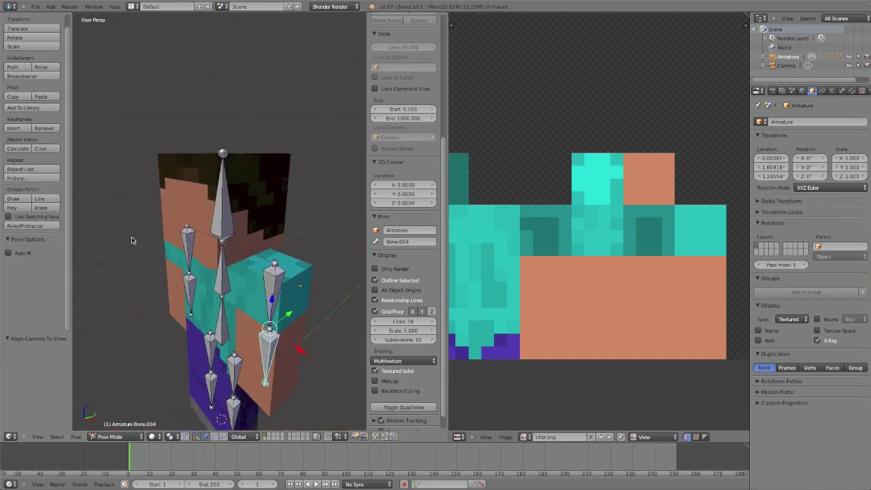
Check the subdivided Right Arm mesh in Edit Mode and undo the recent camera, pose and elbow subdivision changes.
{"action": "right_click", "coordinate": [291, 361]}
{"action": "key", "text": "Tab"}
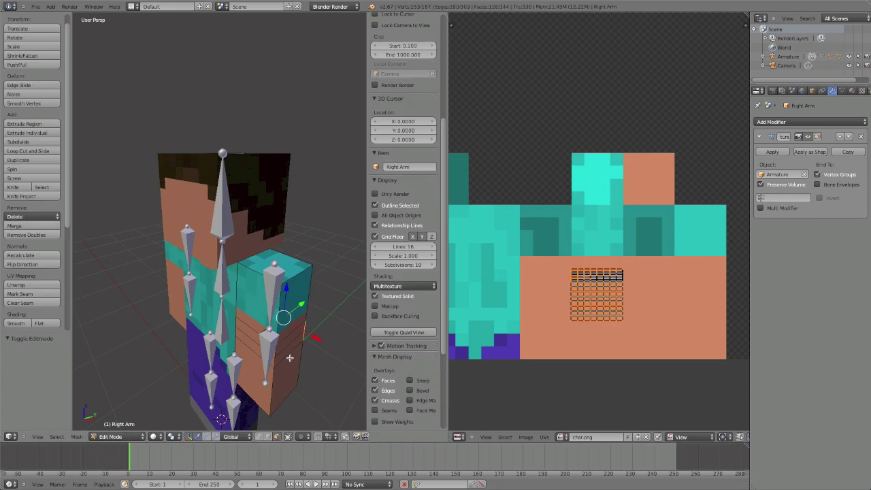
{"action": "key", "text": "Tab"}
{"action": "key", "text": "ctrl+z"}
{"action": "key", "text": "ctrl+z"}
{"action": "key", "text": "ctrl+z"}
{"action": "key", "text": "ctrl+z"}
{"action": "key", "text": "ctrl+z"}
{"action": "key", "text": "ctrl+z"}
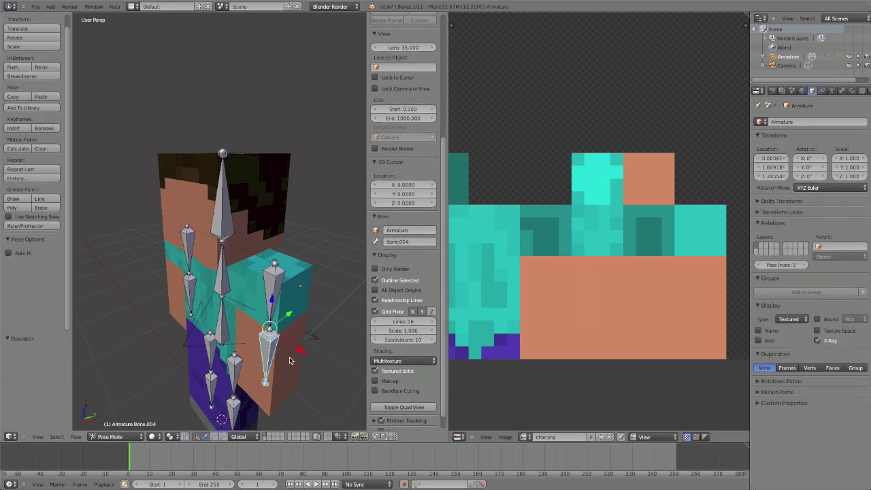
{"action": "key", "text": "ctrl+z"}
{"action": "key", "text": "ctrl+z"}
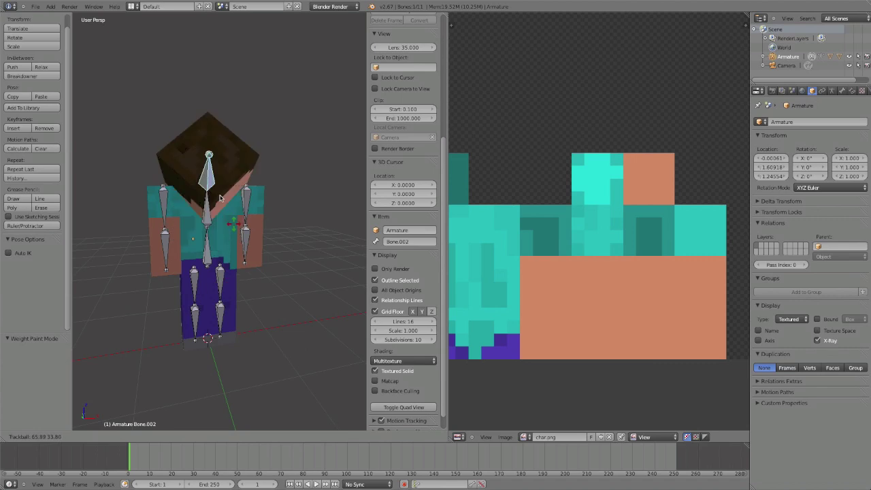
Test the opposite arm's elbow by freely rotating its lower bone, and cancel the rotation.
{"action": "right_click", "coordinate": [250, 244]}
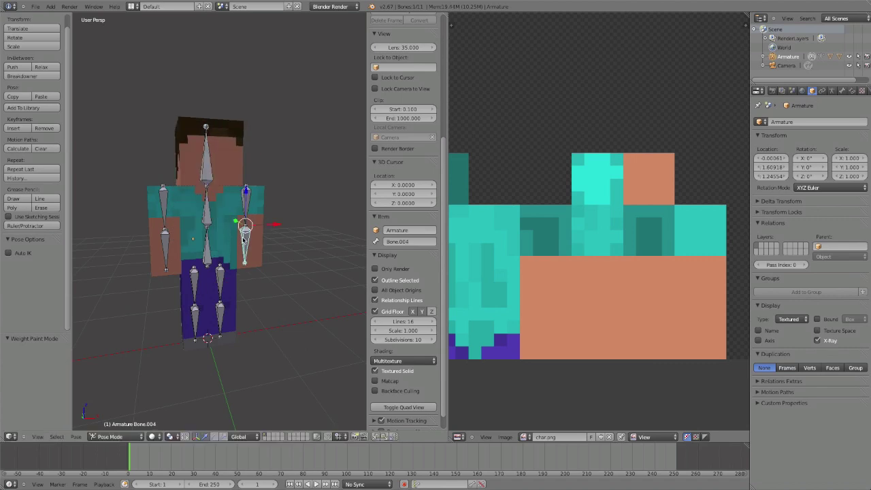
{"action": "scroll", "coordinate": [243, 238], "scroll_direction": "up", "scroll_amount": 8}
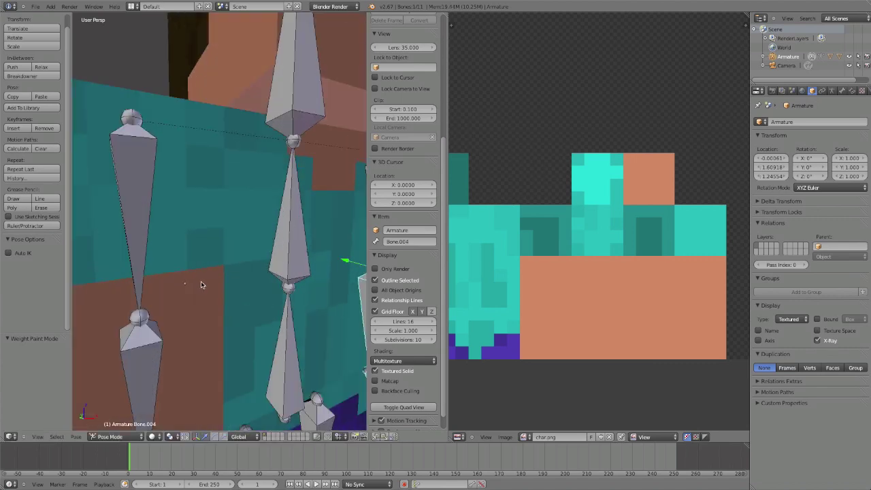
{"action": "middle_click_drag", "start_coordinate": [201, 284], "coordinate": [235, 277]}
{"action": "right_click", "coordinate": [218, 346]}
{"action": "key", "text": "r"}
{"action": "key", "text": "r"}
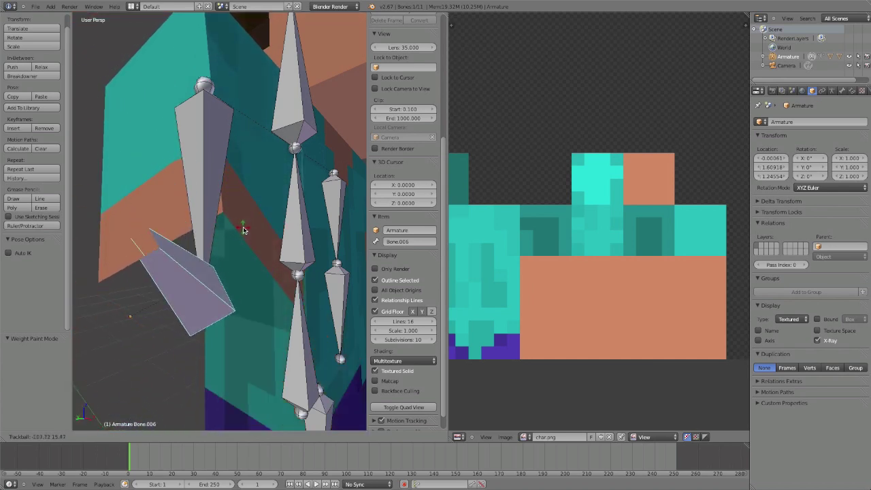
{"action": "right_click", "coordinate": [278, 264]}
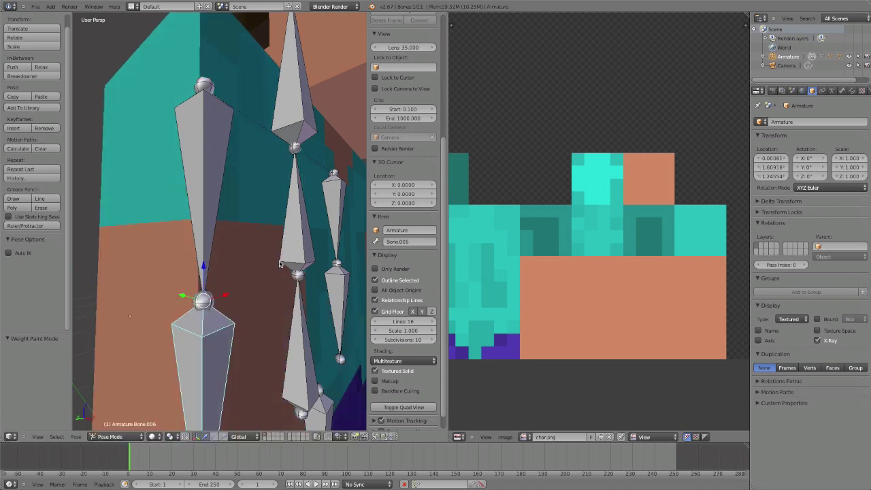
Examine the armature's arm bones from several angles and return to a close view of the Left Arm.
{"action": "scroll", "coordinate": [190, 324], "scroll_direction": "down", "scroll_amount": 5}
{"action": "scroll", "coordinate": [199, 319], "scroll_direction": "up", "scroll_amount": 5}
{"action": "scroll", "coordinate": [198, 317], "scroll_direction": "down", "scroll_amount": 3}
{"action": "middle_click_drag", "start_coordinate": [198, 318], "coordinate": [220, 324]}
{"action": "scroll", "coordinate": [220, 324], "scroll_direction": "up", "scroll_amount": 4}
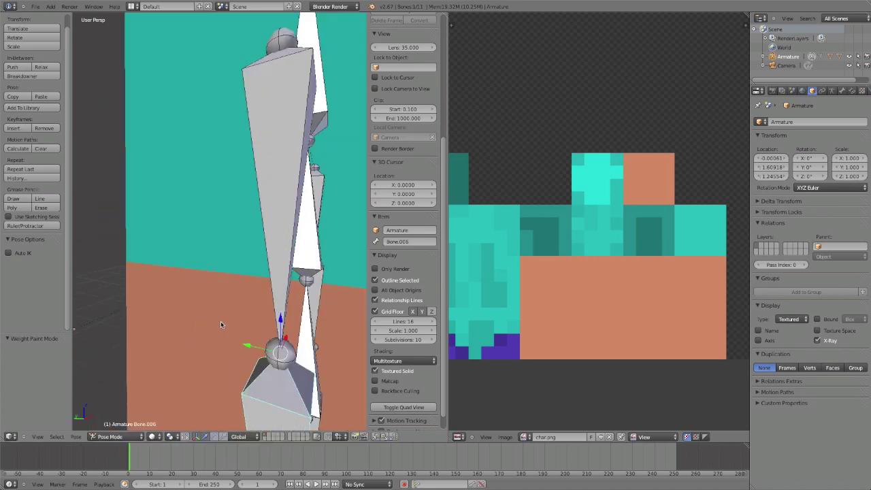
{"action": "scroll", "coordinate": [221, 321], "scroll_direction": "down", "scroll_amount": 5}
{"action": "scroll", "coordinate": [221, 321], "scroll_direction": "up", "scroll_amount": 5}
{"action": "scroll", "coordinate": [220, 318], "scroll_direction": "down", "scroll_amount": 3}
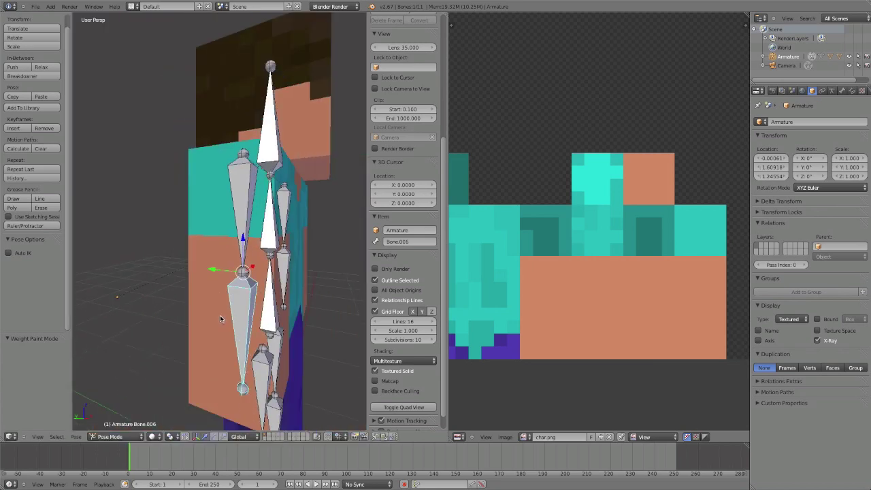
{"action": "scroll", "coordinate": [220, 317], "scroll_direction": "down", "scroll_amount": 8}
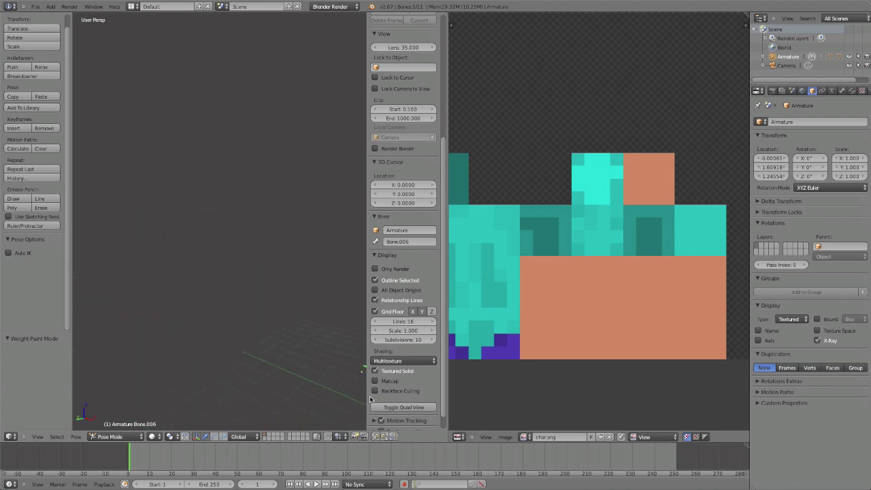
{"action": "middle_click_drag", "start_coordinate": [361, 393], "coordinate": [220, 312], "text": "shift"}
{"action": "middle_click_drag", "start_coordinate": [116, 235], "coordinate": [172, 209]}
{"action": "scroll", "coordinate": [229, 332], "scroll_direction": "up", "scroll_amount": 3}
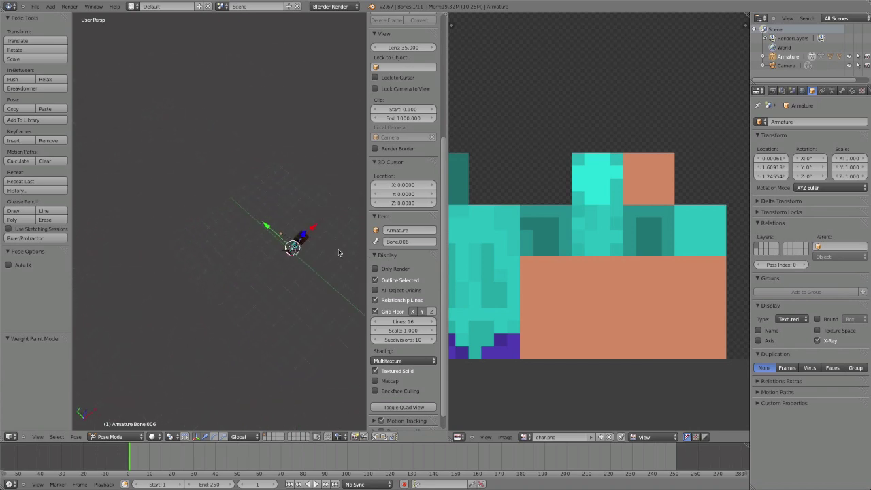
{"action": "scroll", "coordinate": [299, 240], "scroll_direction": "up", "scroll_amount": 6}
{"action": "middle_click_drag", "start_coordinate": [299, 238], "coordinate": [27, 114]}
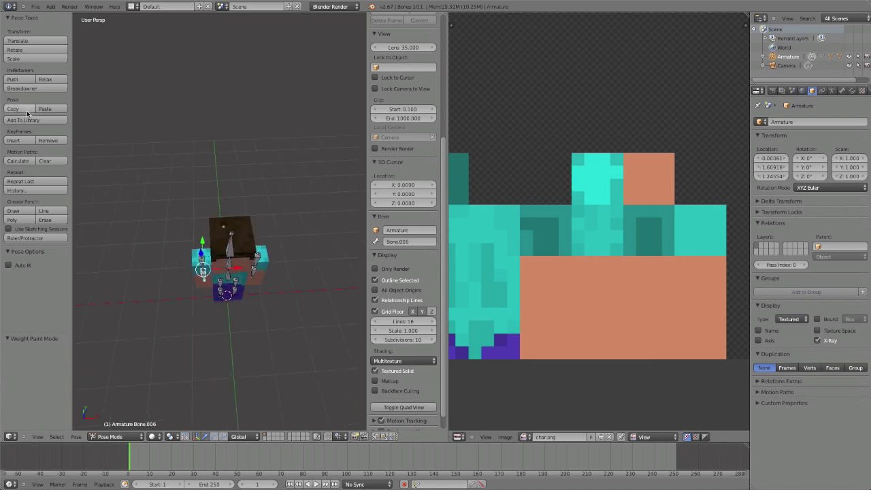
{"action": "middle_click_drag", "start_coordinate": [294, 307], "coordinate": [338, 271]}
{"action": "middle_click_drag", "start_coordinate": [189, 348], "coordinate": [288, 130]}
{"action": "scroll", "coordinate": [236, 311], "scroll_direction": "up", "scroll_amount": 8}
{"action": "middle_click_drag", "start_coordinate": [270, 280], "coordinate": [195, 162]}
{"action": "scroll", "coordinate": [227, 293], "scroll_direction": "up", "scroll_amount": 3}
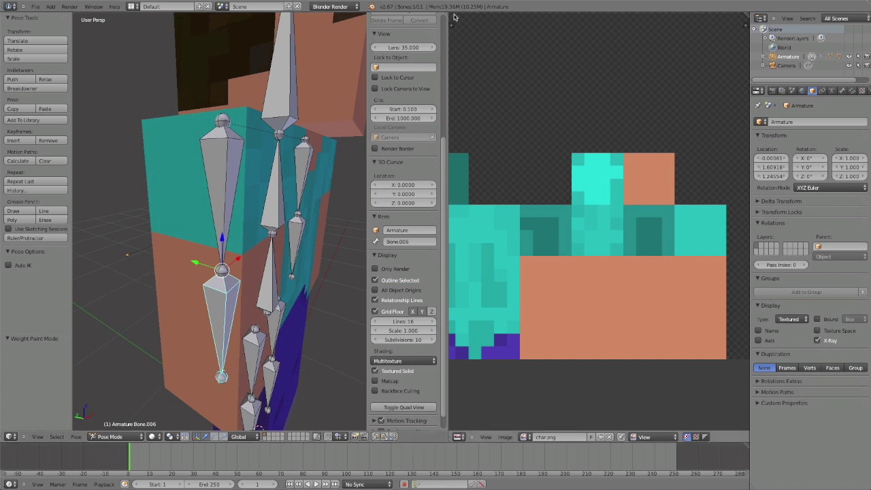
Expand the 3D view over the image editor and reframe the Left Arm in it.
{"action": "left_click_drag", "start_coordinate": [445, 16], "coordinate": [484, 41]}
{"action": "scroll", "coordinate": [408, 221], "scroll_direction": "down", "scroll_amount": 2}
{"action": "middle_click_drag", "start_coordinate": [409, 220], "coordinate": [349, 39]}
{"action": "scroll", "coordinate": [393, 236], "scroll_direction": "down", "scroll_amount": 4}
{"action": "scroll", "coordinate": [394, 178], "scroll_direction": "up", "scroll_amount": 3}
{"action": "middle_click_drag", "start_coordinate": [413, 171], "coordinate": [354, 248]}
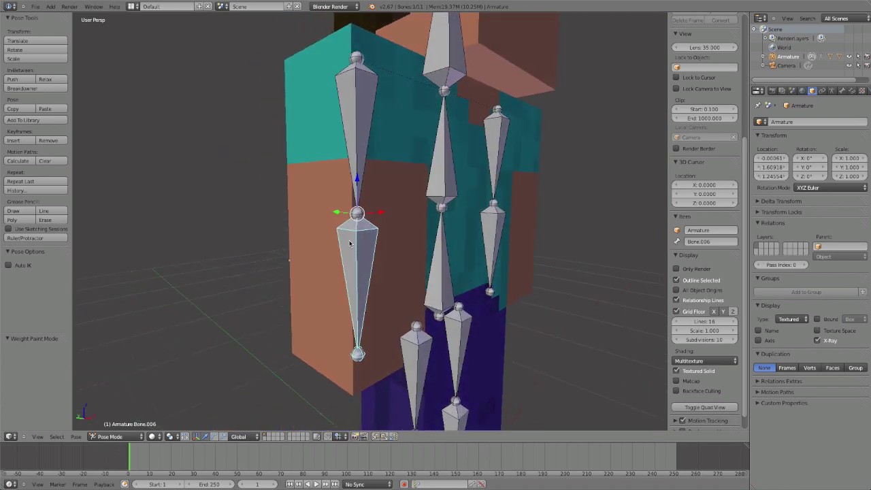
Select the Left Arm mesh and add a Basis shape key to it.
{"action": "right_click", "coordinate": [333, 162]}
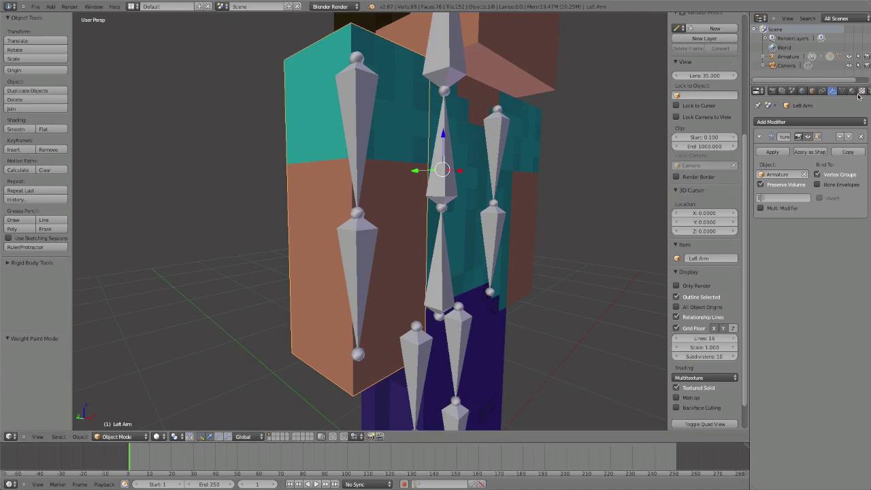
{"action": "middle_click_drag", "start_coordinate": [857, 88], "coordinate": [851, 88]}
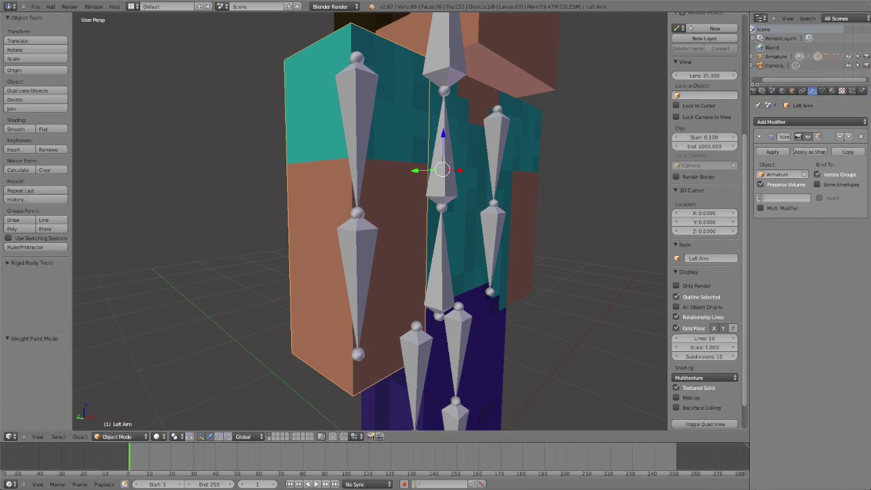
{"action": "left_click", "coordinate": [822, 91]}
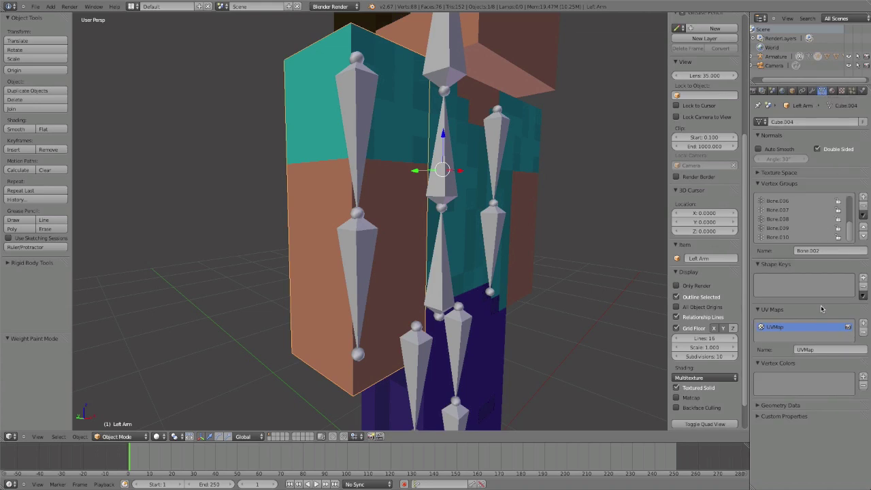
{"action": "left_click", "coordinate": [863, 279]}
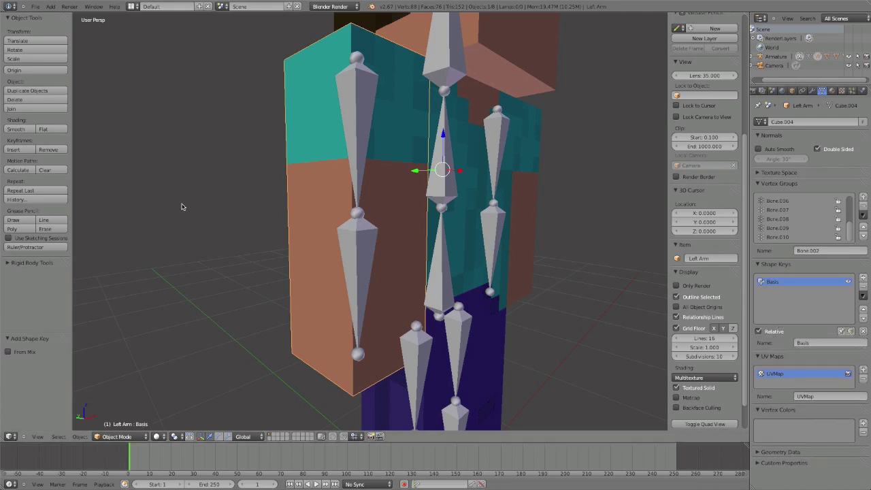
Pick the Left Arm's elbow edge in Edit Mode, and try a free rotation of the whole arm in Object Mode.
{"action": "key", "text": "Tab"}
{"action": "right_click", "coordinate": [333, 218]}
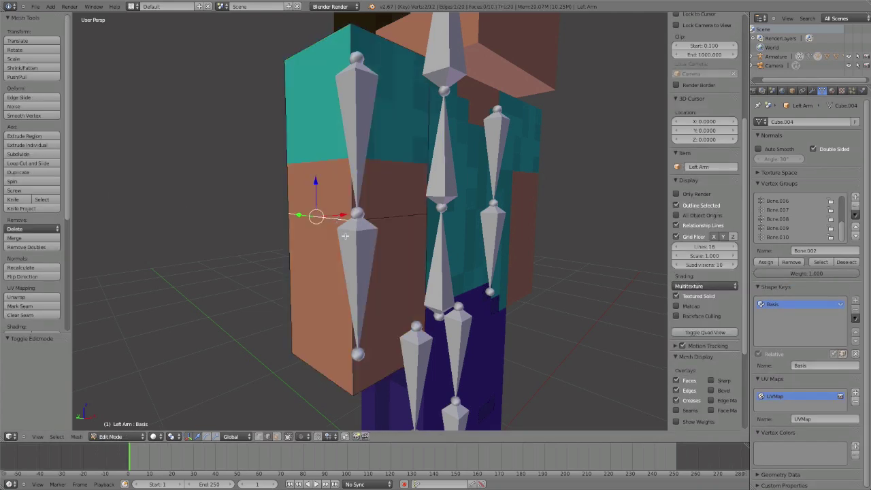
{"action": "key", "text": "Tab"}
{"action": "mouse_move", "coordinate": [317, 250]}
{"action": "middle_mouse_down"}
{"action": "mouse_move", "coordinate": [325, 249]}
{"action": "mouse_move", "coordinate": [311, 252]}
{"action": "middle_mouse_up"}
{"action": "key", "text": "r"}
{"action": "key", "text": "r"}
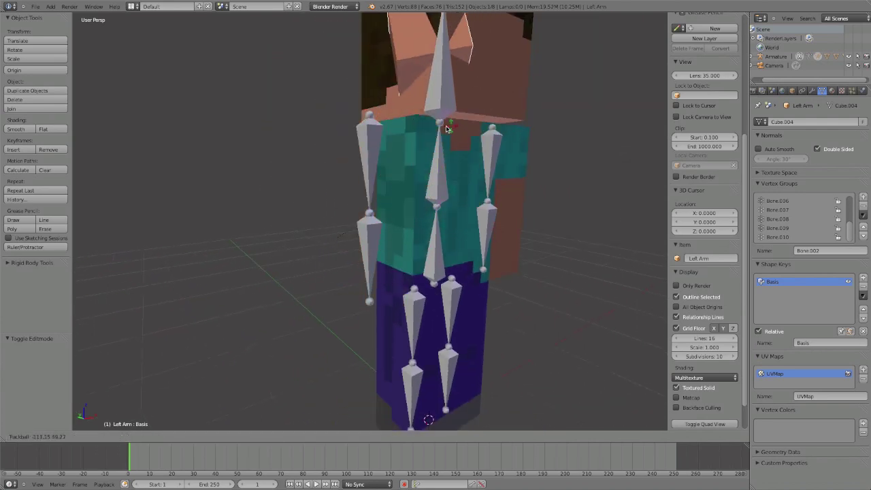
{"action": "key", "text": "Escape"}
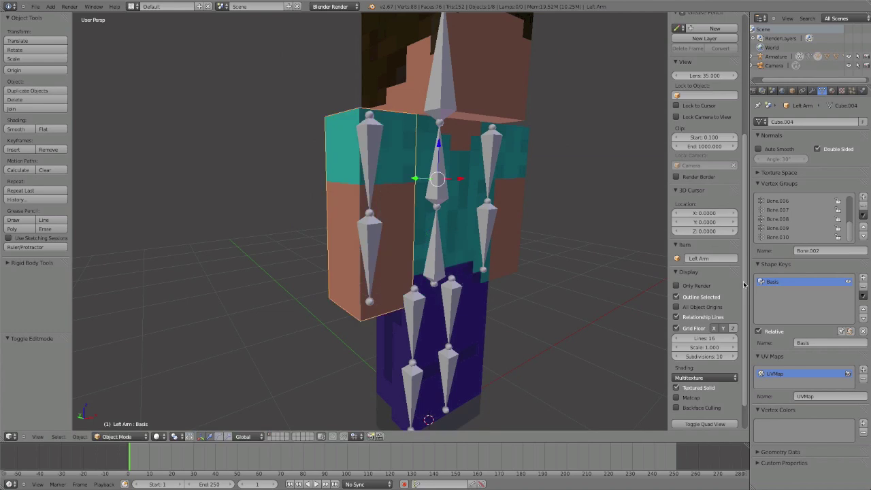
Add a second shape key named Sharp to the Left Arm, check it in Edit Mode, and remove it.
{"action": "left_click", "coordinate": [863, 277]}
{"action": "middle_click_drag", "start_coordinate": [329, 245], "coordinate": [361, 247]}
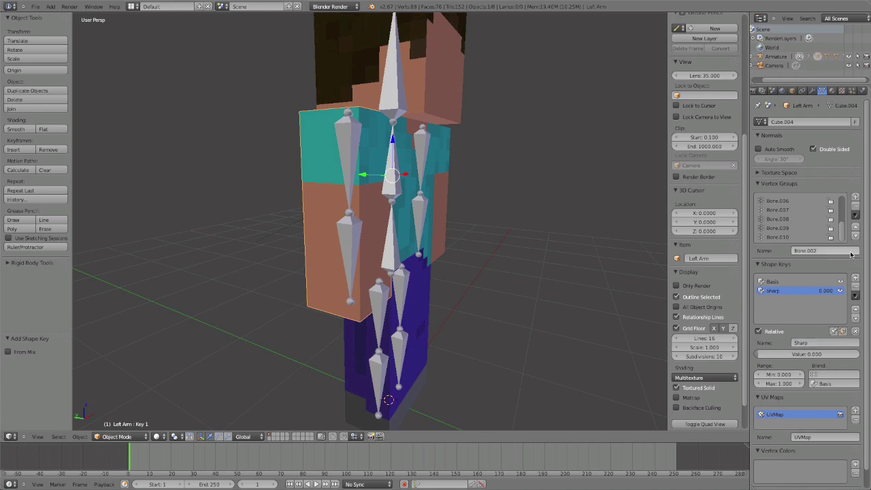
{"action": "key", "text": "Tab"}
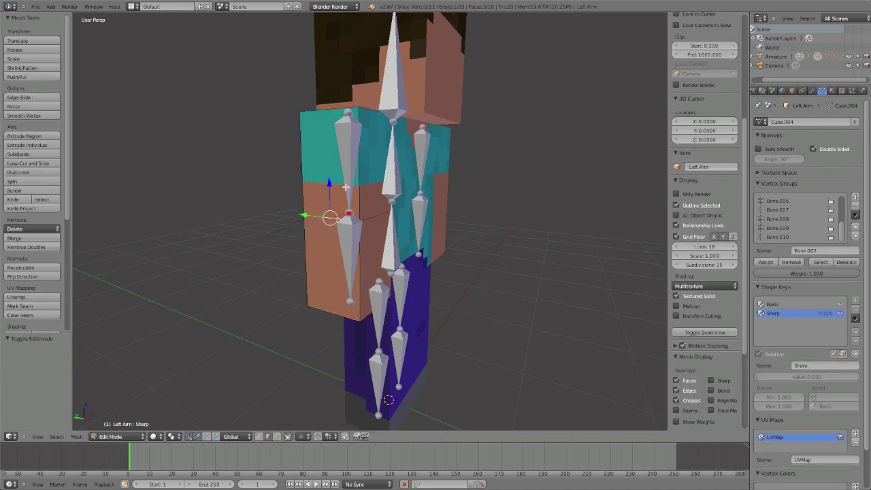
{"action": "key", "text": "Tab"}
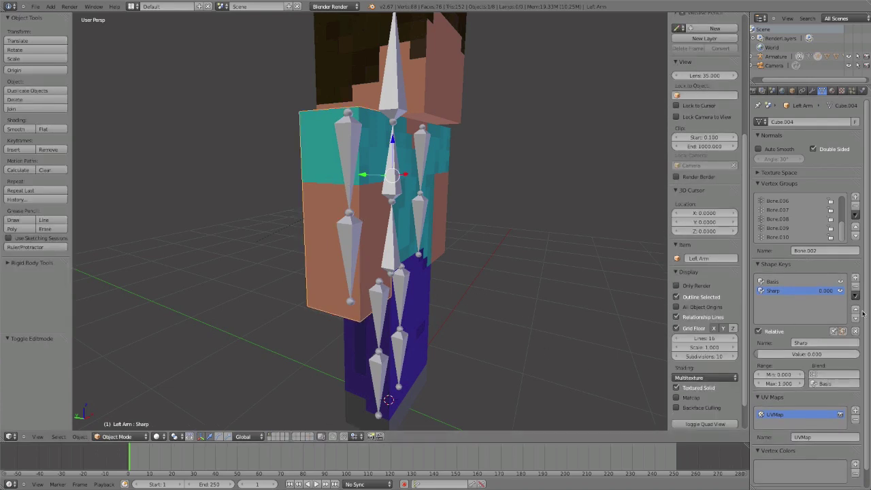
{"action": "left_click", "coordinate": [857, 287]}
Add a loop cut above the Left Arm's elbow and move it down 0.100 along Z in front orthographic view.
{"action": "key", "text": "Tab"}
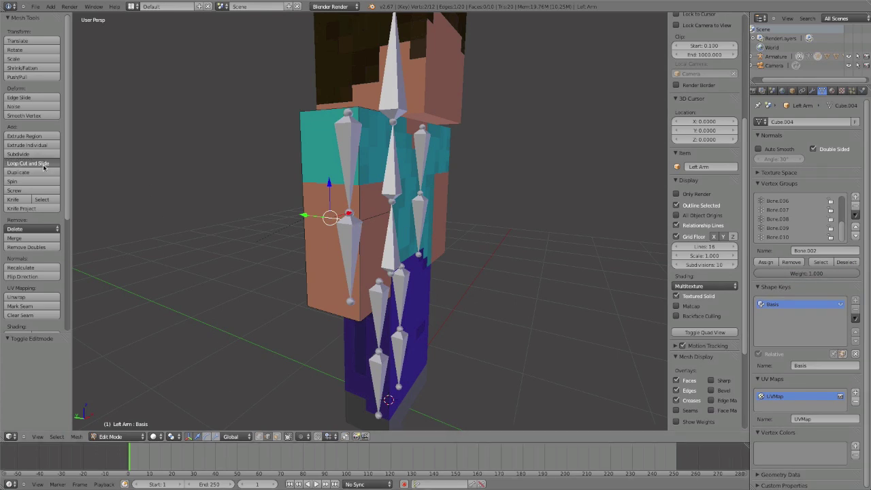
{"action": "left_click", "coordinate": [28, 163]}
{"action": "left_click", "coordinate": [303, 180]}
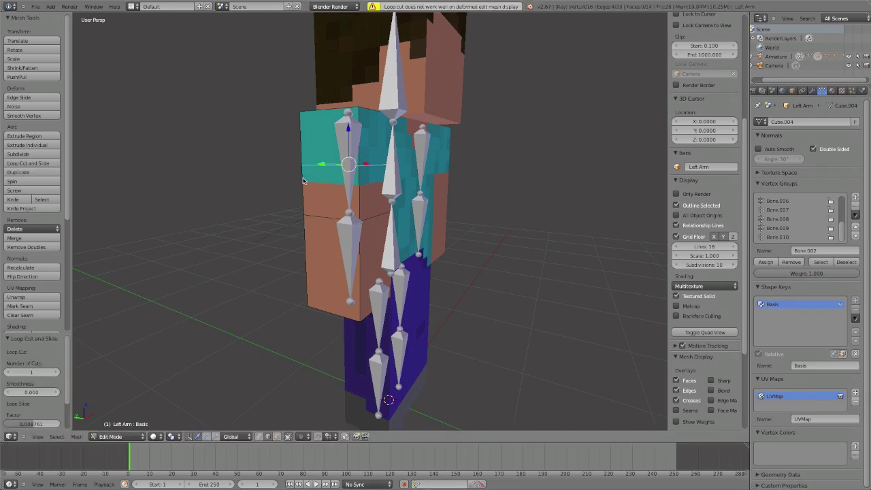
{"action": "key", "text": "KP_1"}
{"action": "key", "text": "KP_5"}
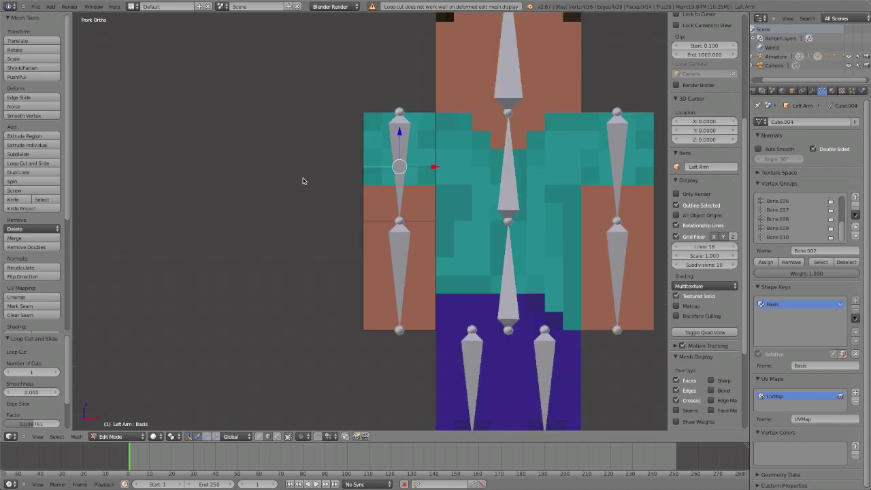
{"action": "scroll", "coordinate": [408, 153], "scroll_direction": "up", "scroll_amount": 2}
{"action": "left_click_drag", "start_coordinate": [414, 125], "coordinate": [413, 158]}
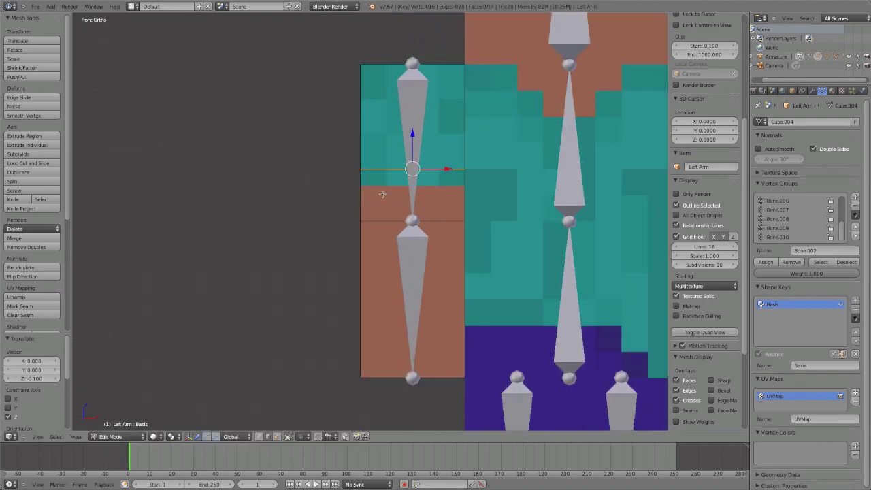
Add a second loop cut below the Left Arm's elbow and move it up along Z toward the elbow.
{"action": "scroll", "coordinate": [379, 209], "scroll_direction": "down", "scroll_amount": 3}
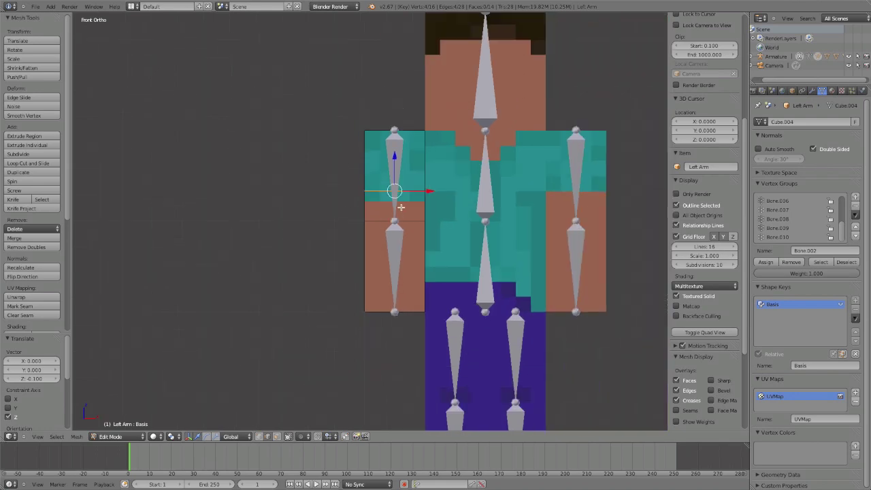
{"action": "scroll", "coordinate": [395, 198], "scroll_direction": "up", "scroll_amount": 2}
{"action": "left_click", "coordinate": [27, 163]}
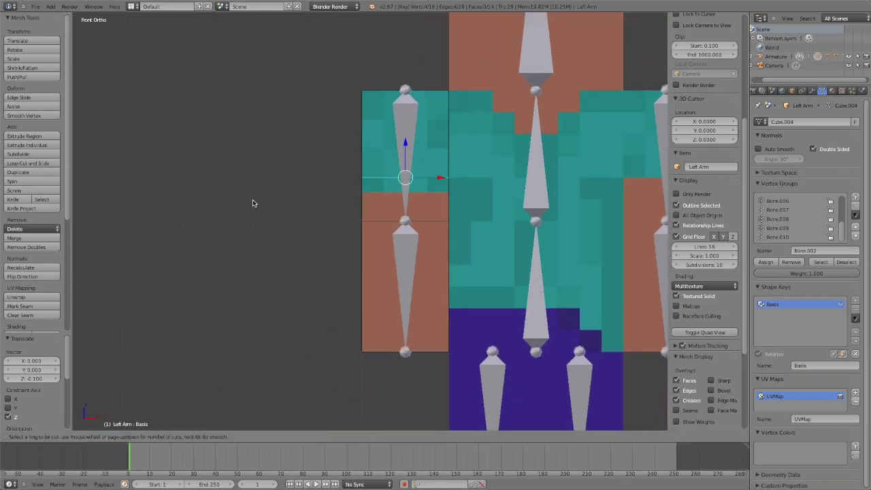
{"action": "left_click", "coordinate": [363, 277]}
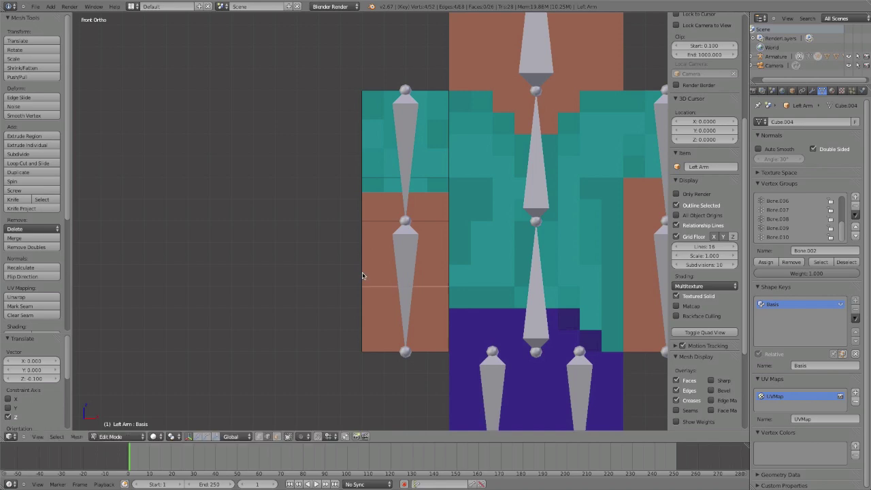
{"action": "left_click", "coordinate": [390, 273]}
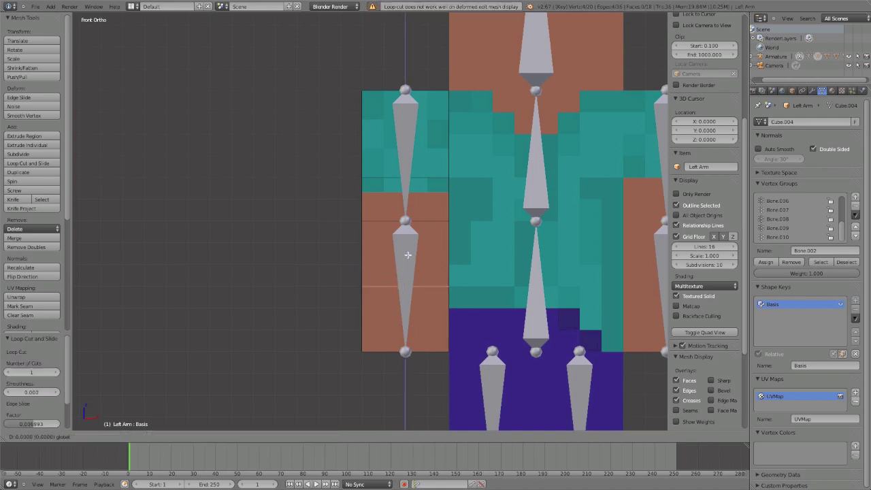
{"action": "left_click_drag", "start_coordinate": [405, 267], "coordinate": [407, 247]}
{"action": "key", "text": "Tab"}
{"action": "middle_click_drag", "start_coordinate": [373, 261], "coordinate": [334, 224]}
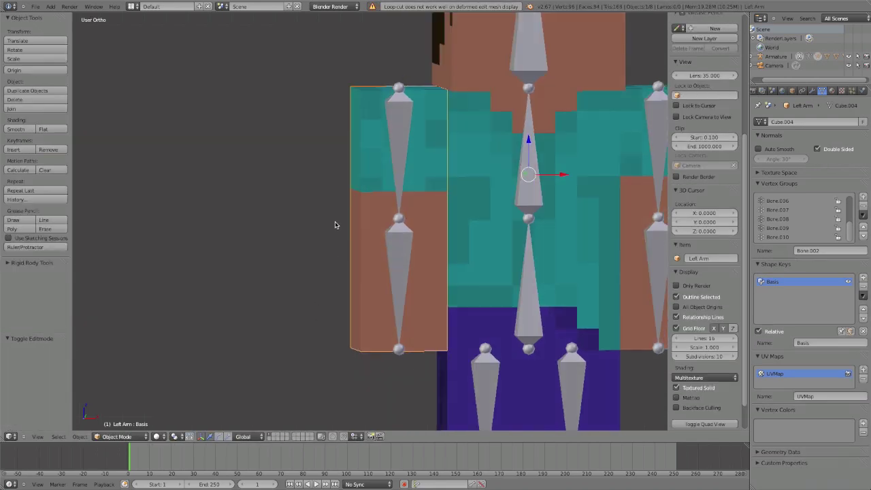
Edit the Left Arm in face selection mode and show char.png in an image editor split off beside the 3D view.
{"action": "key", "text": "Tab"}
{"action": "left_click", "coordinate": [277, 437]}
{"action": "scroll", "coordinate": [705, 238], "scroll_direction": "down", "scroll_amount": 4}
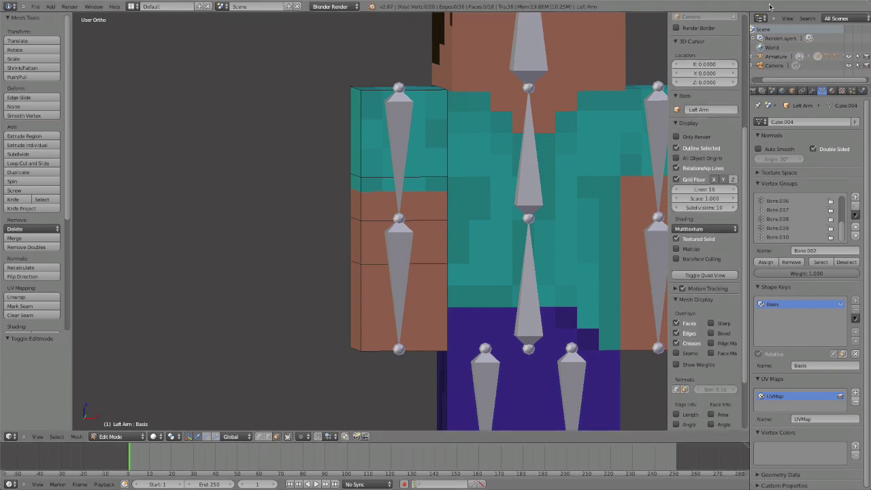
{"action": "left_click_drag", "start_coordinate": [745, 17], "coordinate": [653, 47]}
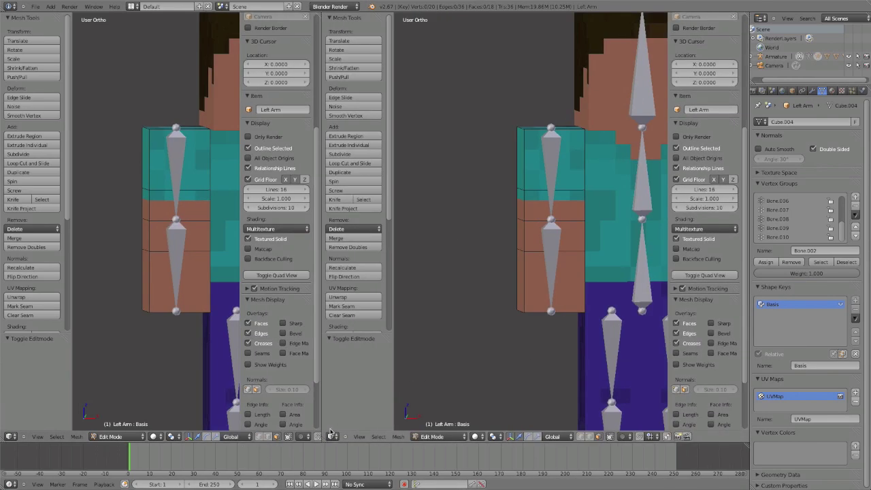
{"action": "left_click", "coordinate": [332, 436]}
{"action": "left_click", "coordinate": [341, 378]}
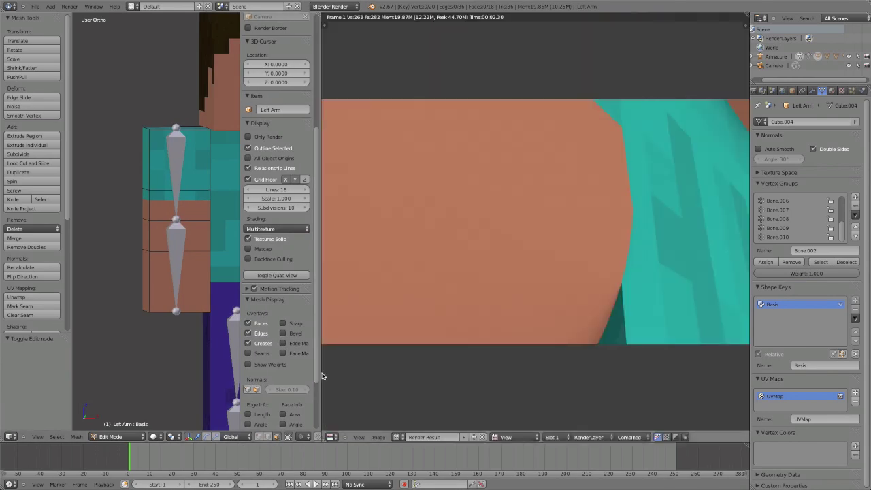
{"action": "left_click_drag", "start_coordinate": [322, 375], "coordinate": [518, 439]}
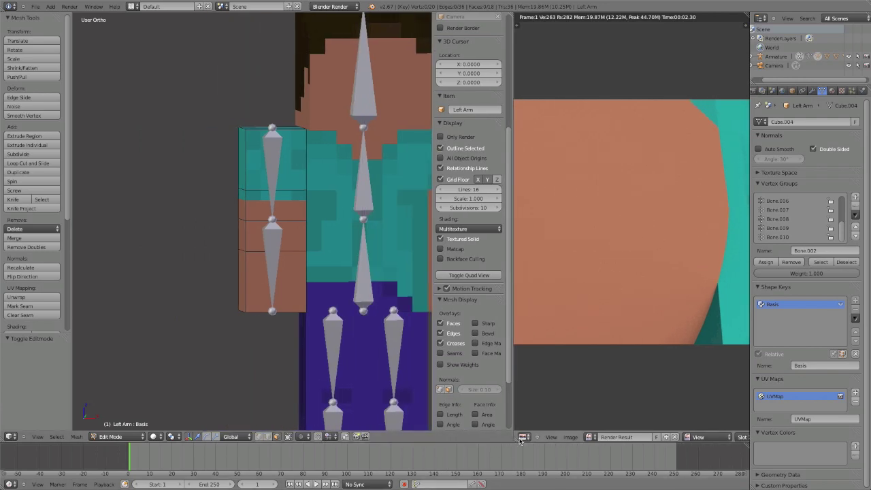
{"action": "left_click", "coordinate": [594, 438]}
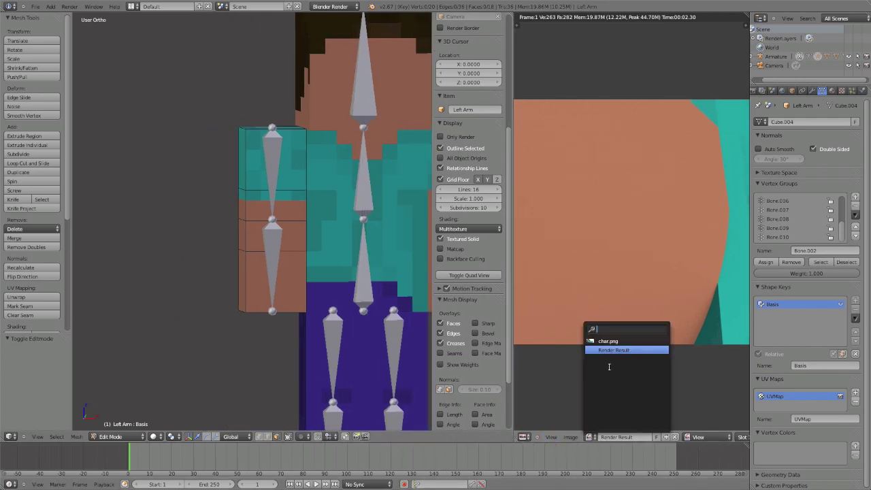
{"action": "left_click", "coordinate": [630, 342]}
{"action": "scroll", "coordinate": [638, 318], "scroll_direction": "up", "scroll_amount": 4}
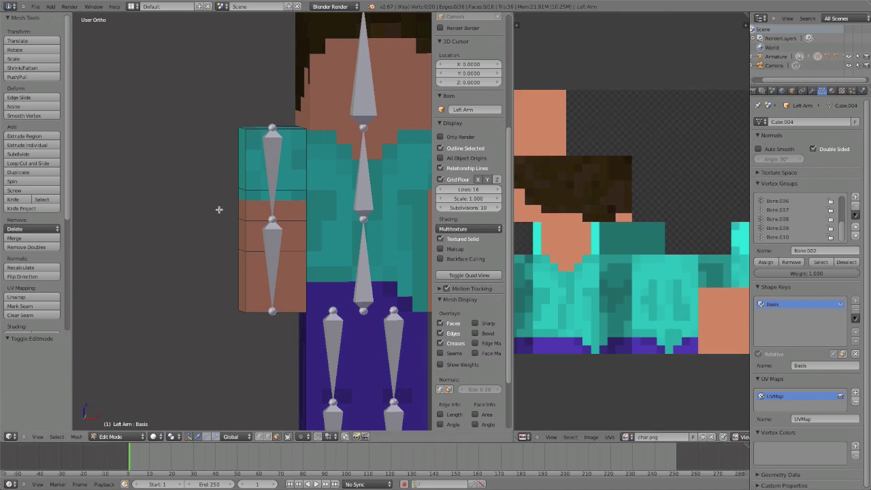
Select the ring of four faces between the Left Arm's upper loop cut and elbow, and zoom in on their UVs.
{"action": "right_click", "coordinate": [227, 213]}
{"action": "middle_click_drag", "start_coordinate": [236, 210], "coordinate": [341, 235]}
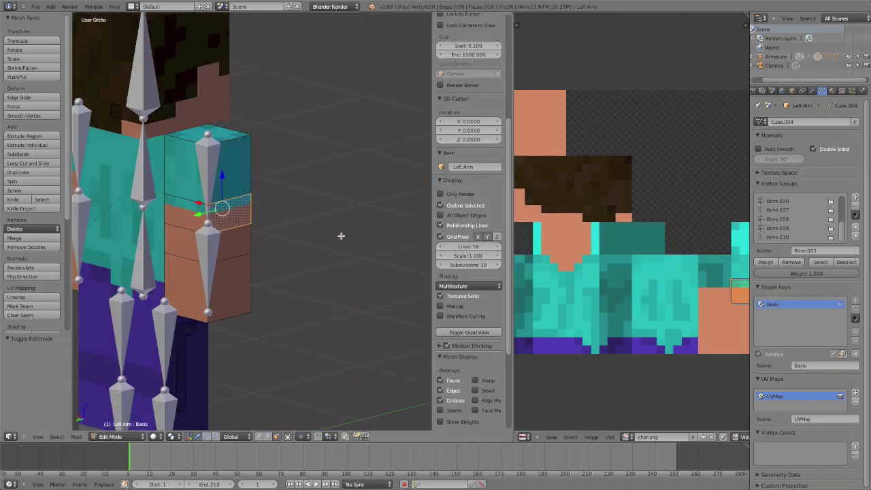
{"action": "right_click", "coordinate": [198, 221], "text": "shift"}
{"action": "key", "text": "z"}
{"action": "middle_click_drag", "start_coordinate": [218, 222], "coordinate": [321, 215]}
{"action": "right_click", "coordinate": [262, 221], "text": "shift"}
{"action": "key", "text": "z"}
{"action": "middle_click_drag", "start_coordinate": [250, 221], "coordinate": [386, 208]}
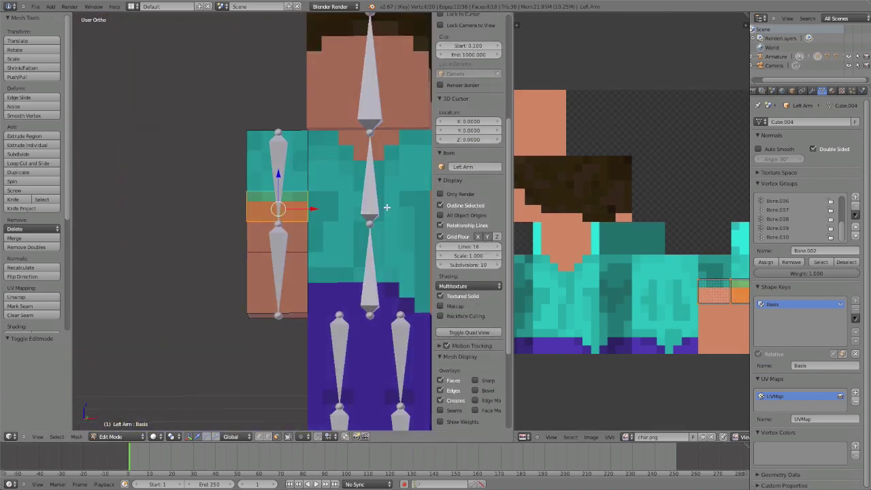
{"action": "scroll", "coordinate": [386, 207], "scroll_direction": "up", "scroll_amount": 3}
{"action": "scroll", "coordinate": [704, 325], "scroll_direction": "up", "scroll_amount": 3}
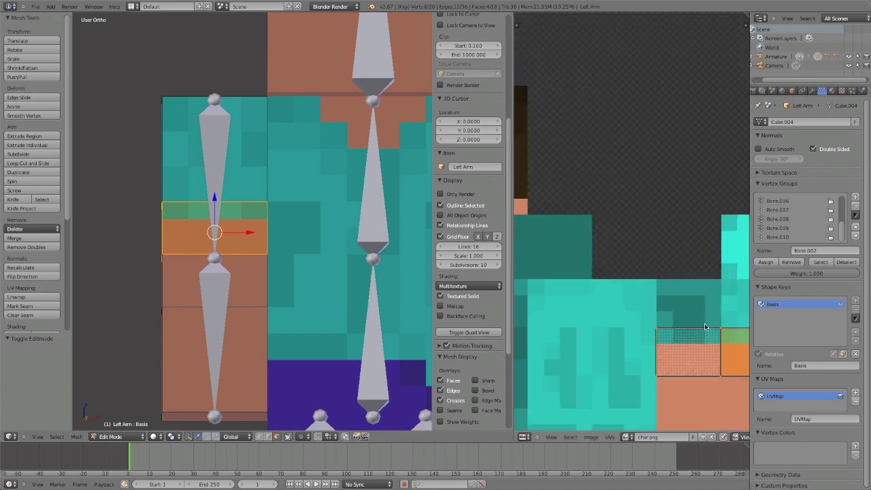
Move the upper UV vertices of the Left Arm's elbow face ring down about 0.033 along Y to the sleeve-skin border and snap them.
{"action": "middle_click_drag", "start_coordinate": [704, 325], "coordinate": [527, 226]}
{"action": "scroll", "coordinate": [553, 239], "scroll_direction": "down", "scroll_amount": 3}
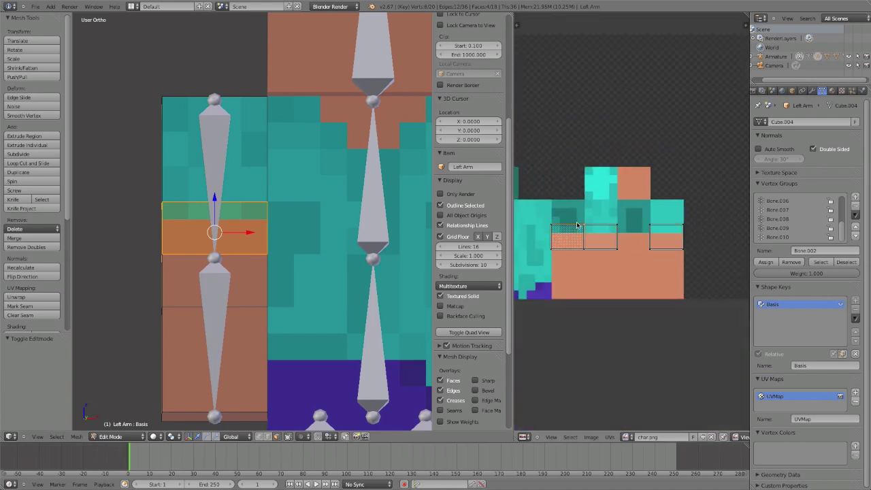
{"action": "key", "text": "b"}
{"action": "left_click_drag", "start_coordinate": [541, 201], "coordinate": [739, 238]}
{"action": "key", "text": "g"}
{"action": "left_click", "coordinate": [654, 190]}
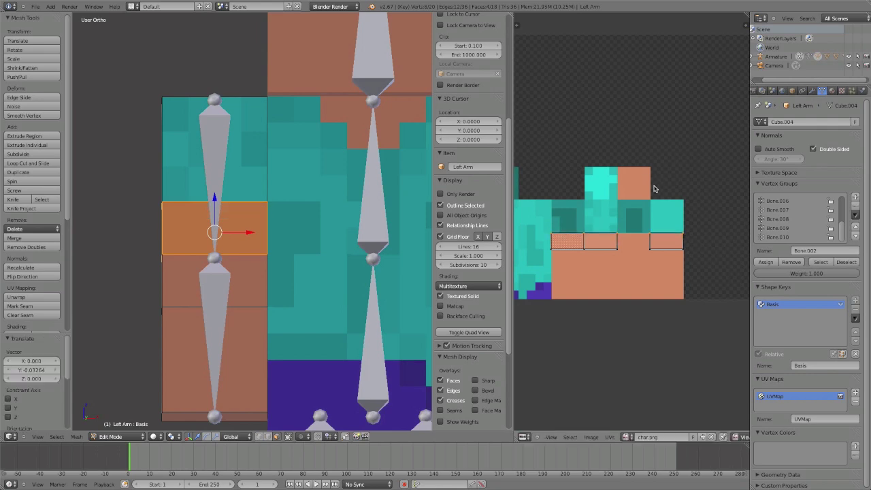
{"action": "key", "text": "shift+s"}
{"action": "left_click", "coordinate": [653, 187]}
Select the ring of four side faces on the Left Arm above the upper loop cut to show their UVs.
{"action": "middle_click_drag", "start_coordinate": [227, 268], "coordinate": [258, 274]}
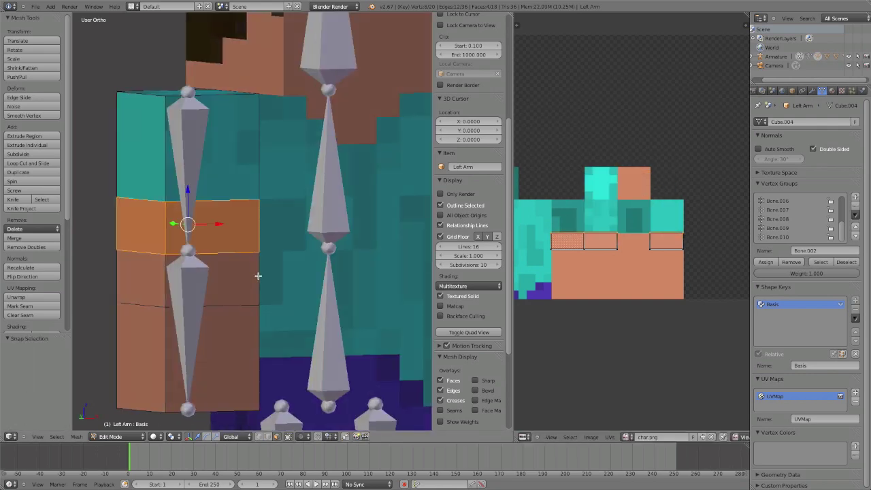
{"action": "right_click", "coordinate": [218, 189]}
{"action": "right_click", "coordinate": [134, 198], "text": "shift"}
{"action": "middle_click_drag", "start_coordinate": [152, 198], "coordinate": [290, 204]}
{"action": "right_click", "coordinate": [219, 193], "text": "shift"}
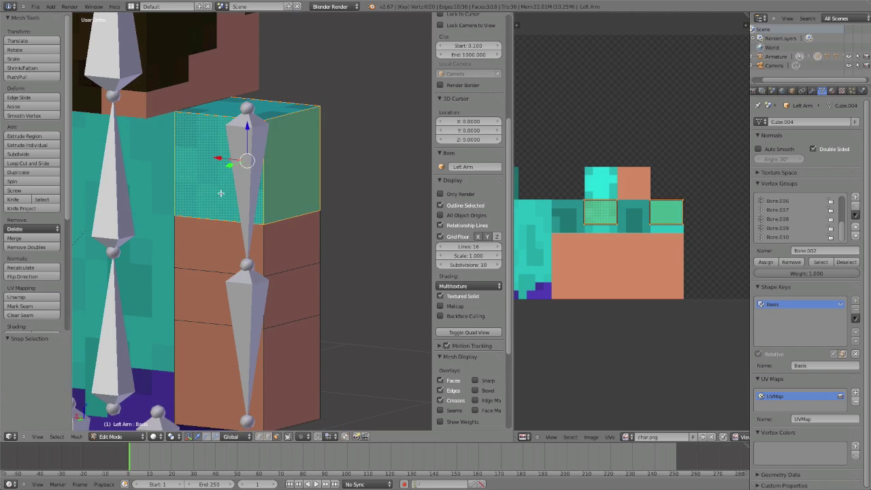
{"action": "key", "text": "z"}
{"action": "middle_click_drag", "start_coordinate": [220, 193], "coordinate": [358, 200]}
{"action": "right_click", "coordinate": [272, 170], "text": "shift"}
{"action": "key", "text": "z"}
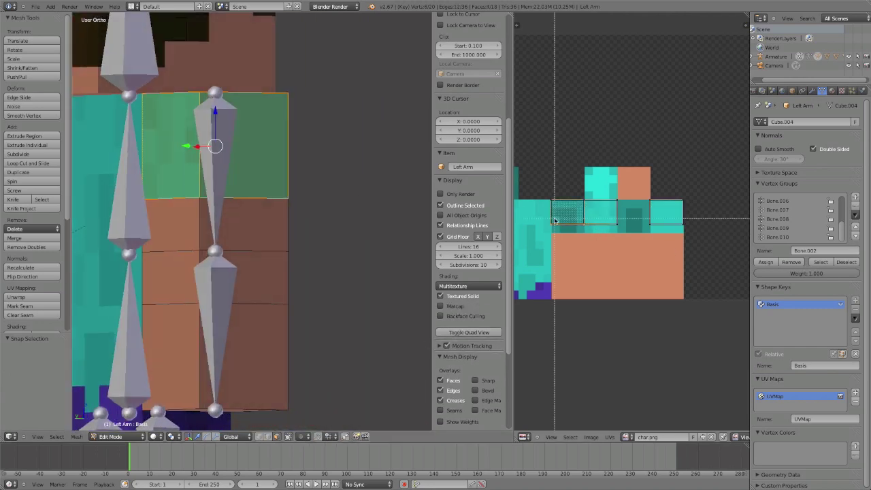
Move the lower UV vertices of the upper-arm ring down about 0.034 along Y to the sleeve's bottom edge.
{"action": "left_click_drag", "start_coordinate": [545, 210], "coordinate": [750, 260]}
{"action": "scroll", "coordinate": [623, 251], "scroll_direction": "down", "scroll_amount": 1}
{"action": "key", "text": "g"}
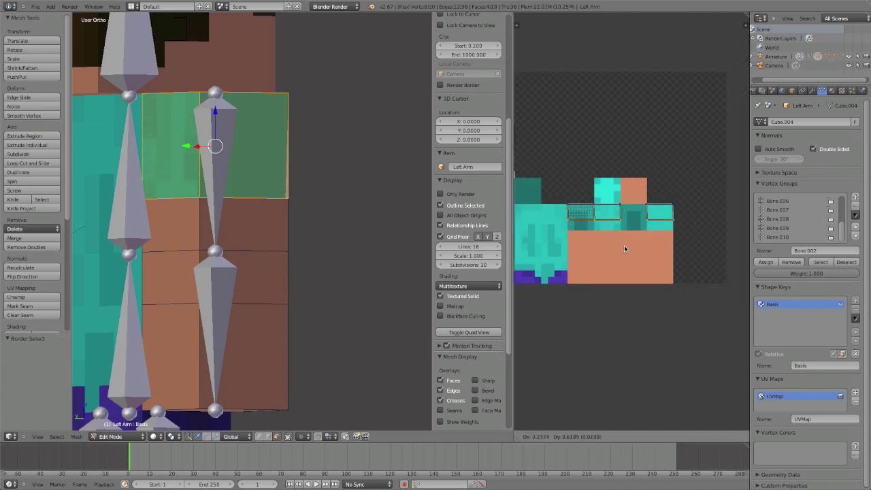
{"action": "key", "text": "y"}
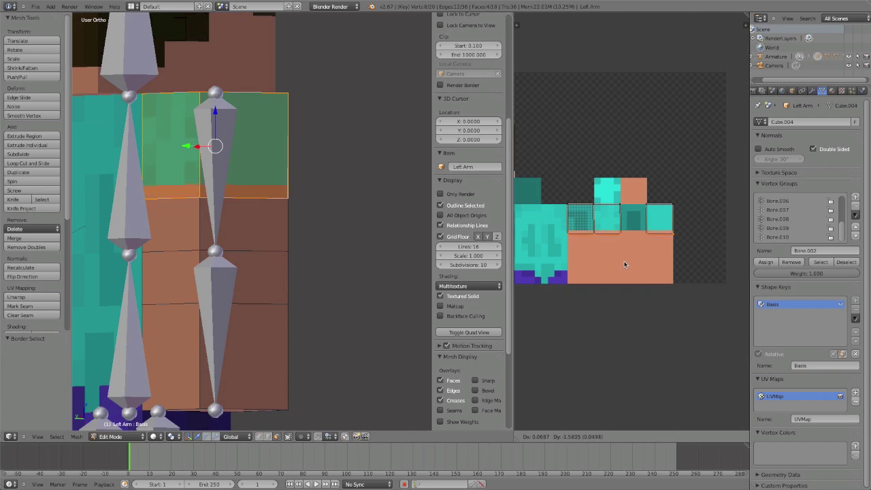
{"action": "left_click", "coordinate": [623, 257]}
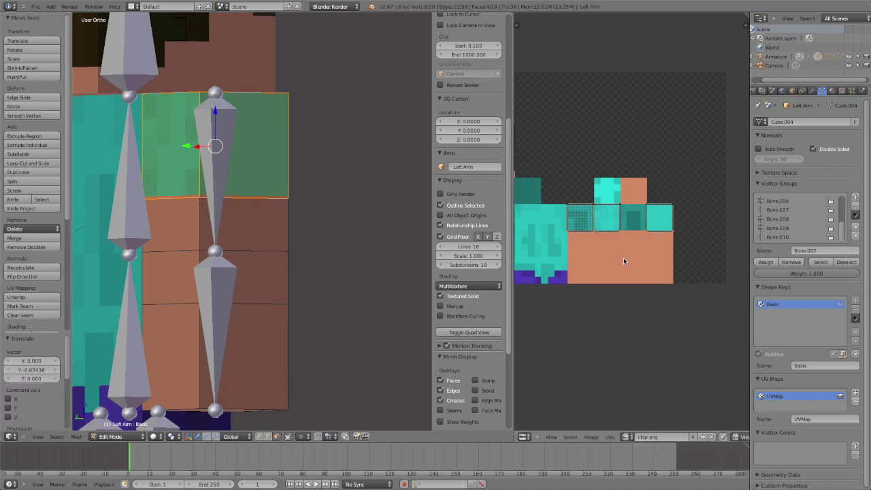
Examine the Left Arm's corrected texture and loop cuts from several angles in Object Mode and Edit Mode.
{"action": "key", "text": "Tab"}
{"action": "middle_click_drag", "start_coordinate": [304, 250], "coordinate": [522, 255]}
{"action": "scroll", "coordinate": [183, 247], "scroll_direction": "down", "scroll_amount": 4}
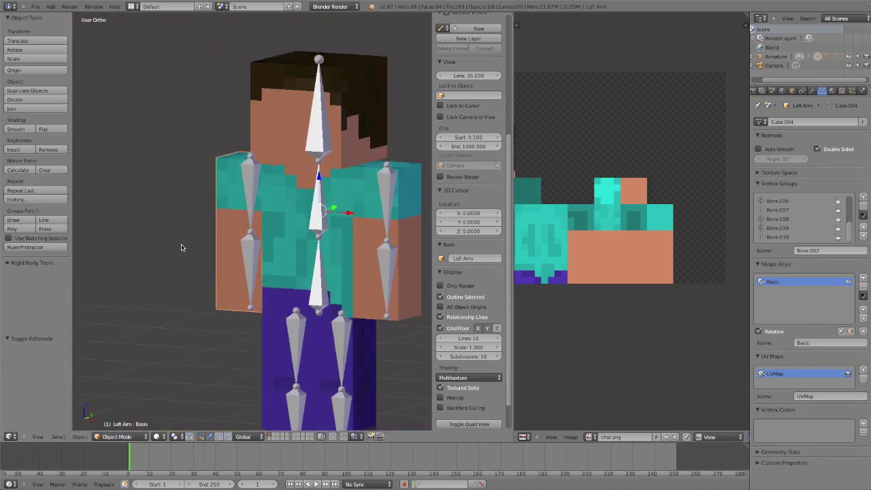
{"action": "middle_click_drag", "start_coordinate": [183, 247], "coordinate": [234, 243]}
{"action": "key", "text": "Tab"}
{"action": "scroll", "coordinate": [245, 237], "scroll_direction": "up", "scroll_amount": 5}
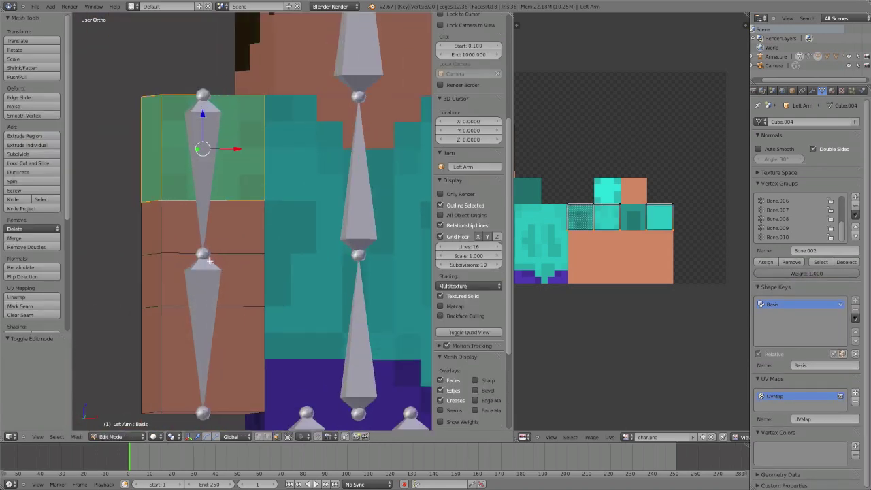
{"action": "right_click", "coordinate": [225, 294]}
{"action": "key", "text": "Tab"}
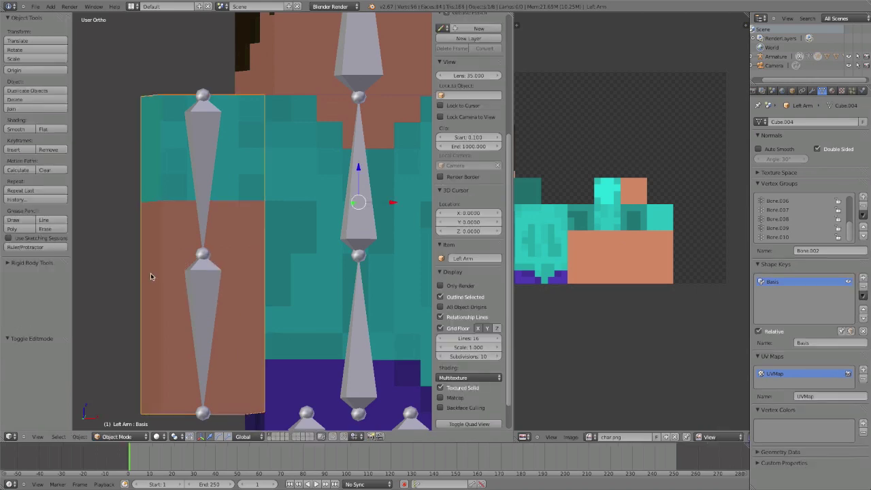
{"action": "scroll", "coordinate": [150, 273], "scroll_direction": "down", "scroll_amount": 5}
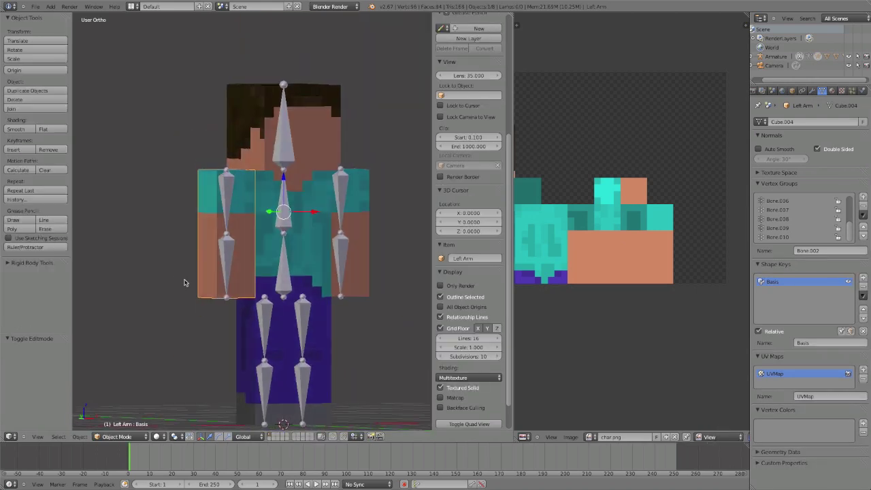
{"action": "middle_click_drag", "start_coordinate": [184, 282], "coordinate": [260, 270]}
{"action": "scroll", "coordinate": [281, 274], "scroll_direction": "up", "scroll_amount": 6}
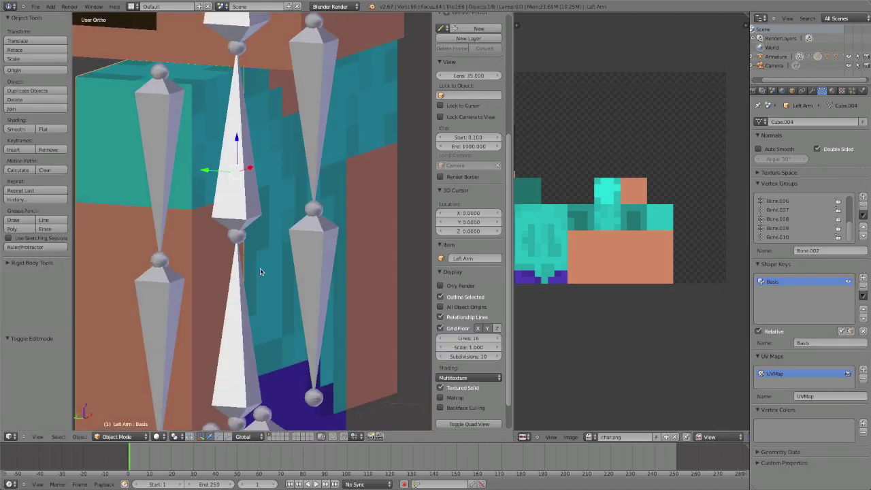
Select the Left Arm's lower bone, Bone.006, and test-rotate it to check how the elbow deforms.
{"action": "right_click", "coordinate": [178, 292]}
{"action": "scroll", "coordinate": [204, 271], "scroll_direction": "down", "scroll_amount": 3}
{"action": "middle_click_drag", "start_coordinate": [203, 271], "coordinate": [222, 245]}
{"action": "key", "text": "r"}
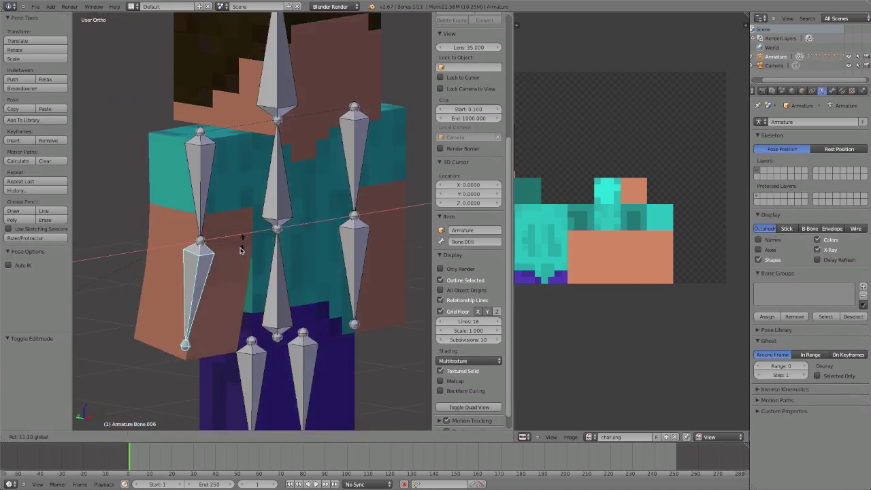
{"action": "right_click", "coordinate": [236, 238]}
In wireframe Weight Paint mode, subtract Bone.006's weight from the Left Arm's elbow loop and upper arm on all sides.
{"action": "right_click", "coordinate": [166, 250]}
{"action": "key", "text": "ctrl+Tab"}
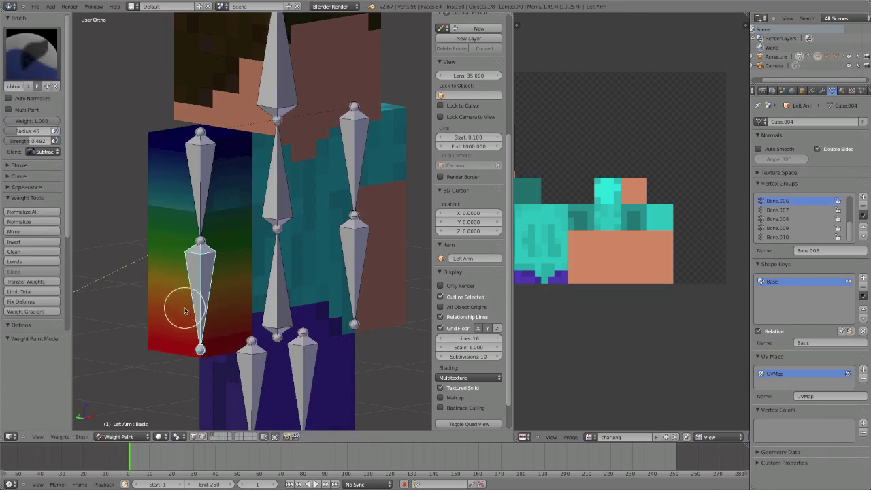
{"action": "mouse_move", "coordinate": [195, 318]}
{"action": "middle_mouse_down"}
{"action": "mouse_move", "coordinate": [197, 299]}
{"action": "mouse_move", "coordinate": [171, 330]}
{"action": "mouse_move", "coordinate": [160, 319]}
{"action": "middle_mouse_up"}
{"action": "key", "text": "z"}
{"action": "mouse_move", "coordinate": [295, 163]}
{"action": "left_mouse_down"}
{"action": "mouse_move", "coordinate": [266, 142]}
{"action": "mouse_move", "coordinate": [210, 161]}
{"action": "left_mouse_up"}
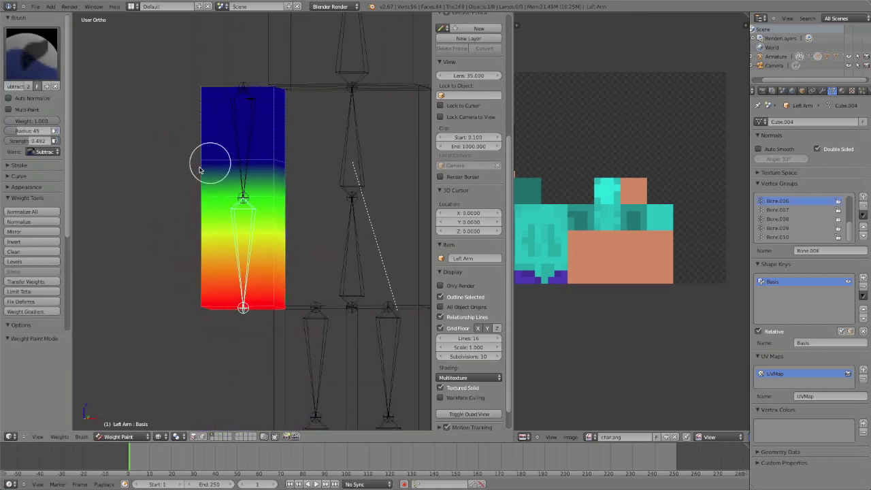
{"action": "middle_click_drag", "start_coordinate": [258, 172], "coordinate": [381, 184]}
{"action": "mouse_move", "coordinate": [240, 166]}
{"action": "left_mouse_down"}
{"action": "mouse_move", "coordinate": [266, 195]}
{"action": "mouse_move", "coordinate": [171, 198]}
{"action": "left_mouse_up"}
{"action": "middle_click_drag", "start_coordinate": [171, 198], "coordinate": [366, 185]}
{"action": "left_click_drag", "start_coordinate": [232, 181], "coordinate": [267, 193]}
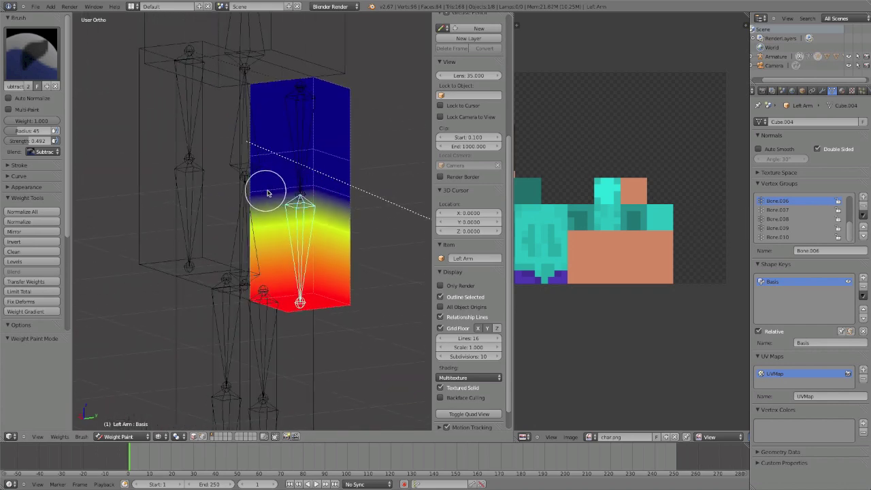
Paint full Bone.006 weight on the Left Arm's loop below the elbow on all sides with the Add brush.
{"action": "middle_click_drag", "start_coordinate": [171, 189], "coordinate": [60, 221]}
{"action": "scroll", "coordinate": [317, 277], "scroll_direction": "up", "scroll_amount": 4}
{"action": "scroll", "coordinate": [250, 274], "scroll_direction": "down", "scroll_amount": 3}
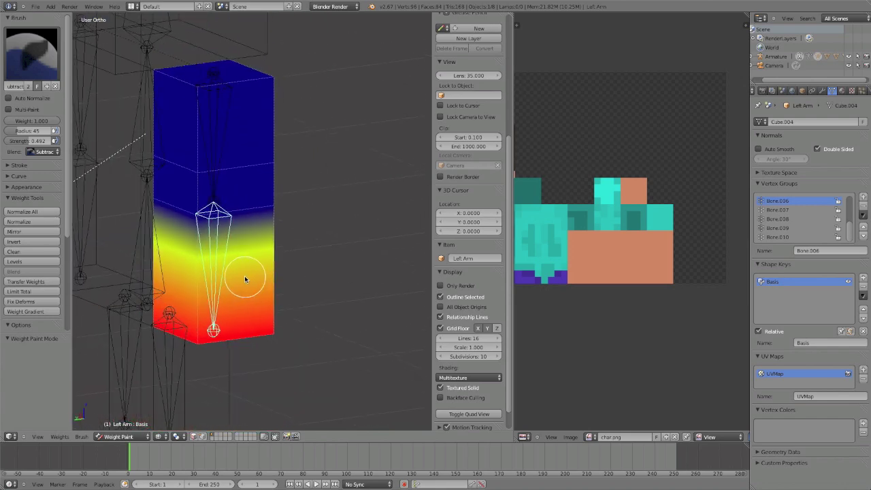
{"action": "left_click", "coordinate": [40, 67]}
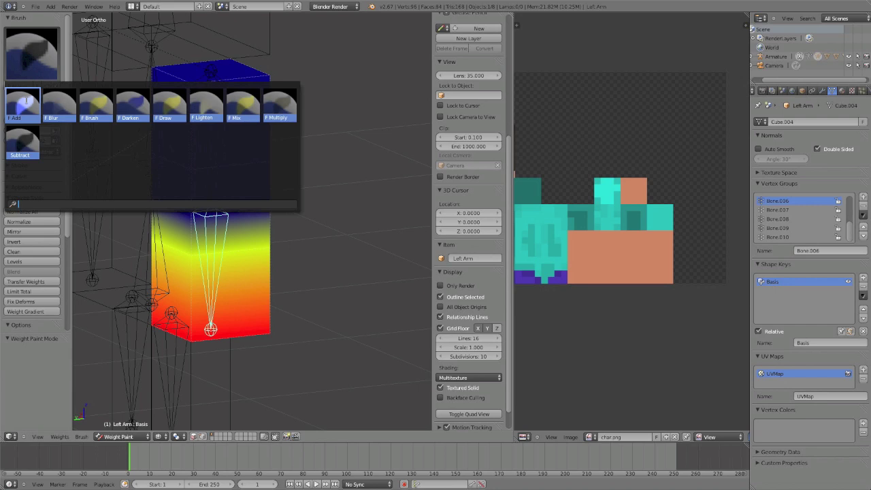
{"action": "left_click", "coordinate": [25, 101]}
{"action": "middle_click_drag", "start_coordinate": [255, 202], "coordinate": [218, 204]}
{"action": "mouse_move", "coordinate": [173, 235]}
{"action": "left_mouse_down"}
{"action": "mouse_move", "coordinate": [159, 239]}
{"action": "mouse_move", "coordinate": [237, 241]}
{"action": "left_mouse_up"}
{"action": "mouse_move", "coordinate": [238, 241]}
{"action": "middle_mouse_down"}
{"action": "mouse_move", "coordinate": [160, 247]}
{"action": "mouse_move", "coordinate": [272, 241]}
{"action": "middle_mouse_up"}
{"action": "left_click_drag", "start_coordinate": [272, 240], "coordinate": [267, 239]}
{"action": "middle_click_drag", "start_coordinate": [267, 239], "coordinate": [357, 242]}
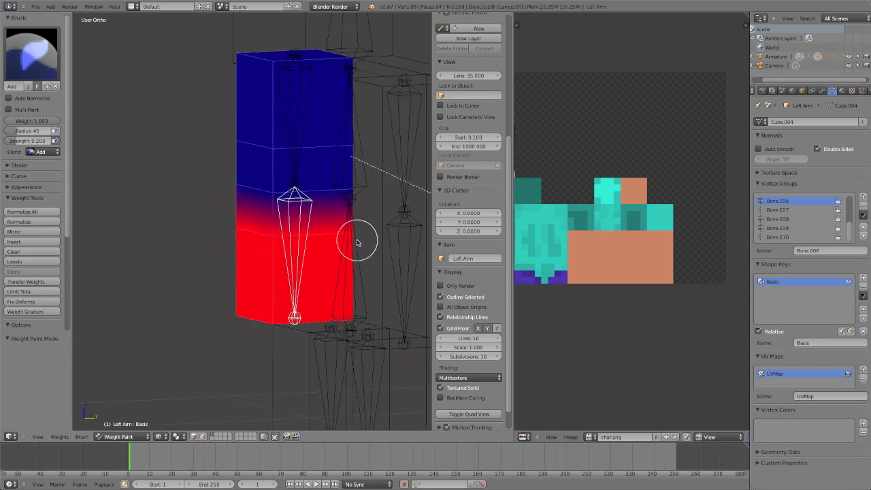
Select Bone.005 and paint full weight on the Left Arm's upper part down to the elbow loop on all sides.
{"action": "right_click", "coordinate": [307, 145]}
{"action": "left_click_drag", "start_coordinate": [276, 183], "coordinate": [274, 190]}
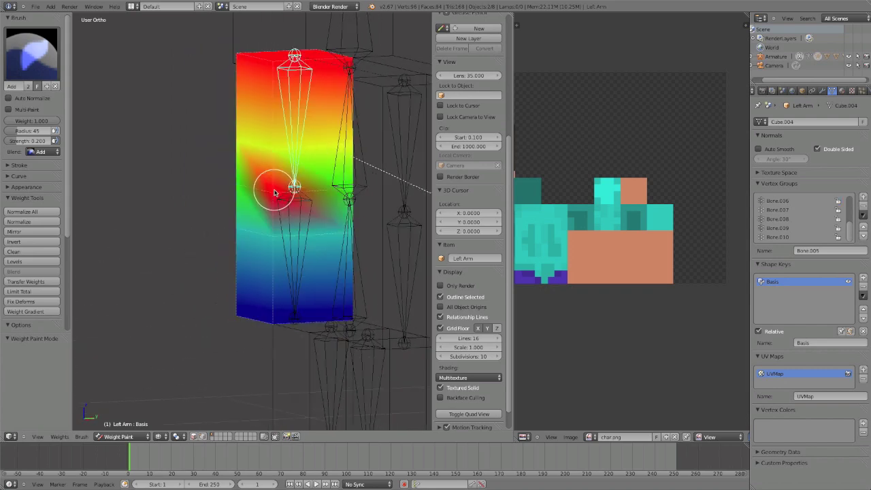
{"action": "mouse_move", "coordinate": [349, 190]}
{"action": "left_mouse_down"}
{"action": "mouse_move", "coordinate": [344, 138]}
{"action": "mouse_move", "coordinate": [234, 142]}
{"action": "left_mouse_up"}
{"action": "middle_click_drag", "start_coordinate": [223, 171], "coordinate": [379, 151]}
{"action": "mouse_move", "coordinate": [206, 185]}
{"action": "left_mouse_down"}
{"action": "mouse_move", "coordinate": [223, 180]}
{"action": "mouse_move", "coordinate": [141, 182]}
{"action": "mouse_move", "coordinate": [140, 143]}
{"action": "left_mouse_up"}
{"action": "mouse_move", "coordinate": [143, 146]}
{"action": "middle_mouse_down"}
{"action": "mouse_move", "coordinate": [233, 170]}
{"action": "mouse_move", "coordinate": [253, 200]}
{"action": "middle_mouse_up"}
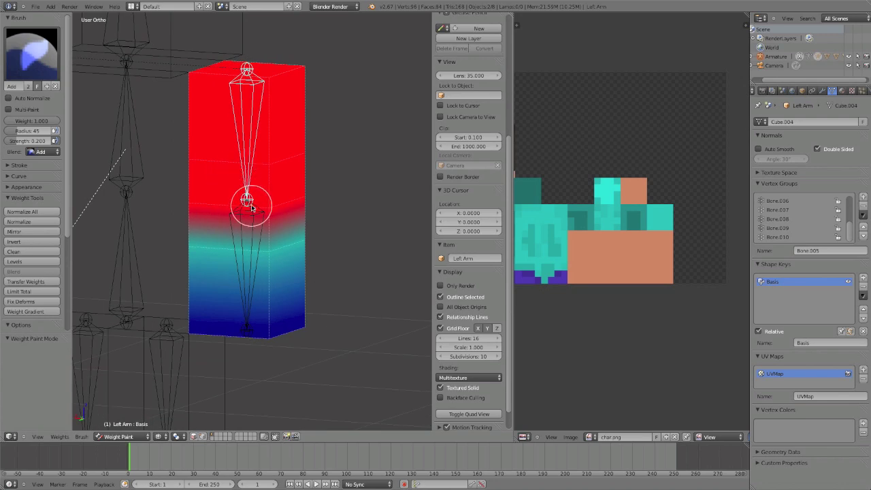
Remove Bone.005's weight from the Left Arm's loop below the elbow on all sides with the Subtract brush.
{"action": "left_click", "coordinate": [31, 51]}
{"action": "left_click", "coordinate": [36, 130]}
{"action": "mouse_move", "coordinate": [238, 229]}
{"action": "left_mouse_down"}
{"action": "mouse_move", "coordinate": [278, 255]}
{"action": "mouse_move", "coordinate": [163, 248]}
{"action": "left_mouse_up"}
{"action": "left_click_drag", "start_coordinate": [280, 260], "coordinate": [302, 255]}
{"action": "middle_click_drag", "start_coordinate": [301, 255], "coordinate": [192, 252]}
{"action": "left_click_drag", "start_coordinate": [258, 243], "coordinate": [253, 239]}
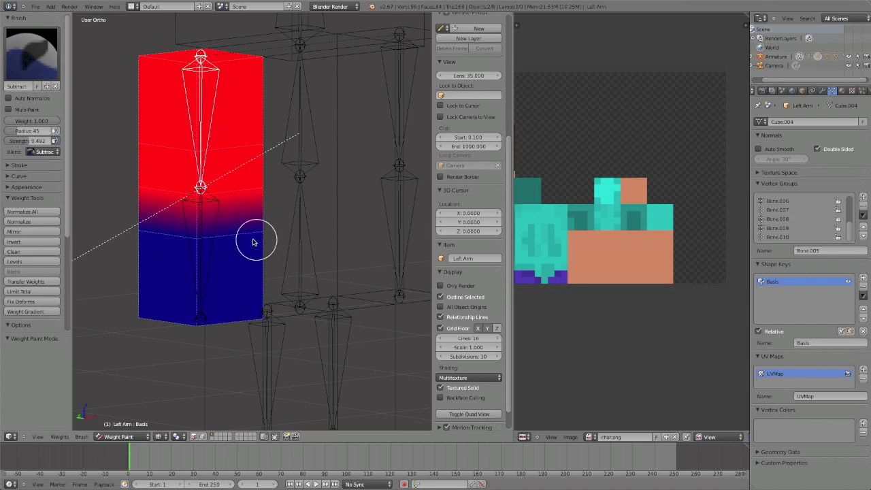
Test the Left Arm's elbow bend from the side by rotating Bone.006 about the X axis.
{"action": "mouse_move", "coordinate": [252, 239]}
{"action": "middle_mouse_down"}
{"action": "mouse_move", "coordinate": [214, 247]}
{"action": "mouse_move", "coordinate": [272, 241]}
{"action": "middle_mouse_up"}
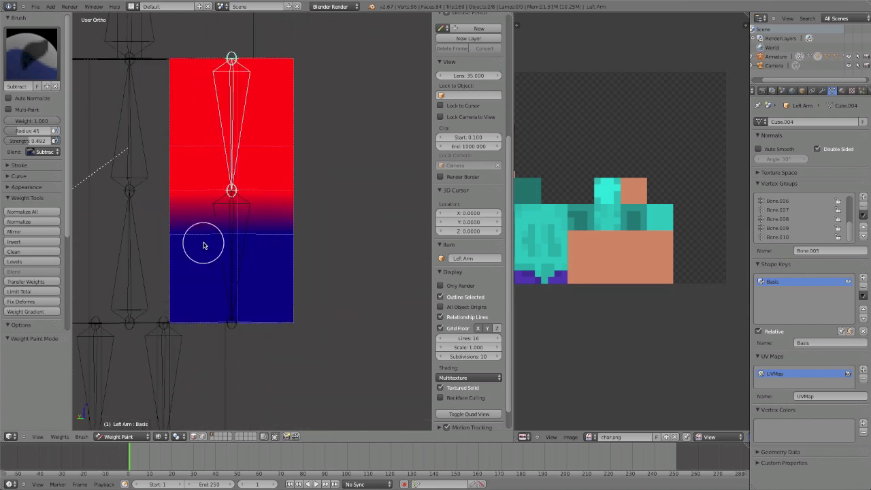
{"action": "right_click", "coordinate": [233, 238]}
{"action": "key", "text": "r"}
{"action": "key", "text": "x"}
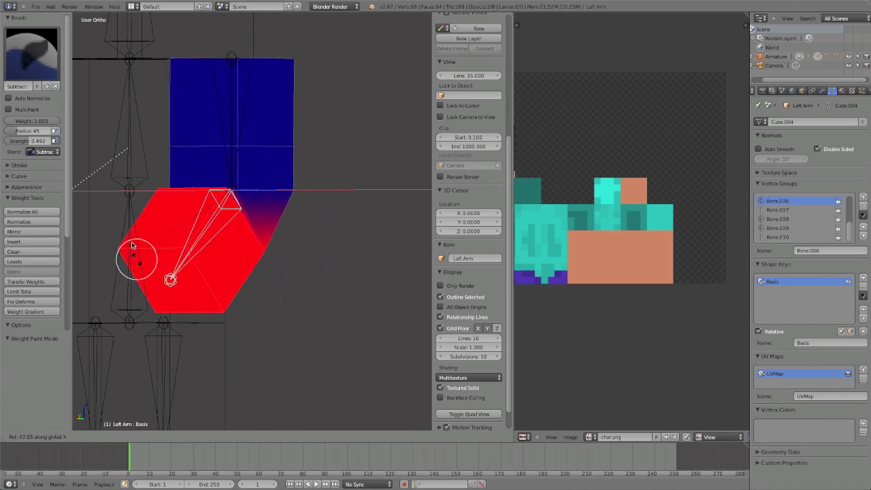
{"action": "right_click", "coordinate": [314, 252]}
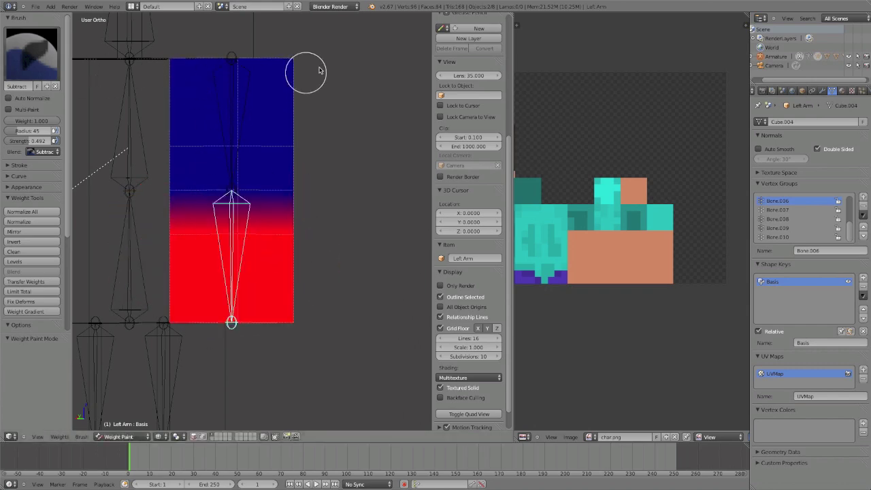
Test the repainted weights by freely rotating Bone.006 and the upper arm's Bone.005.
{"action": "middle_click_drag", "start_coordinate": [175, 104], "coordinate": [272, 120]}
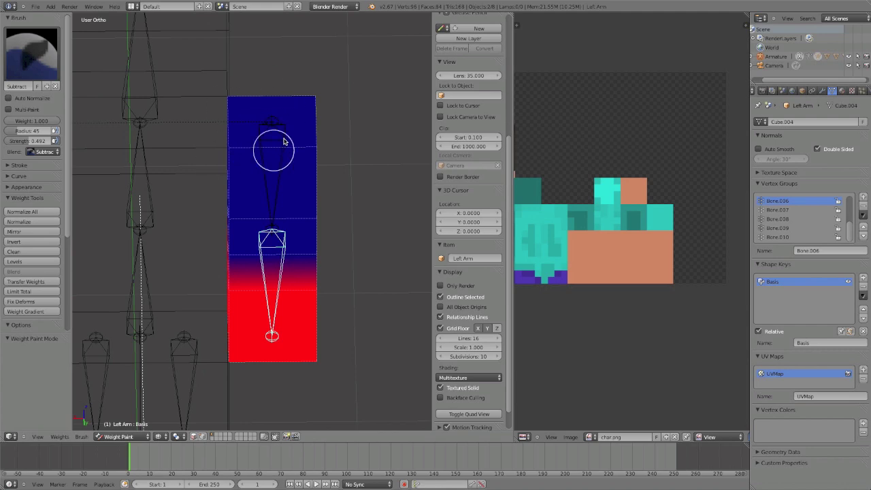
{"action": "key", "text": "r"}
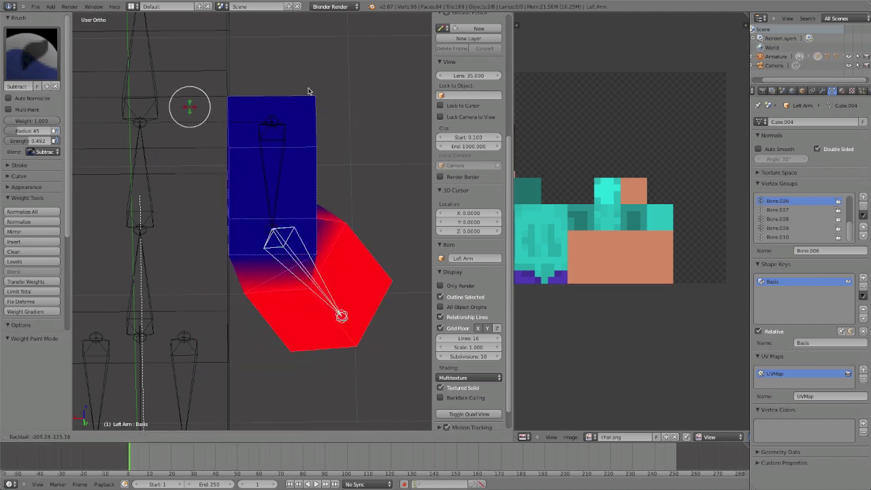
{"action": "key", "text": "Escape"}
{"action": "right_click", "coordinate": [265, 162]}
{"action": "key", "text": "r"}
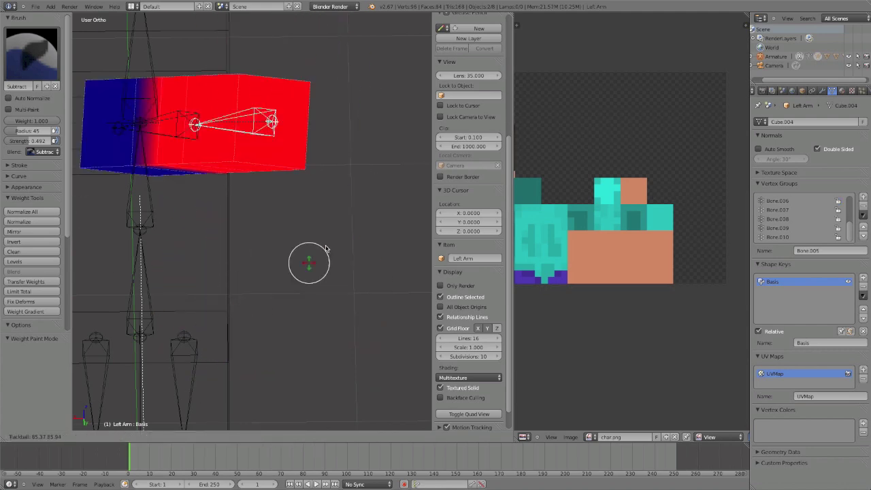
{"action": "right_click", "coordinate": [317, 130]}
Return to the solid textured view in Pose Mode and test-rotate the Left Arm's Bone.006 about the X axis.
{"action": "mouse_move", "coordinate": [317, 119]}
{"action": "middle_mouse_down"}
{"action": "mouse_move", "coordinate": [271, 164]}
{"action": "mouse_move", "coordinate": [208, 163]}
{"action": "mouse_move", "coordinate": [224, 163]}
{"action": "mouse_move", "coordinate": [216, 146]}
{"action": "mouse_move", "coordinate": [219, 181]}
{"action": "middle_mouse_up"}
{"action": "key", "text": "z"}
{"action": "key", "text": "ctrl+Tab"}
{"action": "right_click", "coordinate": [197, 155]}
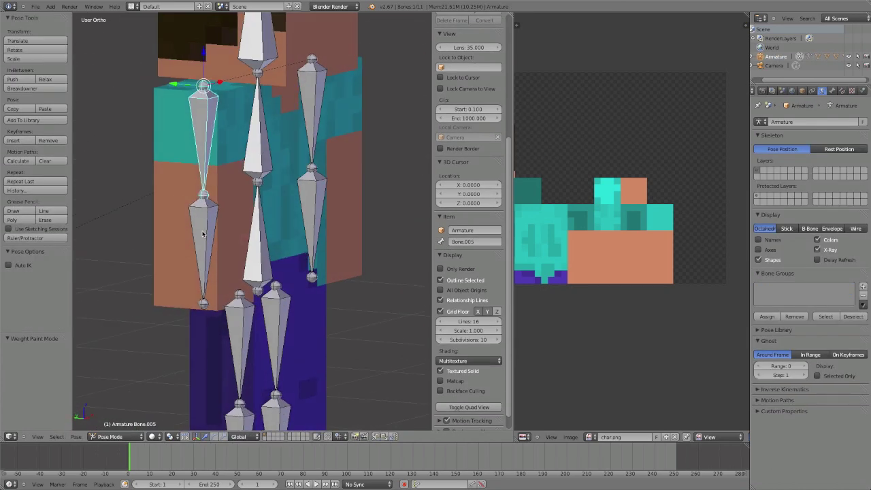
{"action": "key", "text": "r"}
{"action": "key", "text": "x"}
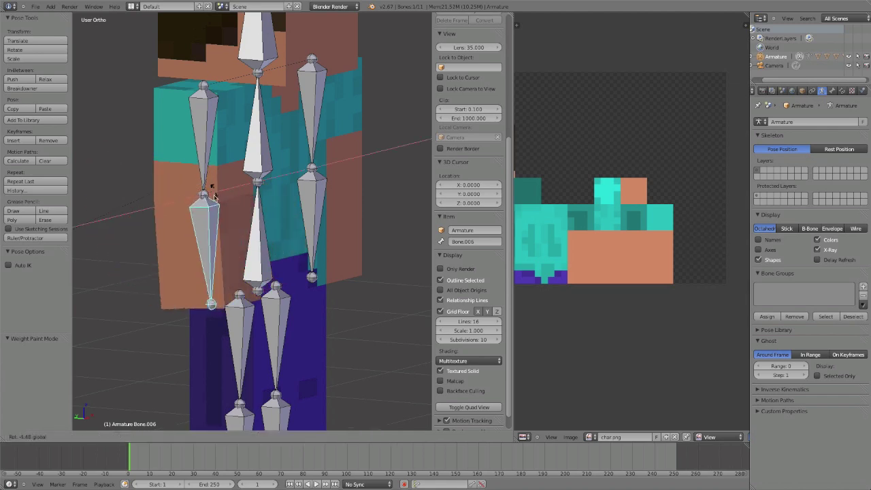
{"action": "right_click", "coordinate": [226, 197]}
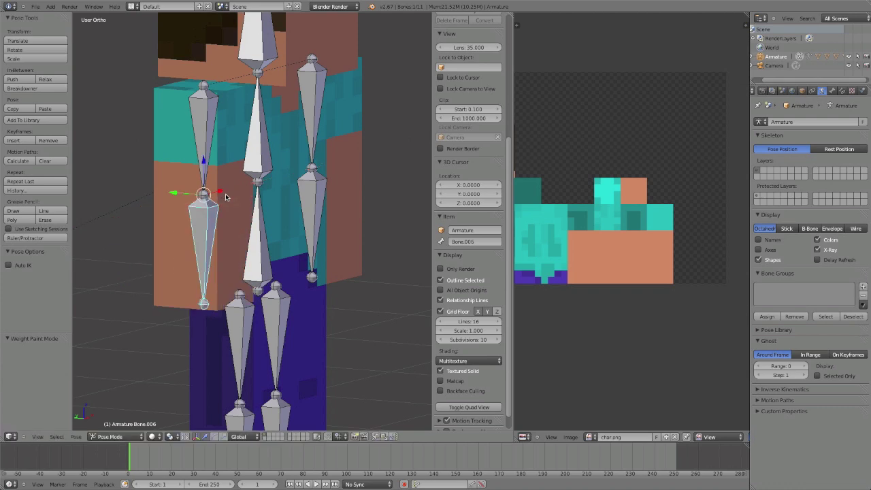
Try rotating the forearm bone Bone.006 about the X axis to check how the arm deforms.
{"action": "scroll", "coordinate": [472, 128], "scroll_direction": "up", "scroll_amount": 6}
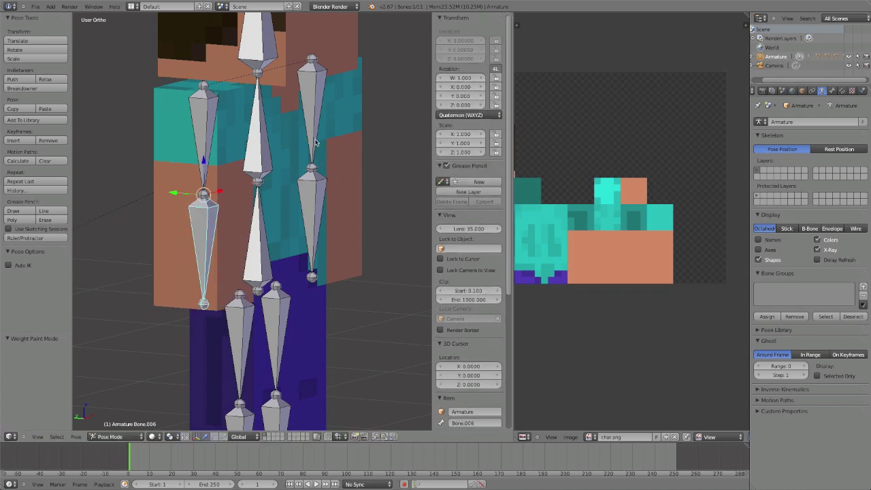
{"action": "key", "text": "r"}
{"action": "key", "text": "x"}
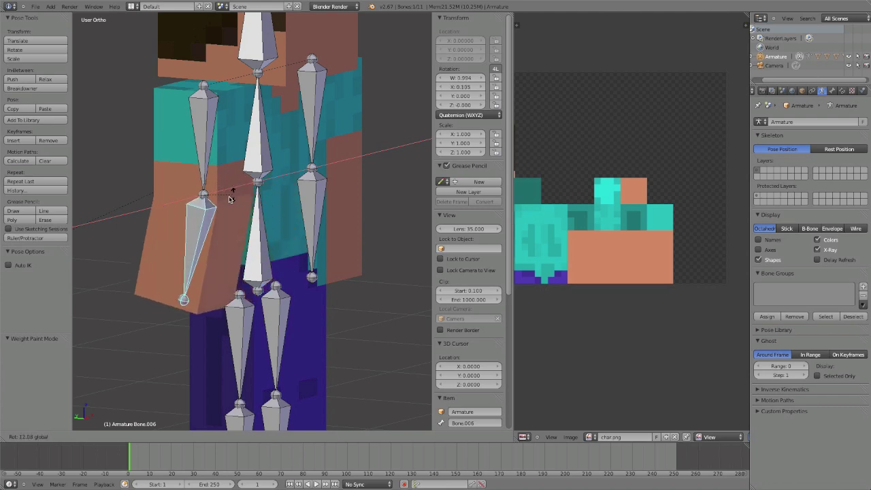
{"action": "right_click", "coordinate": [231, 232]}
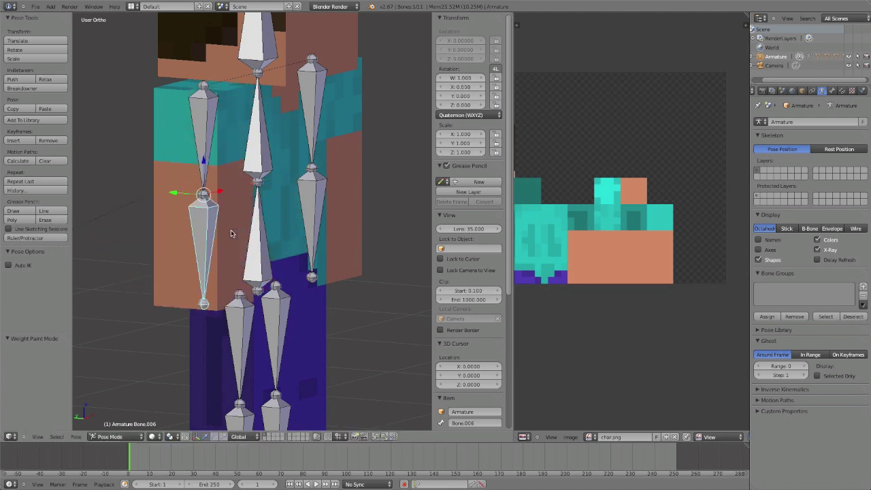
Select the Body object and open its mesh for editing.
{"action": "scroll", "coordinate": [240, 233], "scroll_direction": "down", "scroll_amount": 3}
{"action": "scroll", "coordinate": [239, 233], "scroll_direction": "down", "scroll_amount": 5}
{"action": "middle_click_drag", "start_coordinate": [240, 233], "coordinate": [271, 229]}
{"action": "scroll", "coordinate": [266, 258], "scroll_direction": "up", "scroll_amount": 5}
{"action": "right_click", "coordinate": [291, 196]}
{"action": "middle_click_drag", "start_coordinate": [291, 197], "coordinate": [249, 190]}
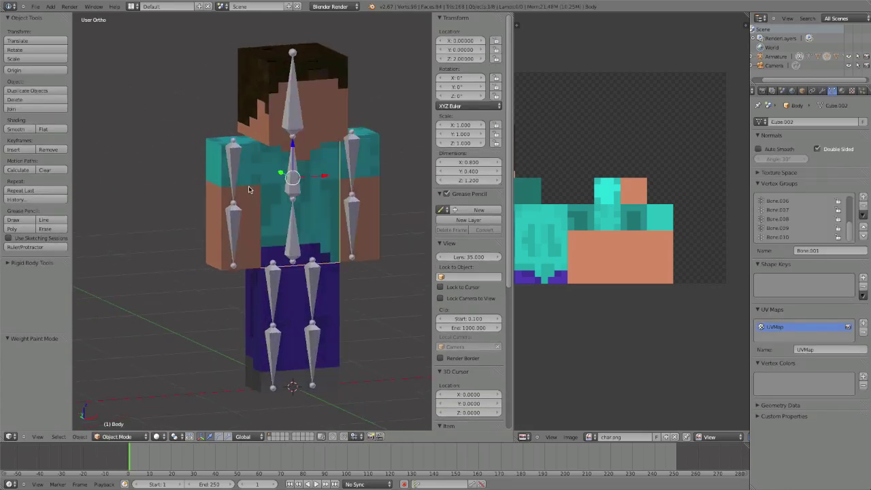
{"action": "key", "text": "Tab"}
{"action": "scroll", "coordinate": [301, 237], "scroll_direction": "up", "scroll_amount": 3}
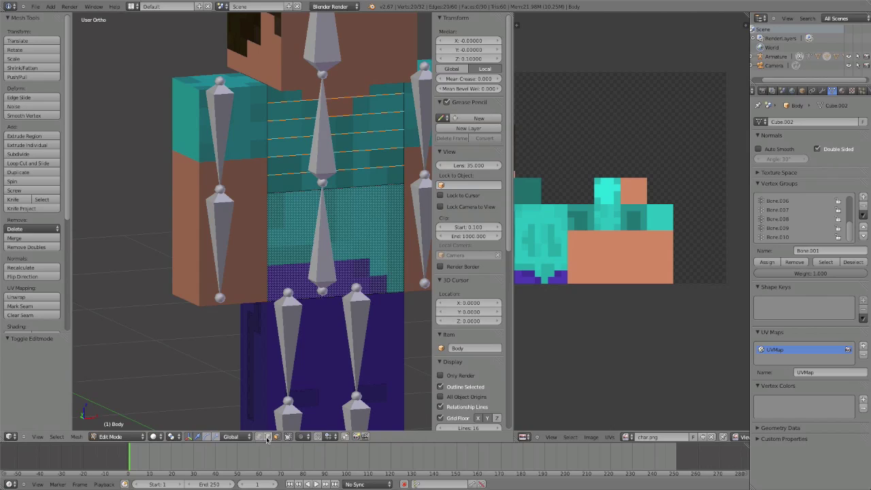
Select only the faces on the body's -Y side, move their UVs onto the shirt's back area of the texture, and snap them.
{"action": "key", "text": "a"}
{"action": "scroll", "coordinate": [288, 170], "scroll_direction": "down", "scroll_amount": 5}
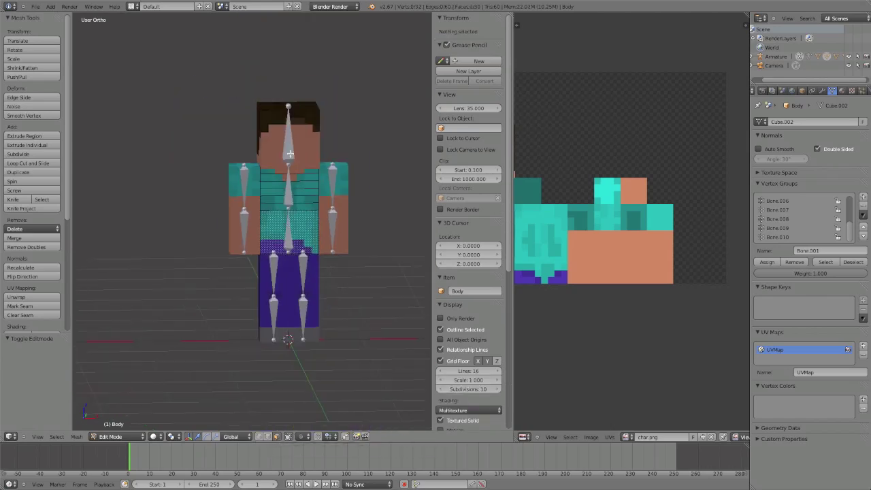
{"action": "key", "text": "b"}
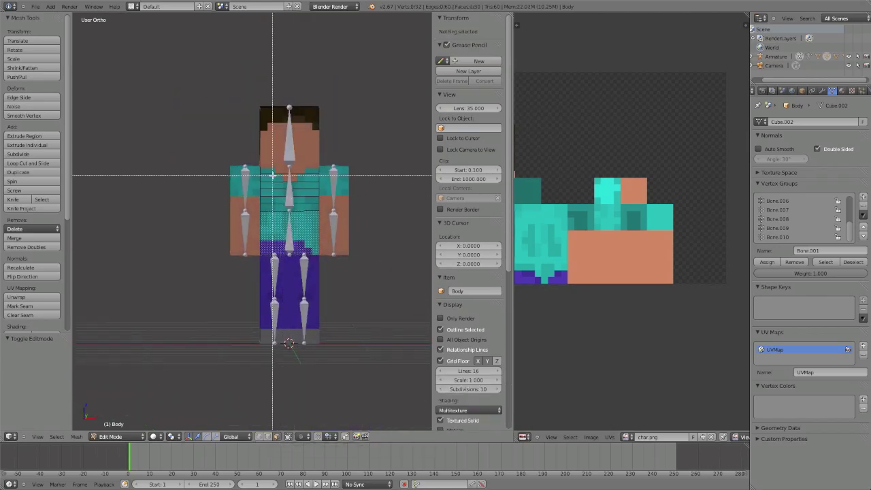
{"action": "left_click_drag", "start_coordinate": [270, 171], "coordinate": [272, 172]}
{"action": "key", "text": "l"}
{"action": "middle_click_drag", "start_coordinate": [307, 247], "coordinate": [420, 204]}
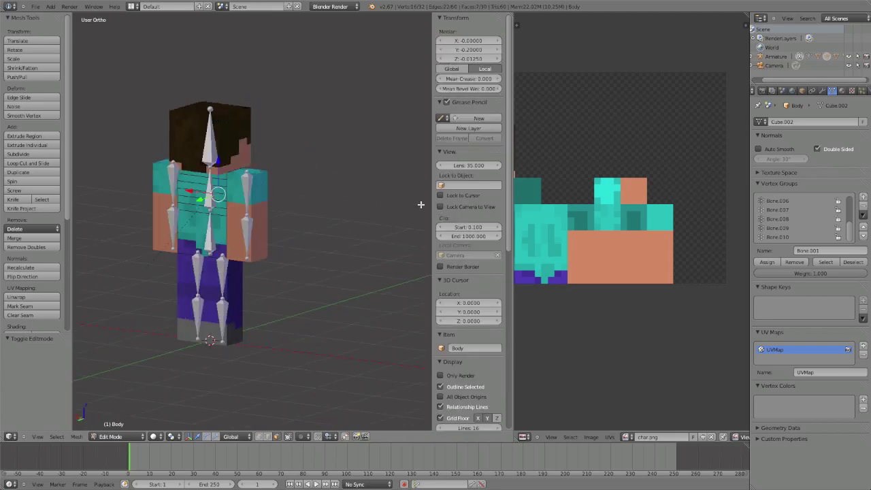
{"action": "middle_click_drag", "start_coordinate": [171, 211], "coordinate": [181, 208]}
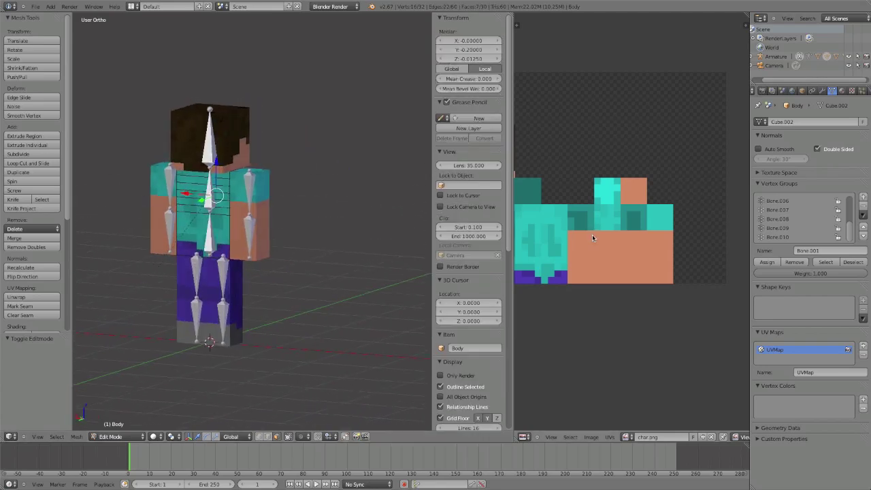
{"action": "scroll", "coordinate": [594, 238], "scroll_direction": "down", "scroll_amount": 5}
{"action": "middle_click_drag", "start_coordinate": [590, 244], "coordinate": [641, 243]}
{"action": "scroll", "coordinate": [641, 245], "scroll_direction": "up", "scroll_amount": 4}
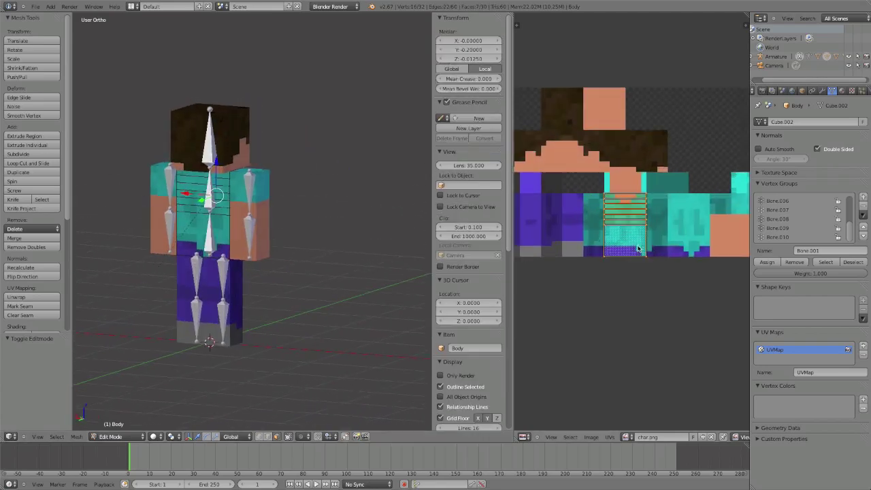
{"action": "key", "text": "g"}
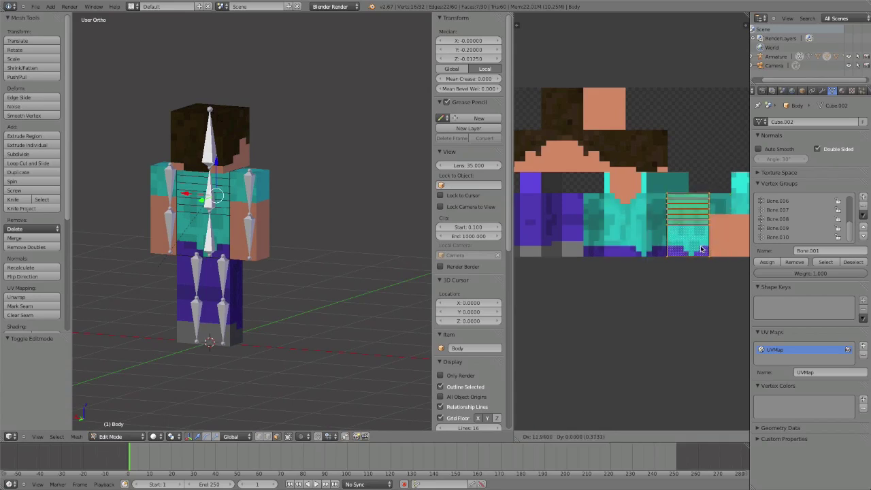
{"action": "left_click", "coordinate": [702, 249]}
{"action": "key", "text": "shift+s"}
{"action": "left_click", "coordinate": [702, 249]}
{"action": "scroll", "coordinate": [683, 253], "scroll_direction": "up", "scroll_amount": 1}
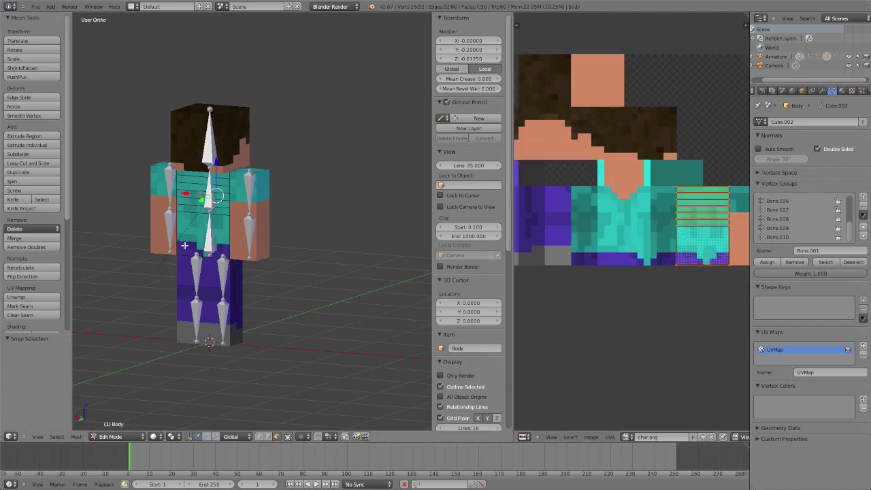
Select the faces on the body's +Y side, move their UVs onto the shirt-front area with the neckline, and snap them.
{"action": "middle_click_drag", "start_coordinate": [184, 245], "coordinate": [210, 244]}
{"action": "right_click", "coordinate": [232, 184]}
{"action": "middle_click_drag", "start_coordinate": [231, 183], "coordinate": [216, 172]}
{"action": "key", "text": "b"}
{"action": "left_click_drag", "start_coordinate": [209, 169], "coordinate": [232, 253]}
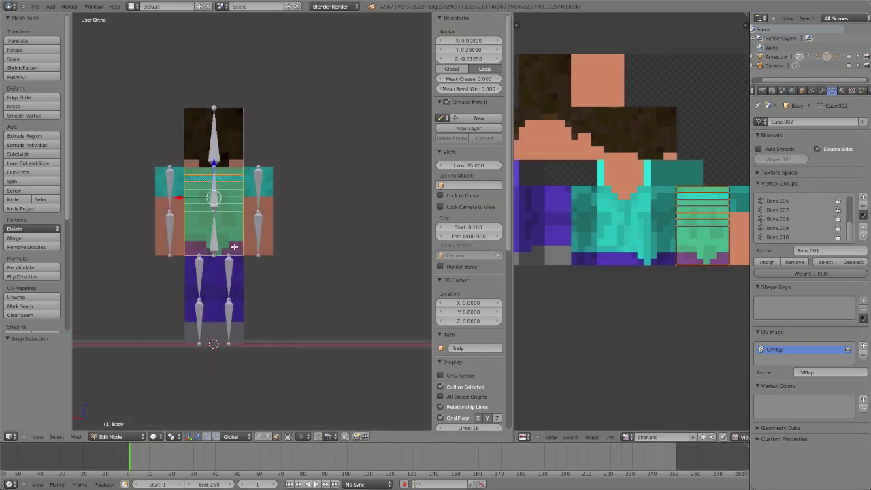
{"action": "key", "text": "g"}
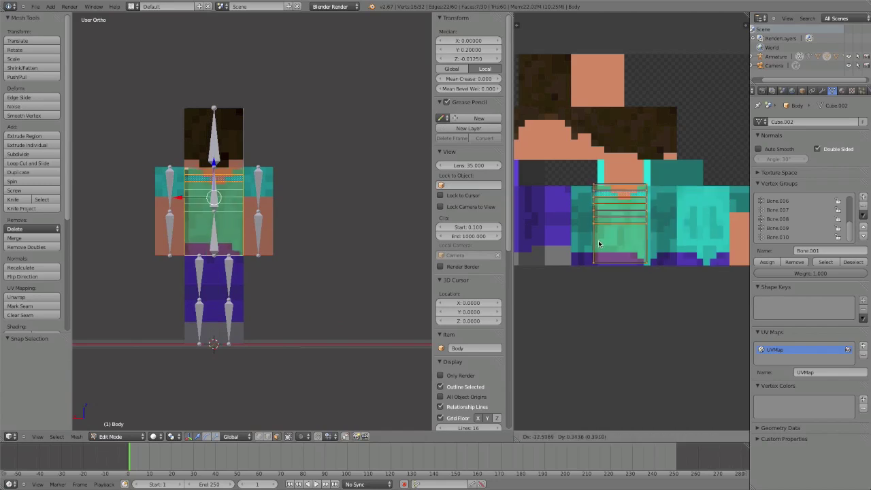
{"action": "left_click", "coordinate": [600, 245]}
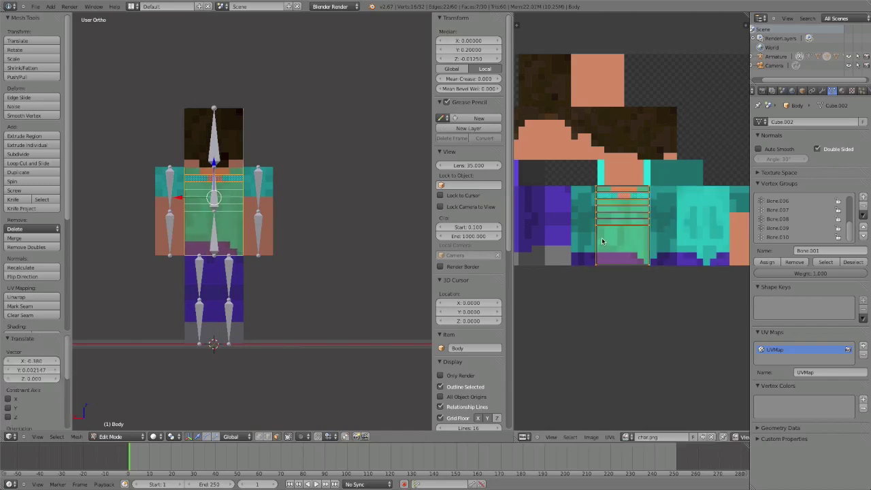
{"action": "key", "text": "shift+s"}
{"action": "left_click", "coordinate": [602, 241]}
Finish editing the Body mesh and open the Head mesh for editing.
{"action": "middle_click_drag", "start_coordinate": [270, 203], "coordinate": [217, 168]}
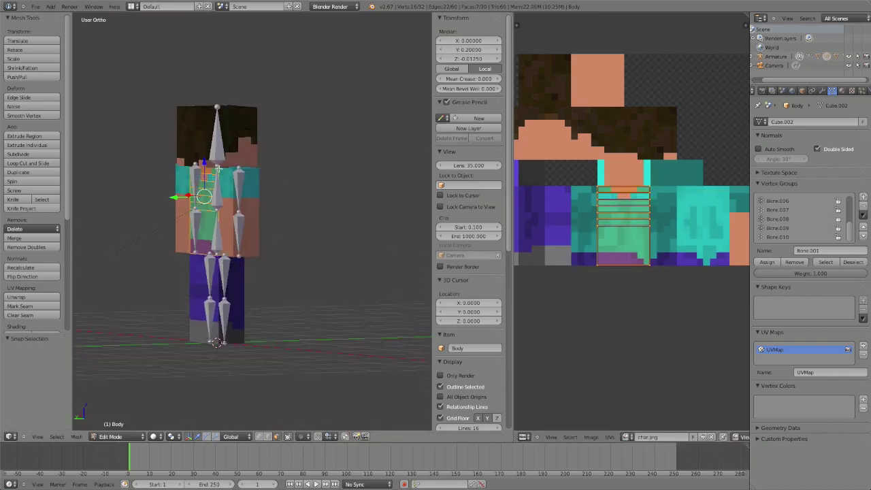
{"action": "key", "text": "Tab"}
{"action": "right_click", "coordinate": [200, 116]}
{"action": "key", "text": "Tab"}
{"action": "scroll", "coordinate": [535, 161], "scroll_direction": "down", "scroll_amount": 2}
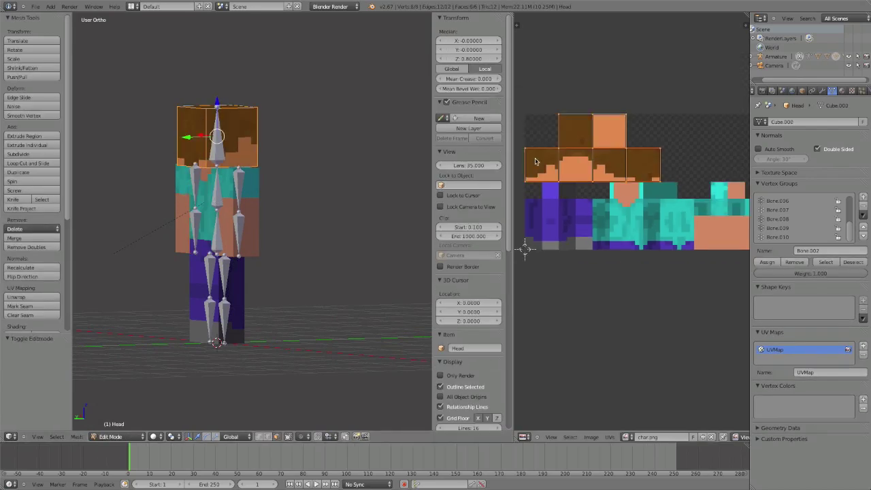
Move the UVs of the head's +Y face by -0.5 along X onto the face area of the texture.
{"action": "middle_click_drag", "start_coordinate": [185, 110], "coordinate": [228, 147]}
{"action": "right_click", "coordinate": [200, 148]}
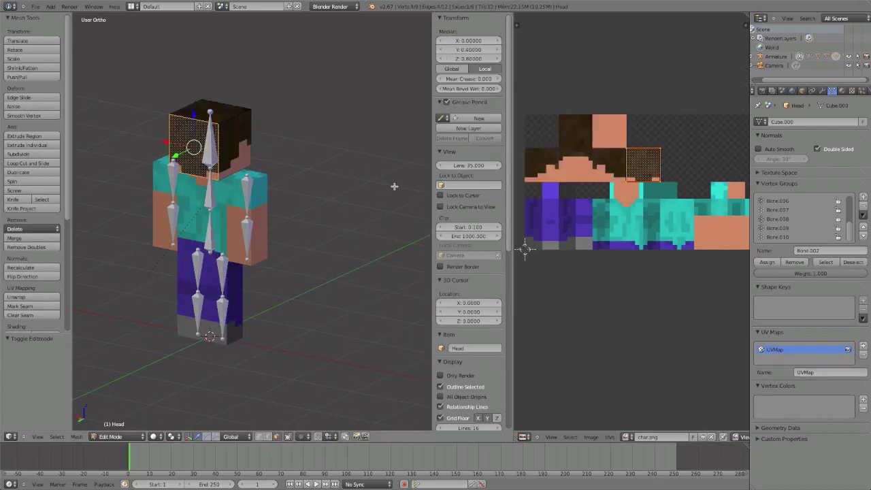
{"action": "key", "text": "g"}
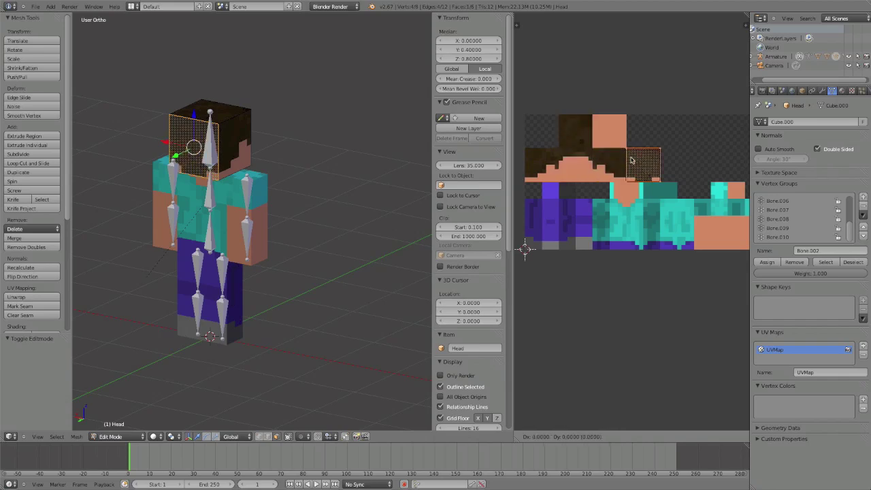
{"action": "left_click", "coordinate": [568, 156]}
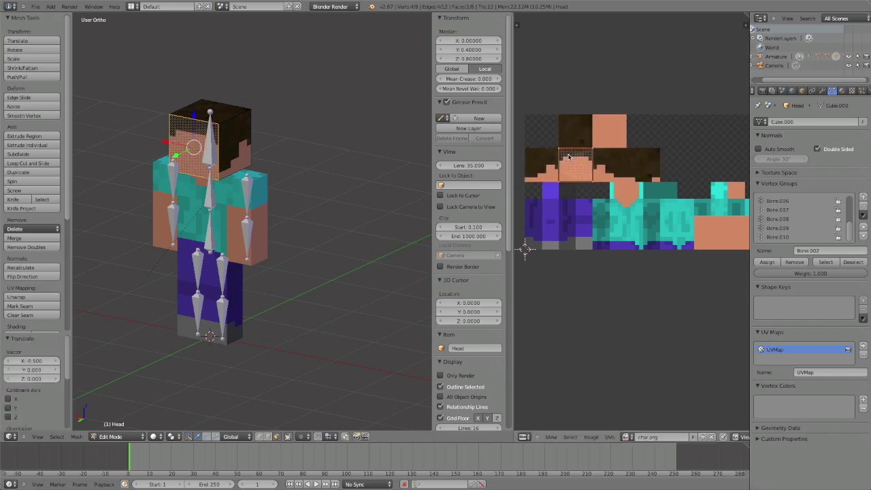
Move the UVs of the head's -X side face by 0.5 along X onto the opposite side-of-head area.
{"action": "right_click", "coordinate": [233, 136]}
{"action": "middle_click_drag", "start_coordinate": [287, 142], "coordinate": [326, 143]}
{"action": "key", "text": "g"}
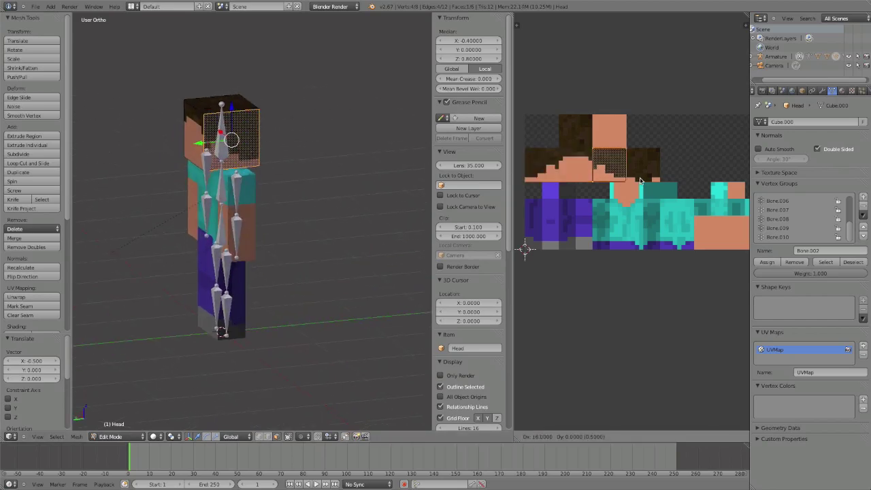
{"action": "left_click", "coordinate": [641, 181]}
Move the UVs of the head's +X side face by -0.5 along X onto the outermost side-of-head area.
{"action": "middle_click_drag", "start_coordinate": [415, 133], "coordinate": [299, 121]}
{"action": "right_click", "coordinate": [323, 134]}
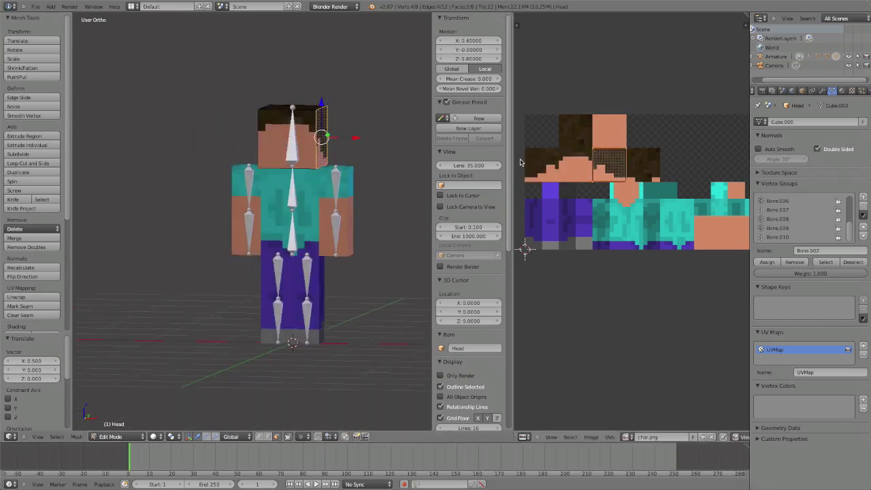
{"action": "key", "text": "g"}
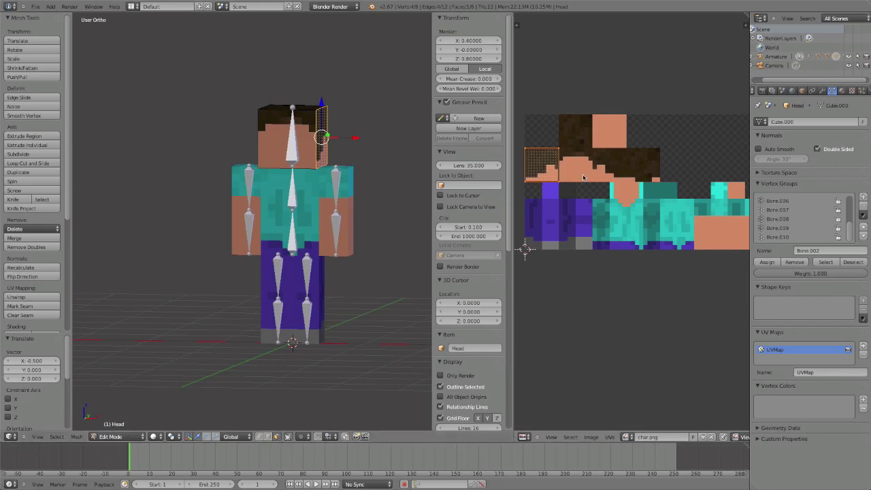
Move the UVs of the head's -Y face by 0.5 along X onto the back-of-head hair area.
{"action": "middle_click_drag", "start_coordinate": [332, 149], "coordinate": [311, 147]}
{"action": "right_click", "coordinate": [311, 147]}
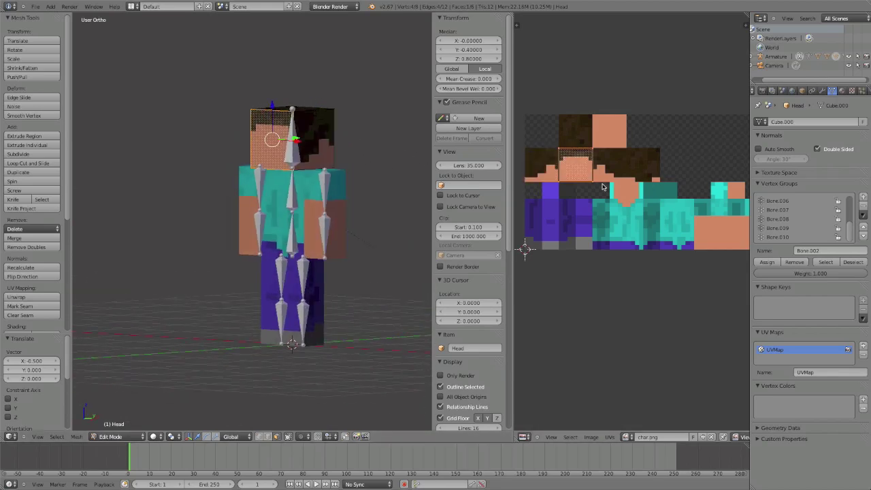
{"action": "key", "text": "g"}
{"action": "left_click", "coordinate": [655, 186], "text": "ctrl"}
{"action": "middle_click_drag", "start_coordinate": [360, 175], "coordinate": [237, 128]}
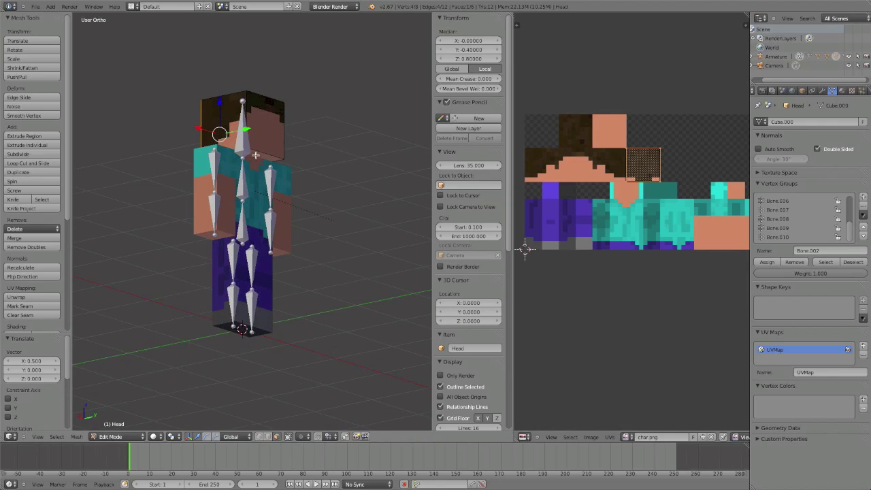
Check where the UVs of the head's bottom and top faces sit on the texture.
{"action": "right_click", "coordinate": [258, 150]}
{"action": "right_click", "coordinate": [275, 159]}
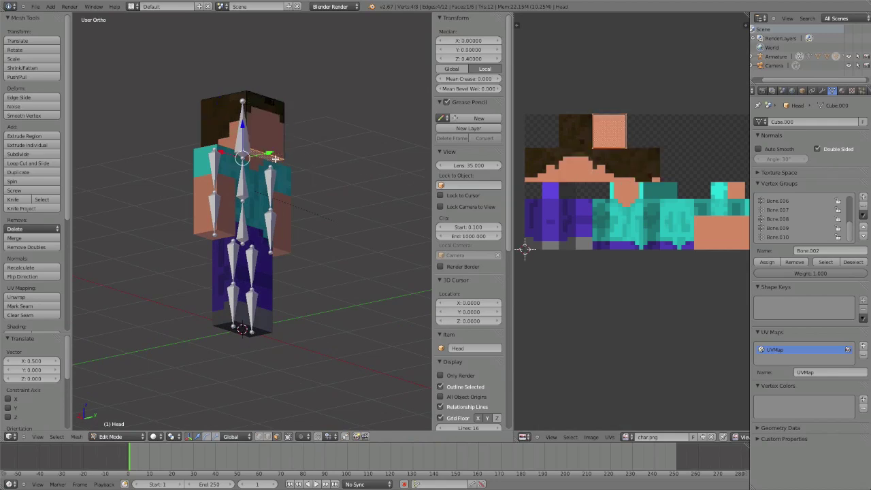
{"action": "middle_click_drag", "start_coordinate": [249, 72], "coordinate": [253, 115]}
{"action": "right_click", "coordinate": [256, 139]}
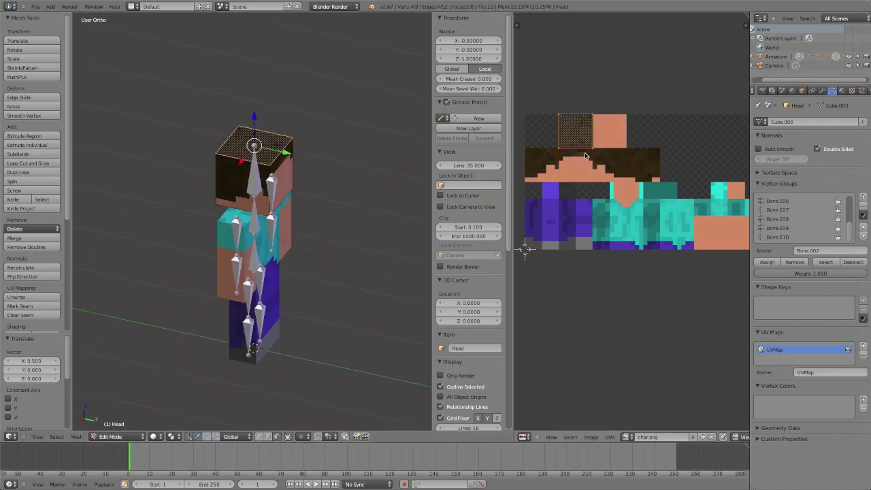
{"action": "middle_click_drag", "start_coordinate": [120, 188], "coordinate": [107, 188]}
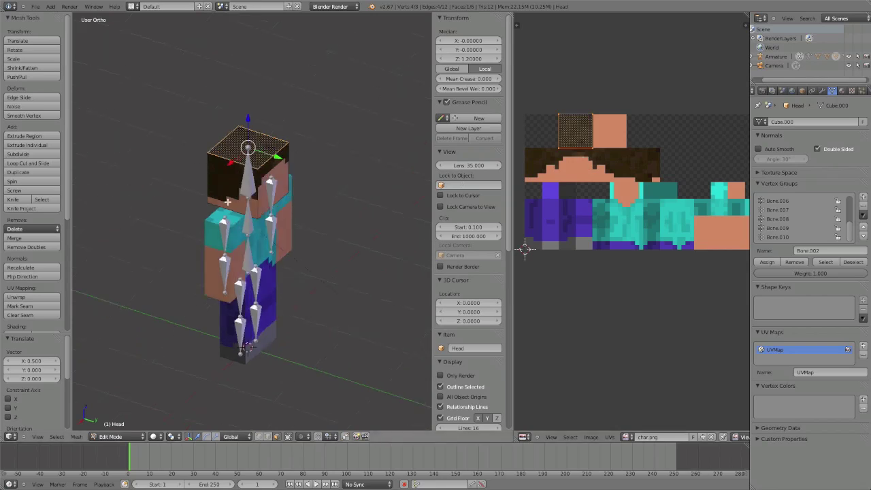
{"action": "mouse_move", "coordinate": [227, 201]}
{"action": "middle_mouse_down"}
{"action": "mouse_move", "coordinate": [204, 205]}
{"action": "mouse_move", "coordinate": [242, 240]}
{"action": "mouse_move", "coordinate": [211, 236]}
{"action": "mouse_move", "coordinate": [221, 208]}
{"action": "middle_mouse_up"}
Leave editing of the Head mesh and select the Right Leg object.
{"action": "key", "text": "Tab"}
{"action": "scroll", "coordinate": [210, 236], "scroll_direction": "up", "scroll_amount": 2}
{"action": "key", "text": "Tab"}
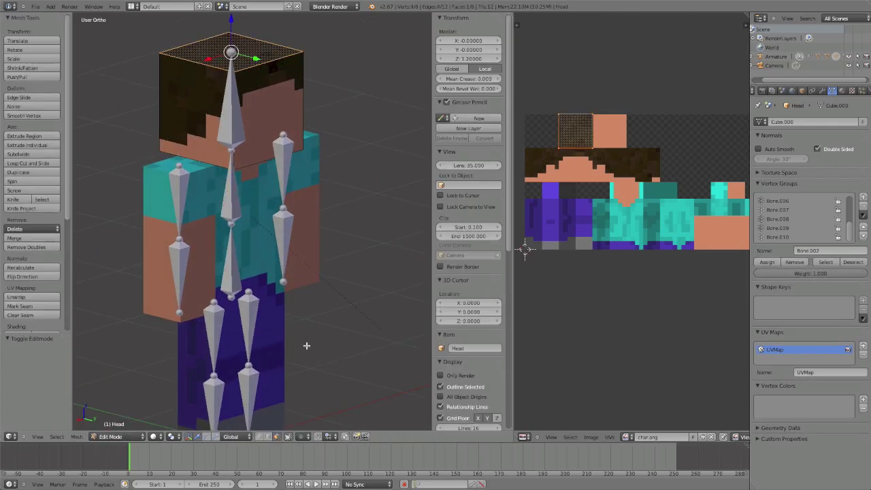
{"action": "key", "text": "Tab"}
{"action": "right_click", "coordinate": [279, 340]}
{"action": "key", "text": "Tab"}
{"action": "key", "text": "Tab"}
{"action": "scroll", "coordinate": [311, 338], "scroll_direction": "down", "scroll_amount": 4}
{"action": "middle_click_drag", "start_coordinate": [262, 373], "coordinate": [322, 330], "text": "shift"}
{"action": "scroll", "coordinate": [313, 319], "scroll_direction": "up", "scroll_amount": 5}
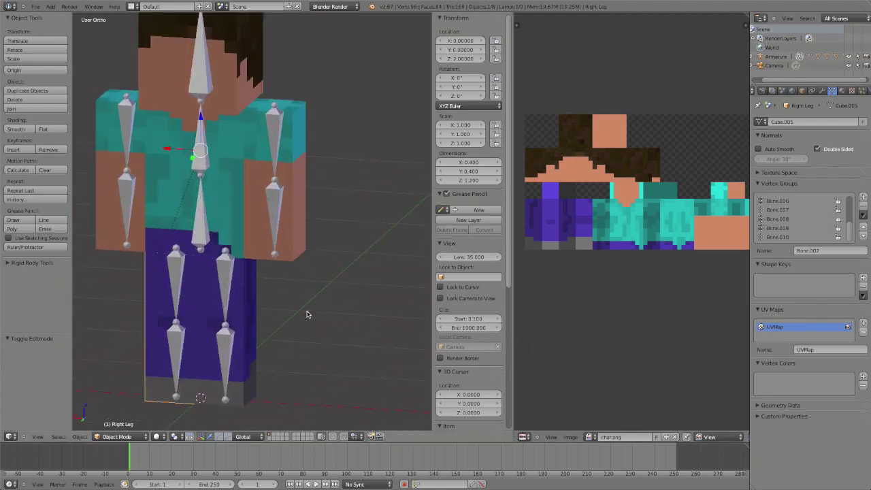
Select the armature's forearm bone Bone.006 in Pose Mode.
{"action": "right_click", "coordinate": [304, 233]}
{"action": "middle_click_drag", "start_coordinate": [304, 234], "coordinate": [324, 242]}
{"action": "right_click", "coordinate": [273, 208]}
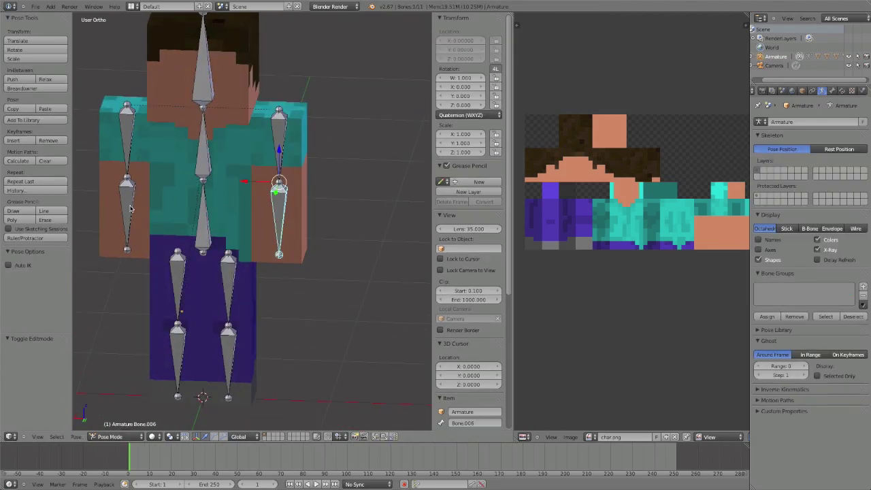
Try rotating the opposite forearm bone, Bone.004, about the X axis to test the elbow bend.
{"action": "middle_click_drag", "start_coordinate": [132, 209], "coordinate": [163, 210]}
{"action": "right_click", "coordinate": [151, 206]}
{"action": "key", "text": "r"}
{"action": "key", "text": "x"}
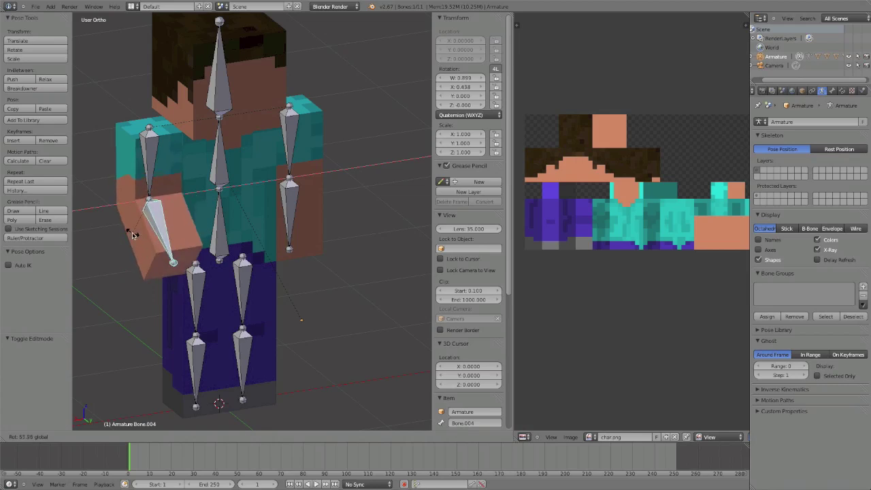
{"action": "right_click", "coordinate": [152, 244]}
Try rotating forearm bone Bone.006 about the X axis to test that elbow's bend.
{"action": "right_click", "coordinate": [288, 197]}
{"action": "key", "text": "r"}
{"action": "key", "text": "x"}
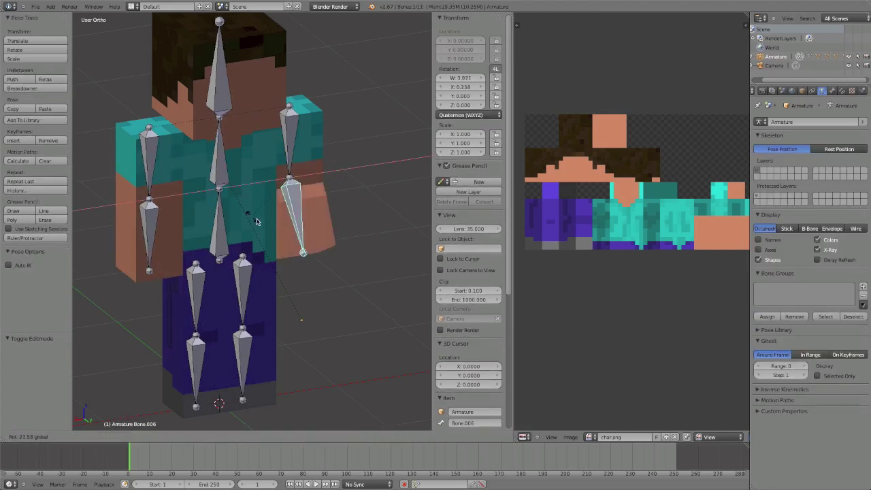
{"action": "right_click", "coordinate": [250, 215]}
{"action": "key", "text": "KP_1"}
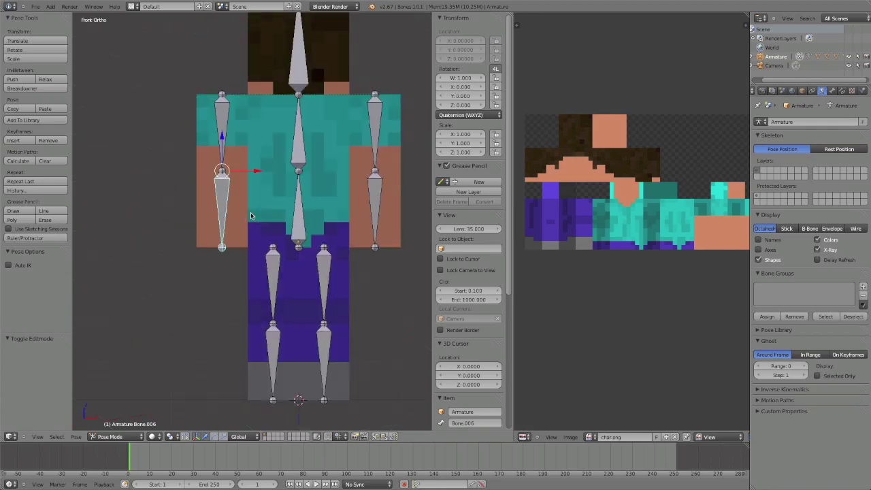
{"action": "middle_click_drag", "start_coordinate": [259, 184], "coordinate": [36, 263], "text": "shift"}
{"action": "scroll", "coordinate": [212, 255], "scroll_direction": "down", "scroll_amount": 3}
{"action": "scroll", "coordinate": [214, 257], "scroll_direction": "up", "scroll_amount": 1}
{"action": "scroll", "coordinate": [216, 258], "scroll_direction": "down", "scroll_amount": 1}
{"action": "scroll", "coordinate": [216, 259], "scroll_direction": "up", "scroll_amount": 2}
{"action": "scroll", "coordinate": [216, 258], "scroll_direction": "down", "scroll_amount": 1}
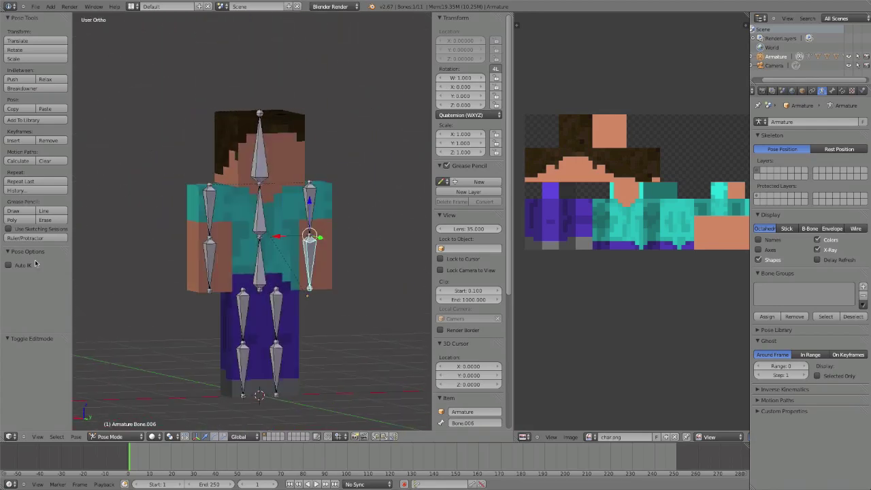
Examine the rigged character from the side, front and back orthographic views to check which way it faces.
{"action": "middle_click_drag", "start_coordinate": [254, 268], "coordinate": [232, 269]}
{"action": "key", "text": "KP_3"}
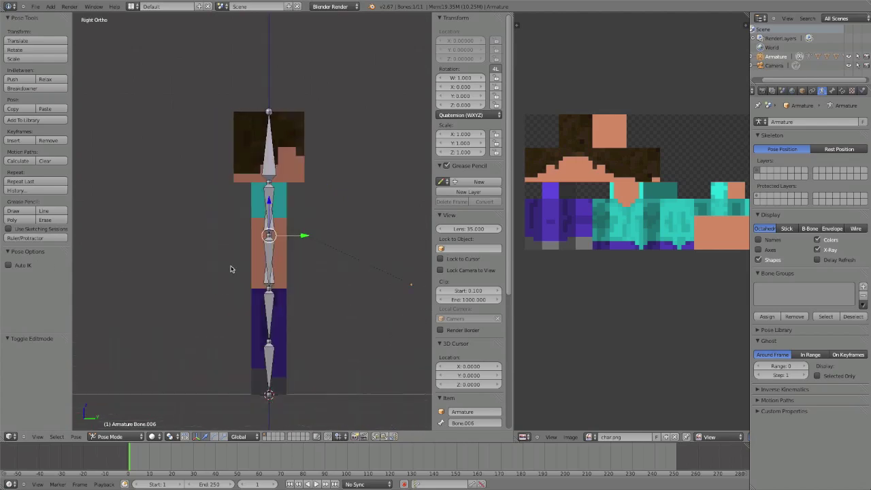
{"action": "key", "text": "ctrl+KP_1"}
{"action": "key", "text": "ctrl+KP_3"}
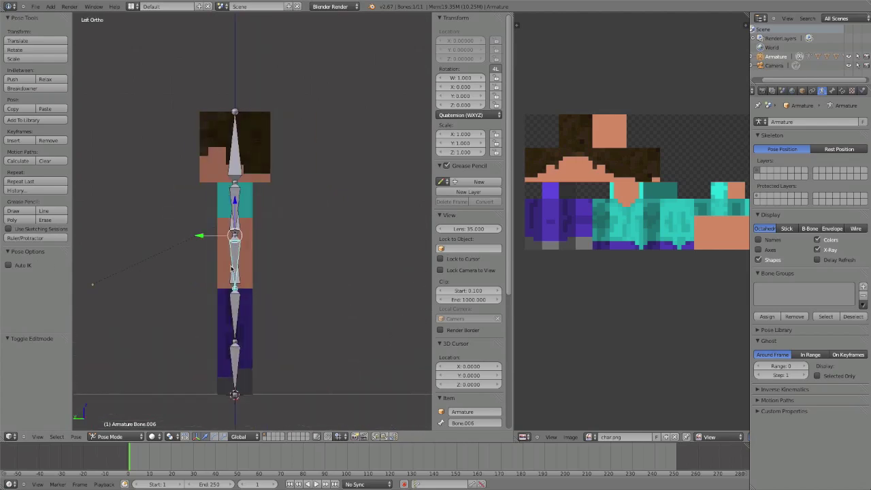
{"action": "key", "text": "KP_1"}
{"action": "key", "text": "ctrl+KP_3"}
{"action": "key", "text": "ctrl+KP_1"}
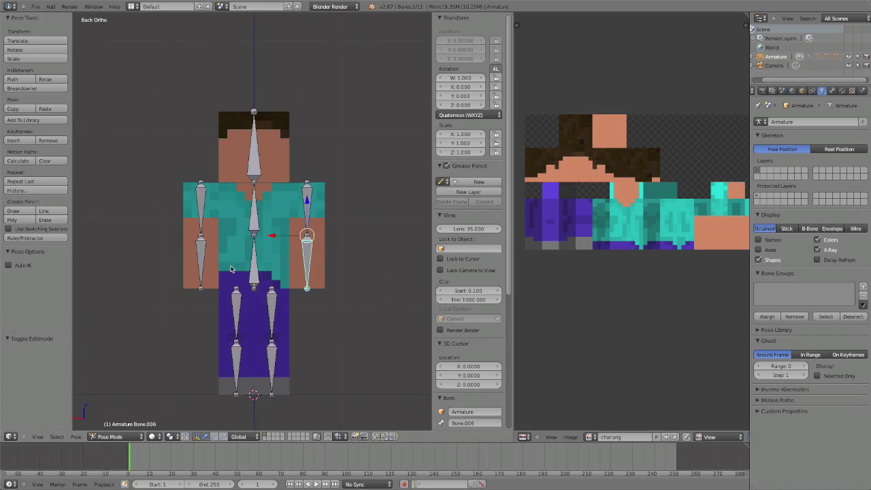
{"action": "key", "text": "ctrl+KP_7"}
{"action": "key", "text": "KP_3"}
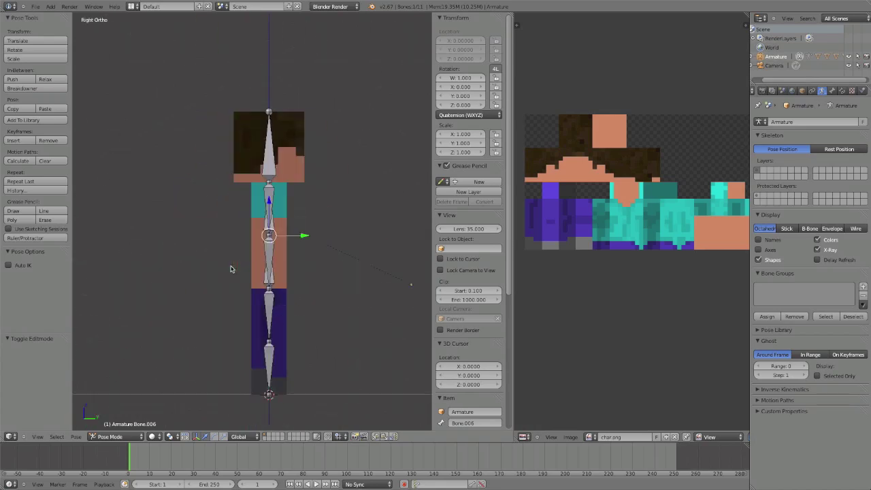
{"action": "middle_click_drag", "start_coordinate": [313, 179], "coordinate": [258, 232]}
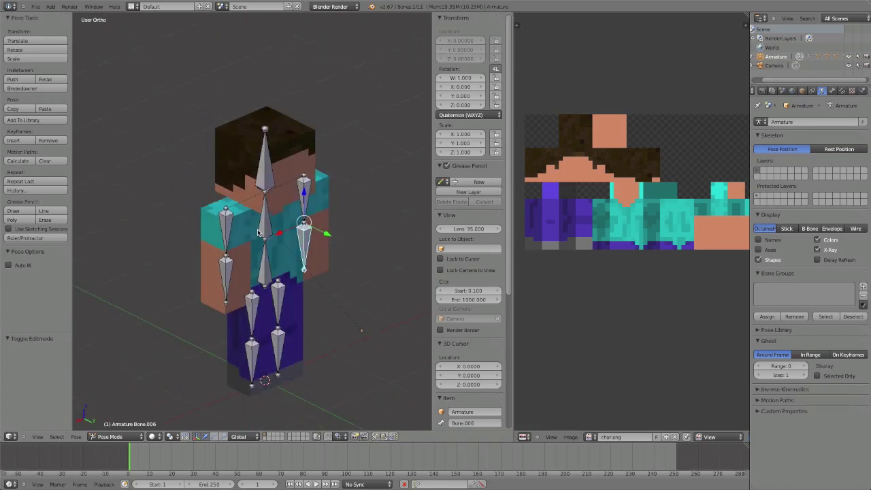
{"action": "key", "text": "ctrl+KP_3"}
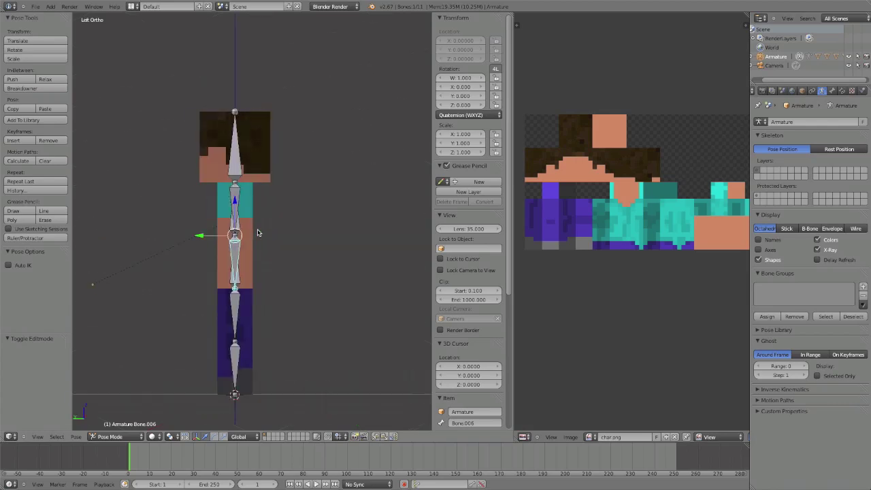
{"action": "key", "text": "KP_1"}
{"action": "key", "text": "ctrl+KP_3"}
{"action": "key", "text": "ctrl+KP_1"}
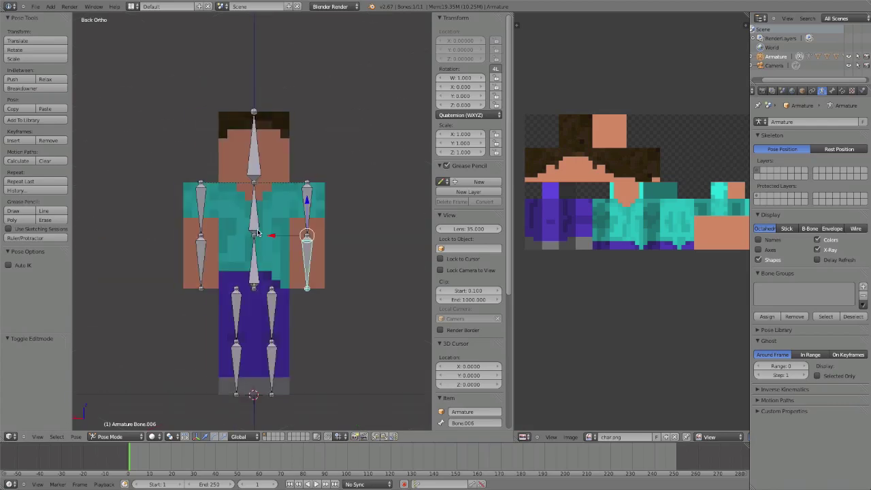
{"action": "middle_click_drag", "start_coordinate": [244, 254], "coordinate": [264, 243]}
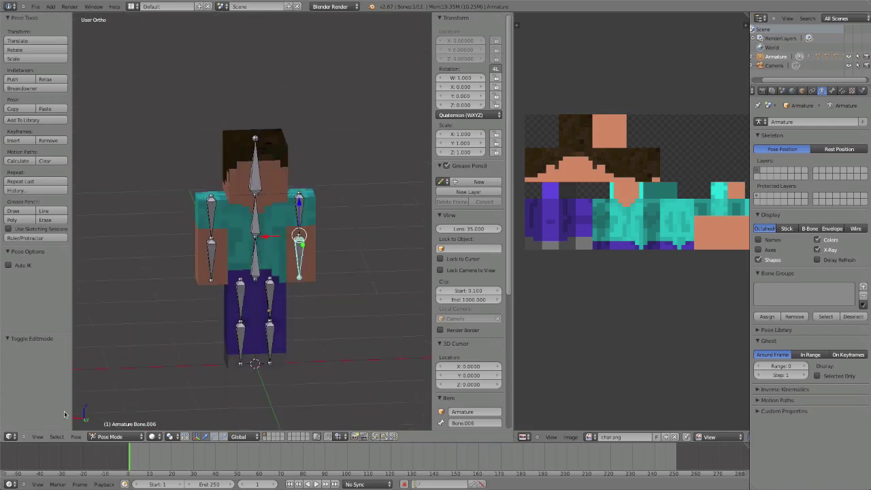
Switch the 3D view to perspective and merge the image editor area into it.
{"action": "left_click", "coordinate": [38, 436]}
{"action": "scroll", "coordinate": [241, 213], "scroll_direction": "up", "scroll_amount": 2}
{"action": "scroll", "coordinate": [251, 207], "scroll_direction": "up", "scroll_amount": 2}
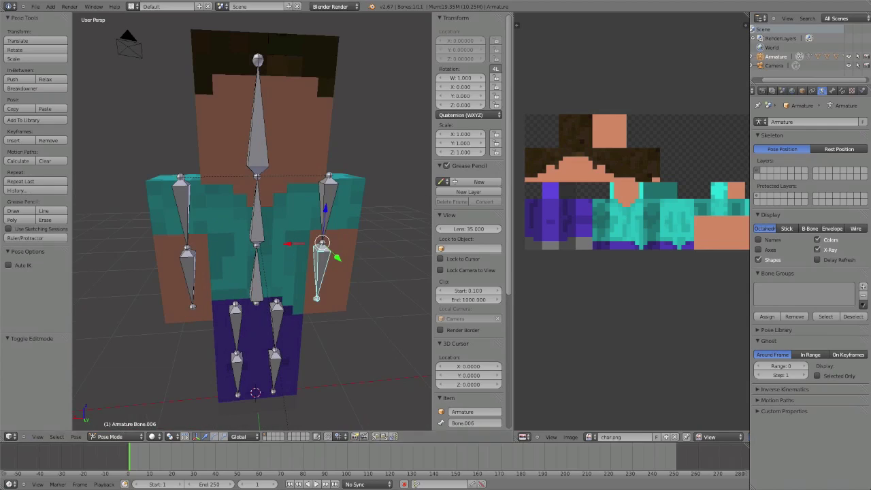
{"action": "left_click_drag", "start_coordinate": [512, 14], "coordinate": [522, 30]}
{"action": "key", "text": "KP_5"}
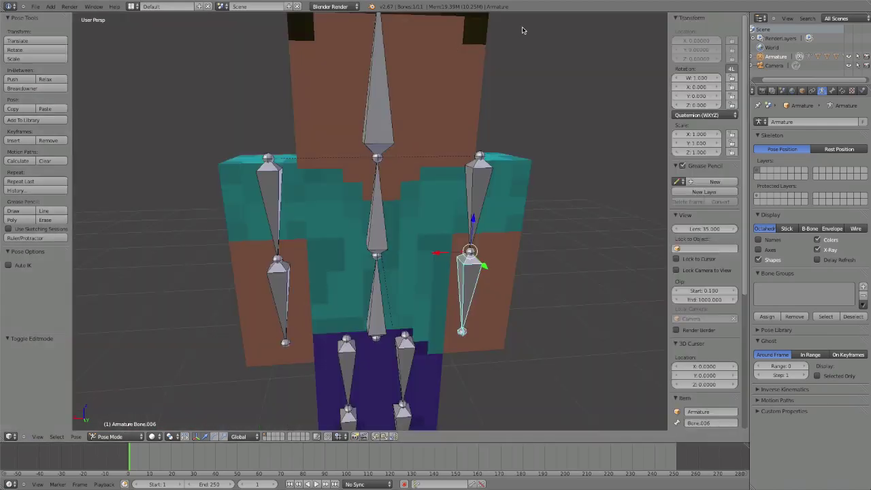
Check the arm meshes in Edit Mode and select the Left Arm object.
{"action": "right_click", "coordinate": [251, 221]}
{"action": "key", "text": "Tab"}
{"action": "middle_click_drag", "start_coordinate": [250, 219], "coordinate": [342, 217]}
{"action": "key", "text": "Tab"}
{"action": "right_click", "coordinate": [430, 232]}
{"action": "key", "text": "Tab"}
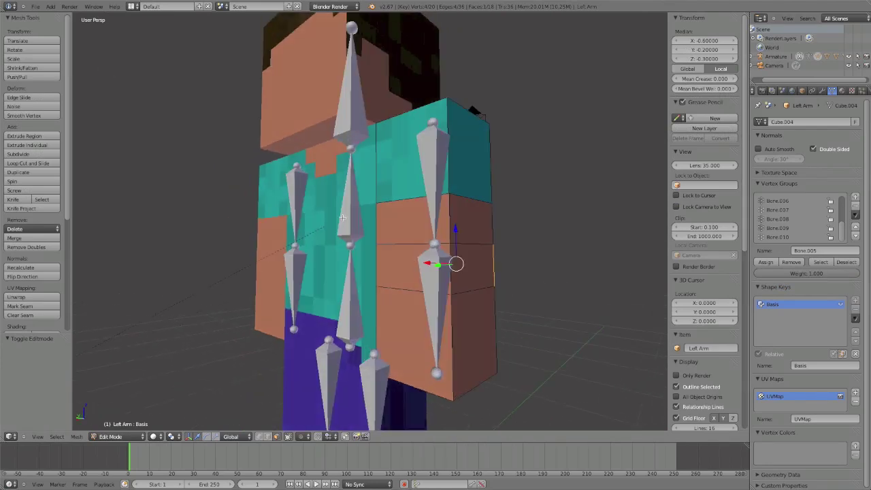
{"action": "key", "text": "Tab"}
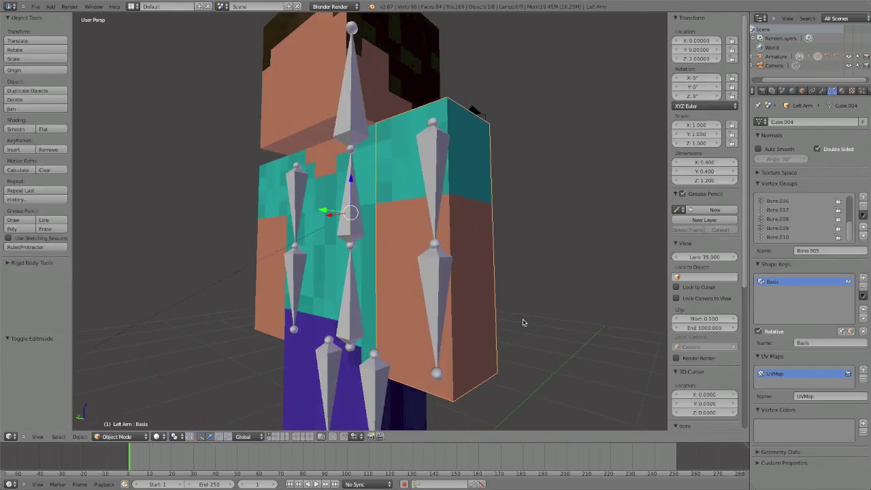
Open the Left Arm mesh for editing and select the front horizontal edge at elbow height.
{"action": "middle_click_drag", "start_coordinate": [512, 276], "coordinate": [442, 349]}
{"action": "key", "text": "KP_1"}
{"action": "key", "text": "Tab"}
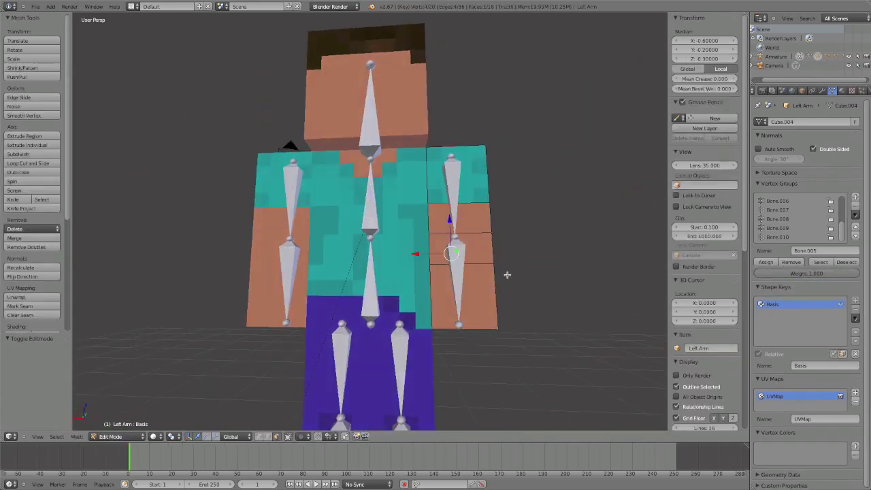
{"action": "middle_click_drag", "start_coordinate": [506, 274], "coordinate": [469, 257]}
{"action": "middle_click_drag", "start_coordinate": [433, 340], "coordinate": [372, 364]}
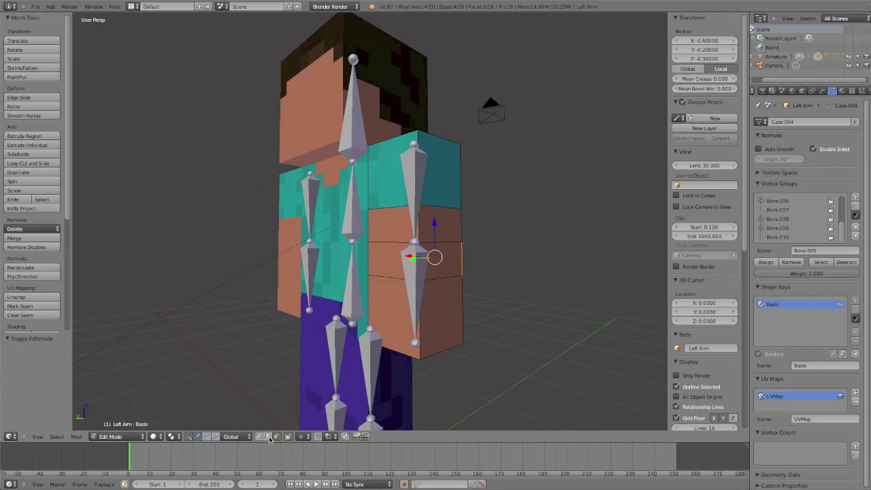
{"action": "right_click", "coordinate": [397, 277]}
{"action": "middle_click_drag", "start_coordinate": [397, 277], "coordinate": [345, 284]}
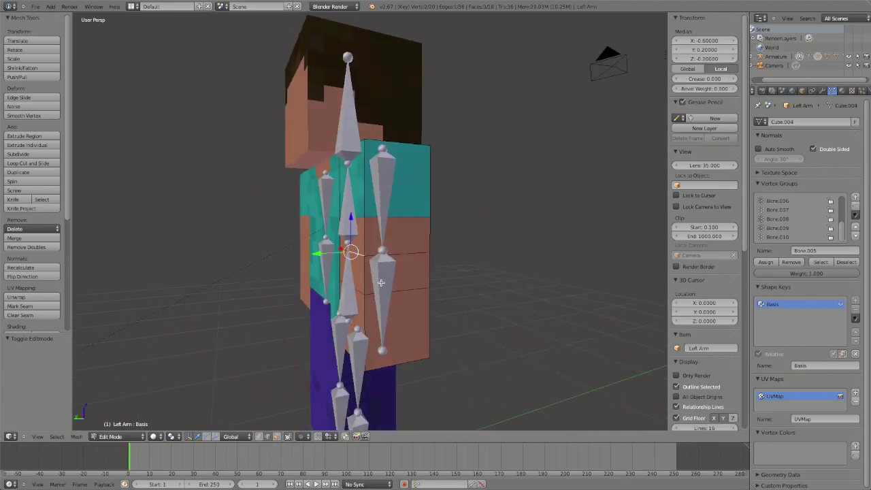
Try moving the front elbow edge straight down along Z in the Basis shape.
{"action": "key", "text": "KP_3"}
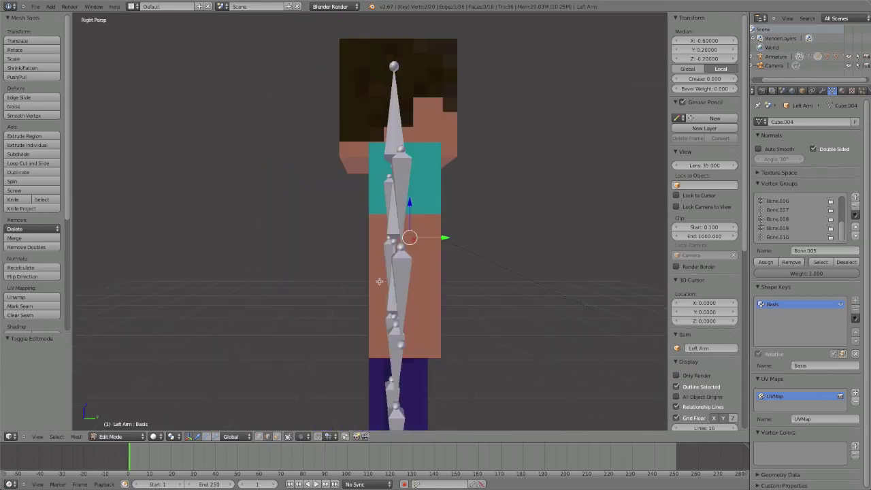
{"action": "key", "text": "KP_5"}
{"action": "key", "text": "ctrl+KP_3"}
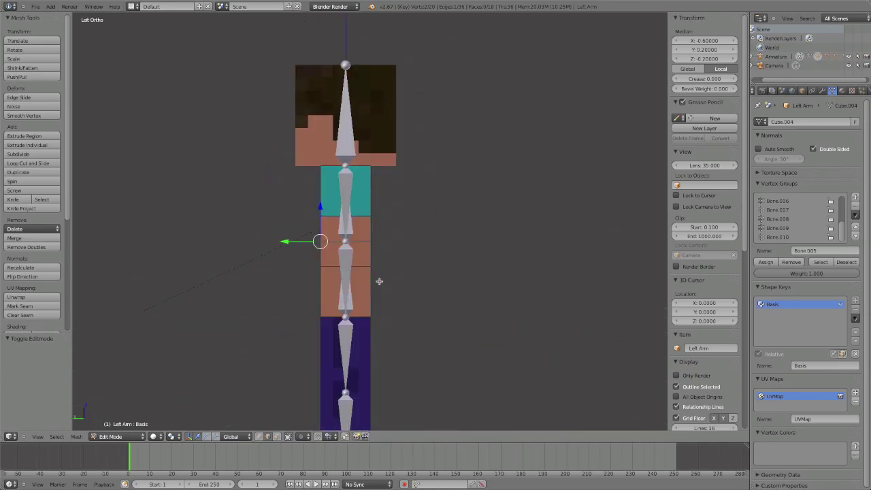
{"action": "scroll", "coordinate": [379, 281], "scroll_direction": "up", "scroll_amount": 10}
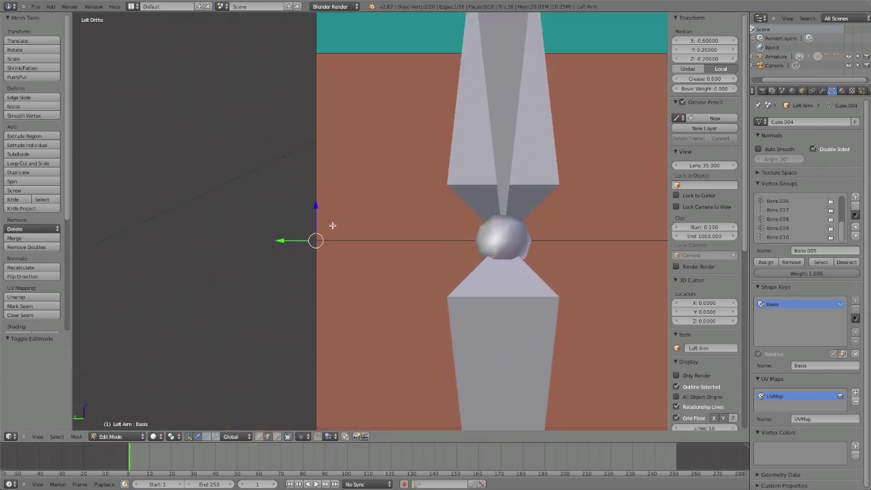
{"action": "scroll", "coordinate": [332, 225], "scroll_direction": "down", "scroll_amount": 4}
{"action": "left_click_drag", "start_coordinate": [345, 217], "coordinate": [349, 305]}
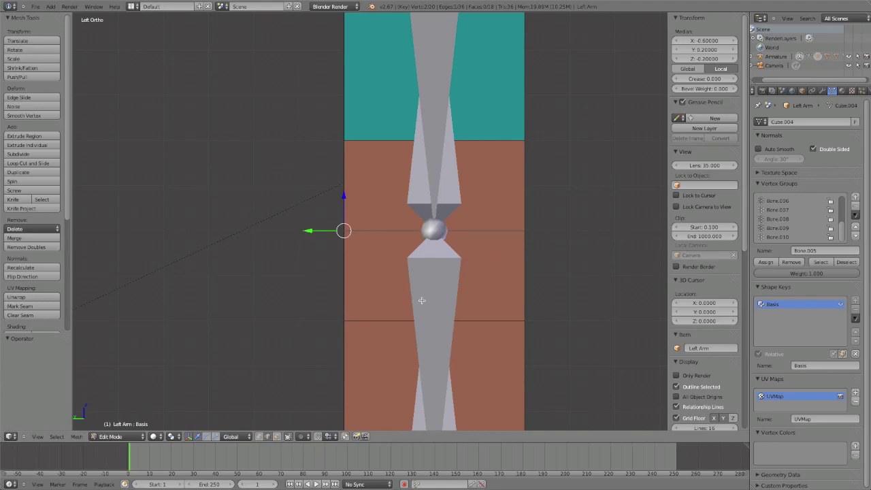
Add a second shape key to Left Arm and lower the front elbow edge in it by 0.2 along Z.
{"action": "key", "text": "Tab"}
{"action": "left_click", "coordinate": [863, 279]}
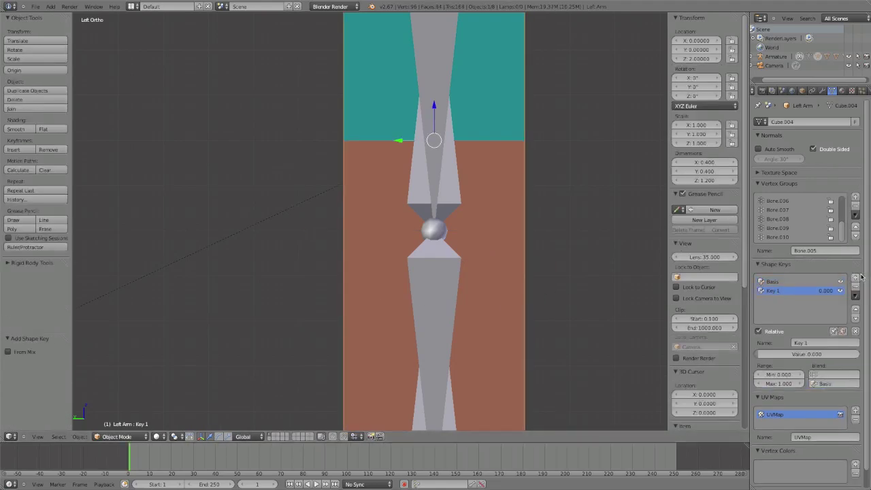
{"action": "key", "text": "Tab"}
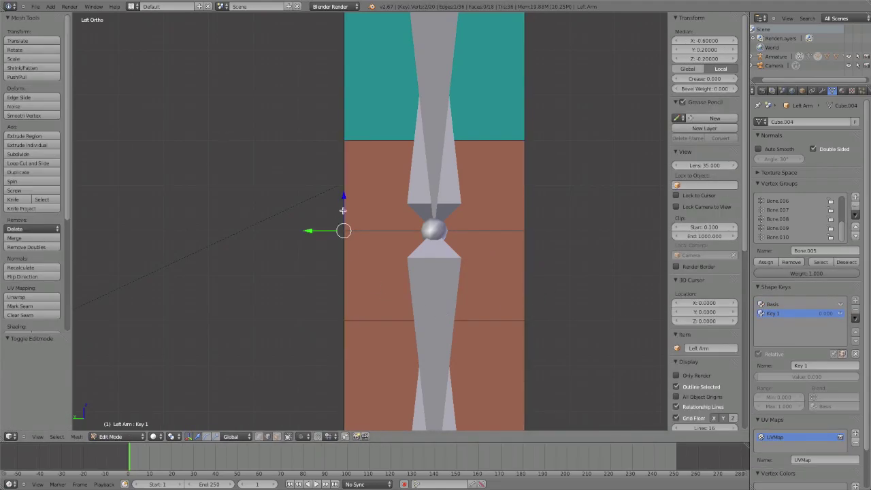
{"action": "left_click_drag", "start_coordinate": [343, 210], "coordinate": [340, 302]}
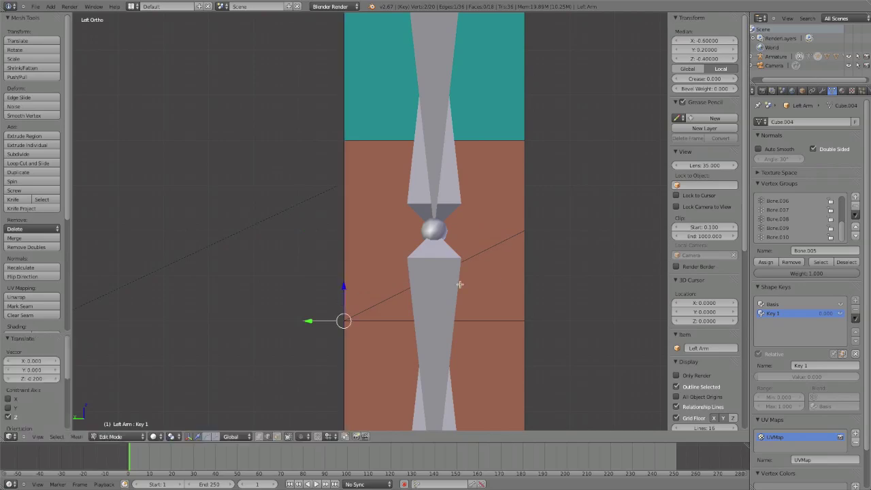
Select the rear elbow edge of Left Arm and raise it by 0.2 along Z in the new shape key.
{"action": "middle_click_drag", "start_coordinate": [500, 280], "coordinate": [481, 284]}
{"action": "right_click", "coordinate": [442, 251]}
{"action": "key", "text": "ctrl+KP_3"}
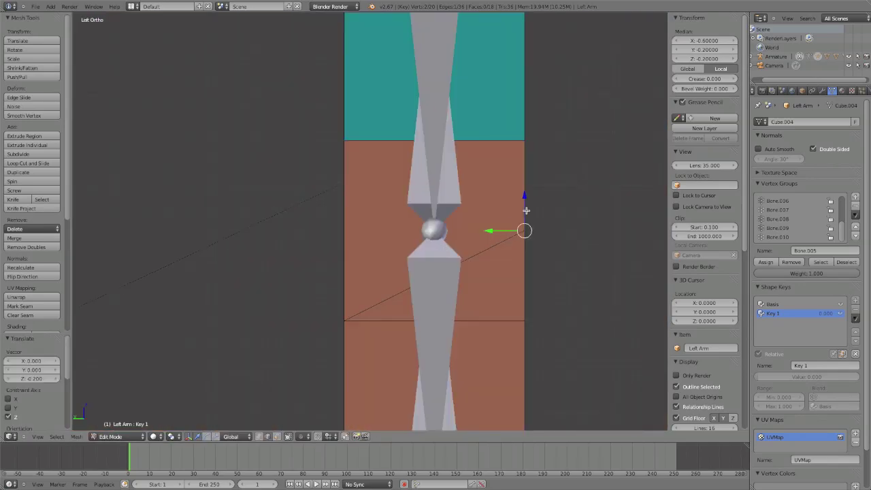
{"action": "left_click_drag", "start_coordinate": [526, 210], "coordinate": [526, 122]}
{"action": "middle_click_drag", "start_coordinate": [524, 229], "coordinate": [540, 236]}
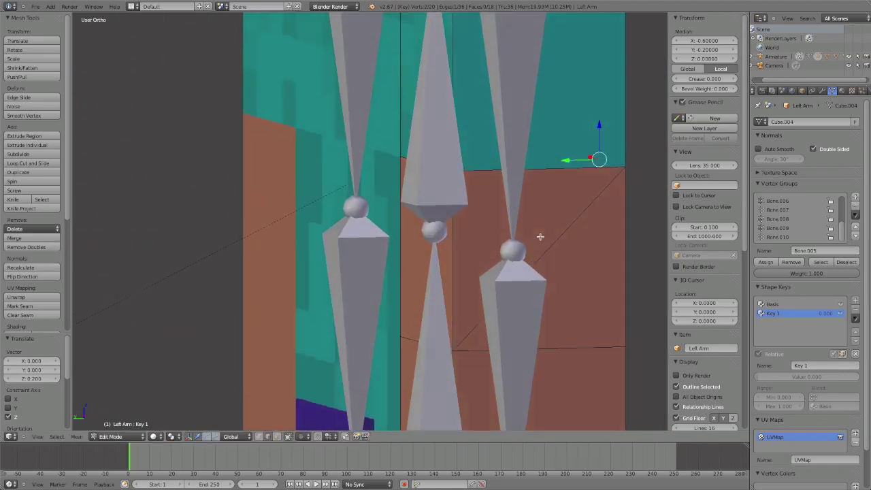
Leave mesh editing and rename the new shape key to sharp.
{"action": "key", "text": "Tab"}
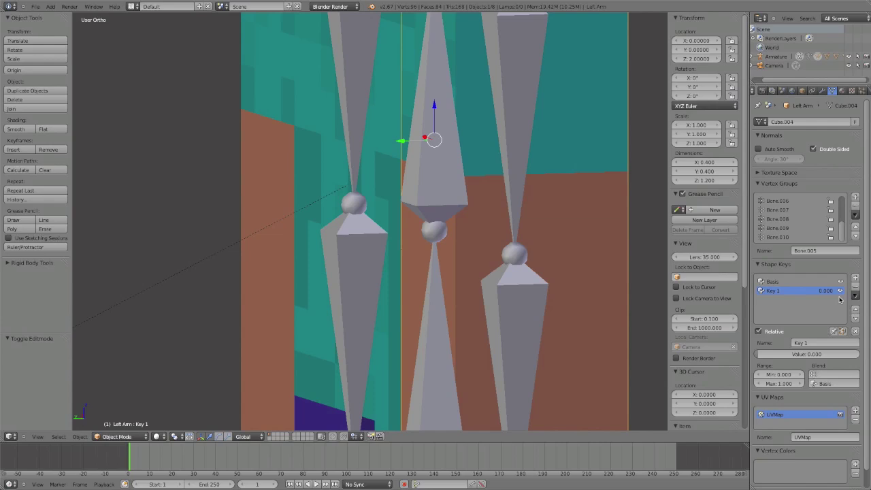
{"action": "left_click", "coordinate": [804, 342]}
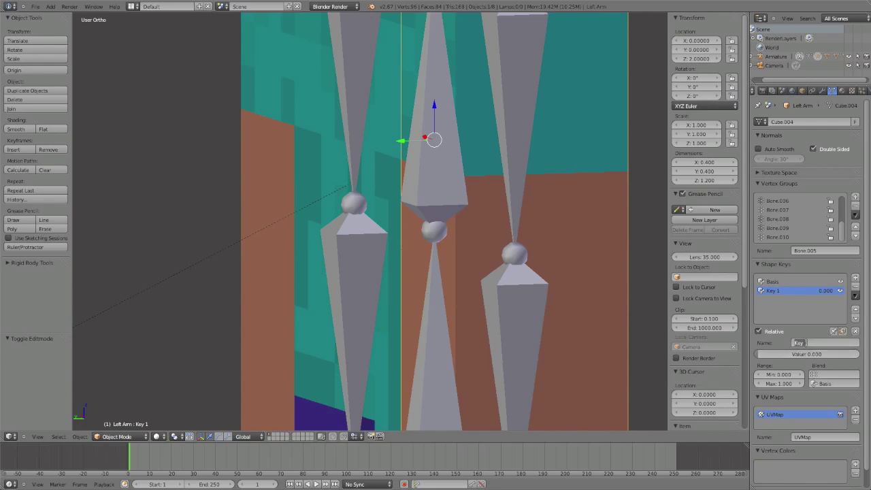
{"action": "type", "text": "sharp"}
{"action": "key", "text": "Return"}
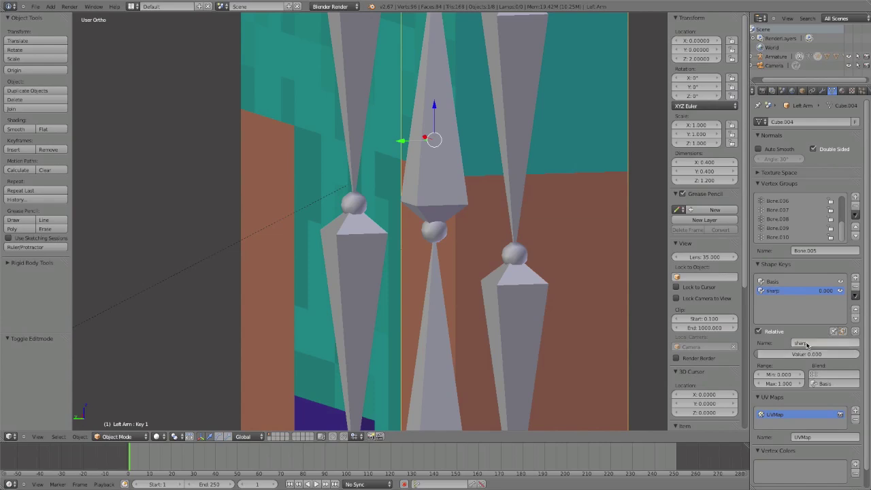
Select forearm bone Bone.006 and rotate it 90° about the global X axis.
{"action": "scroll", "coordinate": [490, 241], "scroll_direction": "down", "scroll_amount": 5}
{"action": "key", "text": "KP_5"}
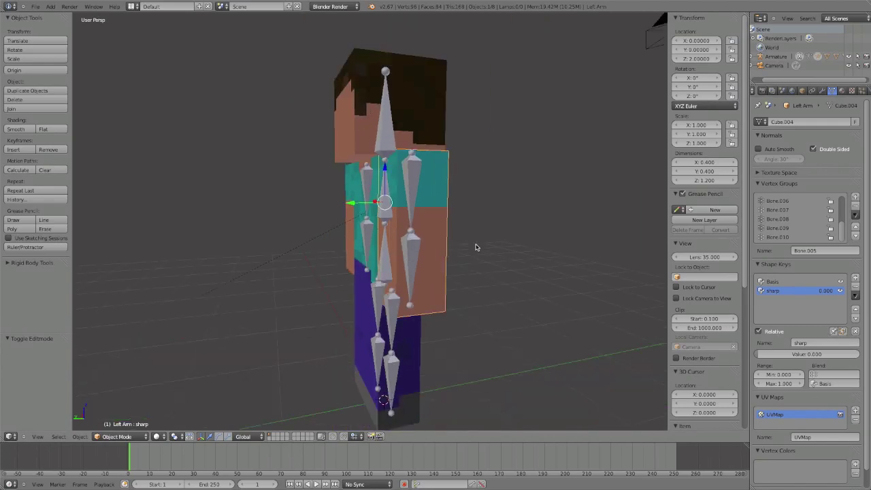
{"action": "right_click", "coordinate": [414, 266]}
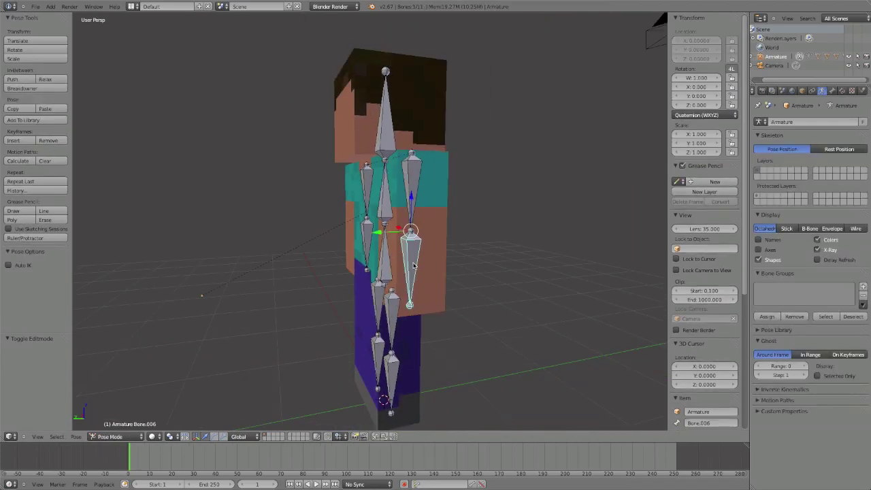
{"action": "key", "text": "r"}
{"action": "key", "text": "x"}
{"action": "key", "text": "9"}
{"action": "key", "text": "0"}
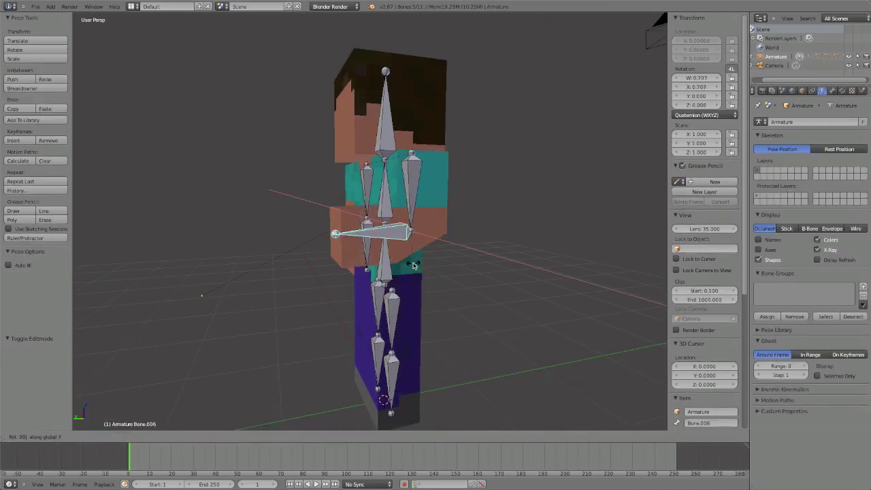
{"action": "key", "text": "Return"}
Select Left Arm and try the sharp shape key at value 1.000 on the bent elbow.
{"action": "scroll", "coordinate": [419, 241], "scroll_direction": "up", "scroll_amount": 4}
{"action": "middle_click_drag", "start_coordinate": [418, 239], "coordinate": [394, 245]}
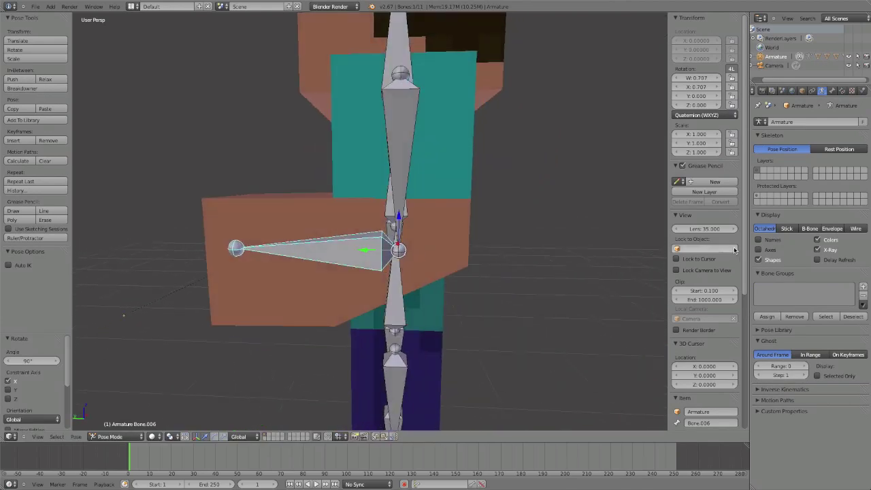
{"action": "right_click", "coordinate": [337, 193]}
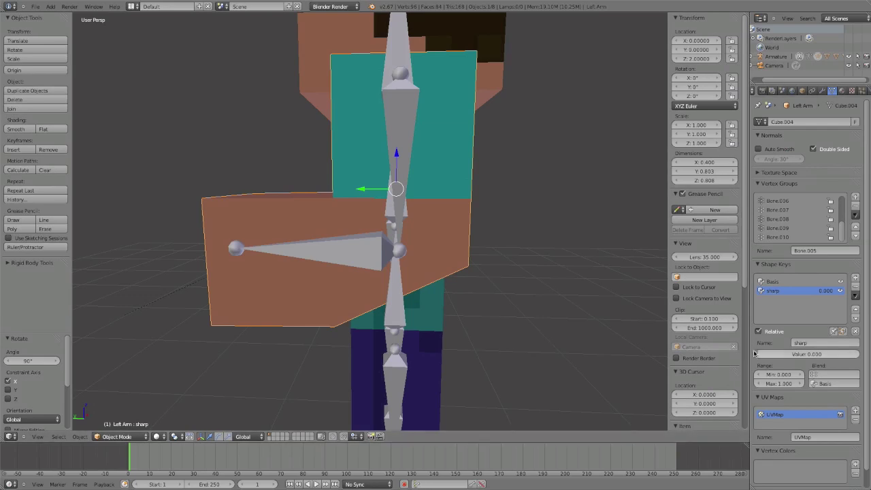
{"action": "left_click_drag", "start_coordinate": [793, 352], "coordinate": [814, 365]}
{"action": "key", "text": "Tab"}
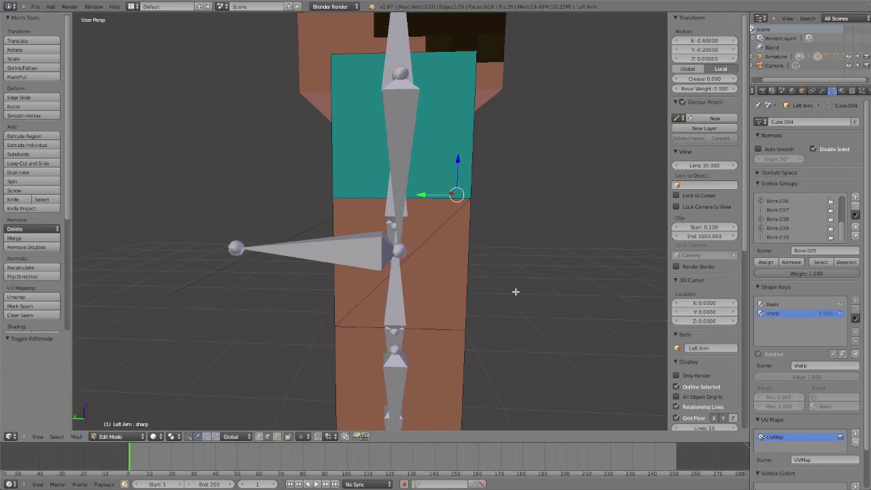
{"action": "key", "text": "Tab"}
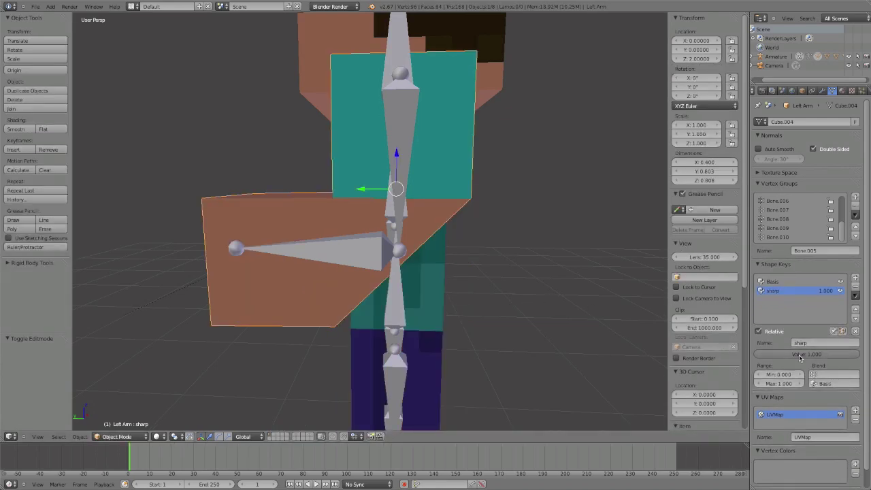
Reset the sharp shape key's value to 0.000 and open the Left Arm mesh for editing.
{"action": "left_click_drag", "start_coordinate": [809, 355], "coordinate": [667, 338]}
{"action": "key", "text": "Tab"}
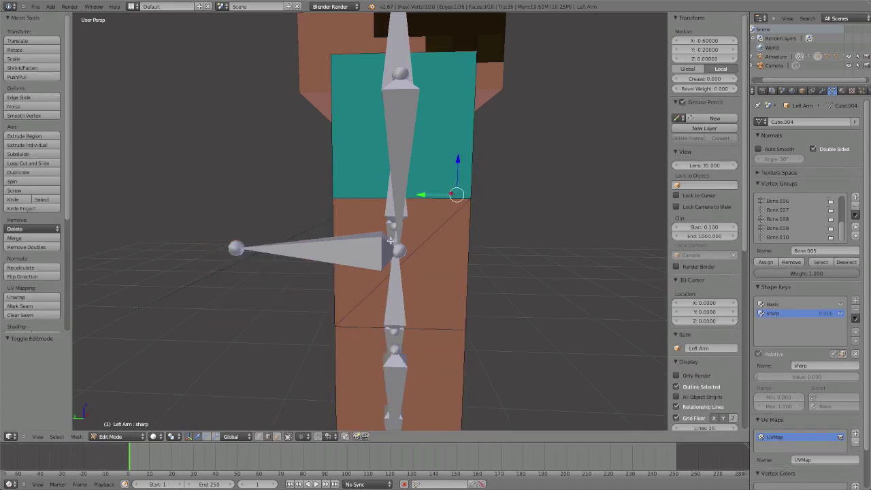
{"action": "middle_click_drag", "start_coordinate": [390, 240], "coordinate": [451, 236]}
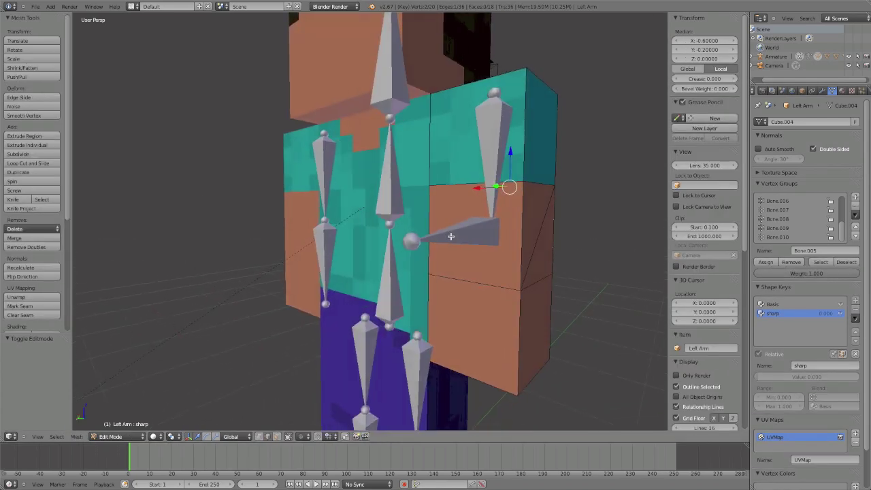
{"action": "key", "text": "KP_1"}
{"action": "key", "text": "KP_3"}
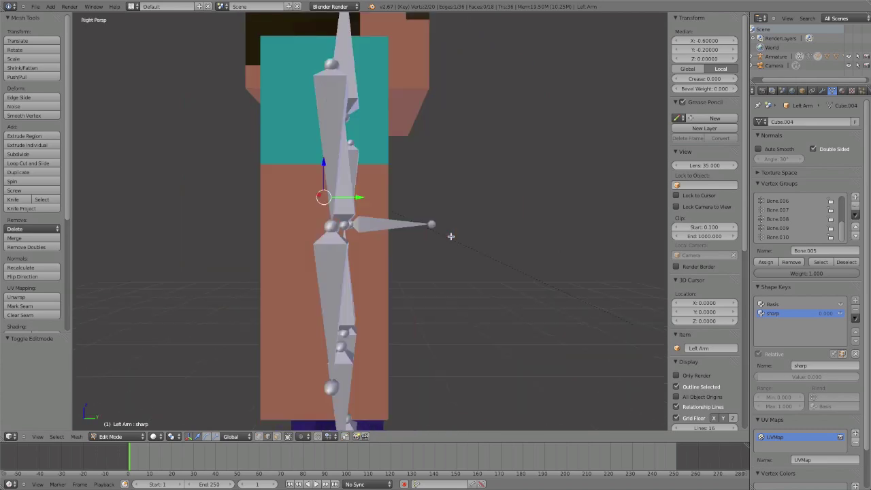
{"action": "key", "text": "ctrl+KP_3"}
{"action": "key", "text": "KP_5"}
{"action": "scroll", "coordinate": [521, 181], "scroll_direction": "up", "scroll_amount": 3}
{"action": "middle_click_drag", "start_coordinate": [521, 181], "coordinate": [459, 183]}
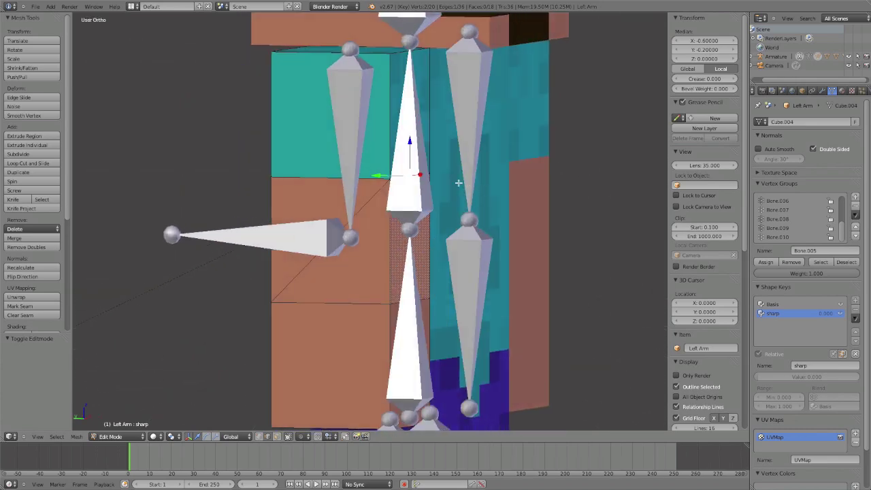
{"action": "left_click_drag", "start_coordinate": [410, 162], "coordinate": [407, 246]}
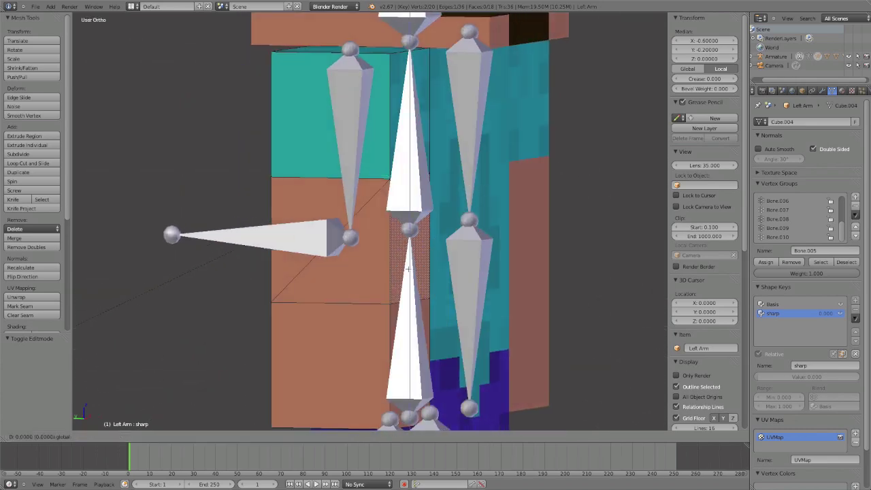
{"action": "left_click", "coordinate": [408, 269], "text": "ctrl"}
{"action": "key", "text": "ctrl+z"}
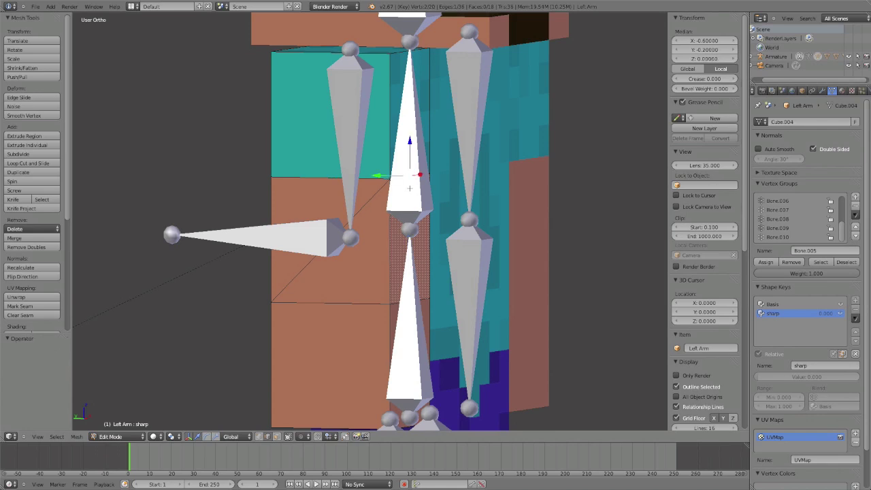
Lower the selected rear elbow vertex of the sharp shape key 0.4 along the global Z axis.
{"action": "middle_click_drag", "start_coordinate": [409, 189], "coordinate": [419, 187]}
{"action": "key", "text": "ctrl+KP_3"}
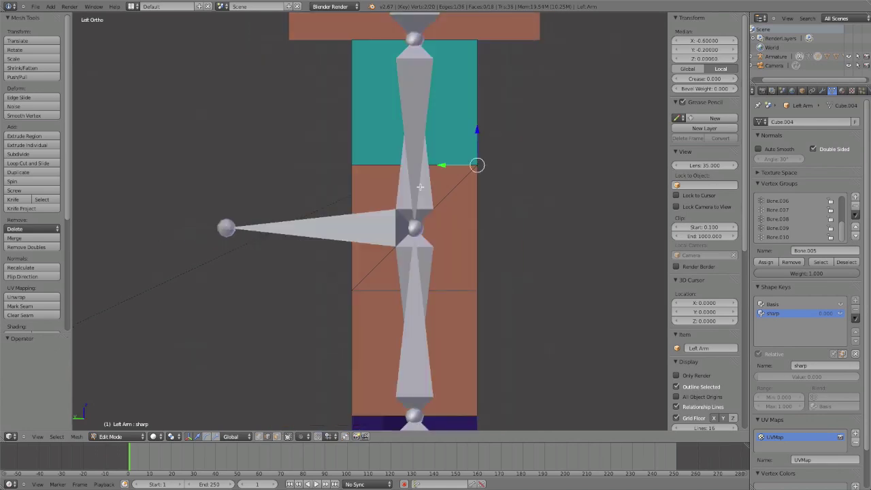
{"action": "left_click_drag", "start_coordinate": [476, 150], "coordinate": [483, 275]}
{"action": "middle_click_drag", "start_coordinate": [445, 290], "coordinate": [432, 290]}
{"action": "right_click", "coordinate": [361, 289]}
{"action": "left_click_drag", "start_coordinate": [362, 278], "coordinate": [361, 277]}
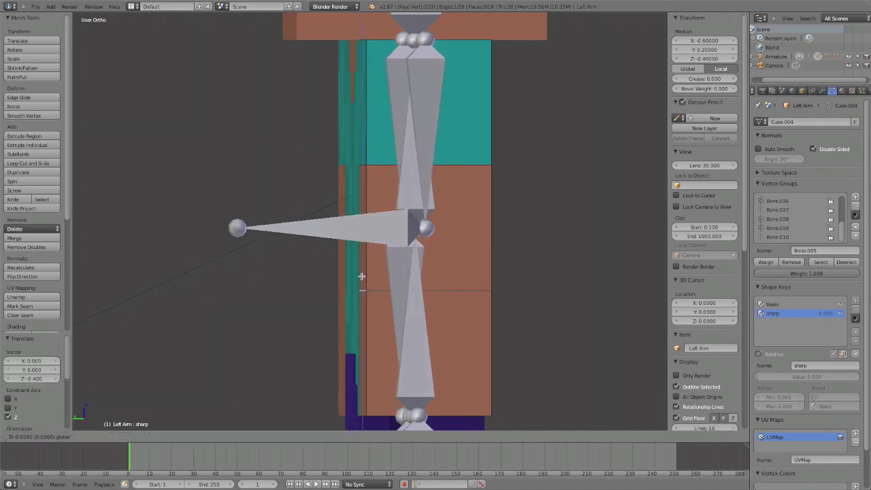
{"action": "right_click", "coordinate": [363, 307]}
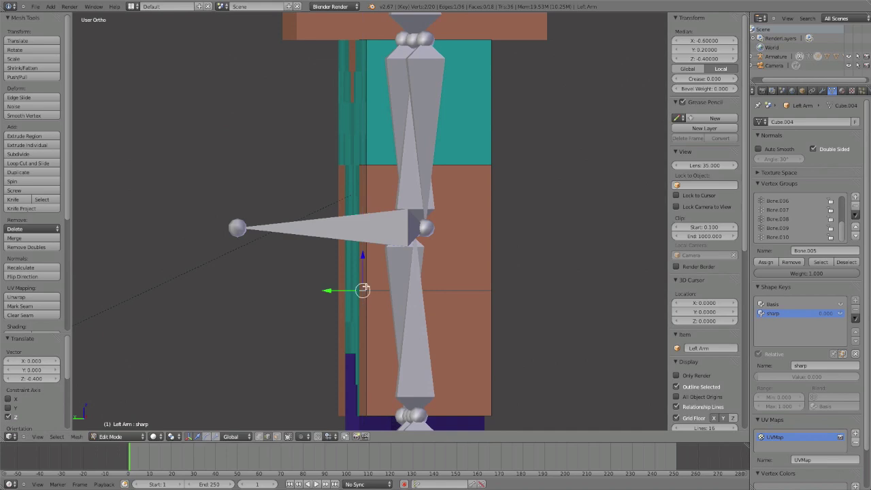
{"action": "key", "text": "g"}
{"action": "right_click", "coordinate": [351, 289]}
{"action": "right_click", "coordinate": [364, 286]}
{"action": "key", "text": "z"}
{"action": "right_click", "coordinate": [364, 288]}
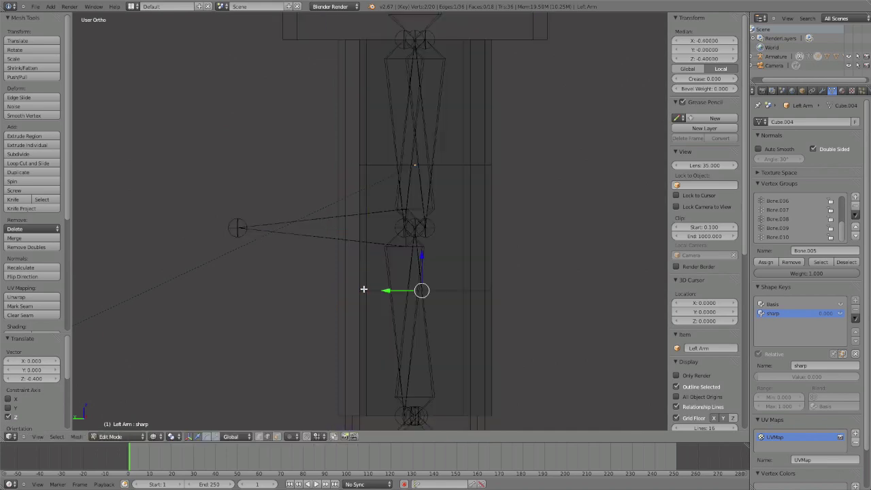
{"action": "middle_click_drag", "start_coordinate": [364, 289], "coordinate": [372, 291]}
{"action": "key", "text": "z"}
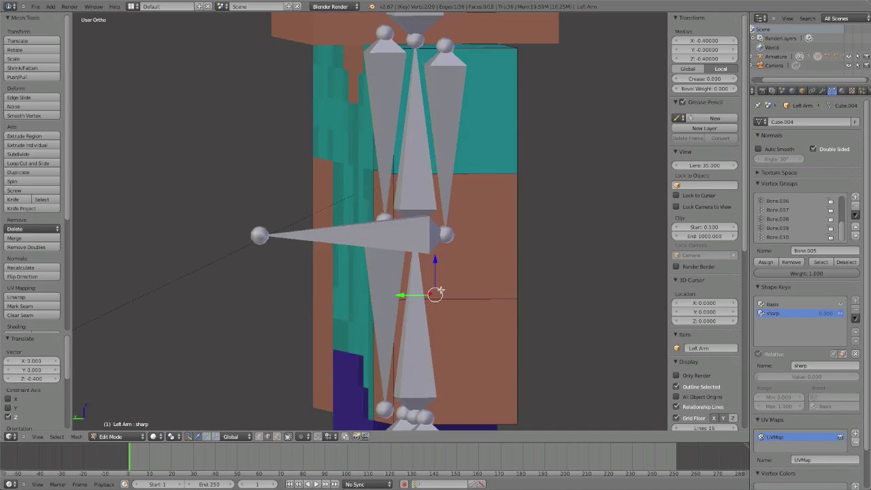
{"action": "key", "text": "g"}
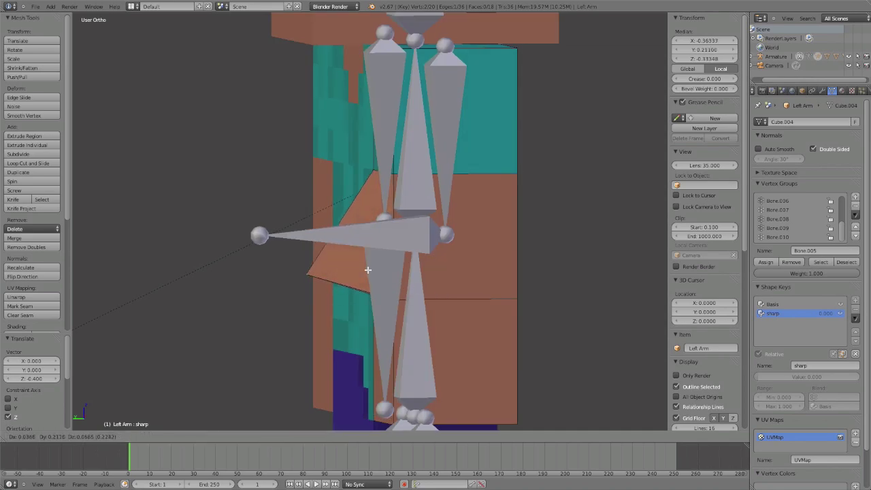
{"action": "right_click", "coordinate": [368, 271]}
Select the outer front vertex of the lower elbow loop and raise it along Z to the upper loop's height.
{"action": "middle_click_drag", "start_coordinate": [387, 278], "coordinate": [433, 293]}
{"action": "key", "text": "x"}
{"action": "key", "text": "z"}
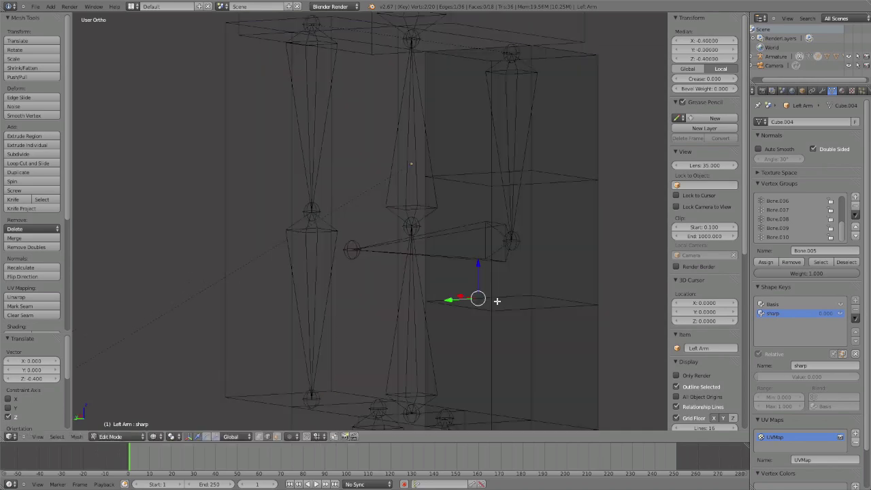
{"action": "key", "text": "z"}
{"action": "key", "text": "g"}
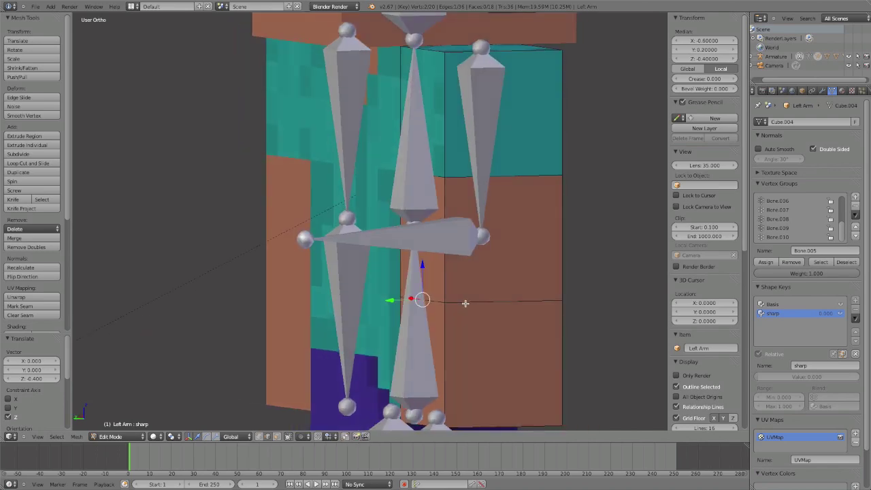
{"action": "key", "text": "Escape"}
{"action": "key", "text": "ctrl+KP_3"}
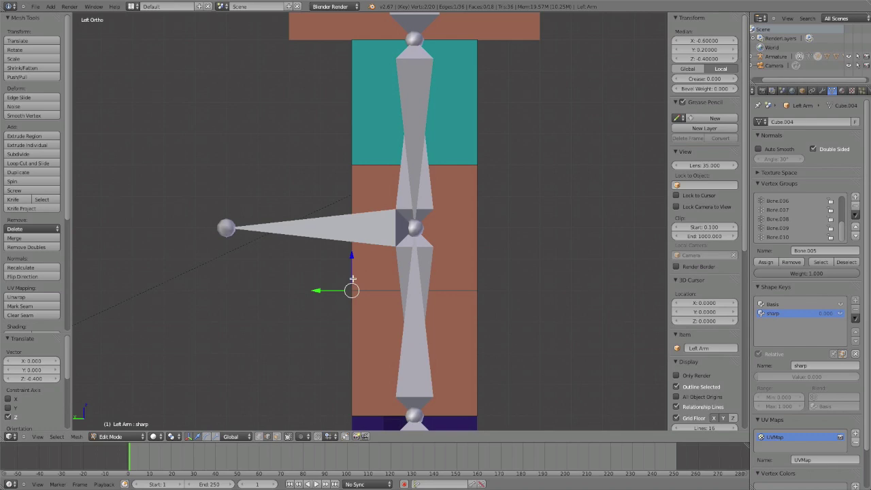
{"action": "left_click_drag", "start_coordinate": [353, 278], "coordinate": [358, 154]}
Leave mesh editing and set the sharp shape key's value to 1.000.
{"action": "key", "text": "Tab"}
{"action": "middle_click_drag", "start_coordinate": [335, 191], "coordinate": [348, 194]}
{"action": "left_click_drag", "start_coordinate": [766, 357], "coordinate": [859, 356]}
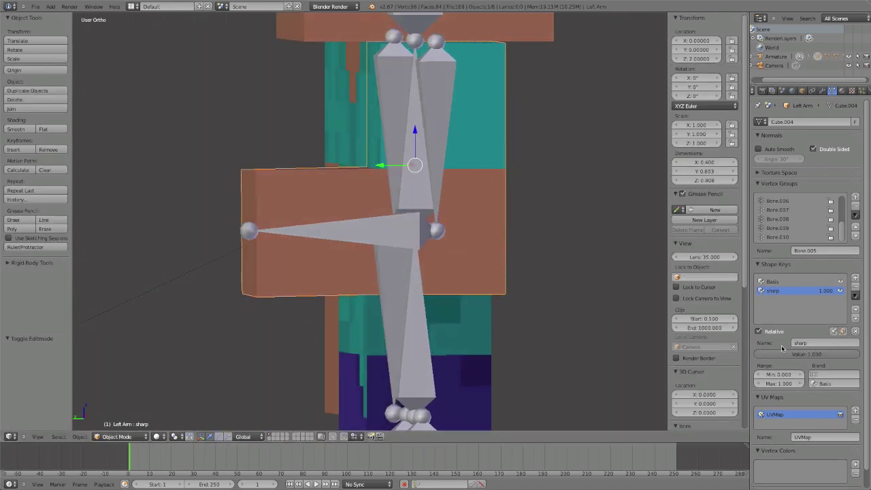
Select forearm bone Bone.006 and try rotating it about the global X axis with the sharp shape key active.
{"action": "middle_click_drag", "start_coordinate": [441, 259], "coordinate": [502, 260]}
{"action": "right_click", "coordinate": [503, 260]}
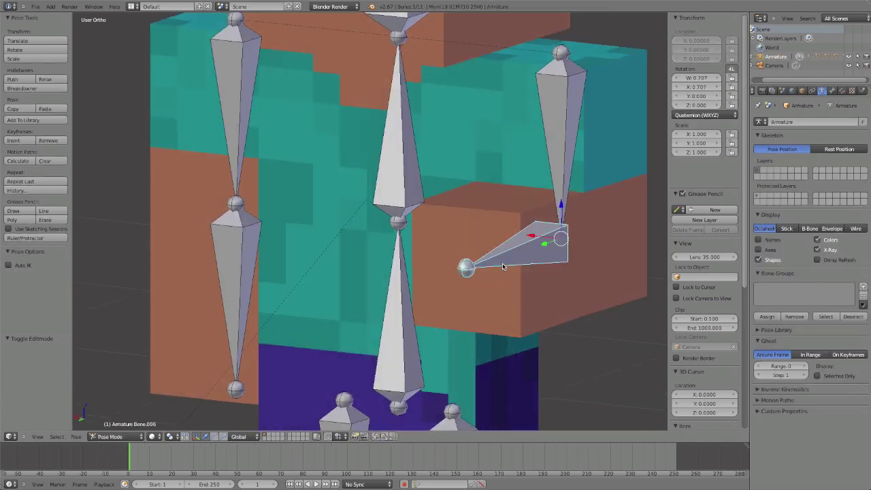
{"action": "key", "text": "r"}
{"action": "key", "text": "x"}
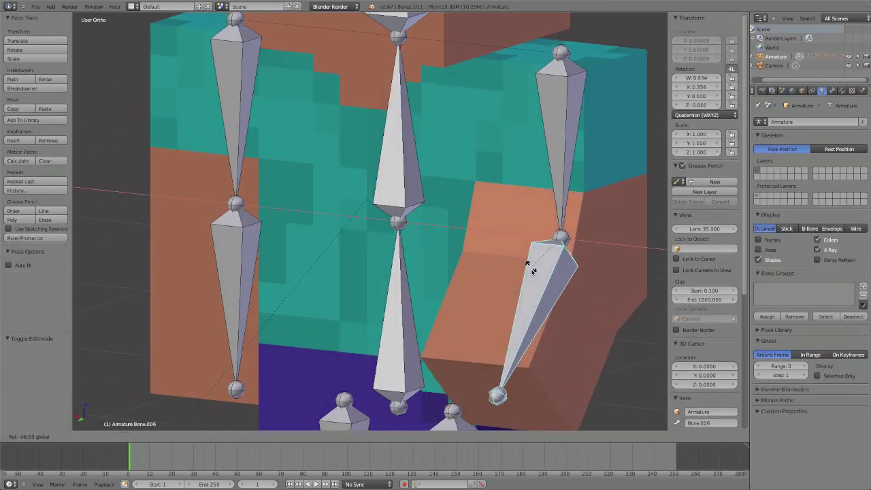
{"action": "right_click", "coordinate": [555, 303]}
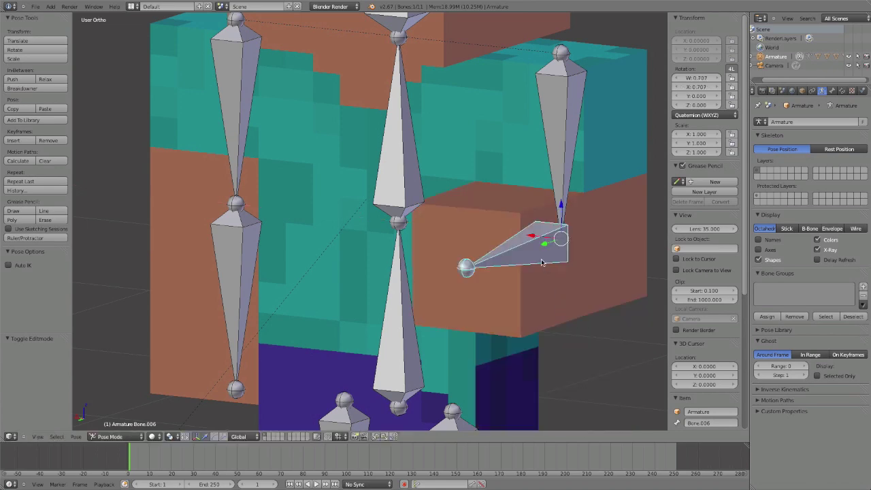
Clear Bone.006's pose rotation, select Left Arm and reset the sharp shape key's value to 0.000.
{"action": "key", "text": "alt+r"}
{"action": "middle_click_drag", "start_coordinate": [542, 263], "coordinate": [495, 265]}
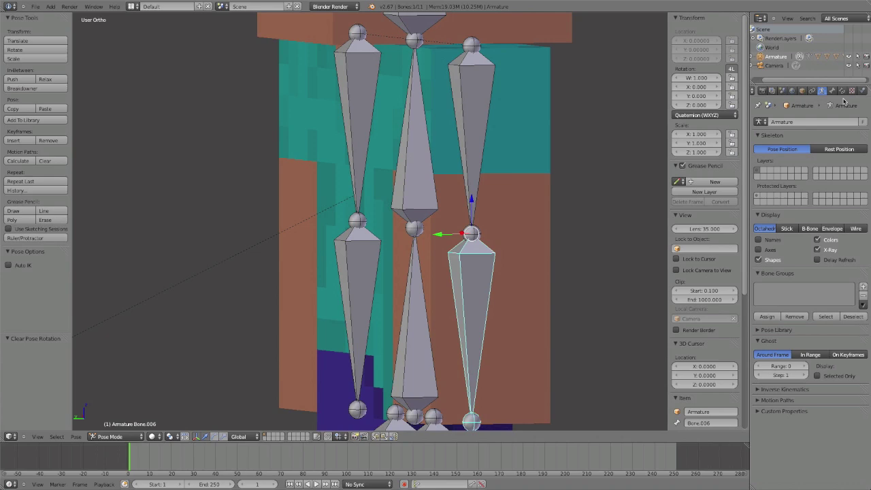
{"action": "right_click", "coordinate": [554, 252]}
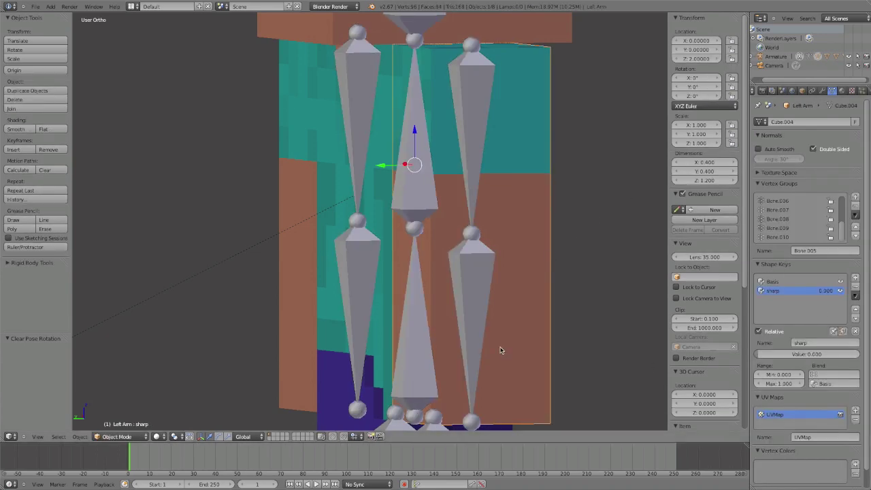
{"action": "middle_click_drag", "start_coordinate": [298, 292], "coordinate": [327, 287]}
Select Bone.006 and try bending the forearm about the global X axis with the sharp shape key at zero.
{"action": "right_click", "coordinate": [530, 269]}
{"action": "middle_click_drag", "start_coordinate": [496, 229], "coordinate": [513, 235]}
{"action": "key", "text": "r"}
{"action": "key", "text": "x"}
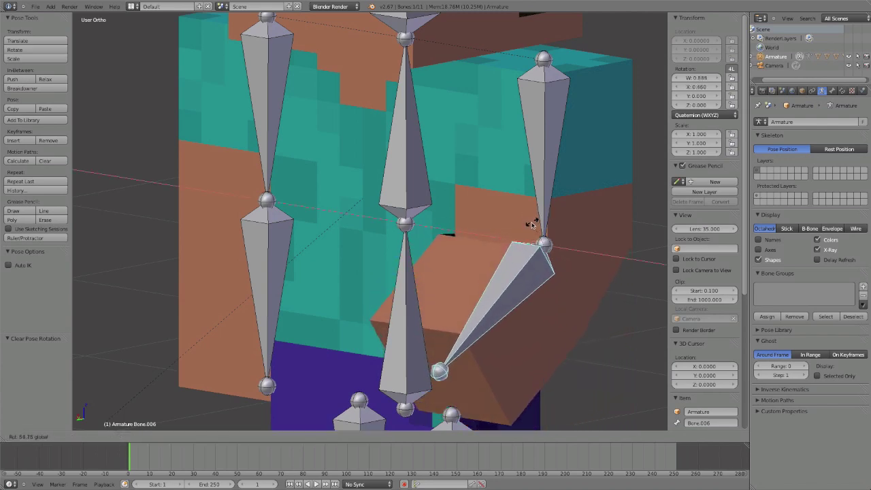
{"action": "right_click", "coordinate": [532, 221]}
Split the 3D View into two areas and turn the new one into a Graph Editor in Drivers mode.
{"action": "scroll", "coordinate": [470, 249], "scroll_direction": "down", "scroll_amount": 3}
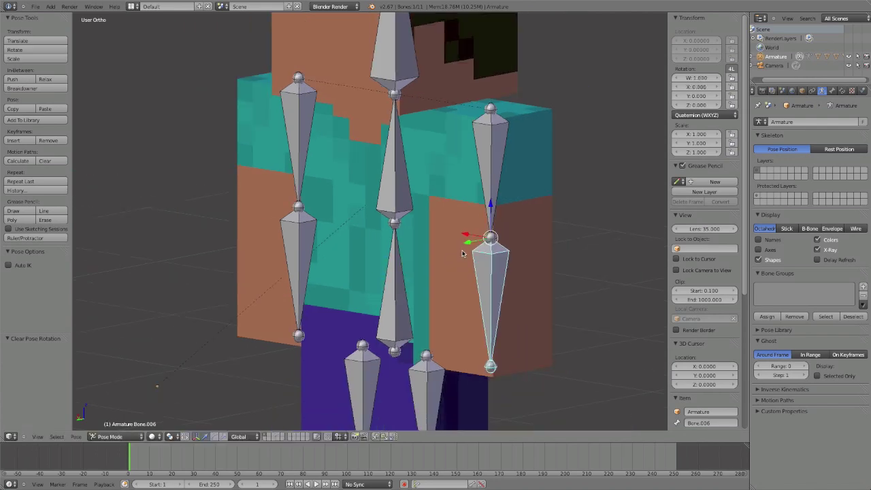
{"action": "left_click_drag", "start_coordinate": [745, 16], "coordinate": [453, 344]}
{"action": "left_click", "coordinate": [462, 435]}
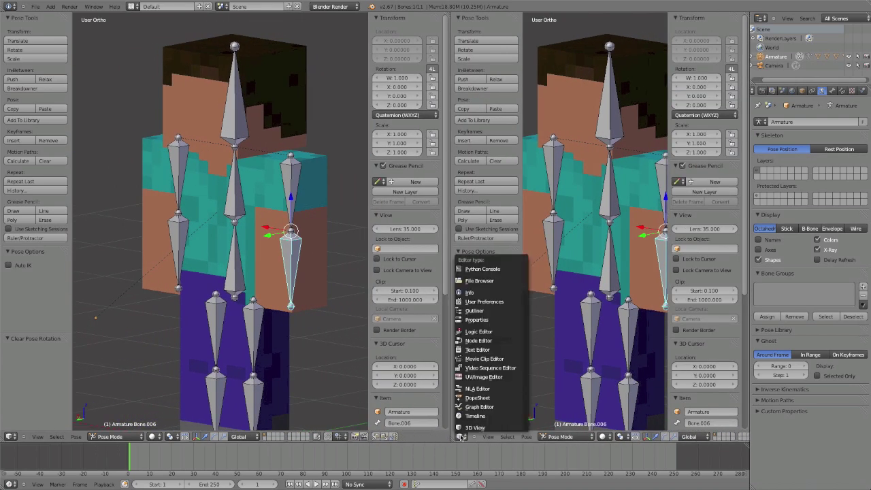
{"action": "left_click", "coordinate": [473, 408]}
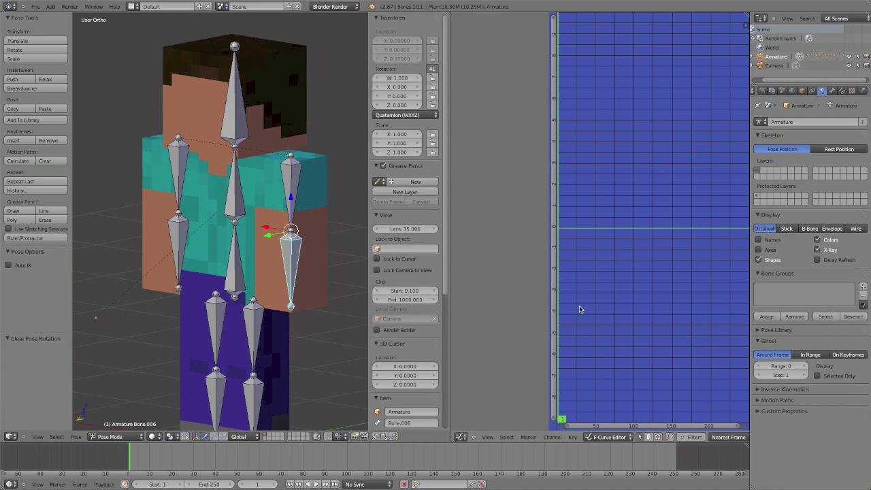
{"action": "left_click", "coordinate": [610, 437]}
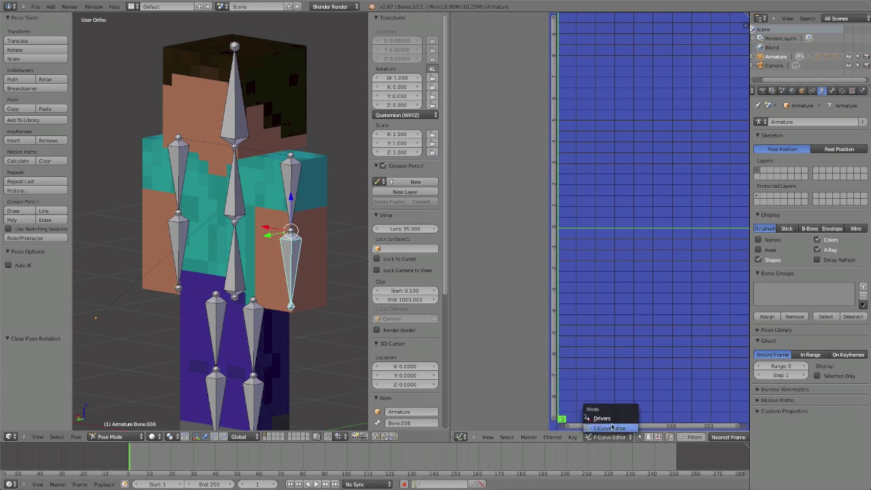
{"action": "left_click", "coordinate": [611, 418]}
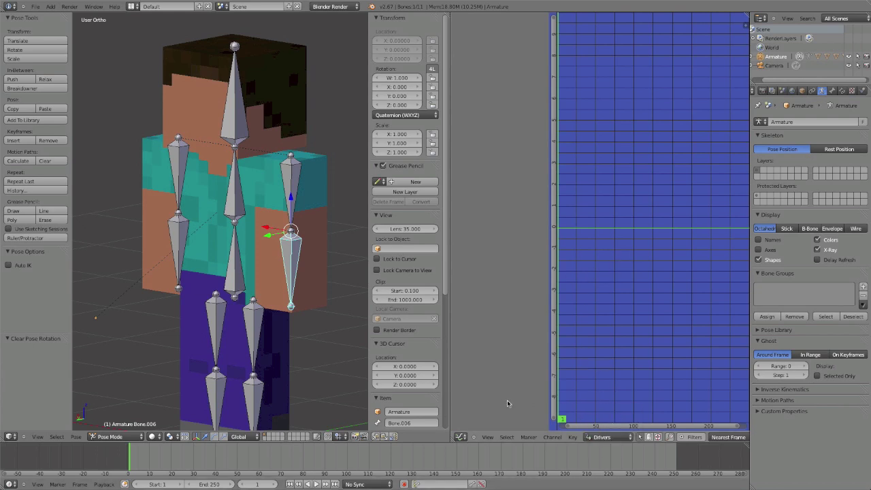
Select Left Arm and add a driver to the sharp shape key's value.
{"action": "right_click", "coordinate": [324, 275]}
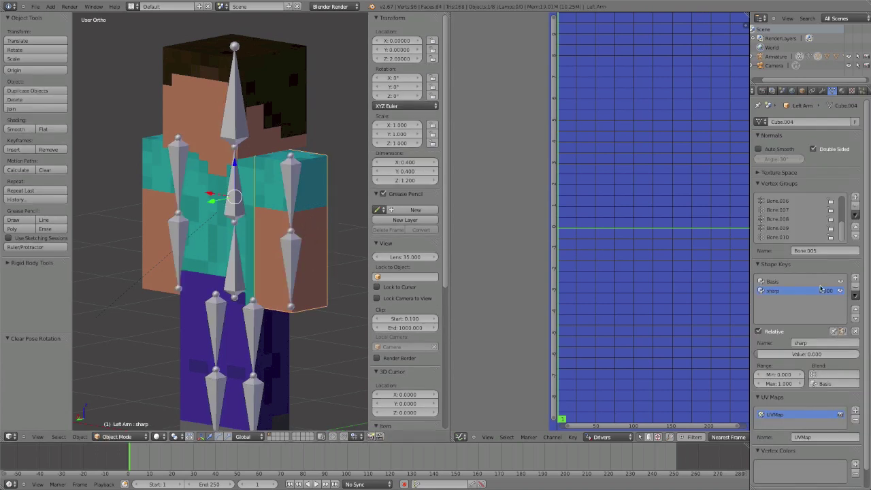
{"action": "left_click_drag", "start_coordinate": [793, 359], "coordinate": [780, 356]}
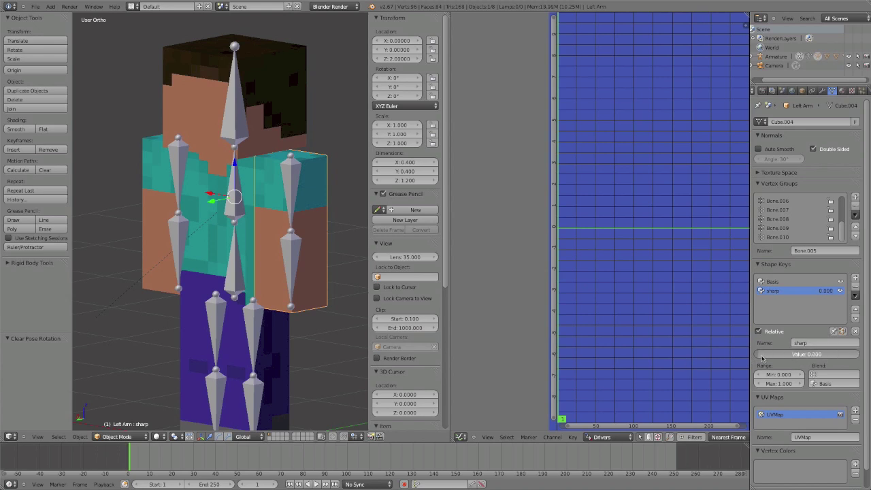
{"action": "right_click", "coordinate": [800, 362]}
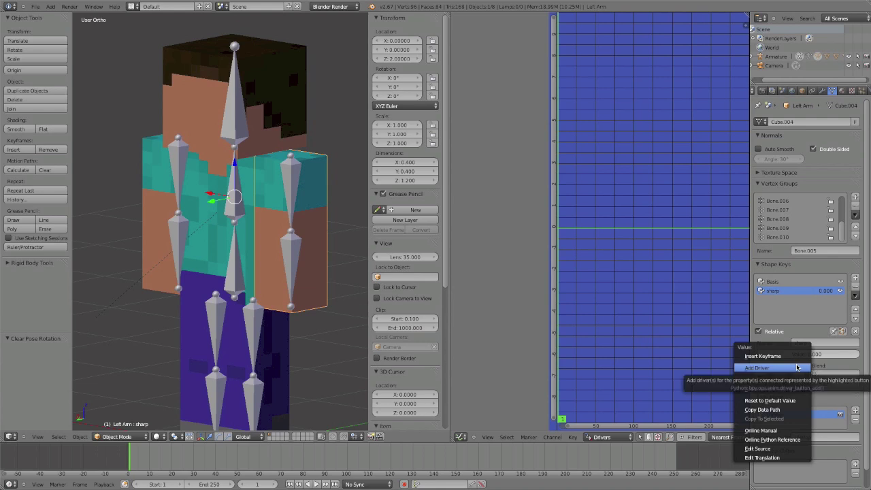
{"action": "left_click", "coordinate": [796, 367]}
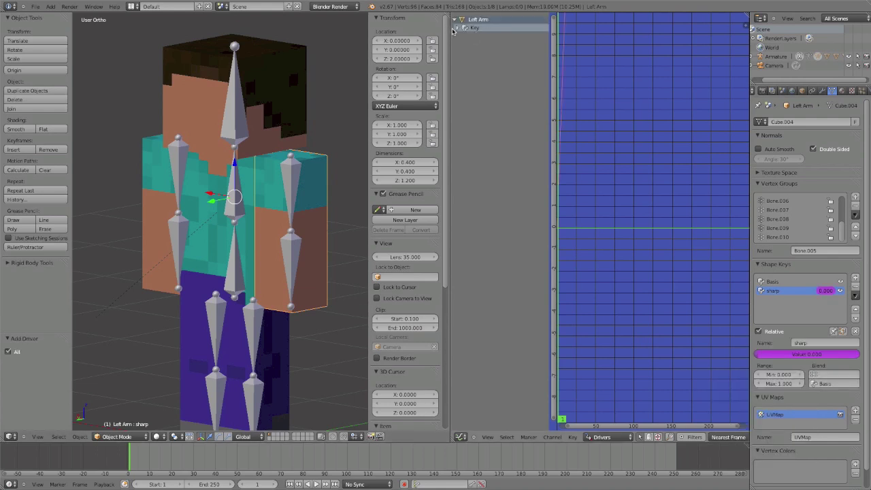
Select the Value (sharp) driver curve under Key and display its driver properties, enlarging the channel list and properties region.
{"action": "left_click", "coordinate": [457, 28]}
{"action": "left_click", "coordinate": [502, 37]}
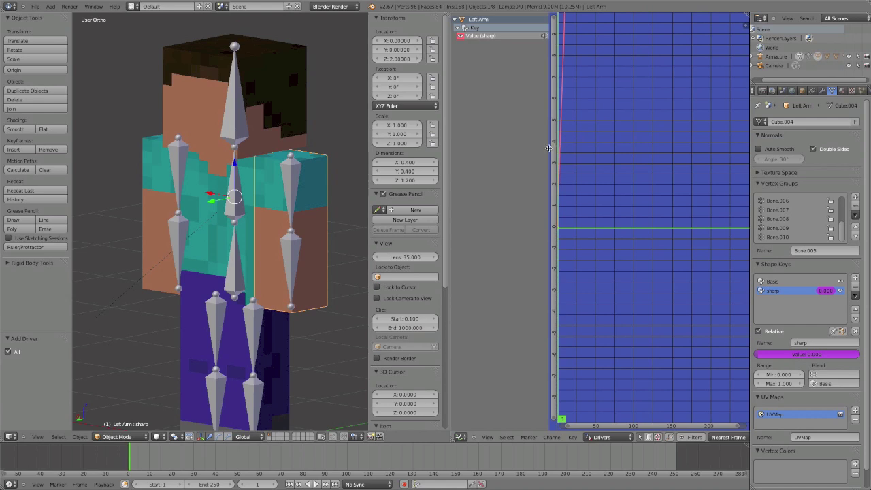
{"action": "left_click_drag", "start_coordinate": [549, 147], "coordinate": [583, 148]}
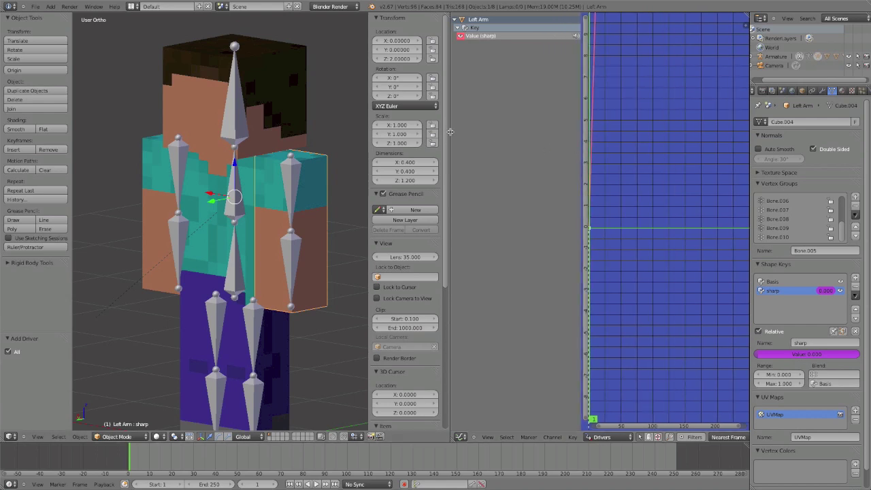
{"action": "left_click_drag", "start_coordinate": [450, 132], "coordinate": [515, 138]}
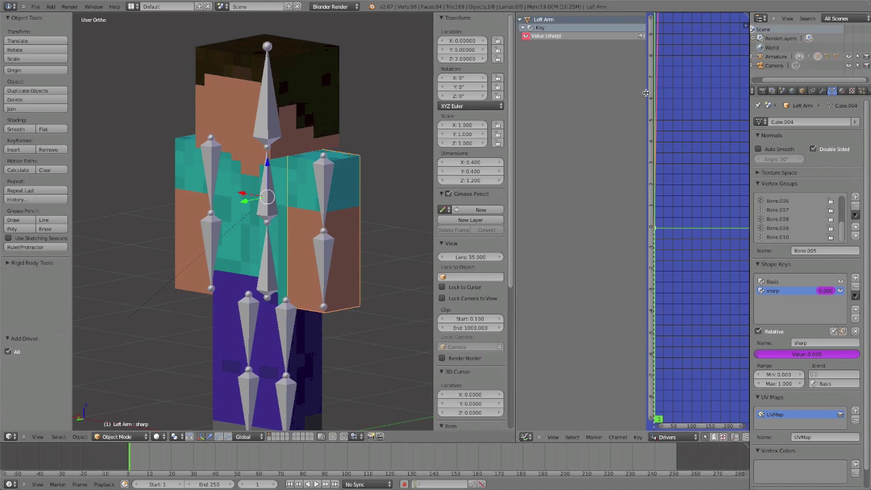
{"action": "left_click_drag", "start_coordinate": [646, 93], "coordinate": [614, 99]}
{"action": "key", "text": "n"}
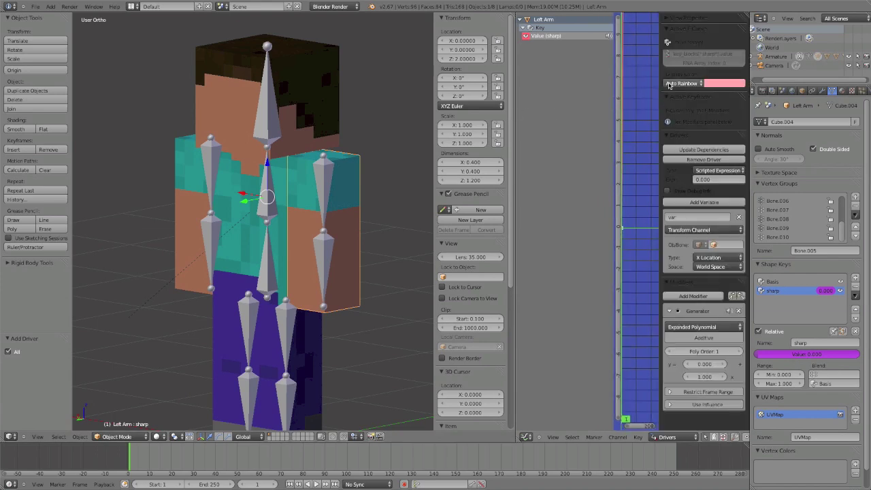
{"action": "left_click_drag", "start_coordinate": [659, 118], "coordinate": [605, 133]}
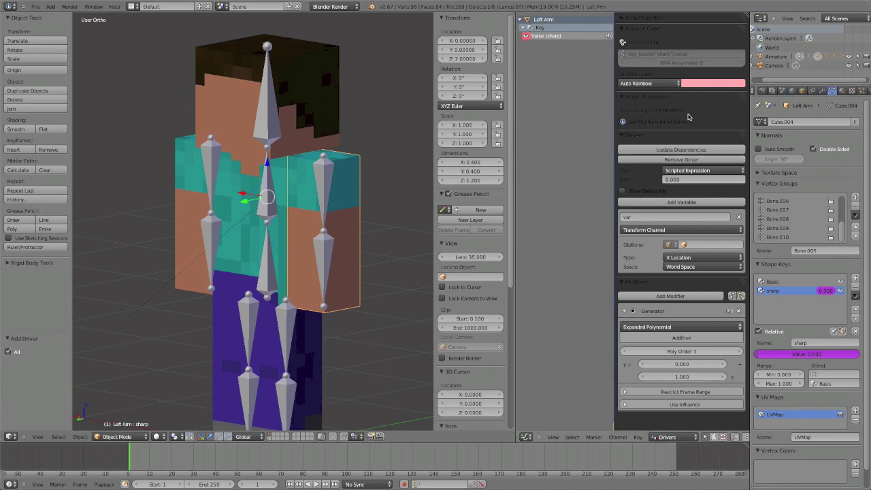
Try moving the left upper arm bone Bone.005 up off the shoulder and bending forearm bone Bone.006 there.
{"action": "key", "text": "n"}
{"action": "key", "text": "n"}
{"action": "right_click", "coordinate": [331, 265]}
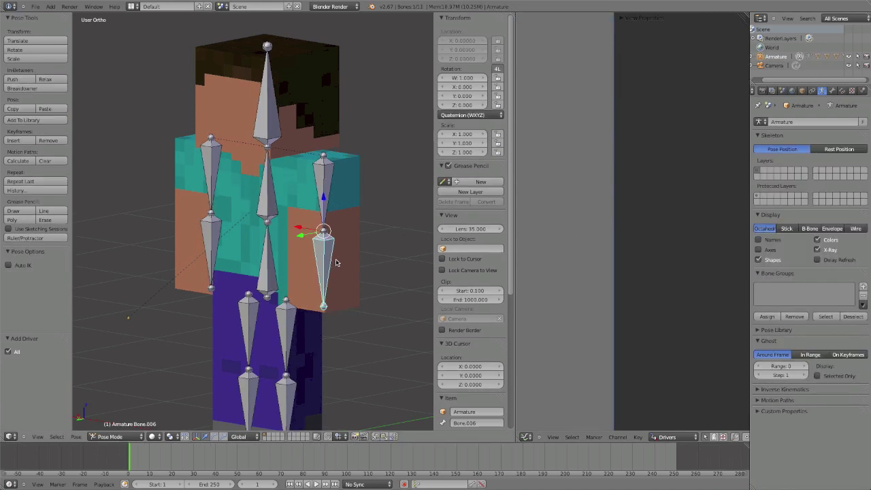
{"action": "right_click", "coordinate": [324, 213]}
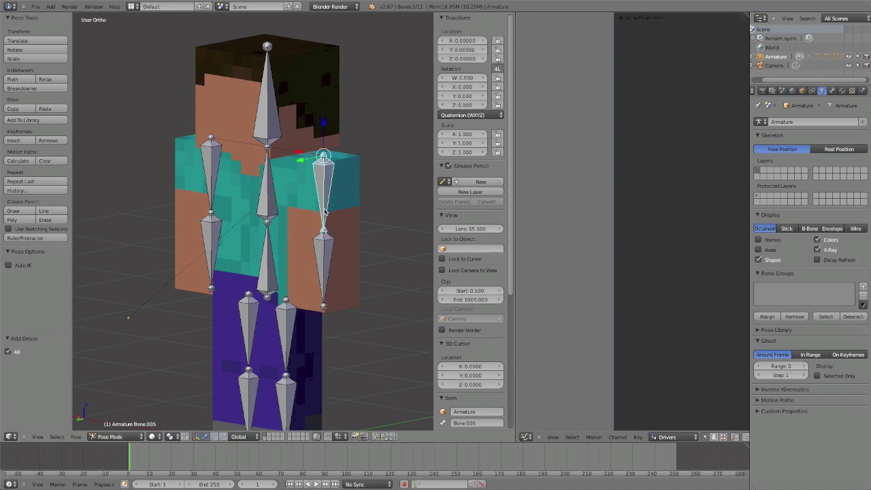
{"action": "key", "text": "g"}
{"action": "left_click", "coordinate": [344, 131]}
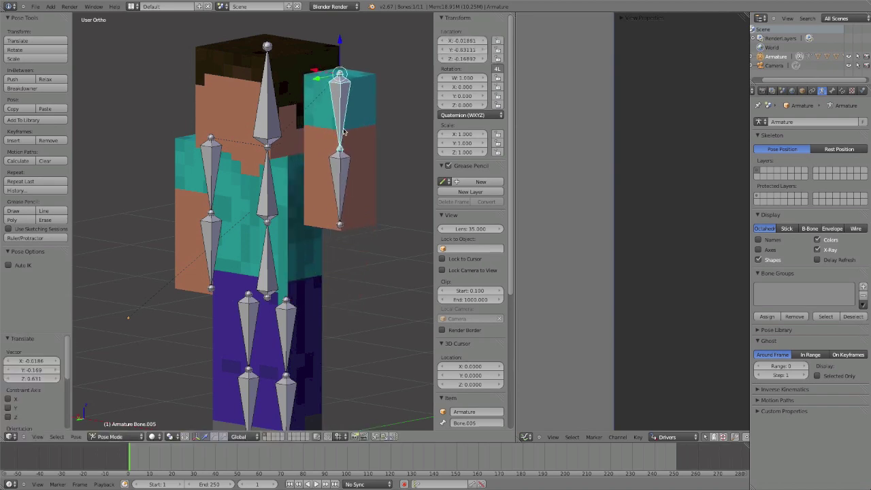
{"action": "right_click", "coordinate": [338, 170]}
{"action": "key", "text": "r"}
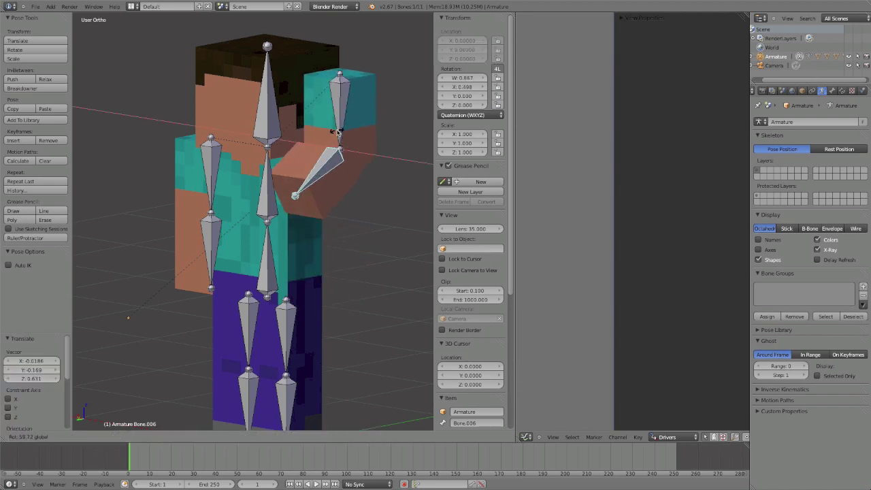
{"action": "right_click", "coordinate": [340, 133]}
Try sliding the left upper arm bone outward along X and freely rotating the forearm bone from there.
{"action": "right_click", "coordinate": [342, 129]}
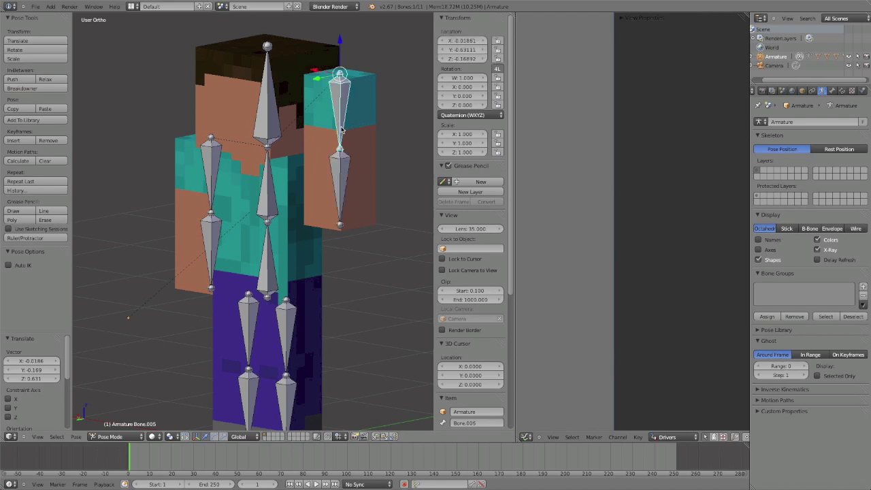
{"action": "left_click_drag", "start_coordinate": [315, 72], "coordinate": [355, 79]}
{"action": "right_click", "coordinate": [374, 174]}
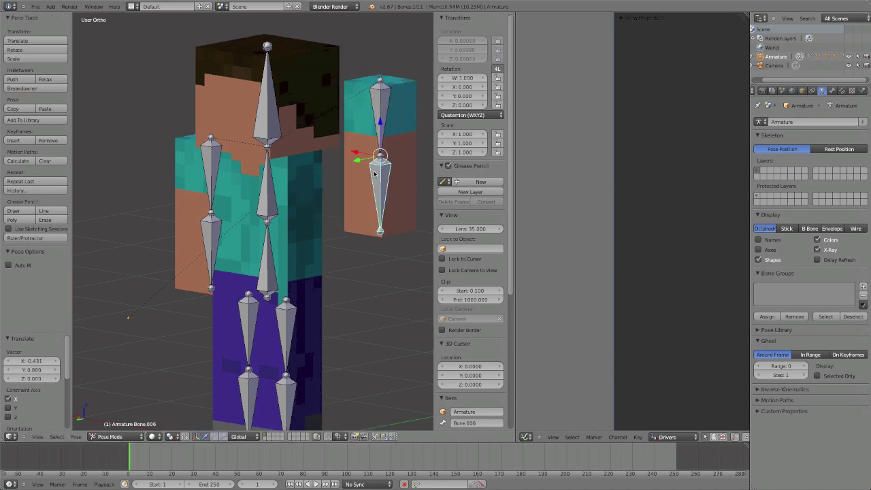
{"action": "key", "text": "r"}
{"action": "key", "text": "r"}
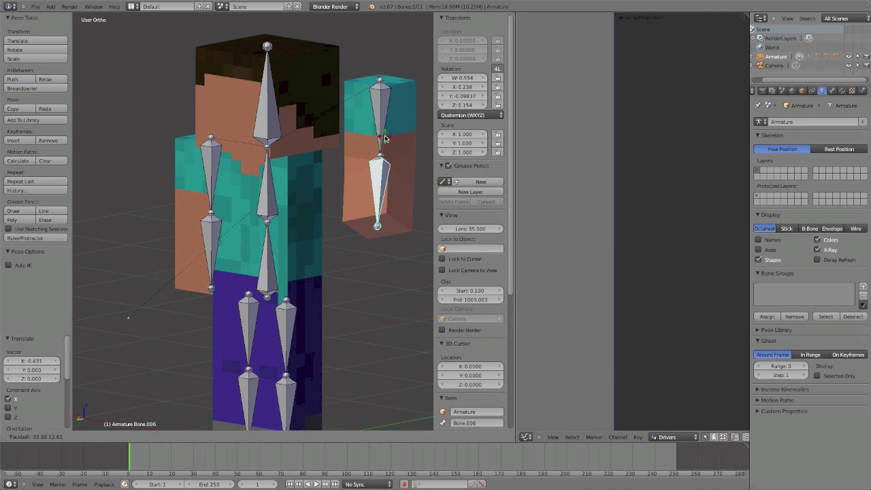
{"action": "key", "text": "Escape"}
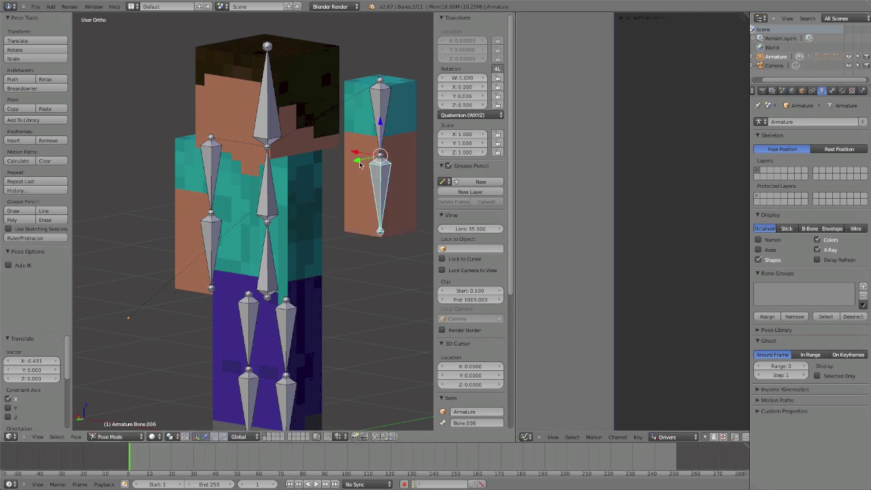
Try moving the left upper arm bone about 1.037 along X into the body and trackball-rotating the forearm bone.
{"action": "right_click", "coordinate": [381, 141]}
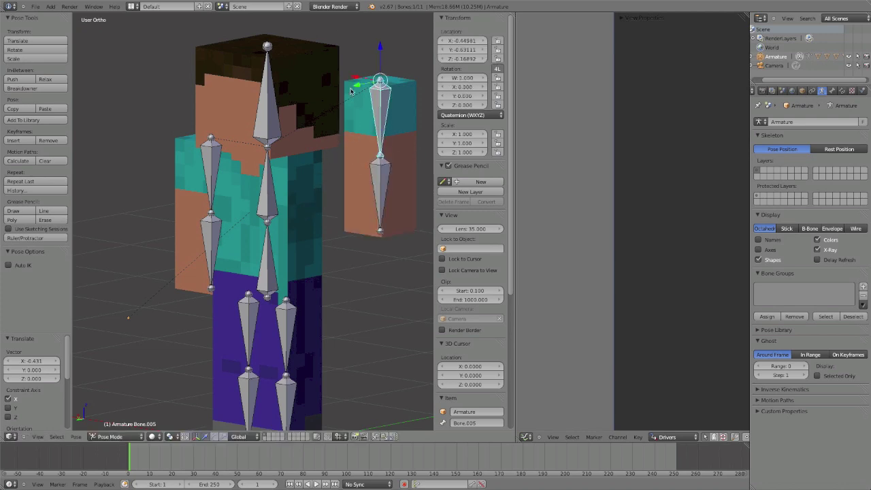
{"action": "key", "text": "g"}
{"action": "key", "text": "x"}
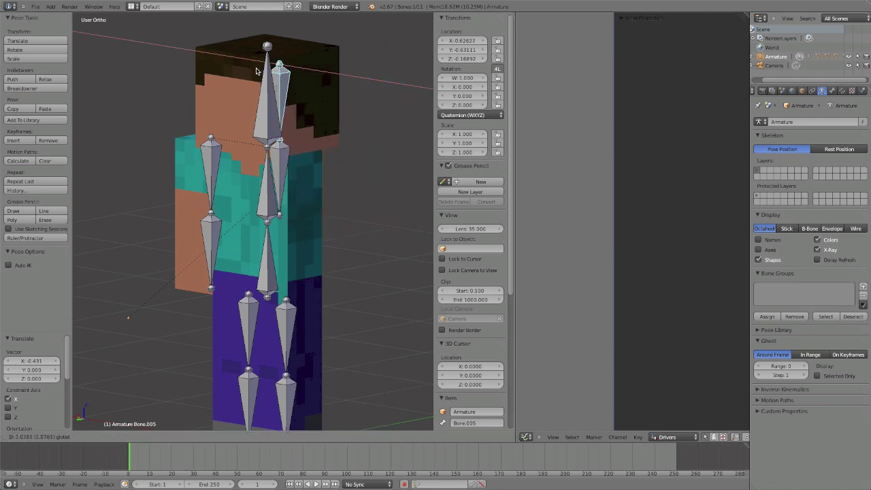
{"action": "left_click", "coordinate": [257, 71]}
{"action": "right_click", "coordinate": [284, 184]}
{"action": "key", "text": "r"}
{"action": "key", "text": "r"}
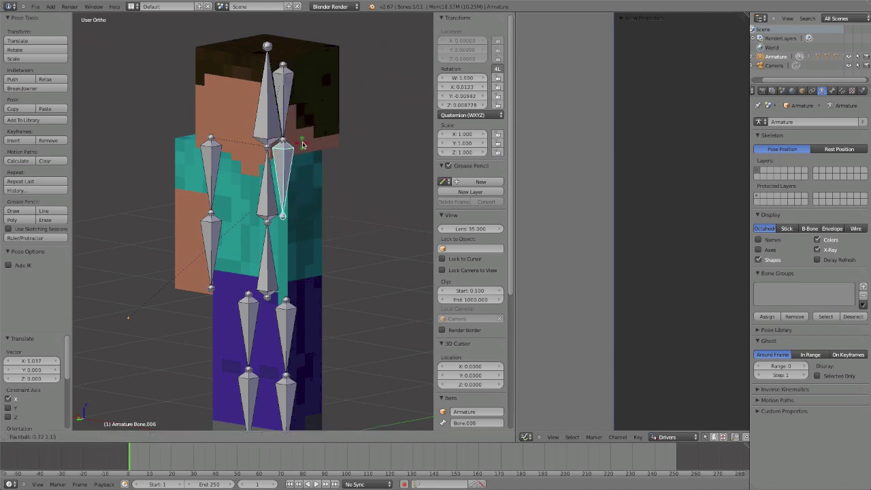
{"action": "right_click", "coordinate": [306, 89]}
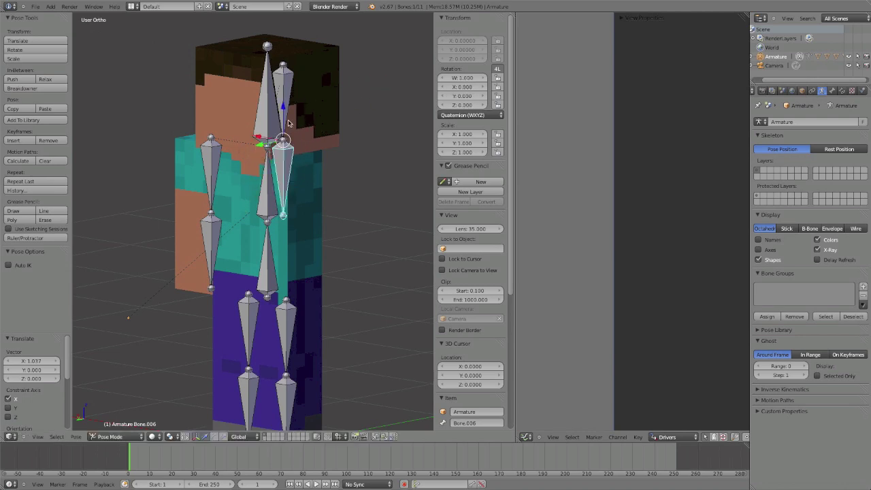
Try rotating the displaced forearm bone as seen from the back, and clear the upper arm bone's location.
{"action": "middle_click_drag", "start_coordinate": [290, 122], "coordinate": [286, 146]}
{"action": "key", "text": "r"}
{"action": "key", "text": "r"}
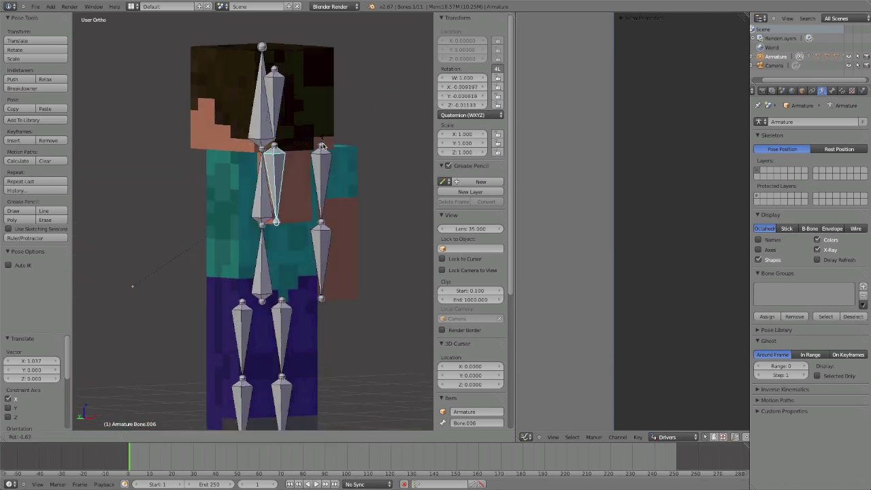
{"action": "right_click", "coordinate": [278, 124]}
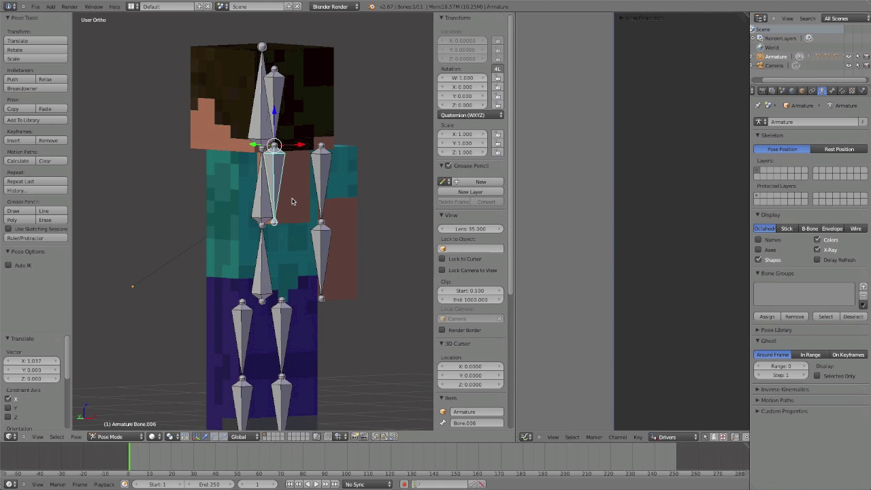
{"action": "right_click", "coordinate": [280, 121]}
{"action": "right_click", "coordinate": [278, 116]}
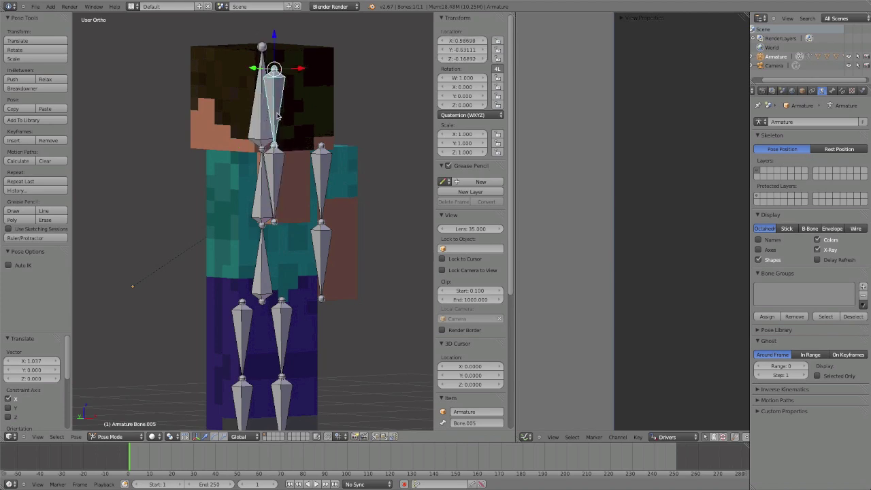
{"action": "key", "text": "alt+g"}
Reselect Left Arm, set the sharp driver's type to Averaged Value and turn on Show Debug Info.
{"action": "middle_click_drag", "start_coordinate": [258, 256], "coordinate": [352, 247]}
{"action": "scroll", "coordinate": [341, 271], "scroll_direction": "up", "scroll_amount": 3}
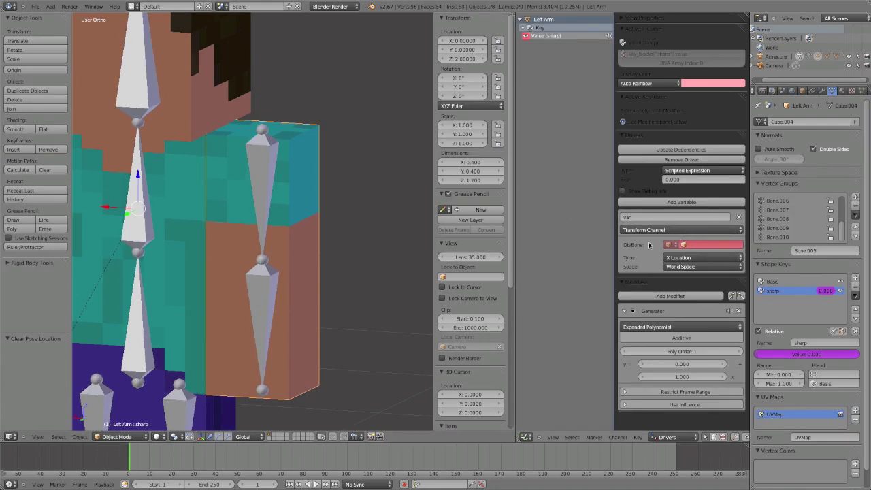
{"action": "left_click", "coordinate": [678, 171]}
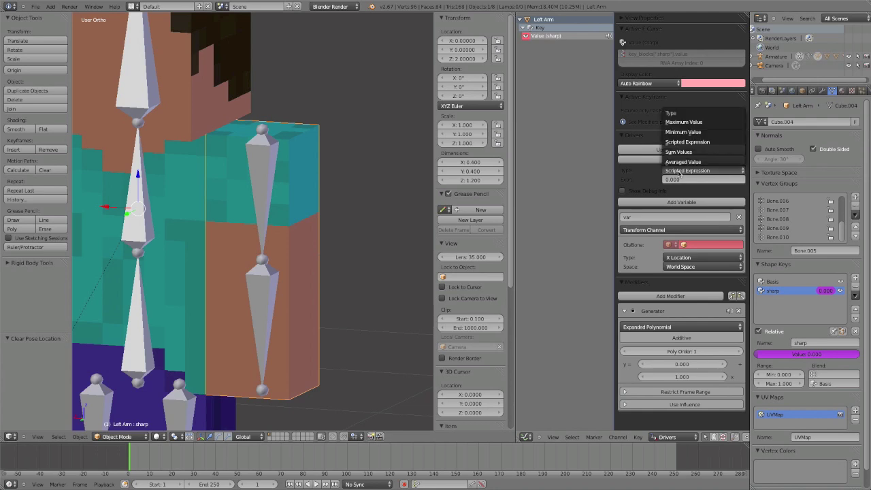
{"action": "left_click", "coordinate": [681, 162]}
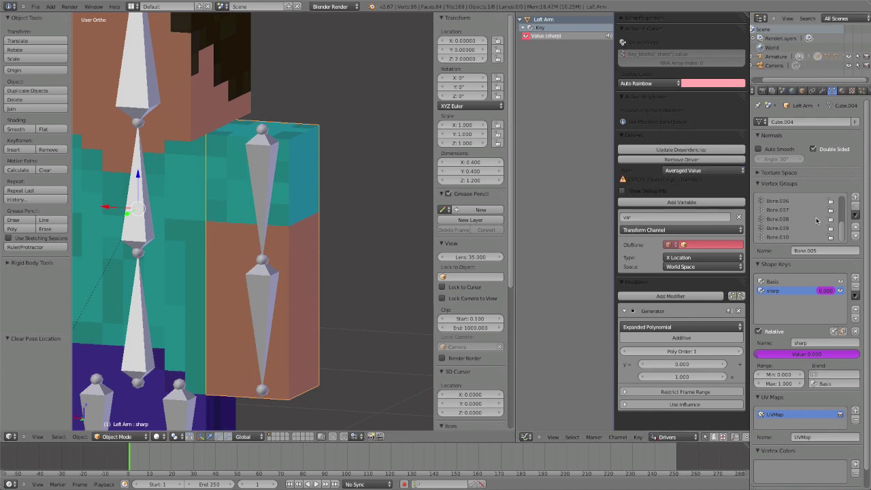
{"action": "left_click", "coordinate": [659, 195]}
{"action": "scroll", "coordinate": [651, 205], "scroll_direction": "down", "scroll_amount": 1}
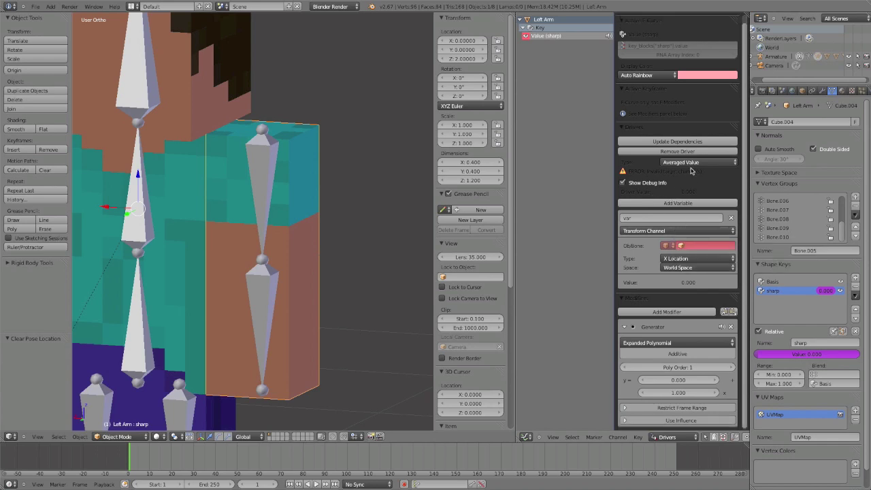
Set the driver variable's target object to Armature and browse its list of bones.
{"action": "left_click", "coordinate": [696, 248]}
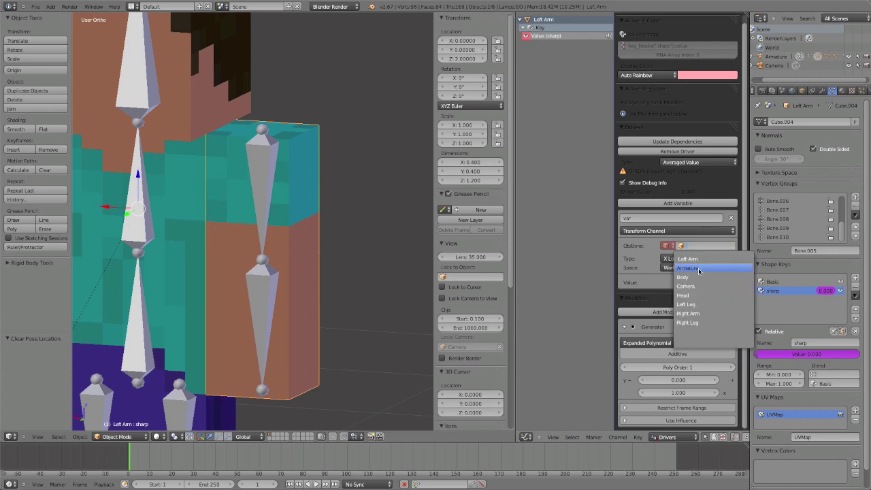
{"action": "left_click", "coordinate": [689, 268]}
{"action": "left_click", "coordinate": [648, 246]}
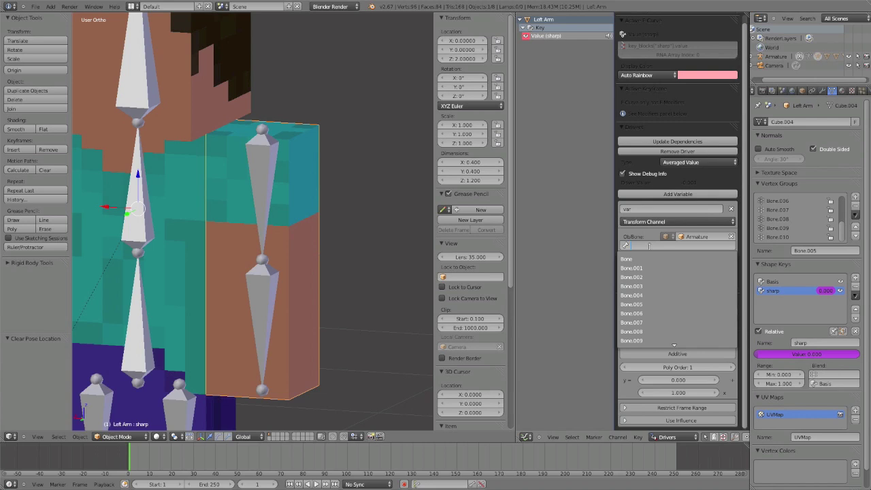
{"action": "scroll", "coordinate": [632, 305], "scroll_direction": "down", "scroll_amount": 5}
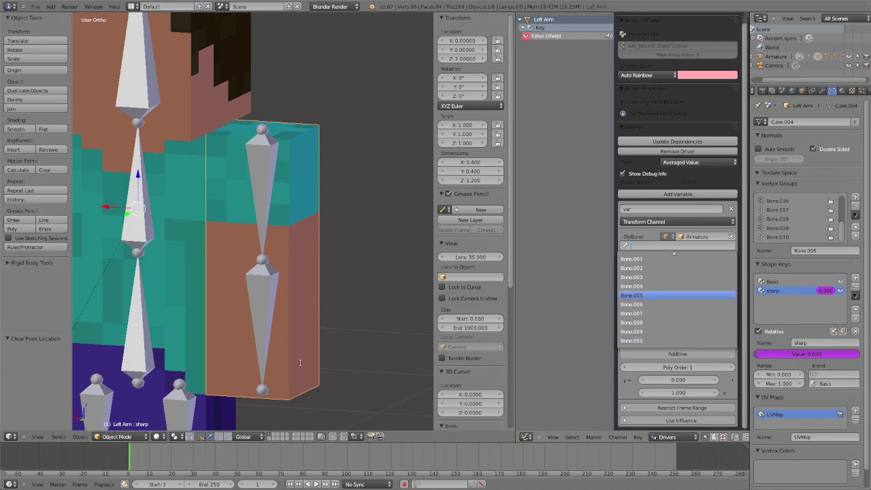
Rename the left forearm bone Bone.006 as "Left elbow" and reselect the Left Arm mesh in Object Mode.
{"action": "right_click", "coordinate": [268, 322]}
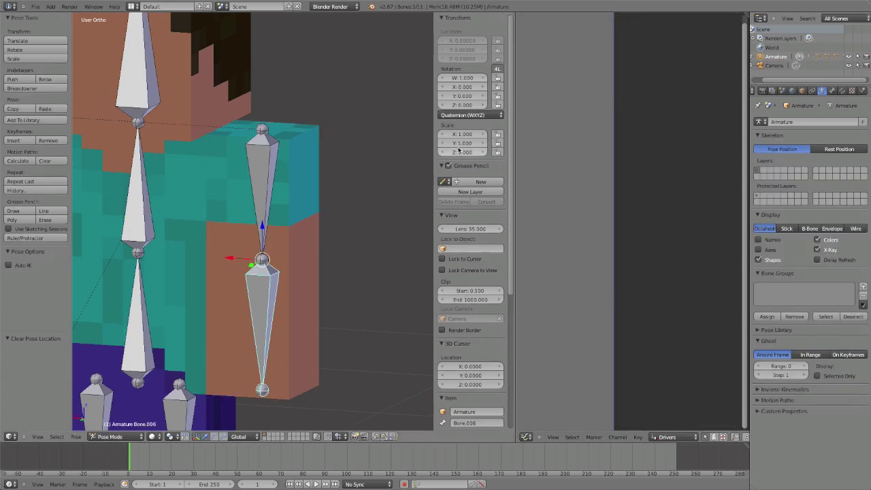
{"action": "mouse_move", "coordinate": [242, 264]}
{"action": "middle_mouse_down"}
{"action": "mouse_move", "coordinate": [135, 268]}
{"action": "mouse_move", "coordinate": [255, 271]}
{"action": "middle_mouse_up"}
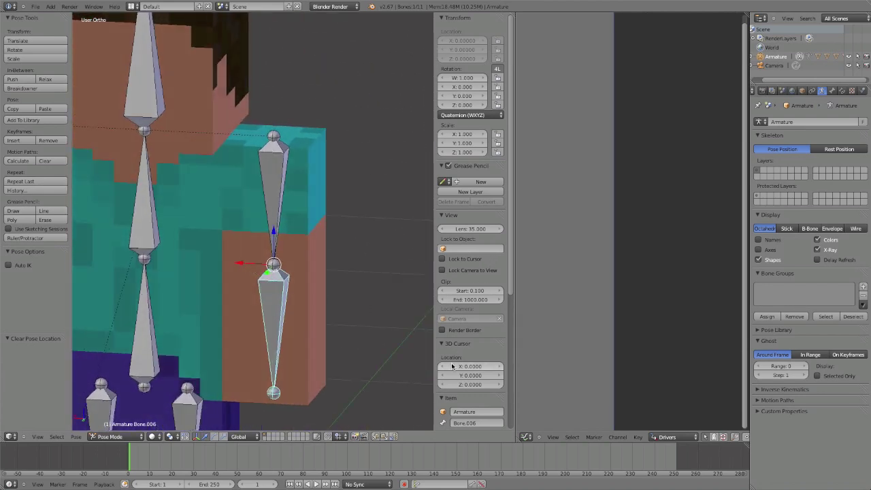
{"action": "scroll", "coordinate": [474, 368], "scroll_direction": "down", "scroll_amount": 3}
{"action": "key", "text": "BackSpace"}
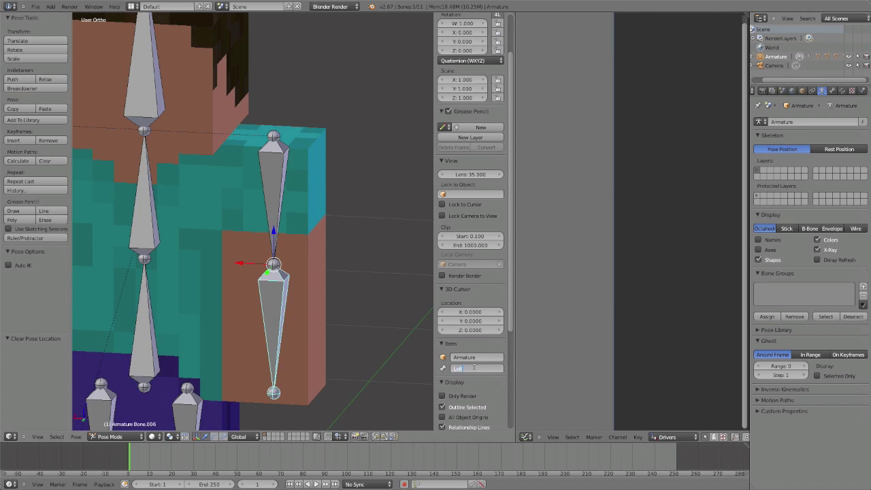
{"action": "key", "text": "Return"}
{"action": "left_click", "coordinate": [458, 368]}
{"action": "left_click", "coordinate": [464, 368]}
{"action": "type", "text": "elbow"}
{"action": "key", "text": "Return"}
{"action": "scroll", "coordinate": [259, 275], "scroll_direction": "down", "scroll_amount": 2}
{"action": "key", "text": "Tab"}
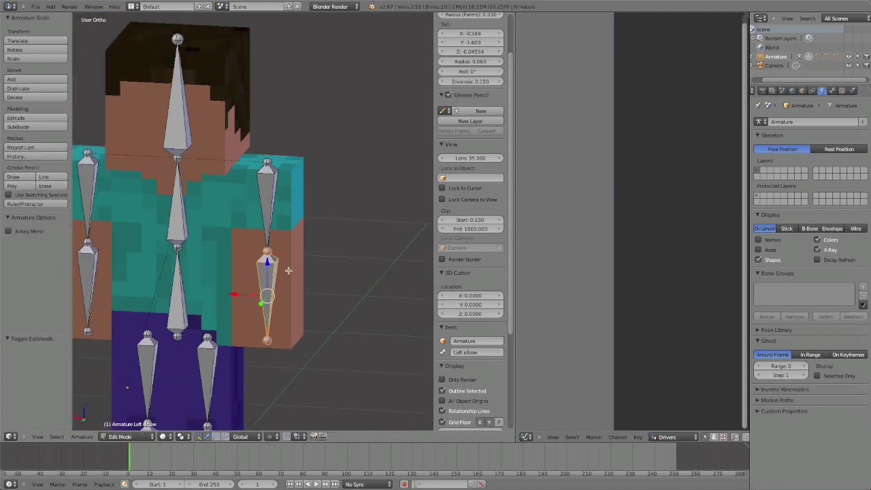
{"action": "key", "text": "Tab"}
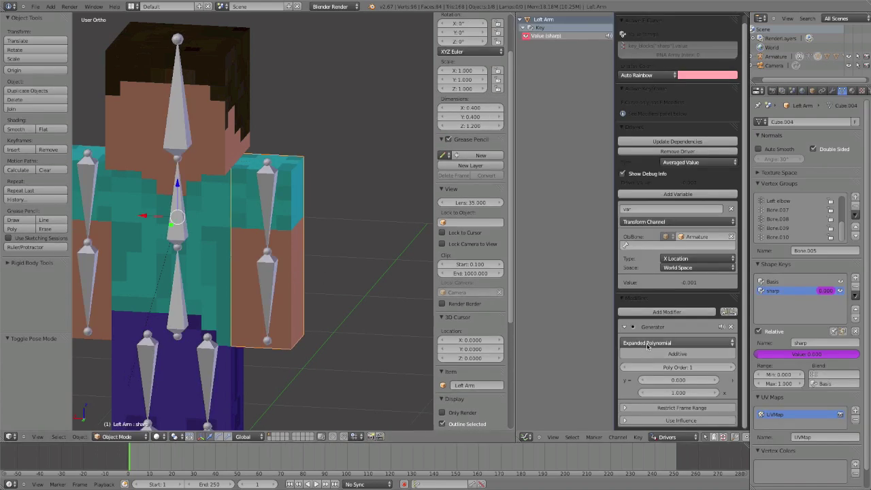
Choose Left elbow as the target bone of the driver variable.
{"action": "scroll", "coordinate": [341, 341], "scroll_direction": "up", "scroll_amount": 2}
{"action": "middle_click_drag", "start_coordinate": [341, 340], "coordinate": [326, 354]}
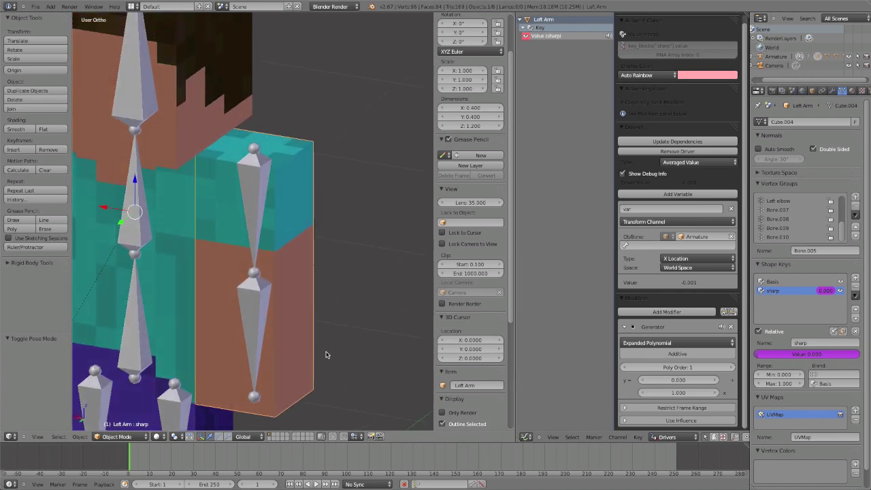
{"action": "scroll", "coordinate": [326, 354], "scroll_direction": "down", "scroll_amount": 5}
{"action": "scroll", "coordinate": [325, 354], "scroll_direction": "up", "scroll_amount": 6}
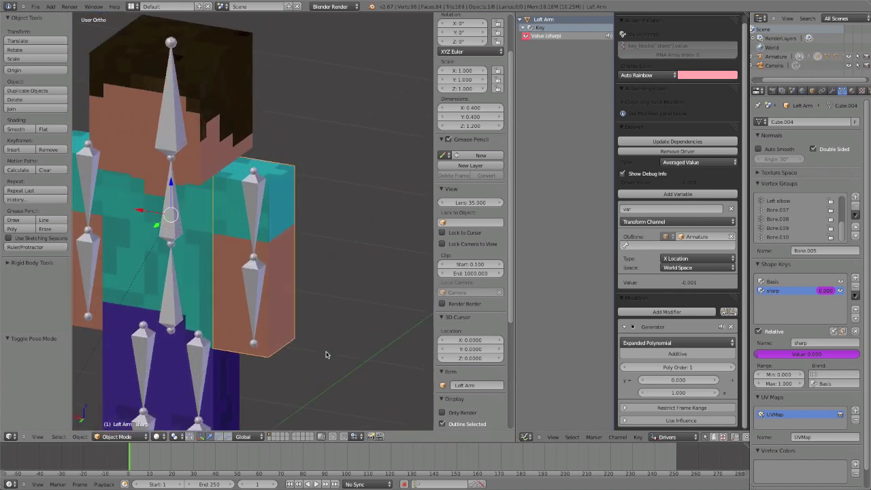
{"action": "scroll", "coordinate": [321, 344], "scroll_direction": "down", "scroll_amount": 2}
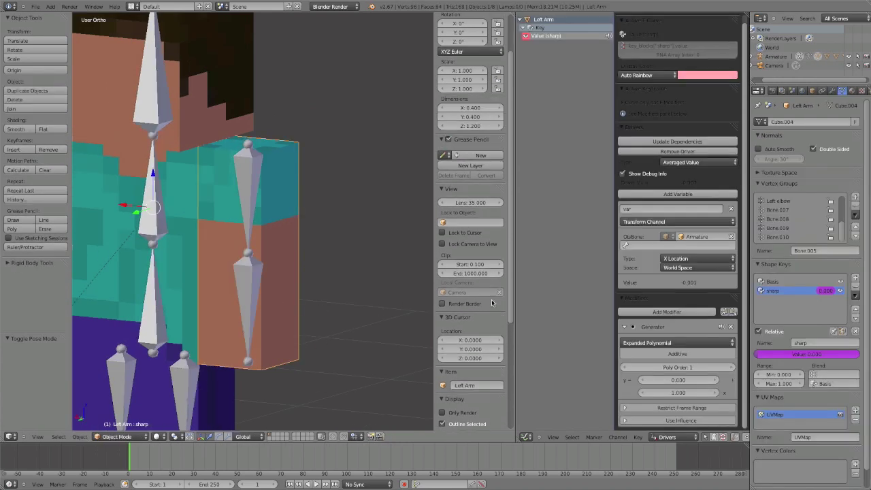
{"action": "left_click", "coordinate": [674, 245]}
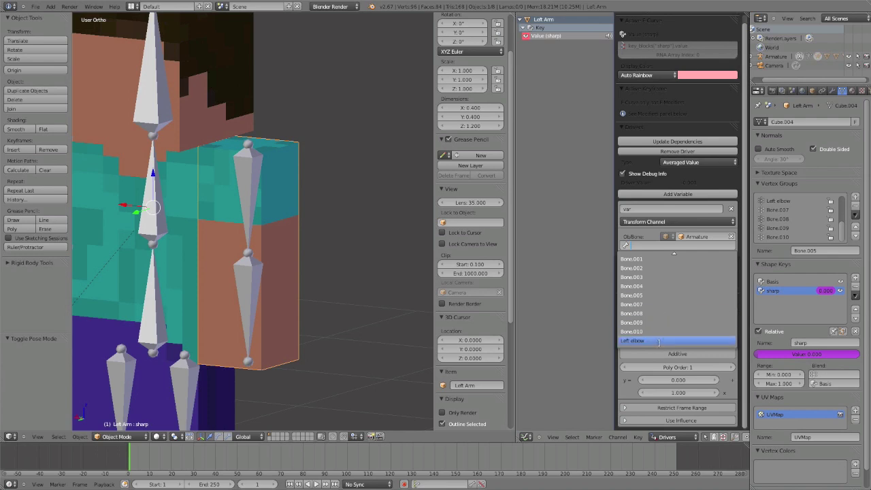
{"action": "left_click", "coordinate": [660, 340]}
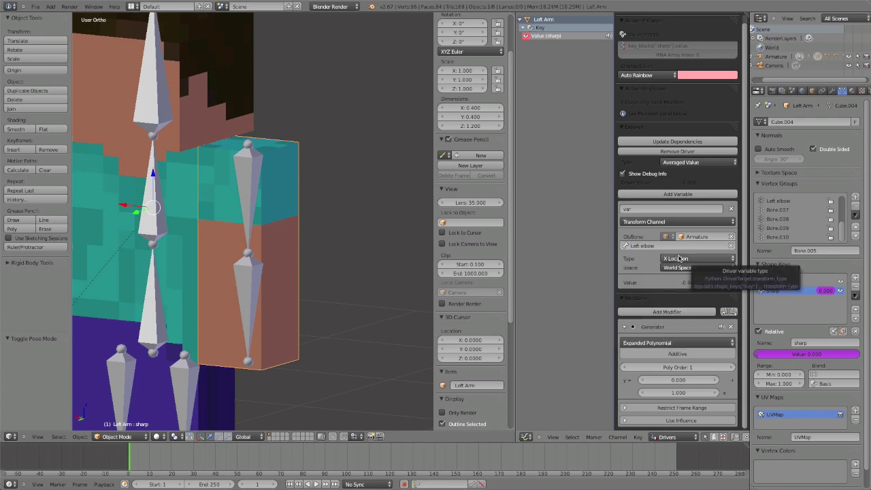
Set the driver variable's transform type to X Rotation, leaving its space as World Space.
{"action": "left_click", "coordinate": [679, 258]}
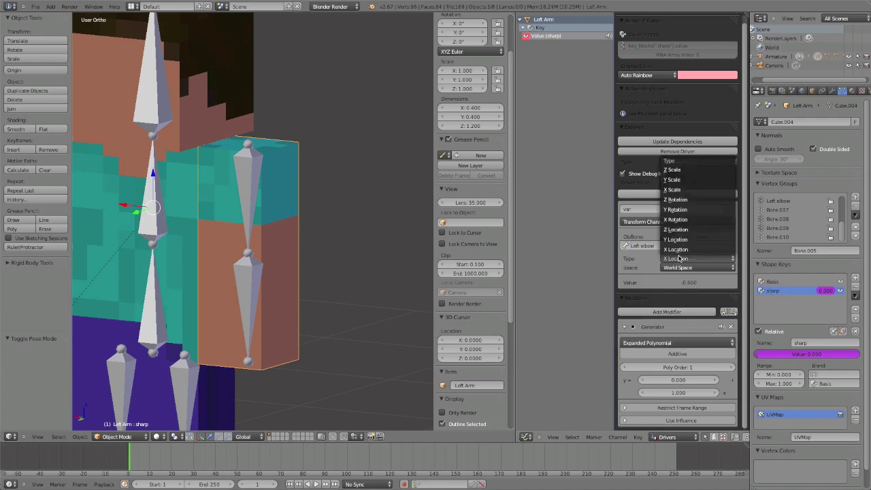
{"action": "left_click", "coordinate": [680, 219]}
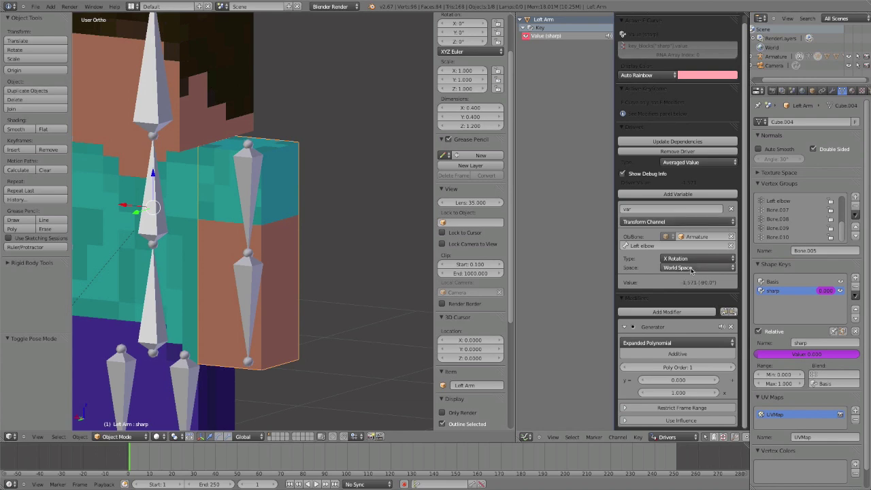
{"action": "left_click", "coordinate": [693, 267]}
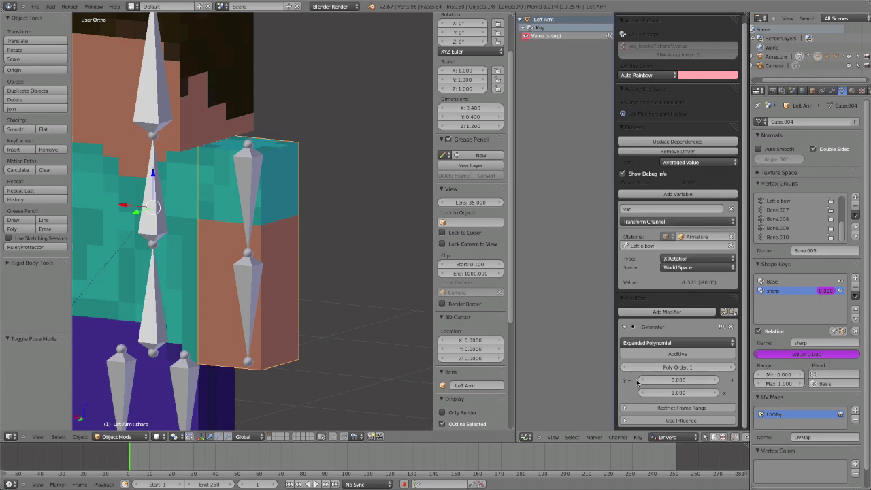
Test the arm's bend by rotating the Left elbow bone about the X axis, and reselect the Left Arm mesh.
{"action": "right_click", "coordinate": [240, 293]}
{"action": "key", "text": "r"}
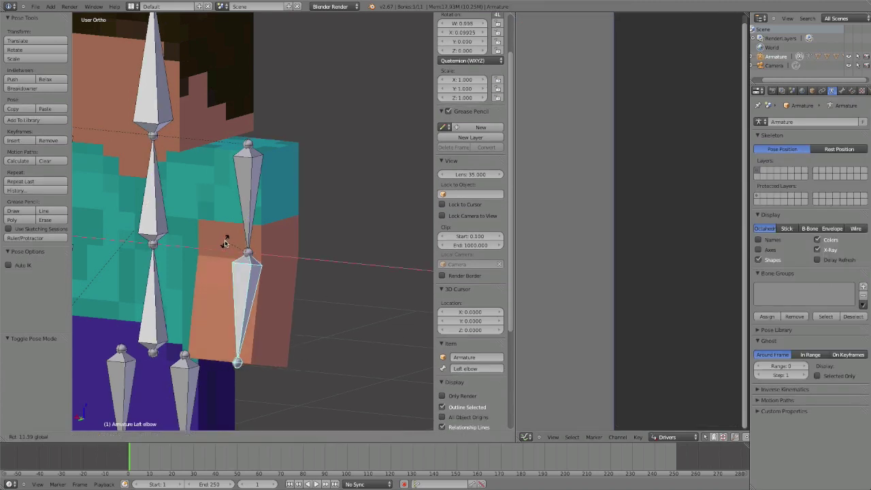
{"action": "right_click", "coordinate": [224, 274]}
{"action": "right_click", "coordinate": [270, 244]}
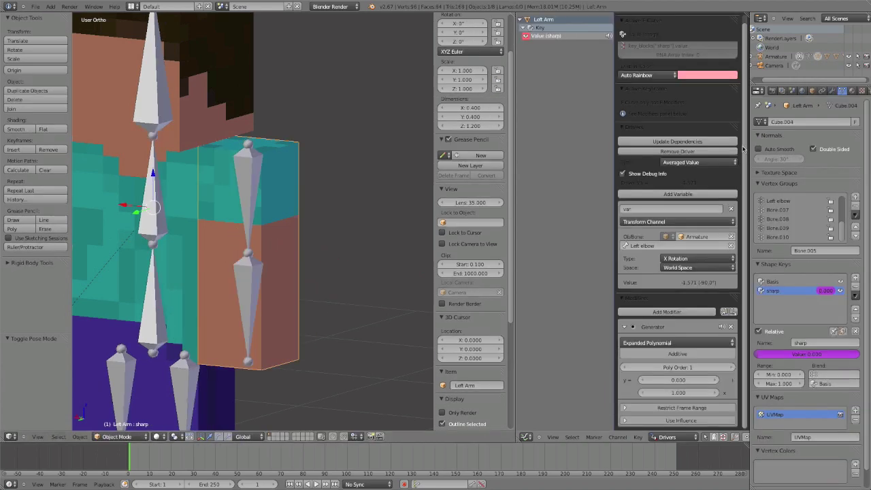
Set the driver generator's constant coefficient to 0.600 and test the arm by rotating the Left elbow bone about the X axis.
{"action": "left_click", "coordinate": [717, 384]}
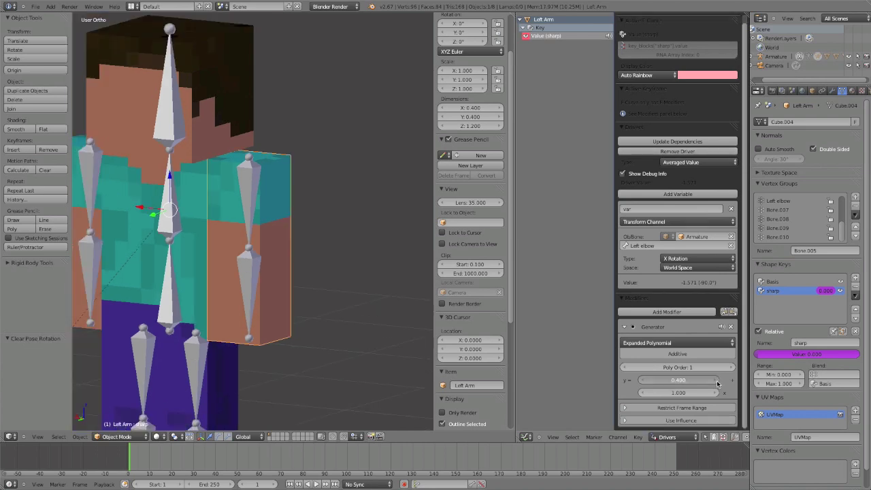
{"action": "left_click", "coordinate": [717, 380]}
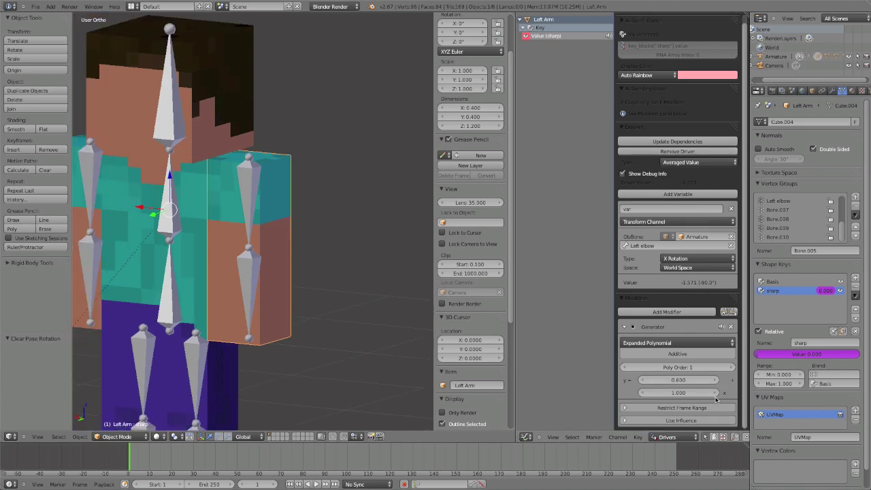
{"action": "right_click", "coordinate": [259, 286]}
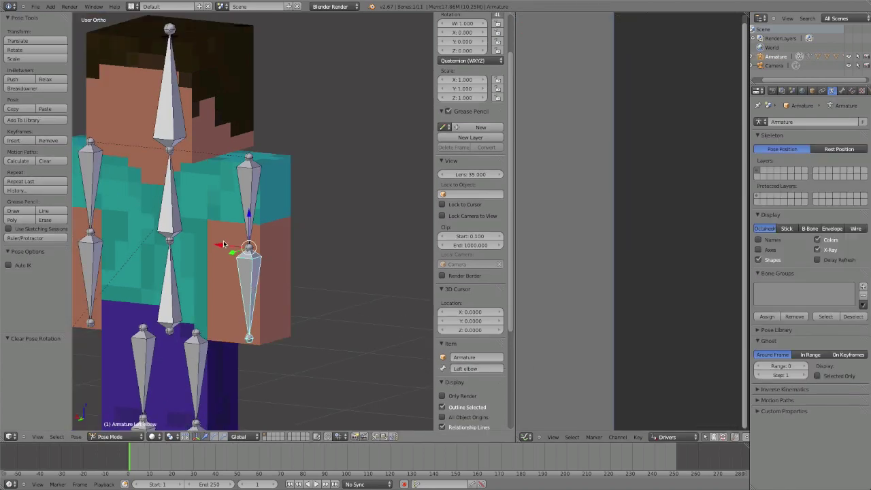
{"action": "key", "text": "r"}
{"action": "key", "text": "x"}
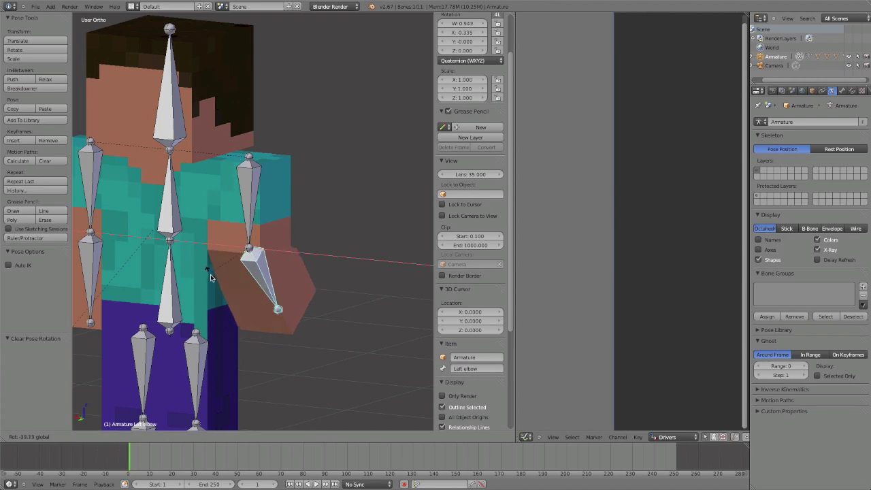
{"action": "key", "text": "Escape"}
{"action": "left_click", "coordinate": [244, 233]}
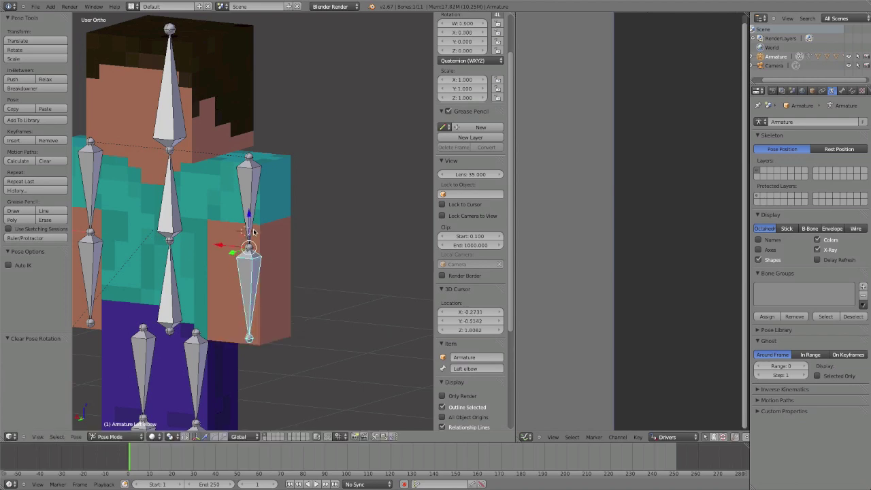
{"action": "key", "text": "r"}
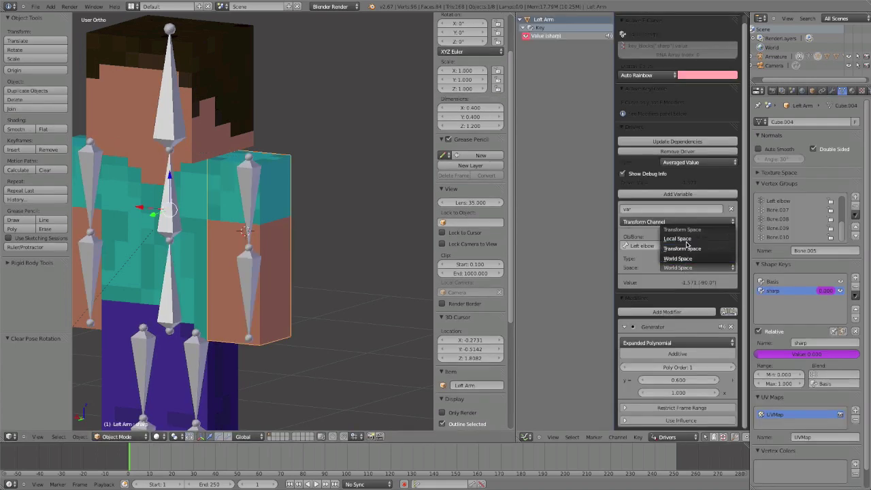
Set the driver variable's transform space to Local Space.
{"action": "left_click", "coordinate": [665, 265]}
{"action": "left_click", "coordinate": [666, 267]}
{"action": "left_click", "coordinate": [684, 239]}
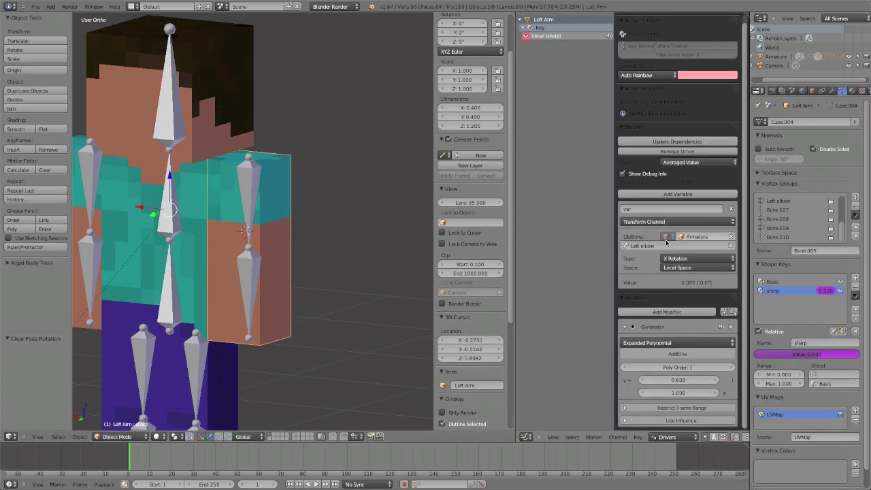
Test the driven bend by rotating the Left elbow bone about the Y and X axes, and reselect the Left Arm mesh.
{"action": "right_click", "coordinate": [243, 278]}
{"action": "key", "text": "r"}
{"action": "key", "text": "y"}
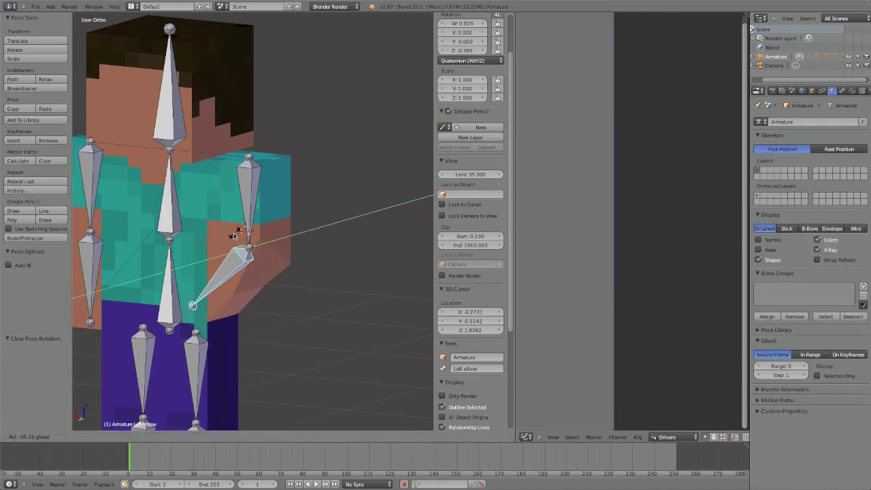
{"action": "right_click", "coordinate": [226, 244]}
{"action": "key", "text": "r"}
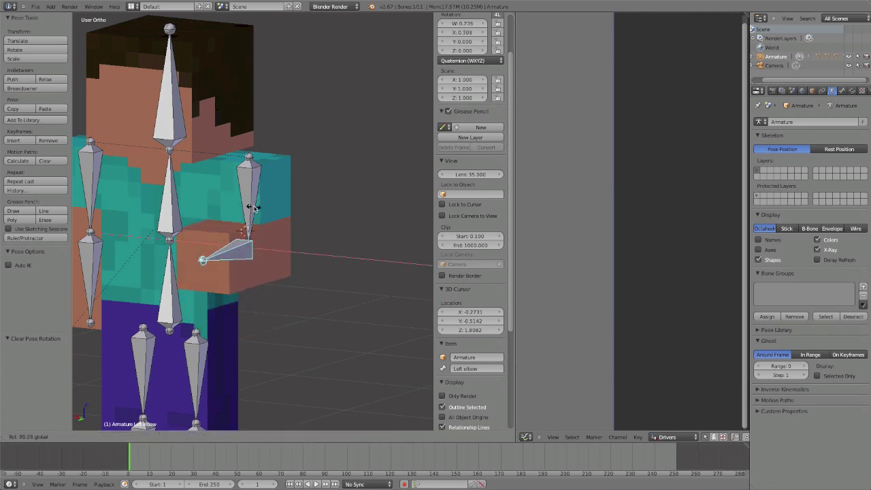
{"action": "right_click", "coordinate": [273, 257]}
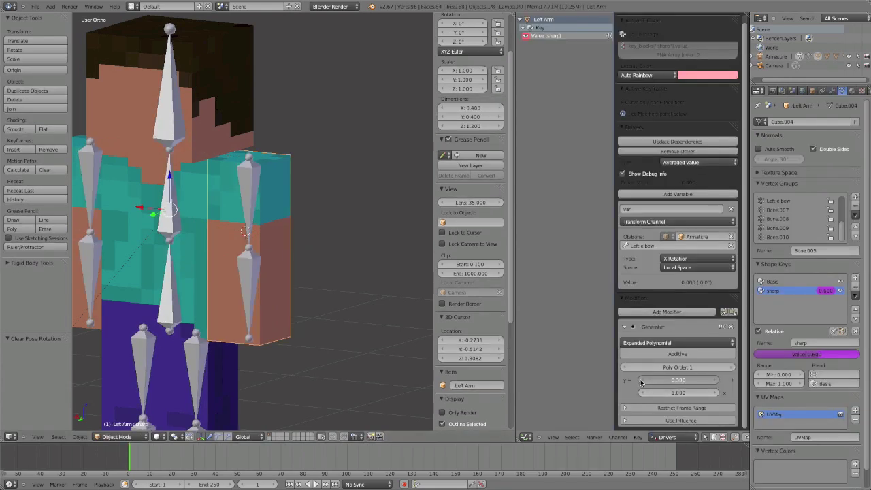
Set the generator's constant coefficient to 0.000 and its x coefficient to 0.600, and test the elbow's bend about the X axis.
{"action": "left_click", "coordinate": [714, 381]}
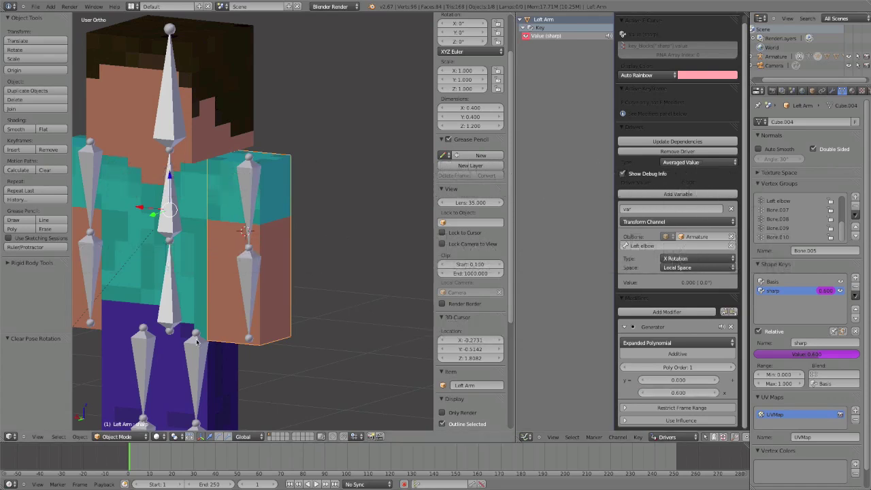
{"action": "right_click", "coordinate": [255, 274]}
{"action": "key", "text": "r"}
{"action": "key", "text": "x"}
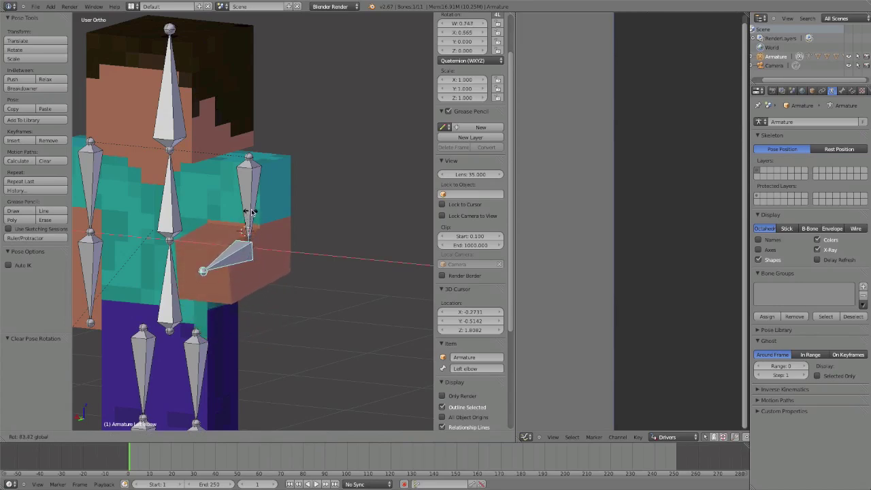
{"action": "key", "text": "Escape"}
{"action": "scroll", "coordinate": [224, 247], "scroll_direction": "up", "scroll_amount": 5}
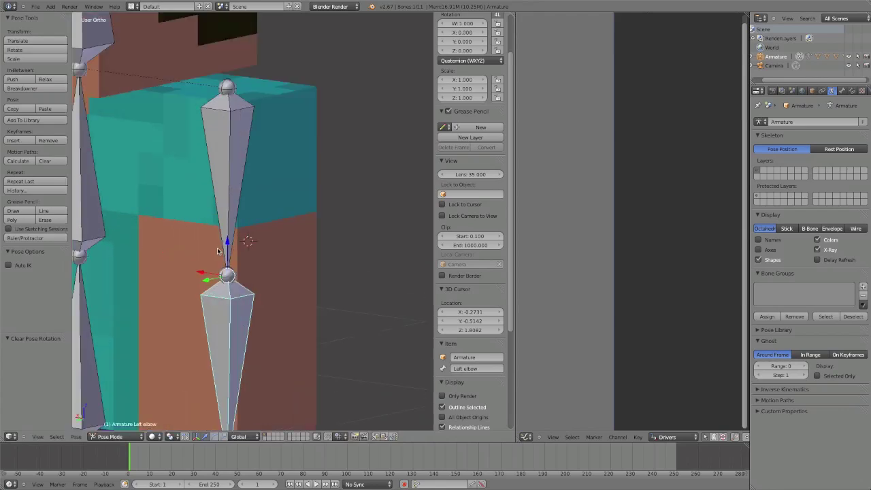
{"action": "middle_click_drag", "start_coordinate": [218, 251], "coordinate": [223, 242], "text": "shift"}
{"action": "key", "text": "r"}
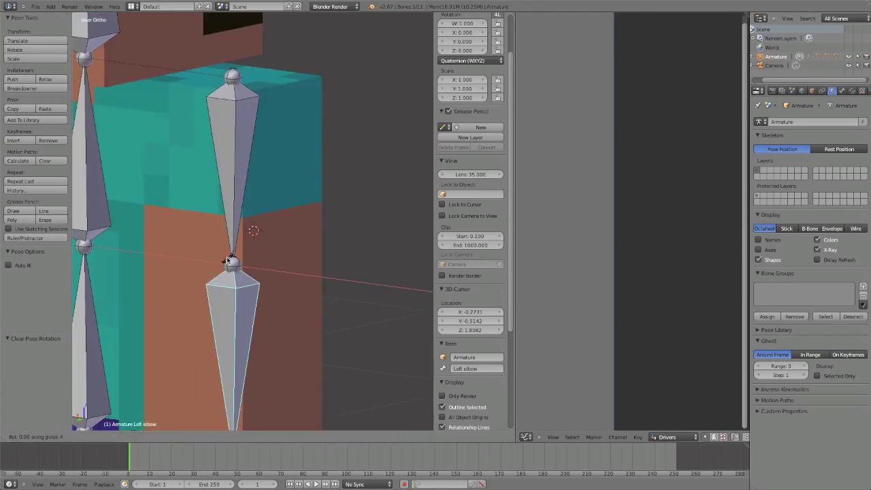
{"action": "right_click", "coordinate": [264, 219]}
{"action": "right_click", "coordinate": [289, 254]}
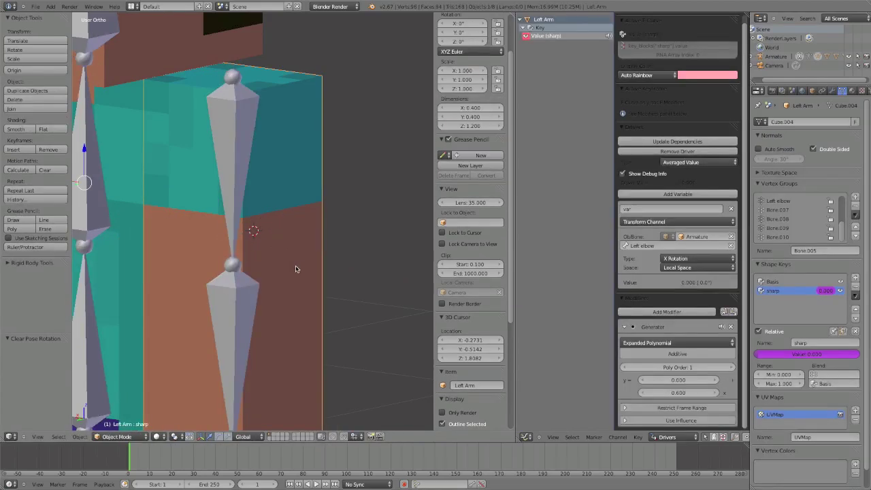
{"action": "middle_click_drag", "start_coordinate": [295, 268], "coordinate": [197, 259]}
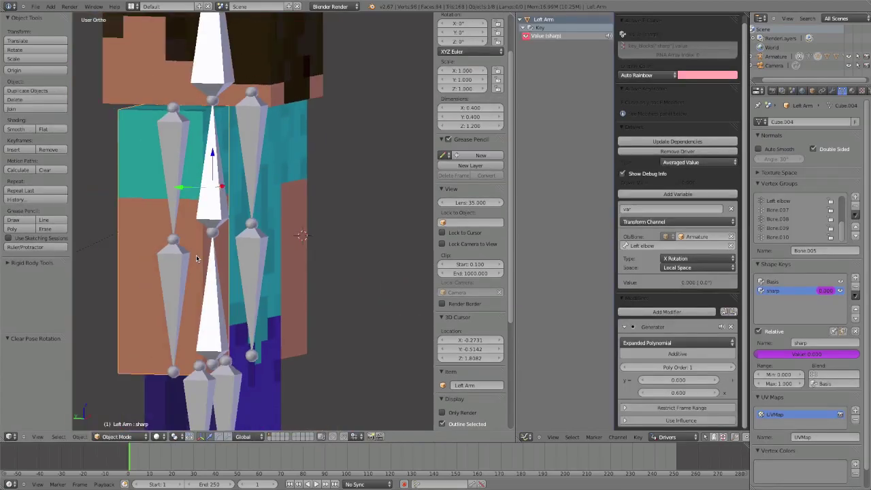
{"action": "key", "text": "g"}
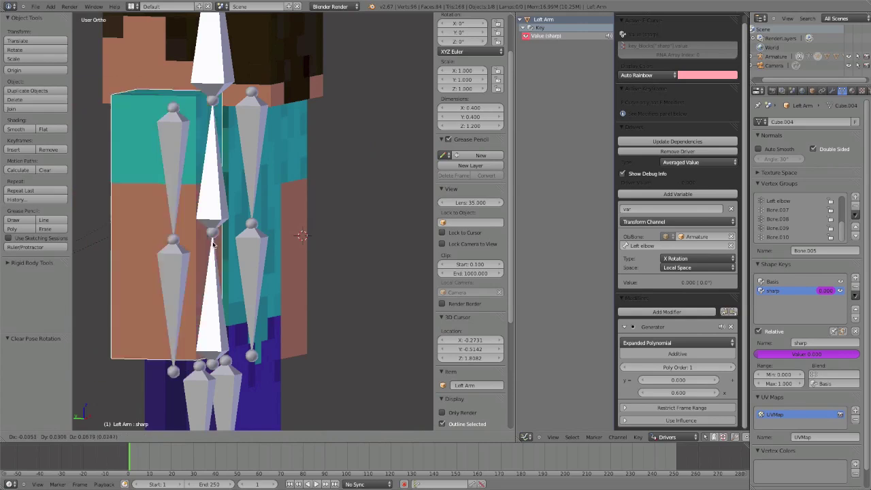
{"action": "right_click", "coordinate": [198, 249]}
{"action": "scroll", "coordinate": [199, 249], "scroll_direction": "down", "scroll_amount": 4}
{"action": "middle_click_drag", "start_coordinate": [199, 249], "coordinate": [251, 260]}
Select the Left elbow bone and test the arm's deformation with X-axis and free rotations.
{"action": "right_click", "coordinate": [215, 250]}
{"action": "scroll", "coordinate": [251, 259], "scroll_direction": "up", "scroll_amount": 4}
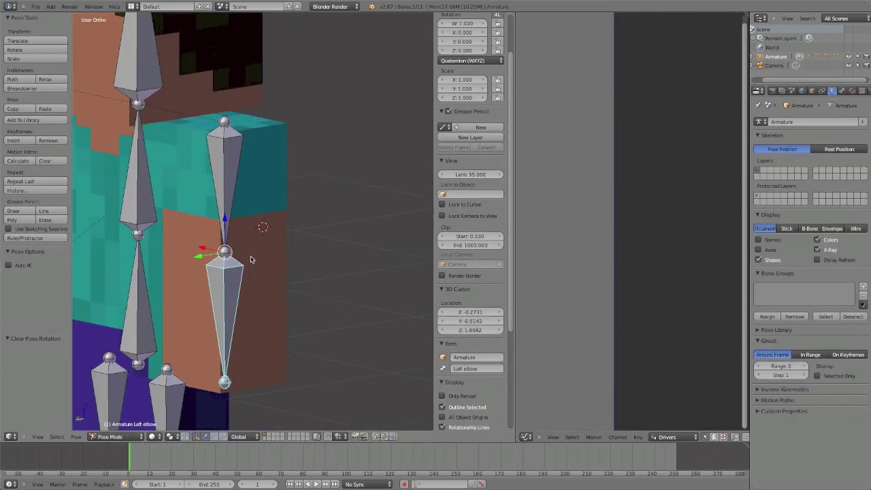
{"action": "key", "text": "r"}
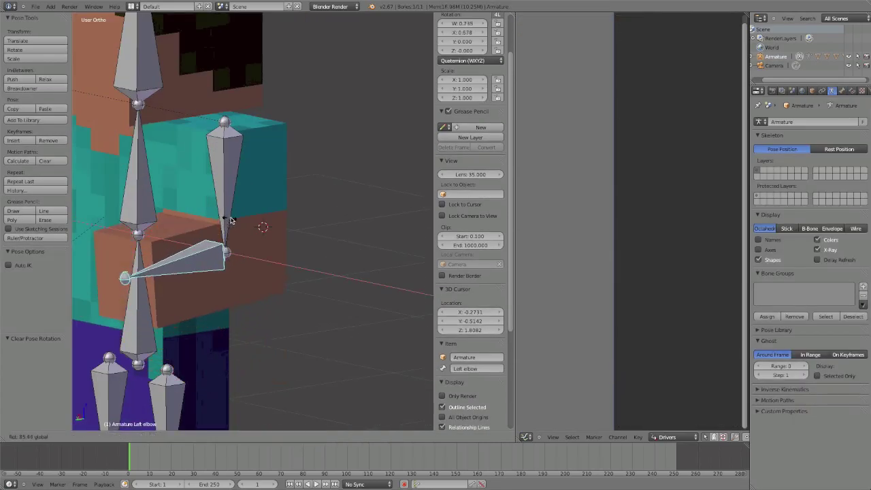
{"action": "key", "text": "Escape"}
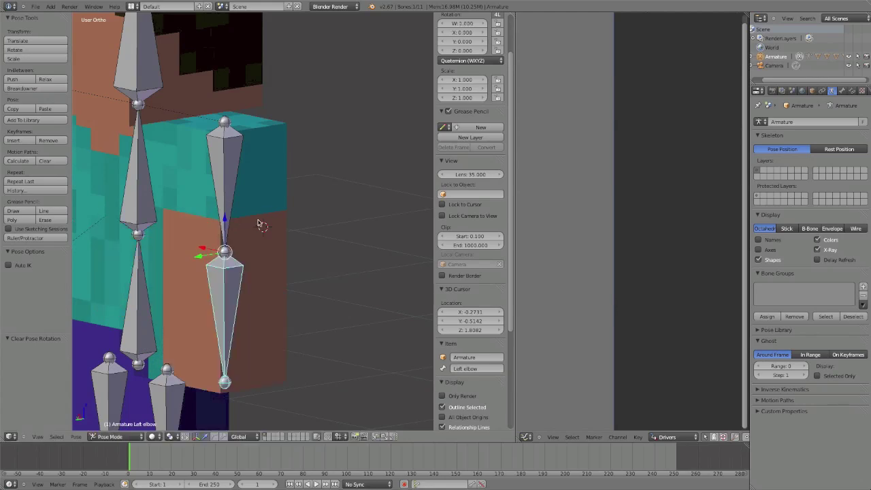
{"action": "key", "text": "r"}
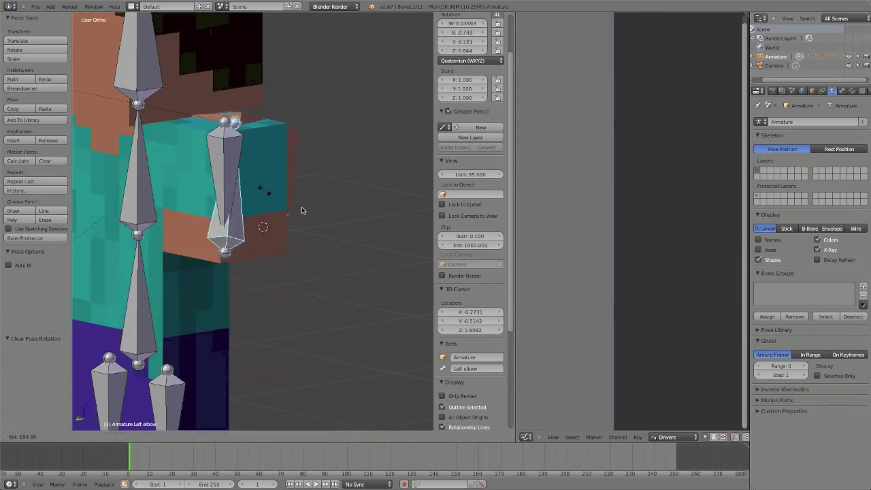
{"action": "key", "text": "Escape"}
{"action": "key", "text": "r"}
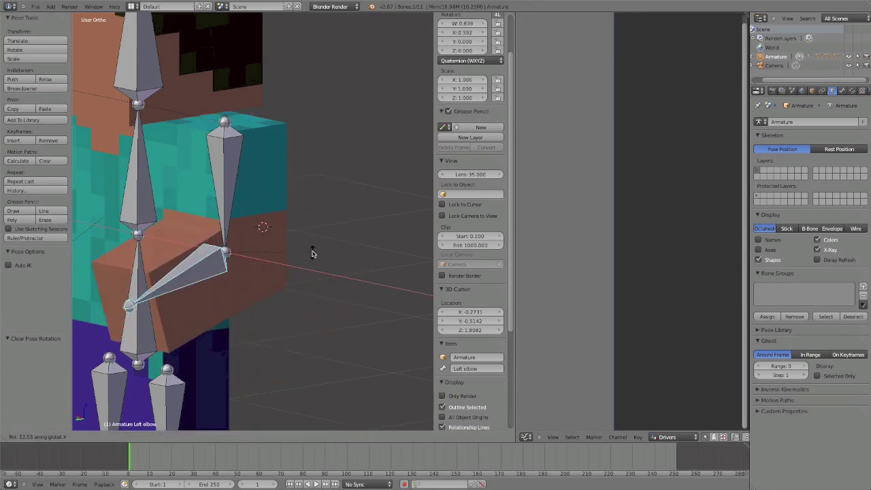
{"action": "key", "text": "Escape"}
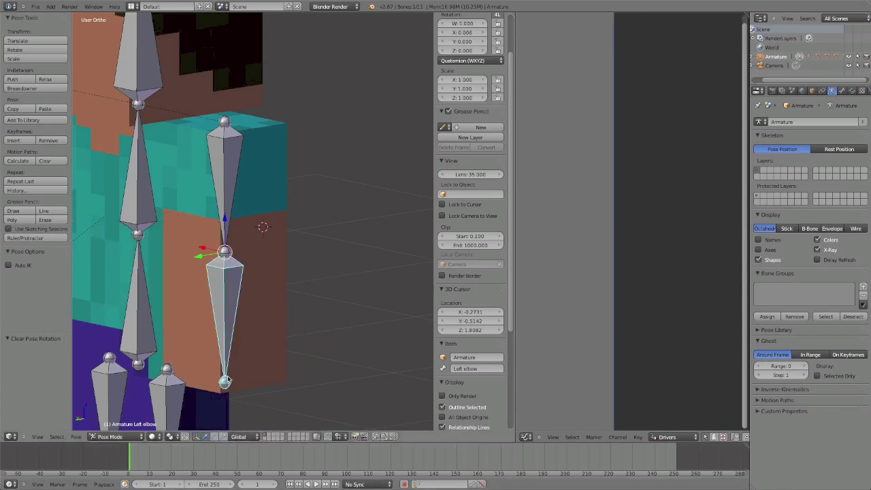
Add a Limit Rotation bone constraint to the Left elbow bone and enable its Y and Z limits.
{"action": "scroll", "coordinate": [207, 413], "scroll_direction": "down", "scroll_amount": 5}
{"action": "scroll", "coordinate": [211, 371], "scroll_direction": "up", "scroll_amount": 5}
{"action": "scroll", "coordinate": [209, 360], "scroll_direction": "down", "scroll_amount": 2}
{"action": "key", "text": "KP_5"}
{"action": "scroll", "coordinate": [211, 356], "scroll_direction": "down", "scroll_amount": 3}
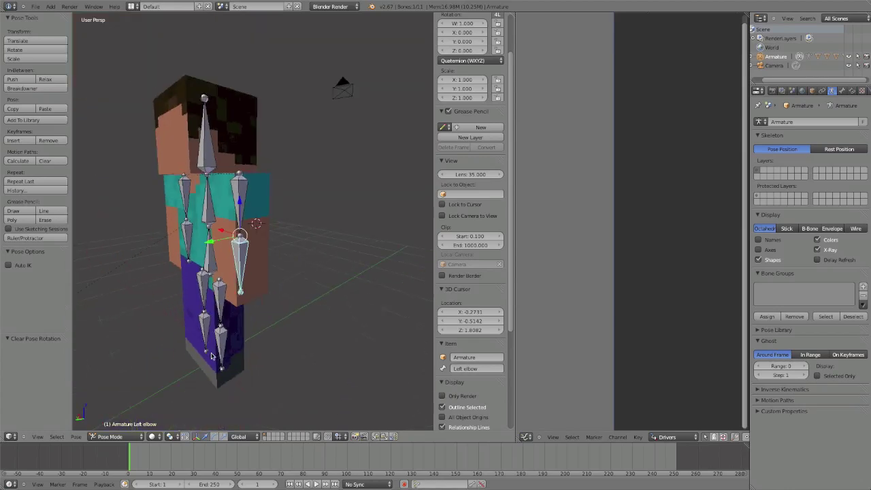
{"action": "middle_click_drag", "start_coordinate": [211, 355], "coordinate": [235, 351]}
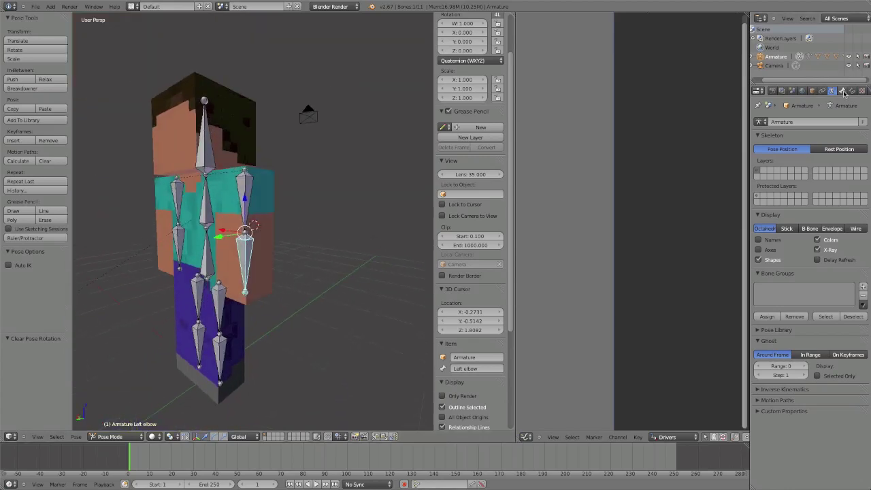
{"action": "left_click", "coordinate": [852, 91]}
{"action": "left_click", "coordinate": [839, 122]}
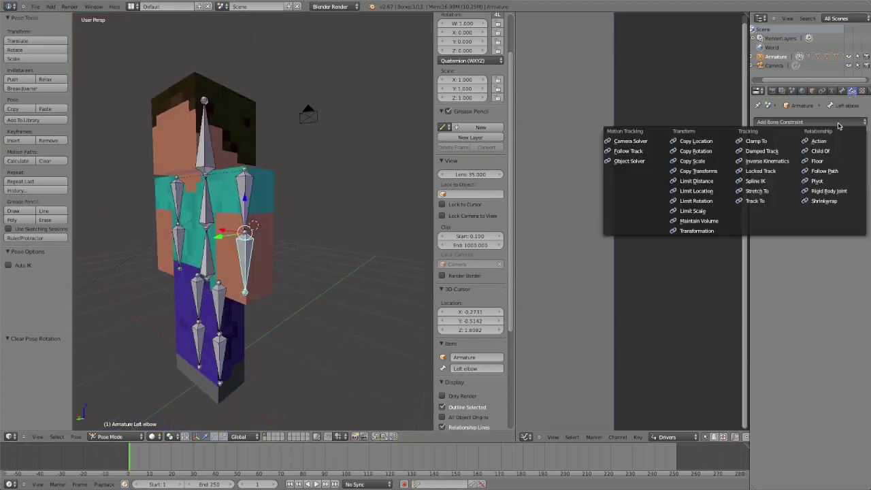
{"action": "left_click", "coordinate": [721, 199]}
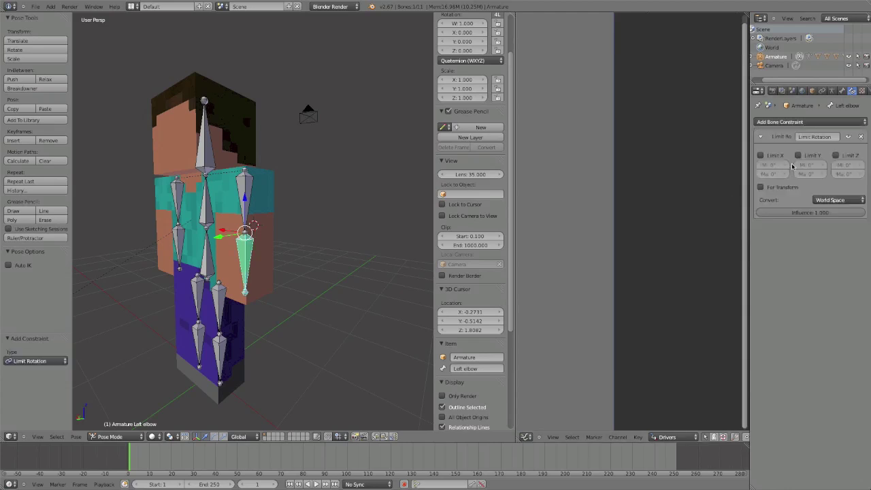
{"action": "left_click", "coordinate": [836, 155]}
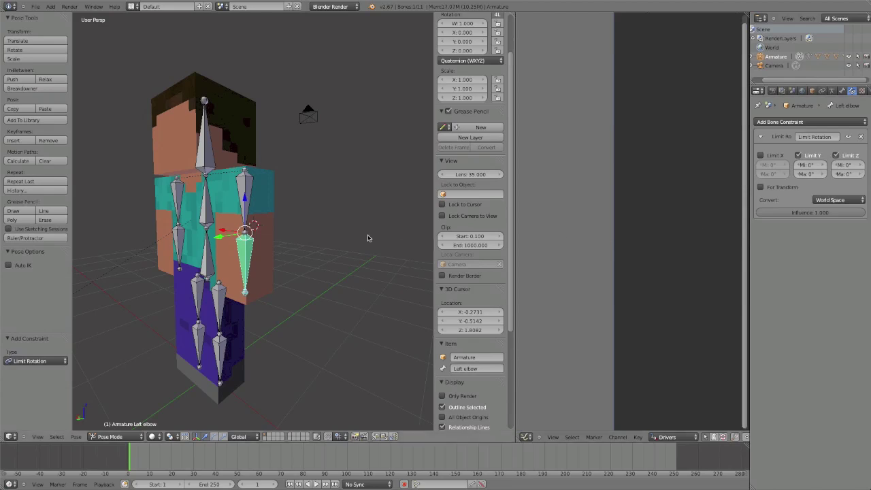
Test the Y and Z rotation limits by rotating the Left elbow bone freely in both directions.
{"action": "key", "text": "r"}
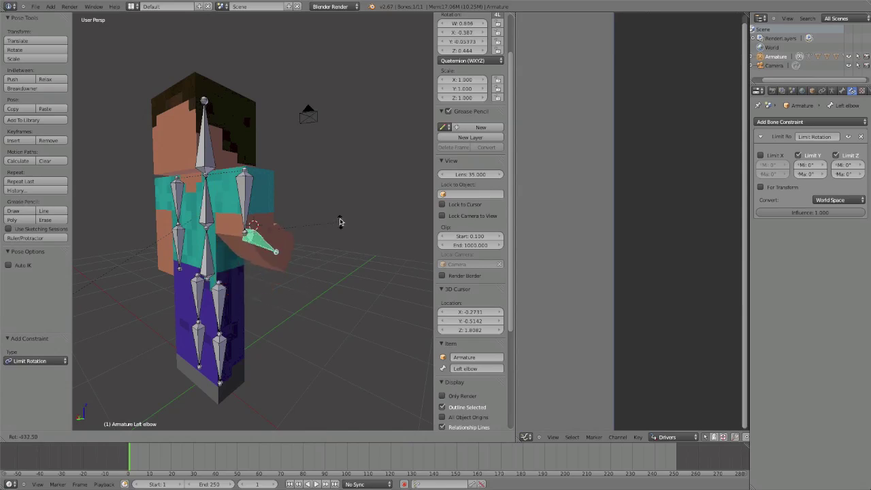
{"action": "key", "text": "Escape"}
{"action": "key", "text": "r"}
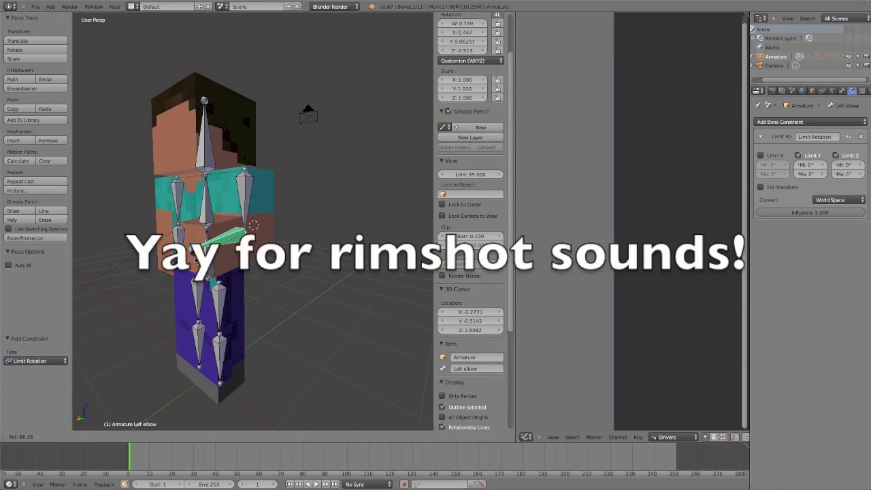
{"action": "key", "text": "Escape"}
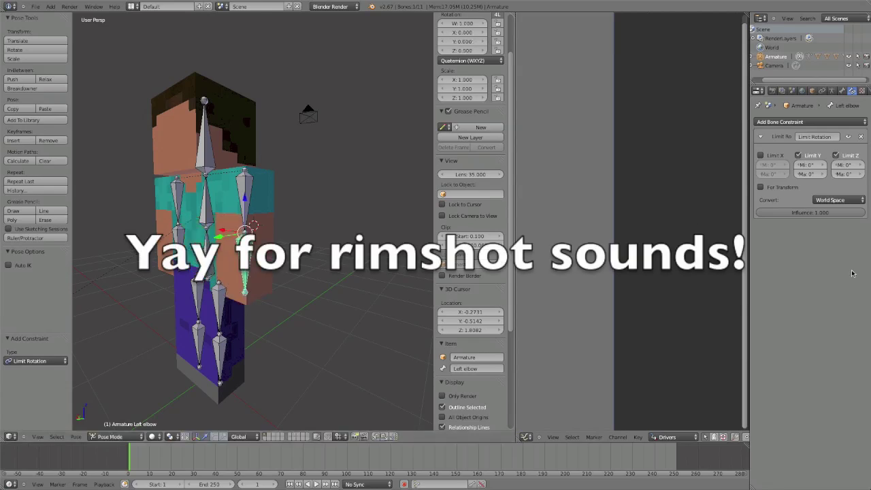
Enable the X limit on the Left elbow's Limit Rotation constraint and test it with a free rotation.
{"action": "left_click", "coordinate": [776, 158]}
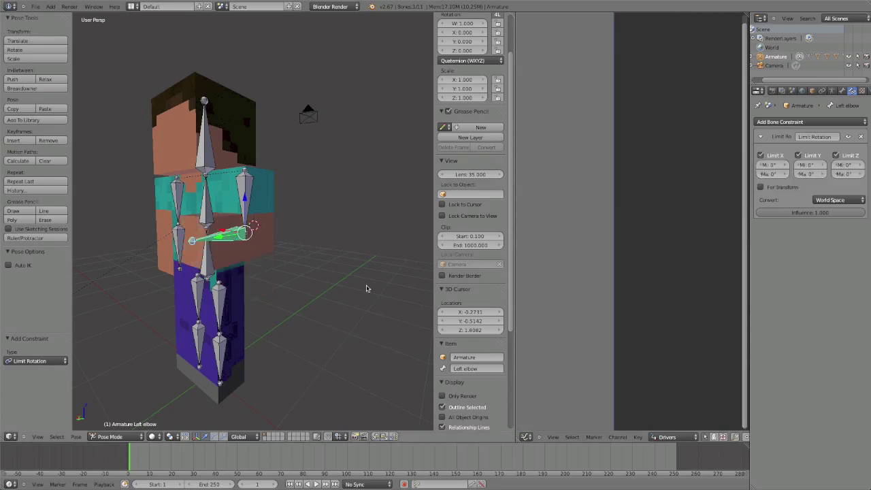
{"action": "middle_click_drag", "start_coordinate": [243, 264], "coordinate": [245, 285]}
{"action": "key", "text": "r"}
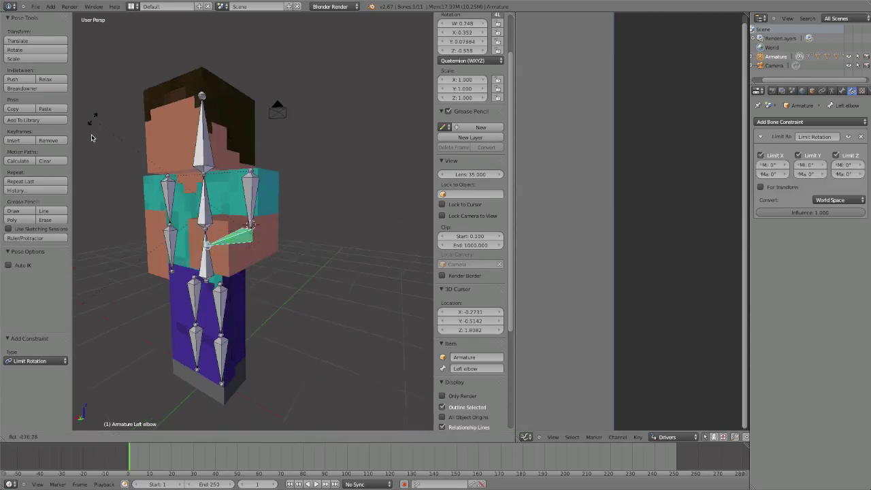
{"action": "key", "text": "Escape"}
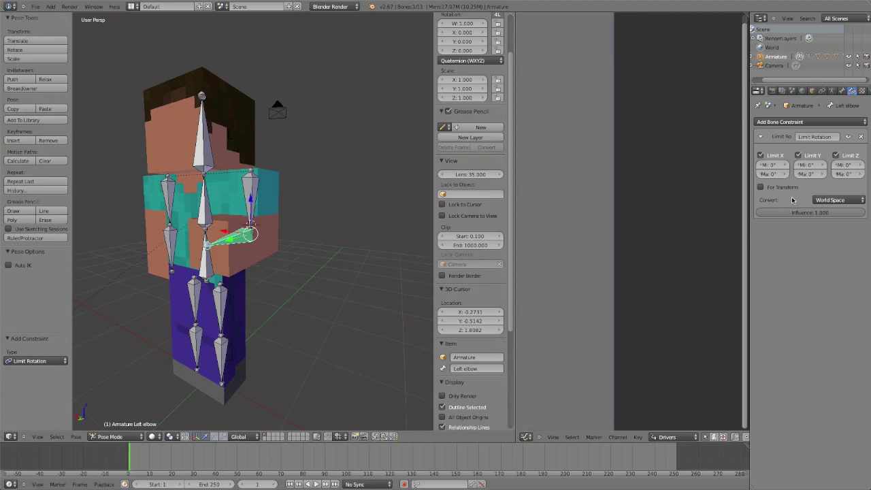
Set the constraint's X maximum to 90° and test the Left elbow bone's rotation about the X axis.
{"action": "left_click", "coordinate": [766, 175]}
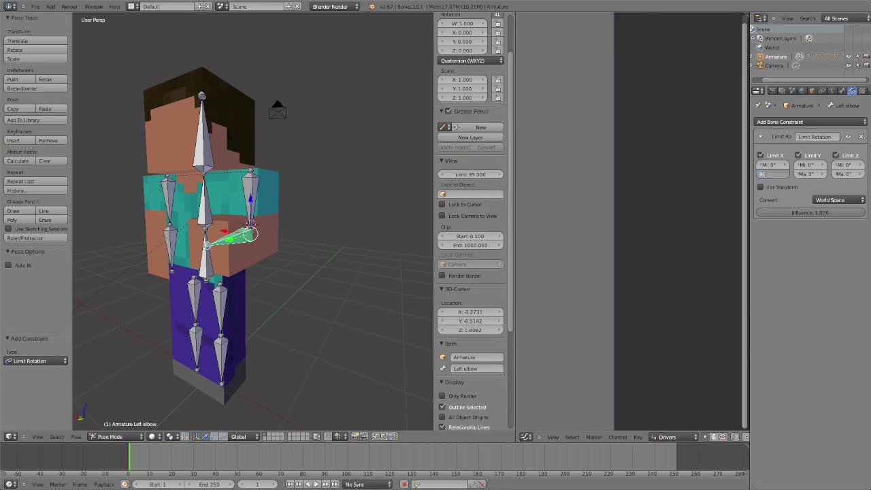
{"action": "type", "text": "-90"}
{"action": "key", "text": "Return"}
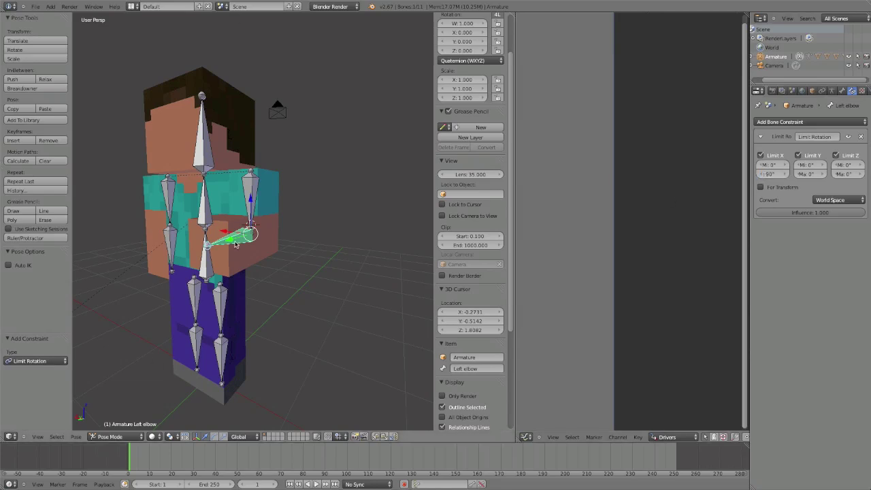
{"action": "key", "text": "r"}
{"action": "key", "text": "x"}
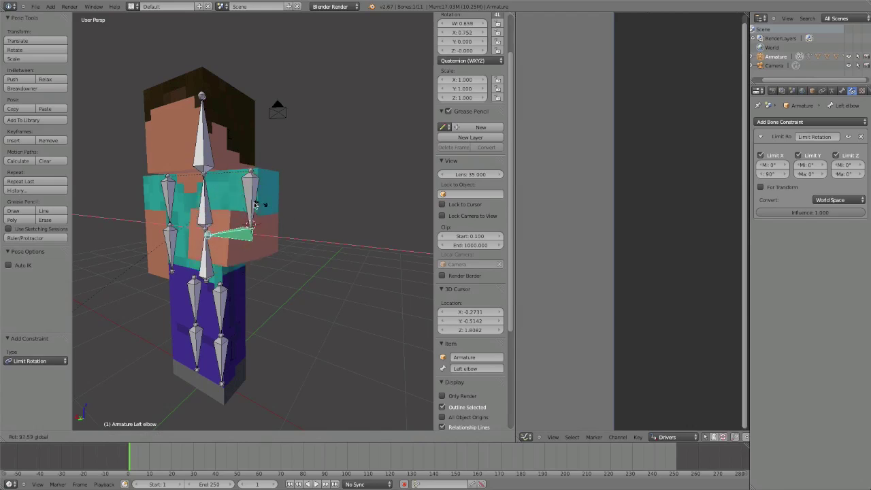
{"action": "key", "text": "Escape"}
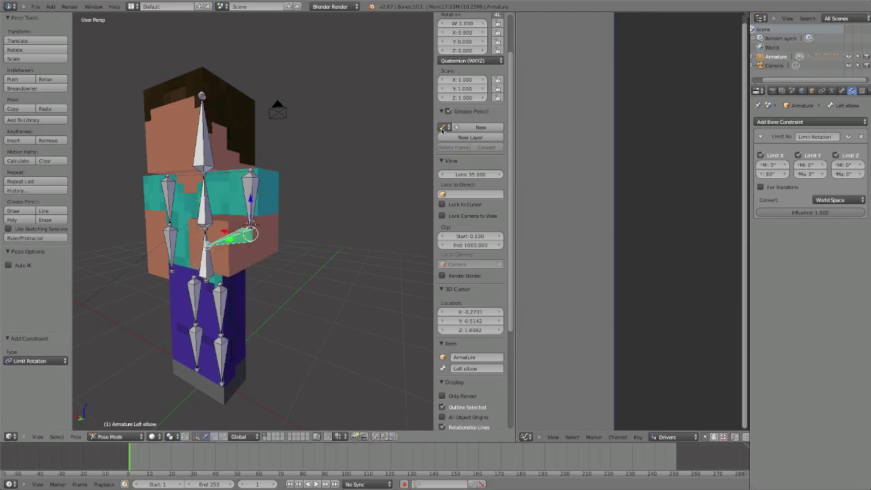
{"action": "scroll", "coordinate": [463, 110], "scroll_direction": "up", "scroll_amount": 2}
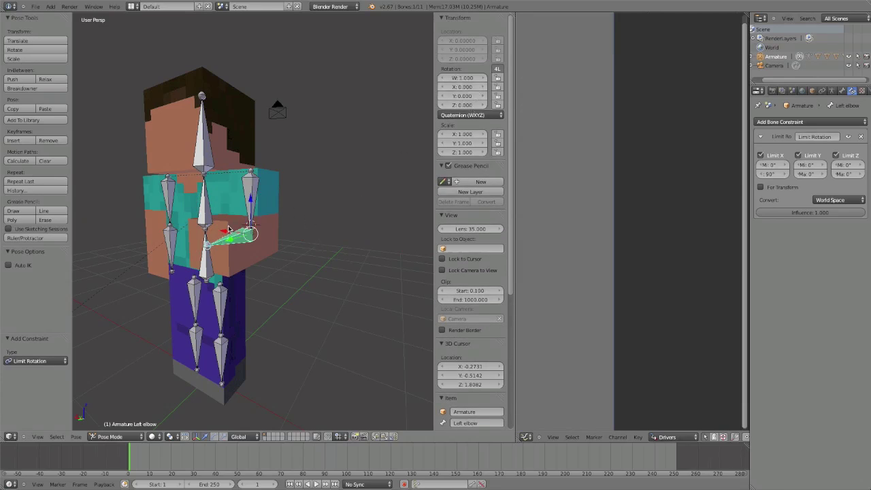
Turn off the X limit and set the Limit Rotation constraint's conversion to Local Space.
{"action": "left_click", "coordinate": [768, 156]}
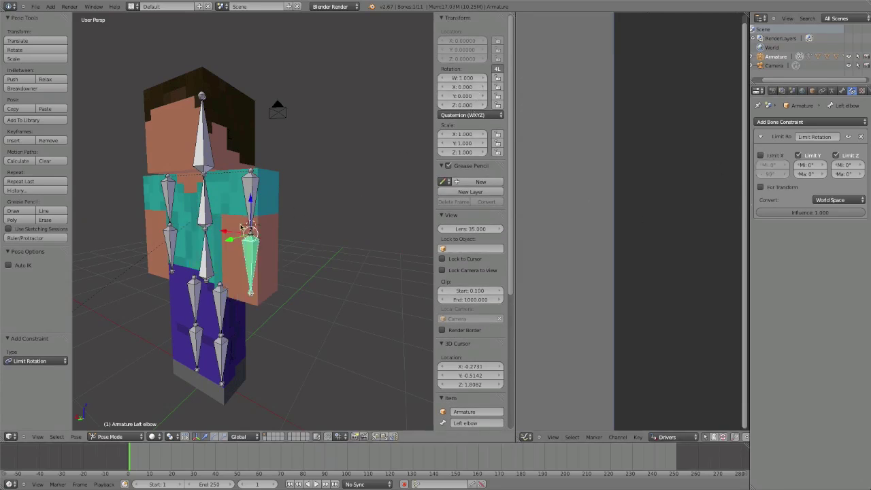
{"action": "left_click", "coordinate": [838, 200]}
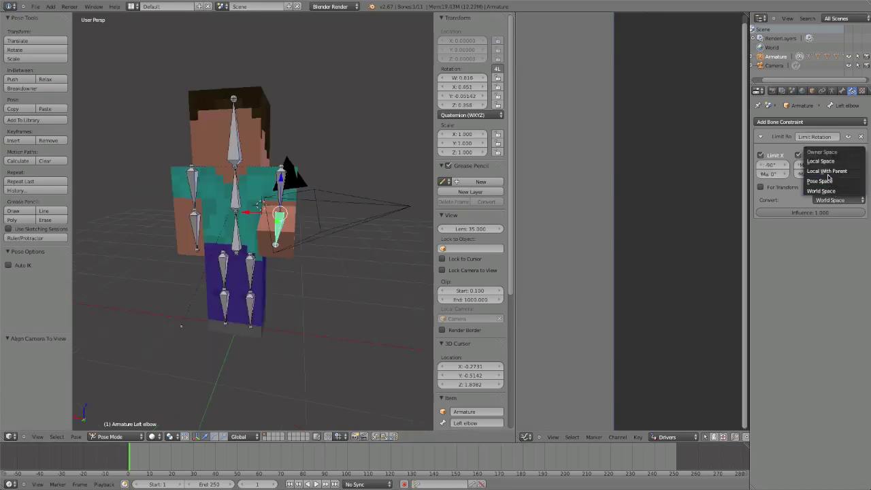
{"action": "left_click", "coordinate": [821, 161]}
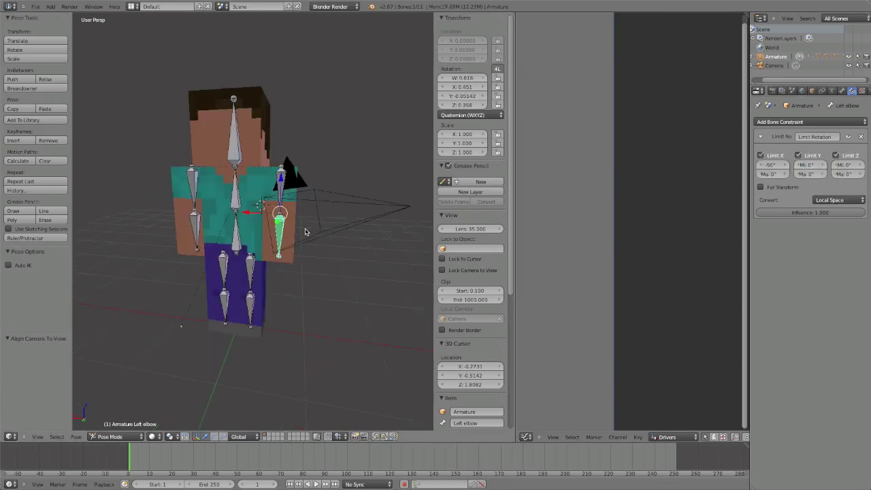
Test how the arm follows the body by freely rotating the upper spine bone, Bone.001.
{"action": "middle_click_drag", "start_coordinate": [306, 232], "coordinate": [244, 226]}
{"action": "right_click", "coordinate": [240, 196]}
{"action": "key", "text": "r"}
{"action": "key", "text": "r"}
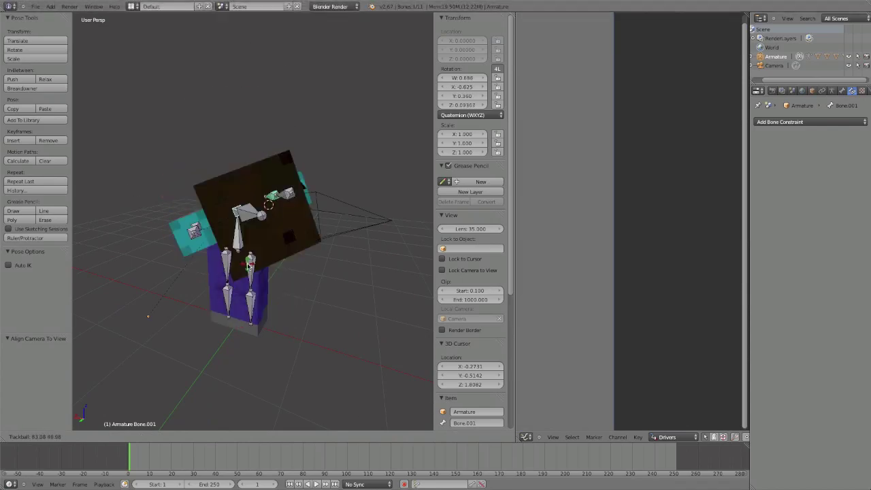
{"action": "right_click", "coordinate": [249, 266]}
Select the Left elbow bone and test its local-space rotation limits from the front and the side.
{"action": "right_click", "coordinate": [280, 220]}
{"action": "key", "text": "r"}
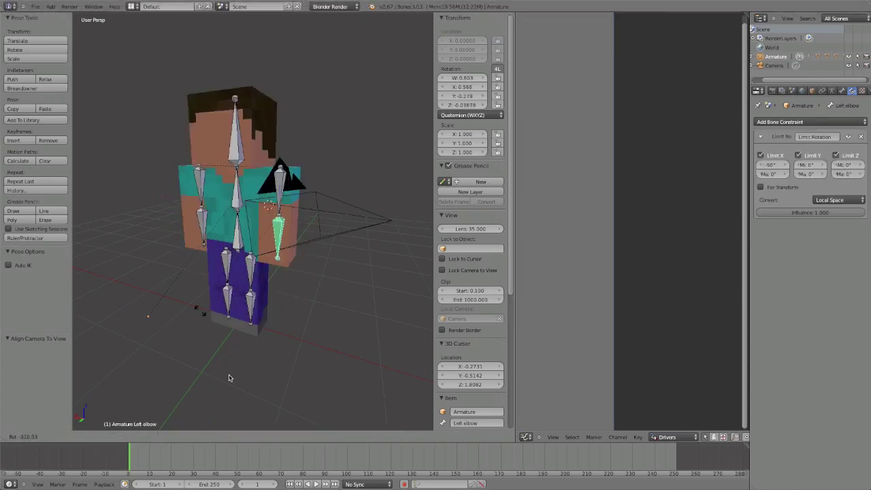
{"action": "right_click", "coordinate": [188, 338]}
{"action": "middle_click_drag", "start_coordinate": [286, 370], "coordinate": [229, 336]}
{"action": "key", "text": "r"}
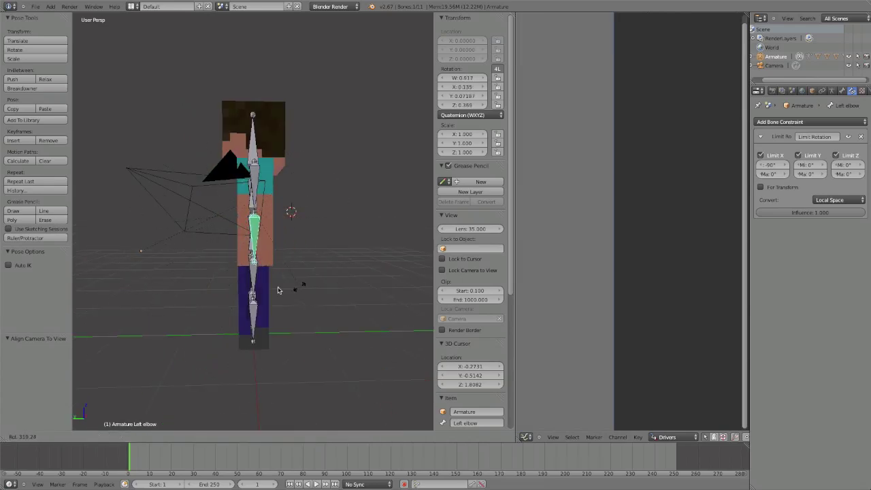
{"action": "right_click", "coordinate": [289, 172]}
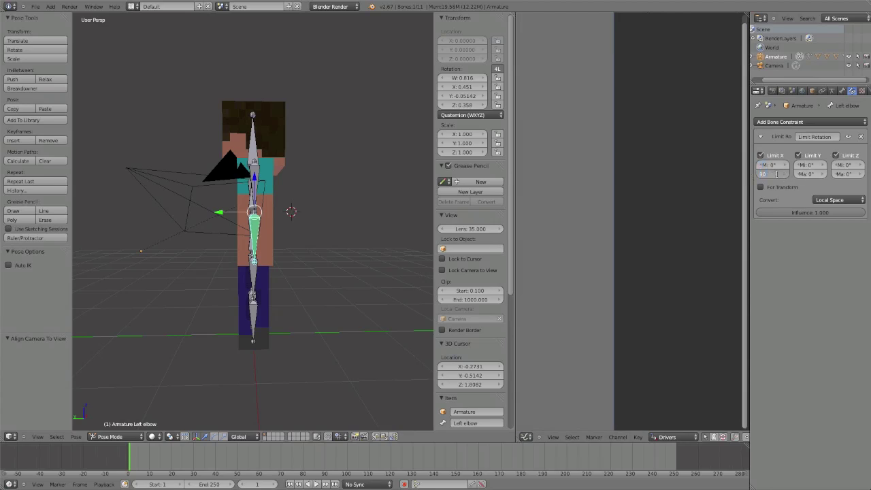
Set the constraint's X minimum to 0° and maximum to 90°, and rotate the Left elbow bone into a forward bend.
{"action": "key", "text": "Return"}
{"action": "scroll", "coordinate": [387, 219], "scroll_direction": "up", "scroll_amount": 3}
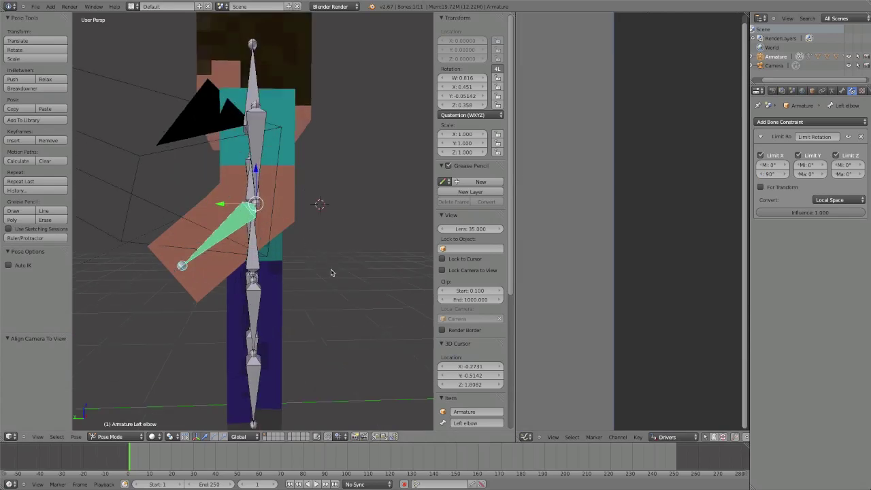
{"action": "key", "text": "r"}
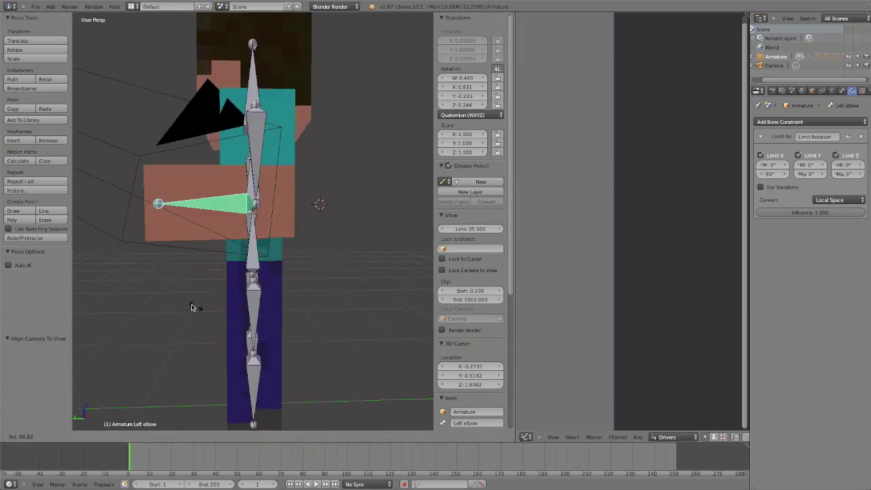
{"action": "left_click", "coordinate": [103, 301]}
Examine the bent left arm up close and test the Left elbow bone's rotation range again.
{"action": "middle_click_drag", "start_coordinate": [104, 301], "coordinate": [238, 272]}
{"action": "scroll", "coordinate": [195, 280], "scroll_direction": "up", "scroll_amount": 3}
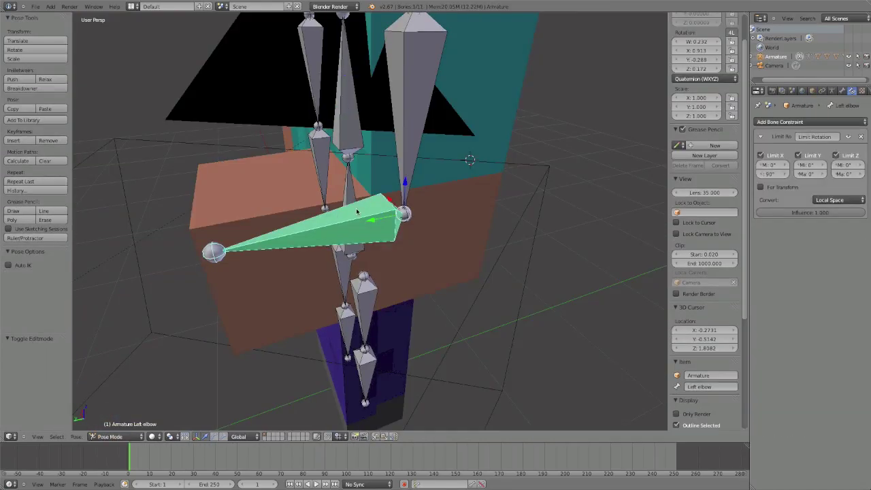
{"action": "key", "text": "r"}
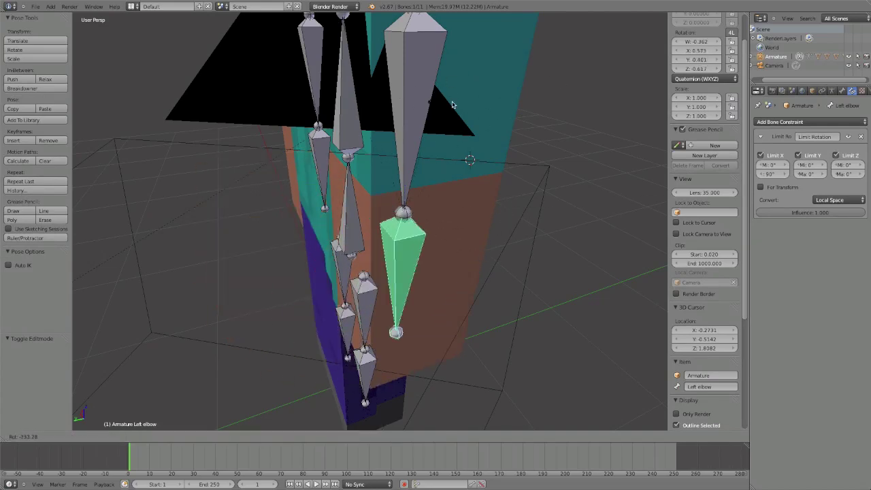
{"action": "right_click", "coordinate": [374, 150]}
{"action": "scroll", "coordinate": [373, 151], "scroll_direction": "down", "scroll_amount": 9}
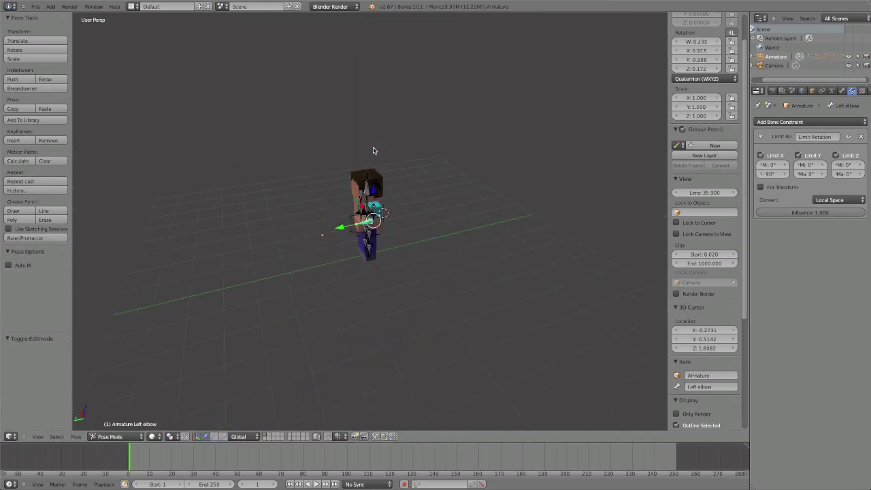
{"action": "scroll", "coordinate": [408, 185], "scroll_direction": "up", "scroll_amount": 10}
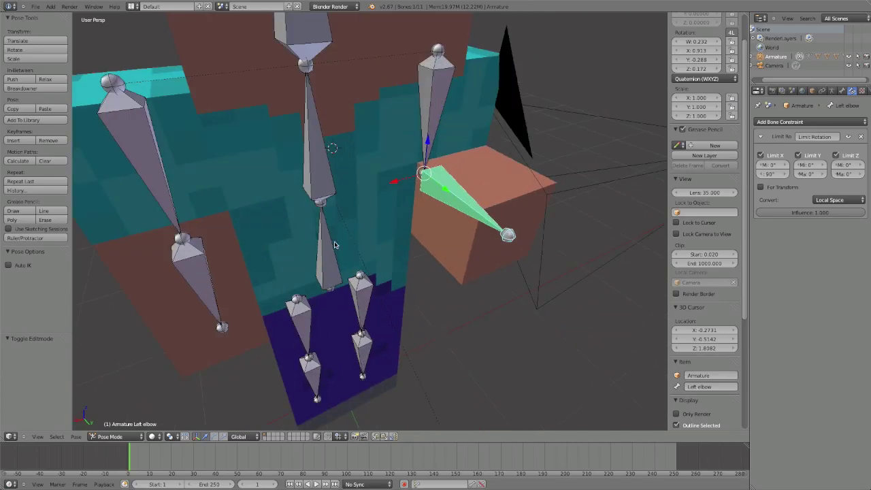
Test the whole upper body's movement by freely rotating the lowest spine bone.
{"action": "right_click", "coordinate": [328, 237]}
{"action": "key", "text": "r"}
{"action": "key", "text": "r"}
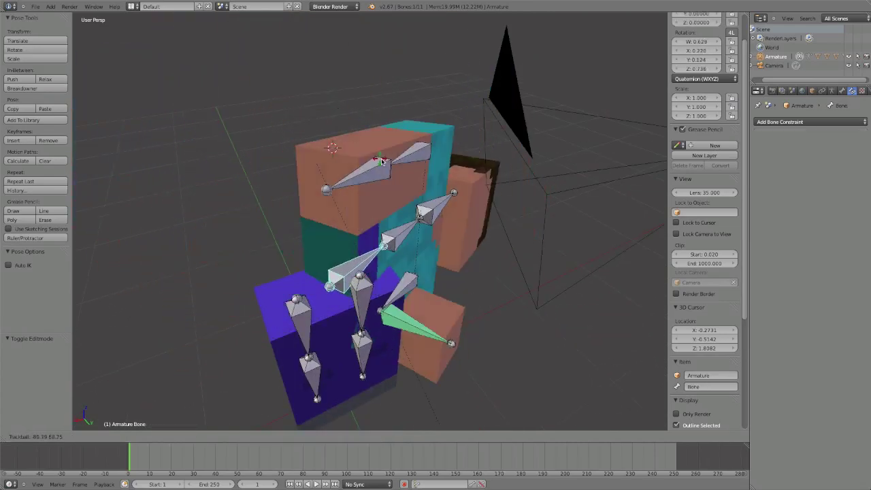
{"action": "right_click", "coordinate": [381, 317]}
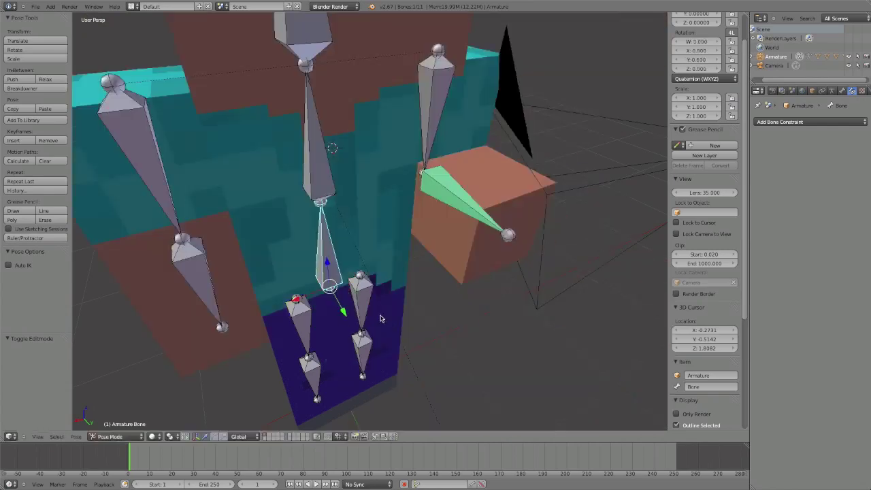
Select the head bone, Bone.002, and test the head's movement with a free rotation.
{"action": "scroll", "coordinate": [381, 316], "scroll_direction": "down", "scroll_amount": 7}
{"action": "scroll", "coordinate": [373, 214], "scroll_direction": "up", "scroll_amount": 1}
{"action": "right_click", "coordinate": [352, 174]}
{"action": "key", "text": "r"}
{"action": "key", "text": "r"}
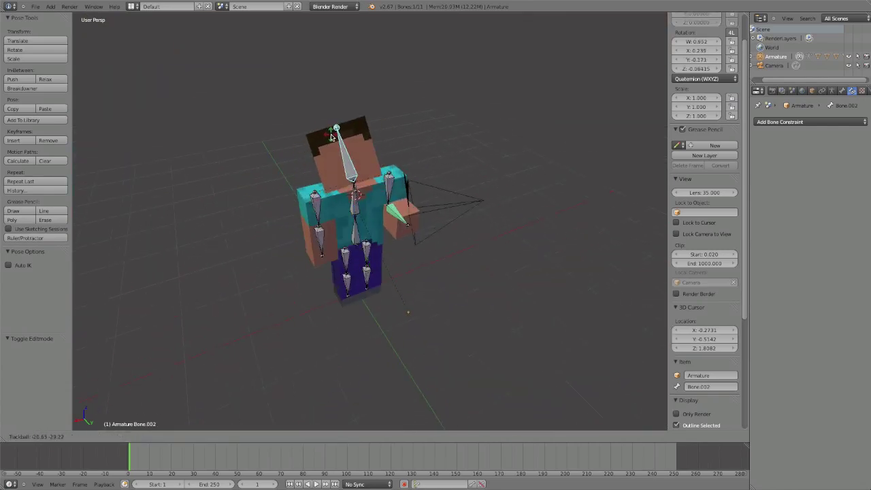
{"action": "key", "text": "Escape"}
Select the Left elbow bone and rotate it freely within its limits, keeping the new bend.
{"action": "scroll", "coordinate": [358, 250], "scroll_direction": "up", "scroll_amount": 4}
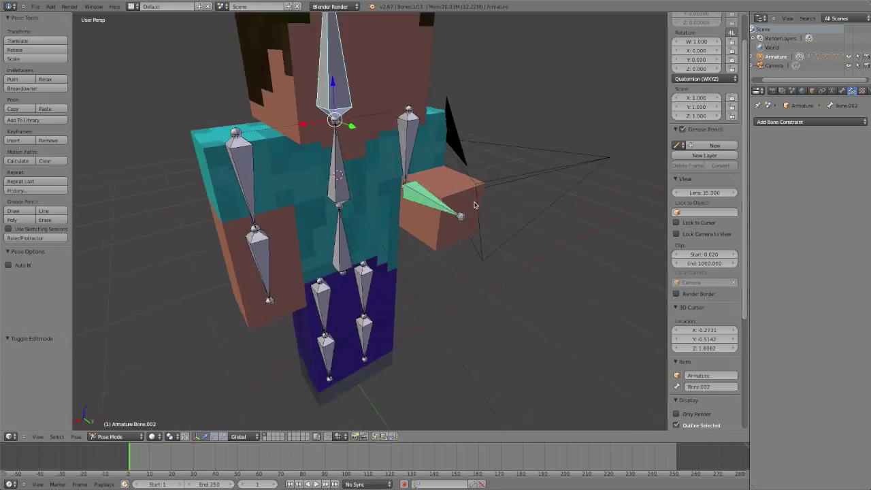
{"action": "right_click", "coordinate": [474, 205]}
{"action": "key", "text": "r"}
{"action": "key", "text": "r"}
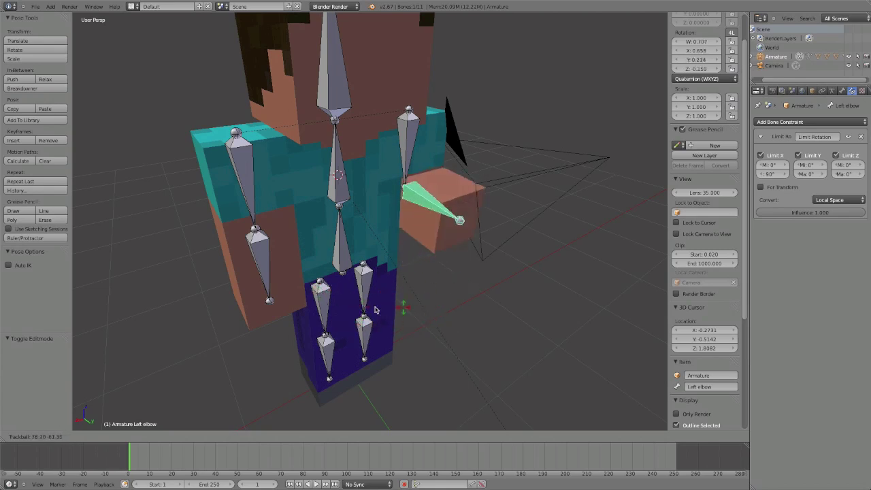
{"action": "left_click", "coordinate": [409, 304]}
Select the Head mesh in Object Mode and try rotating it on its own.
{"action": "middle_click_drag", "start_coordinate": [419, 306], "coordinate": [393, 327]}
{"action": "scroll", "coordinate": [358, 299], "scroll_direction": "up", "scroll_amount": 4}
{"action": "scroll", "coordinate": [439, 286], "scroll_direction": "down", "scroll_amount": 5}
{"action": "right_click", "coordinate": [372, 247]}
{"action": "scroll", "coordinate": [383, 260], "scroll_direction": "up", "scroll_amount": 4}
{"action": "middle_click_drag", "start_coordinate": [383, 264], "coordinate": [398, 319]}
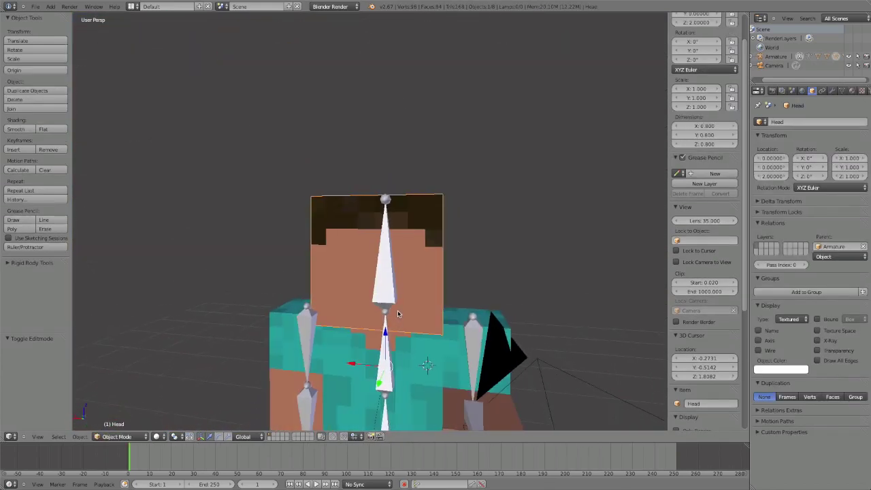
{"action": "key", "text": "r"}
{"action": "key", "text": "Escape"}
Select the armature, return to Pose Mode and test the head bone with a slight free rotation.
{"action": "right_click", "coordinate": [400, 295]}
{"action": "key", "text": "ctrl+Tab"}
{"action": "key", "text": "r"}
{"action": "key", "text": "r"}
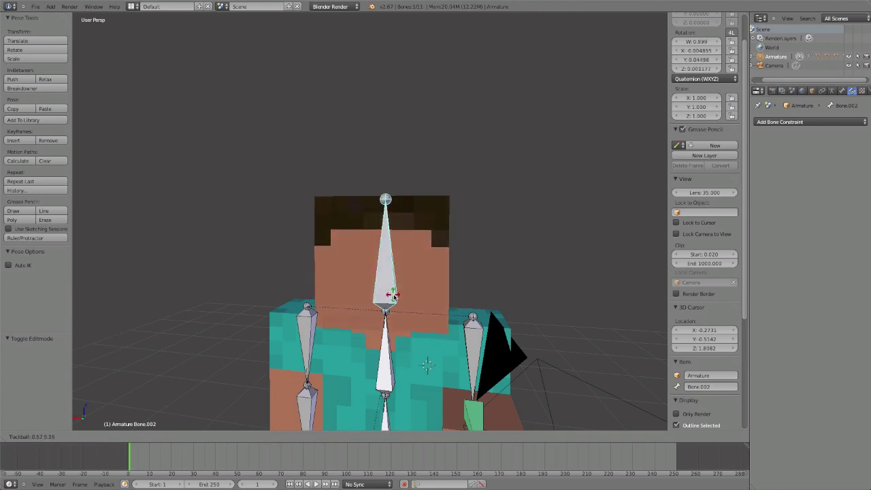
{"action": "key", "text": "Escape"}
Examine the rigged character's head, body and bent left arm from several angles and distances.
{"action": "scroll", "coordinate": [397, 286], "scroll_direction": "down", "scroll_amount": 2}
{"action": "middle_click_drag", "start_coordinate": [397, 286], "coordinate": [298, 343]}
{"action": "middle_click_drag", "start_coordinate": [452, 194], "coordinate": [404, 159]}
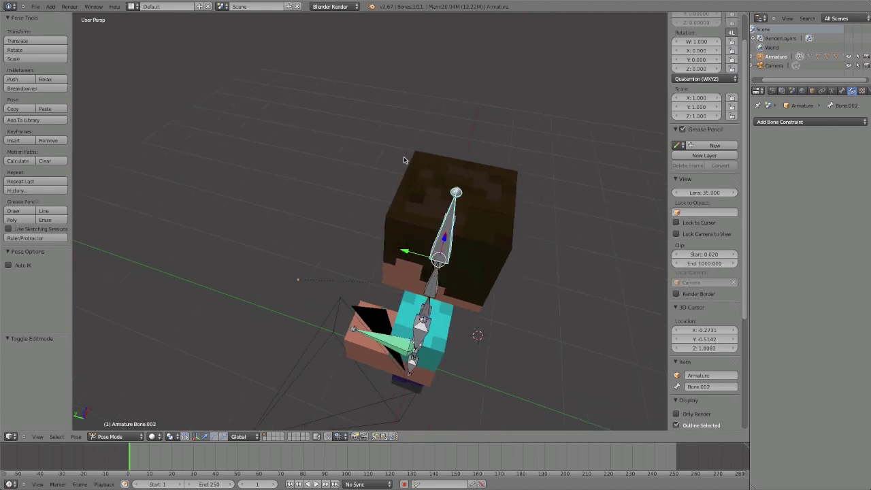
{"action": "middle_click_drag", "start_coordinate": [508, 203], "coordinate": [461, 189]}
{"action": "scroll", "coordinate": [444, 167], "scroll_direction": "up", "scroll_amount": 8}
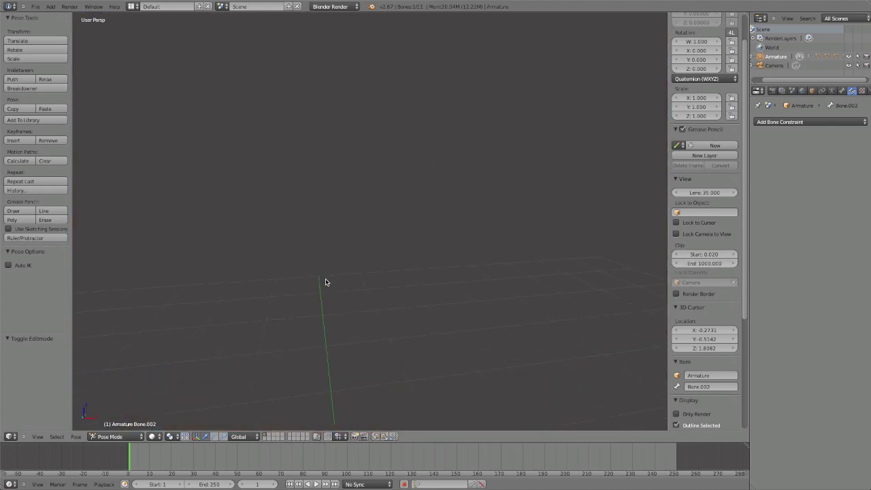
{"action": "middle_click_drag", "start_coordinate": [325, 281], "coordinate": [491, 275]}
{"action": "scroll", "coordinate": [510, 263], "scroll_direction": "up", "scroll_amount": 4}
{"action": "scroll", "coordinate": [478, 259], "scroll_direction": "down", "scroll_amount": 4}
{"action": "scroll", "coordinate": [477, 262], "scroll_direction": "down", "scroll_amount": 6}
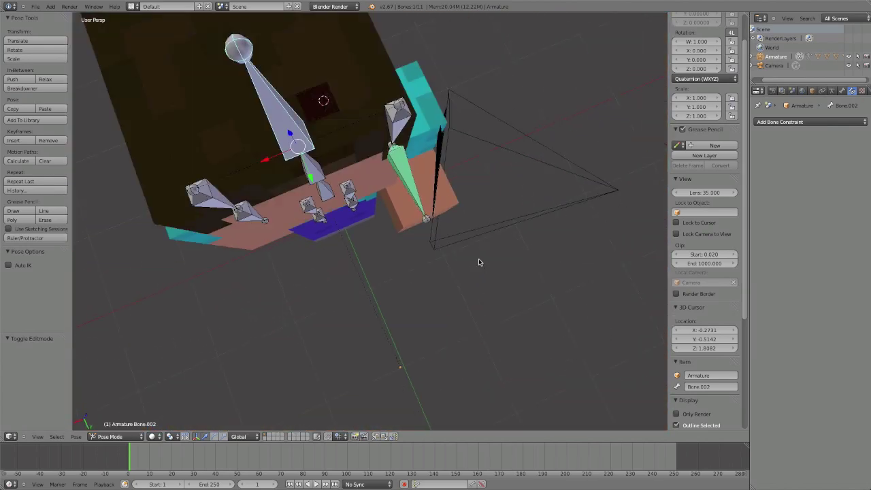